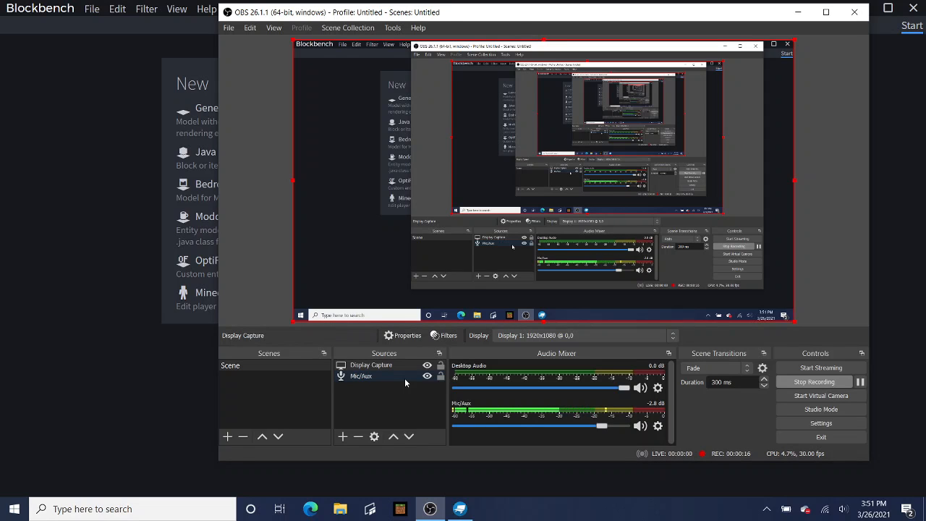
Step: Switch to Blockbench and open the second zombie.geo.json in the list of recent models
left_click(98, 307)
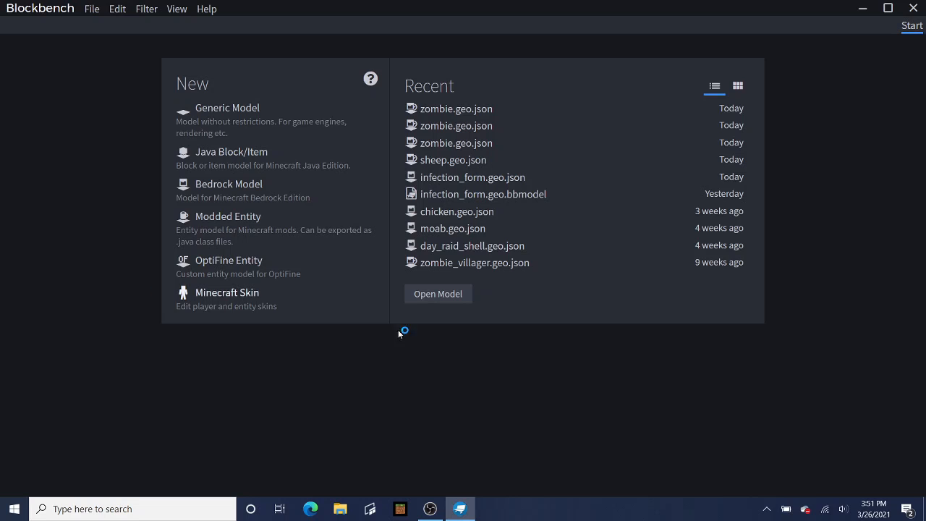
left_click(452, 126)
left_click_drag(361, 230, 409, 209)
left_click(561, 175)
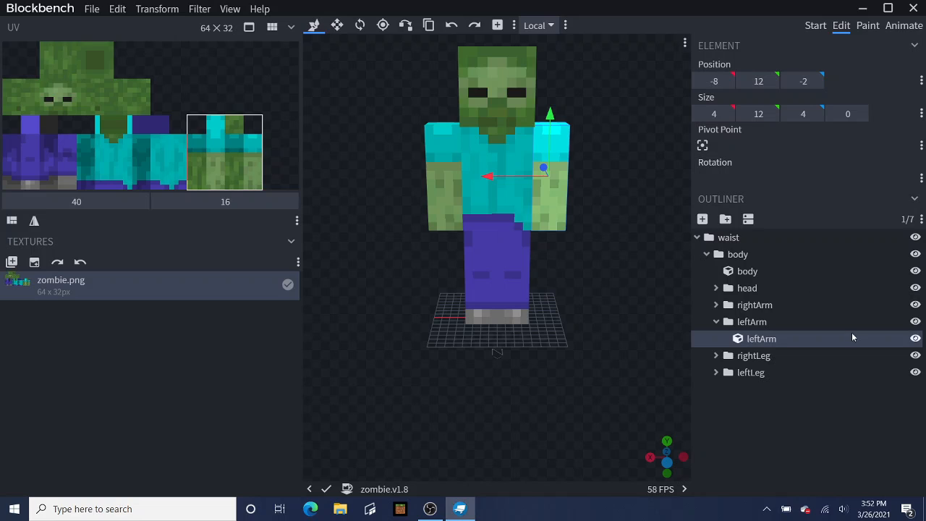
left_click(760, 322)
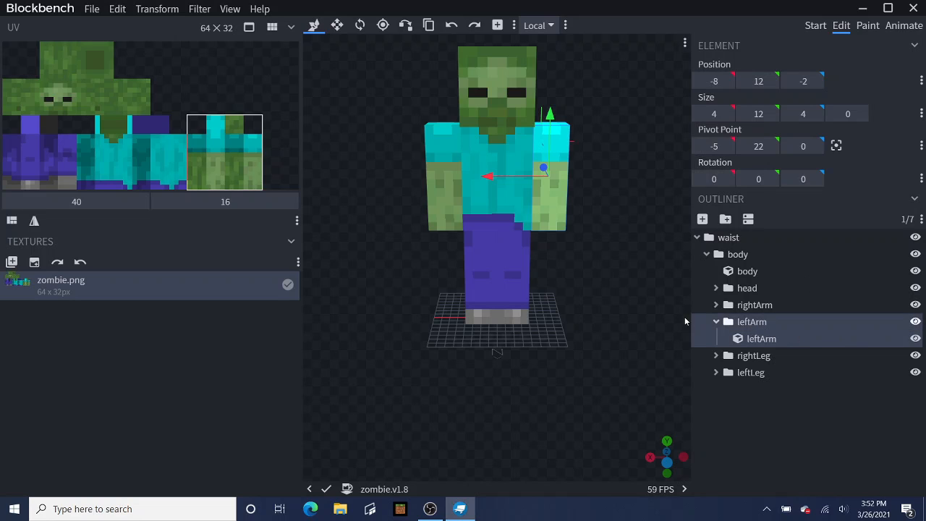
left_click(726, 220)
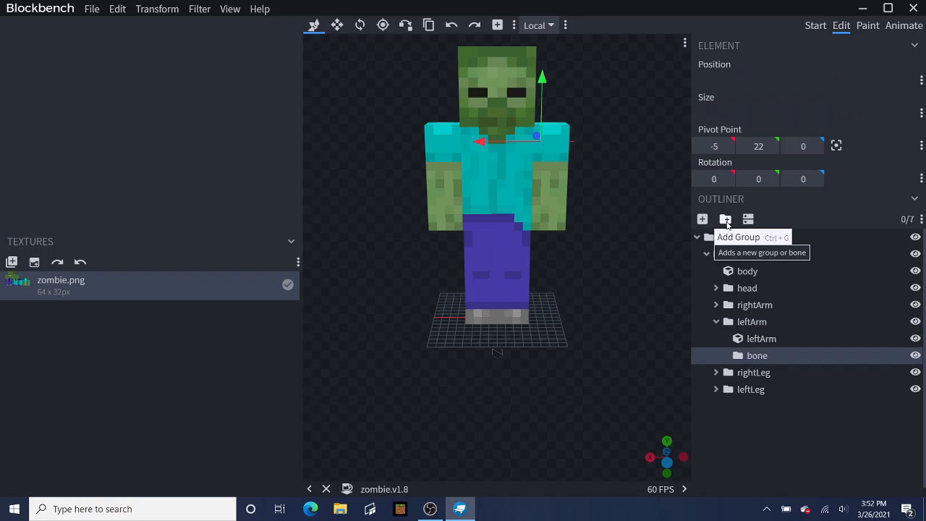
left_click(767, 341)
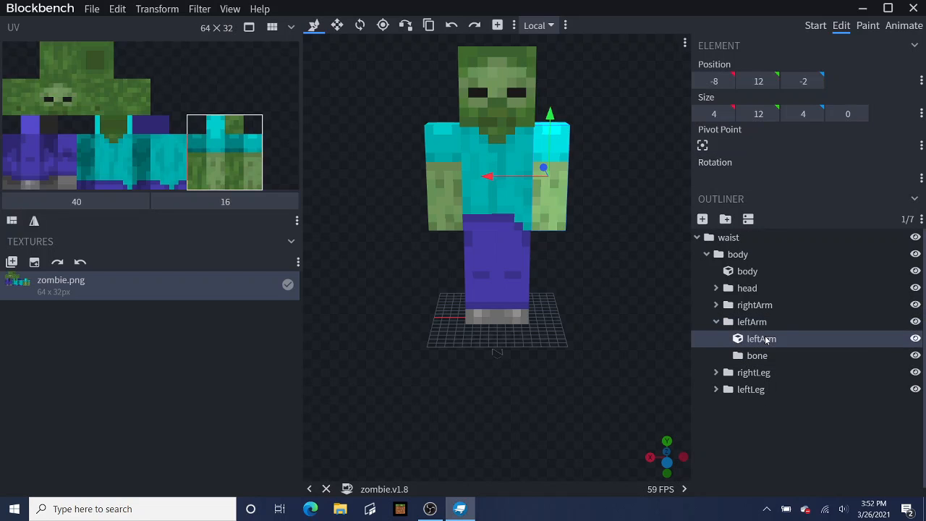
left_click_drag(600, 249, 574, 250)
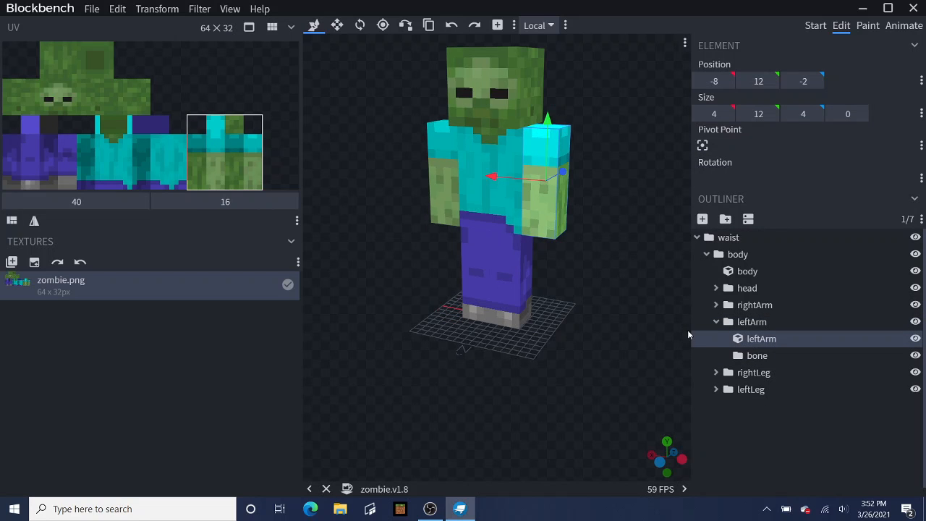
right_click(759, 359)
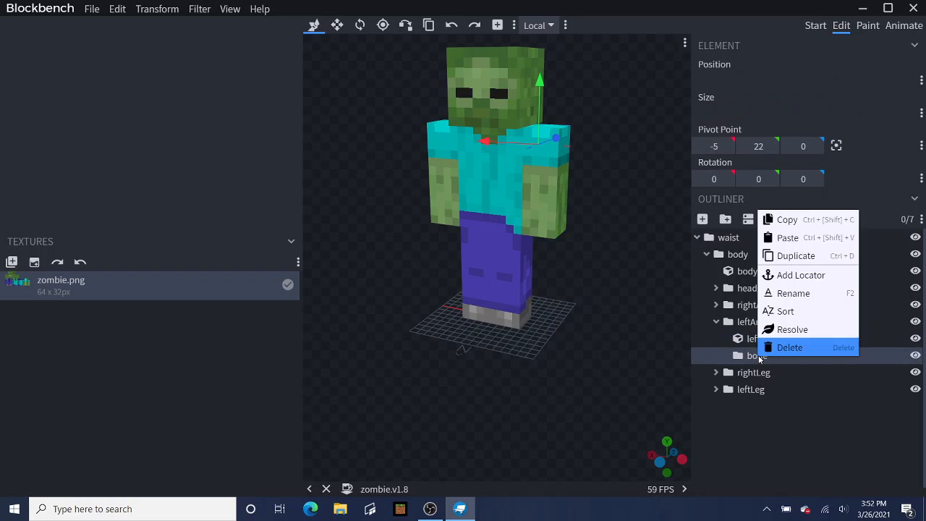
left_click(787, 348)
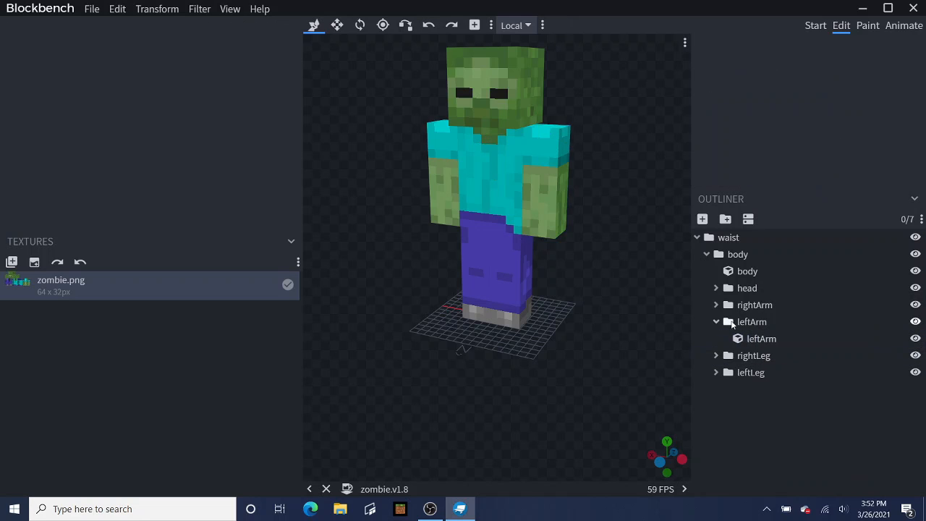
left_click(716, 322)
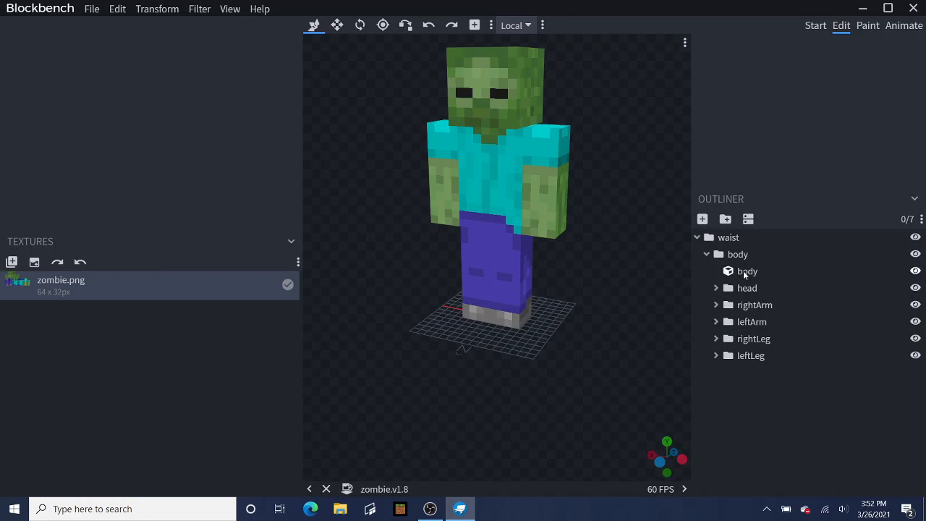
Step: Select the zombie's body cube and center the view on it
left_click(745, 272)
left_click(745, 288)
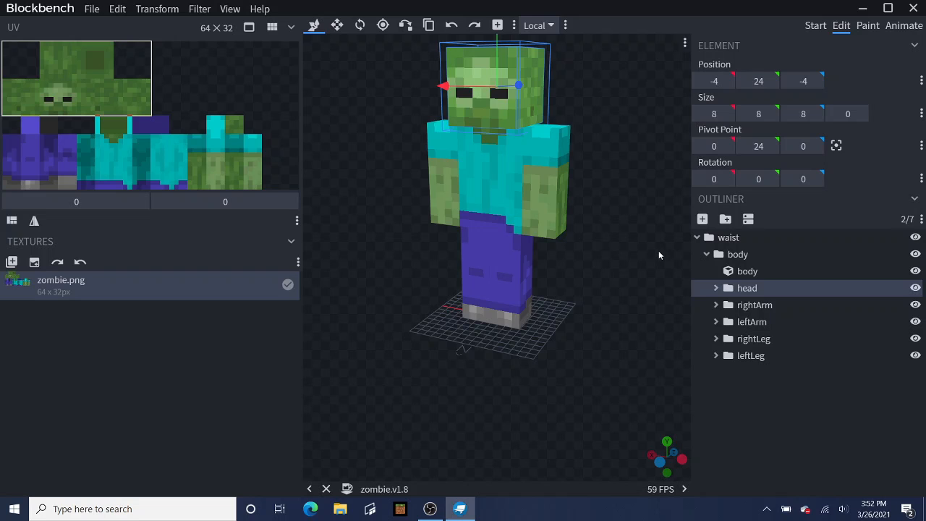
left_click_drag(658, 255, 674, 255)
left_click(510, 163)
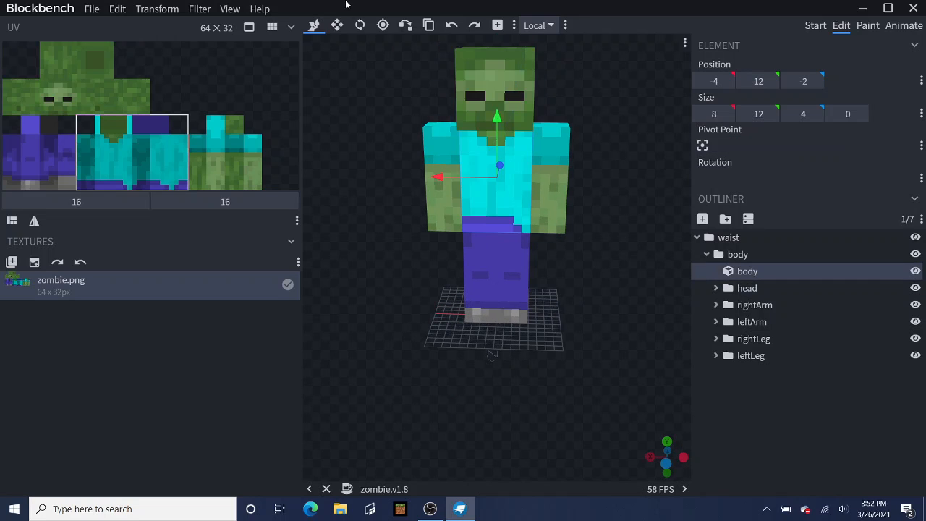
left_click(226, 8)
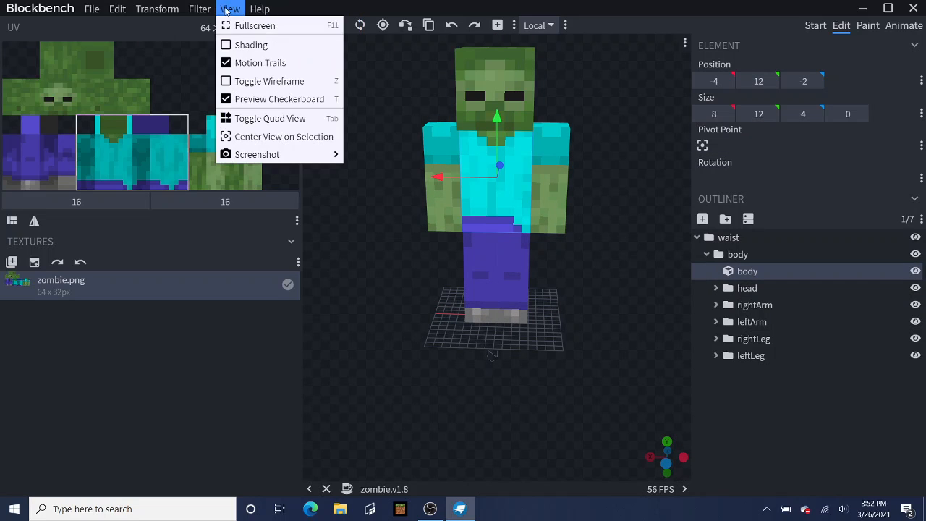
left_click(277, 136)
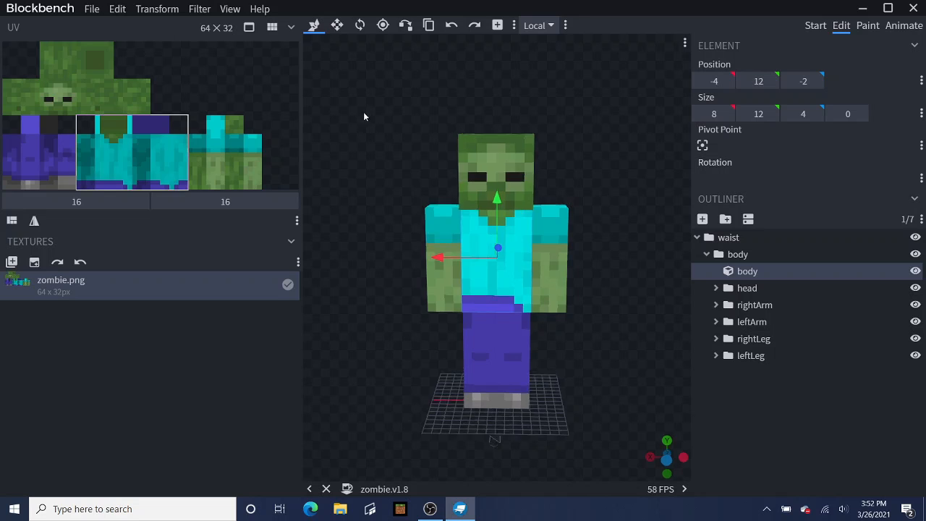
left_click(502, 167)
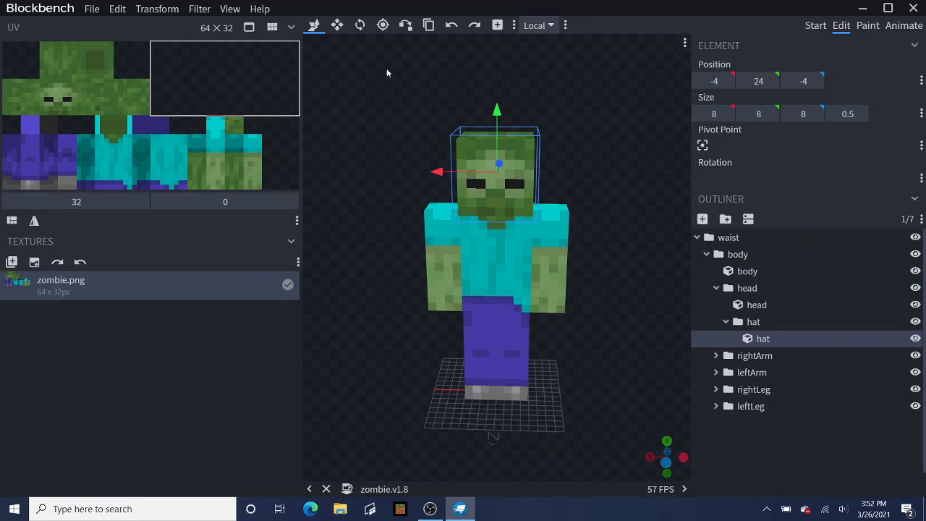
left_click_drag(435, 172, 418, 172)
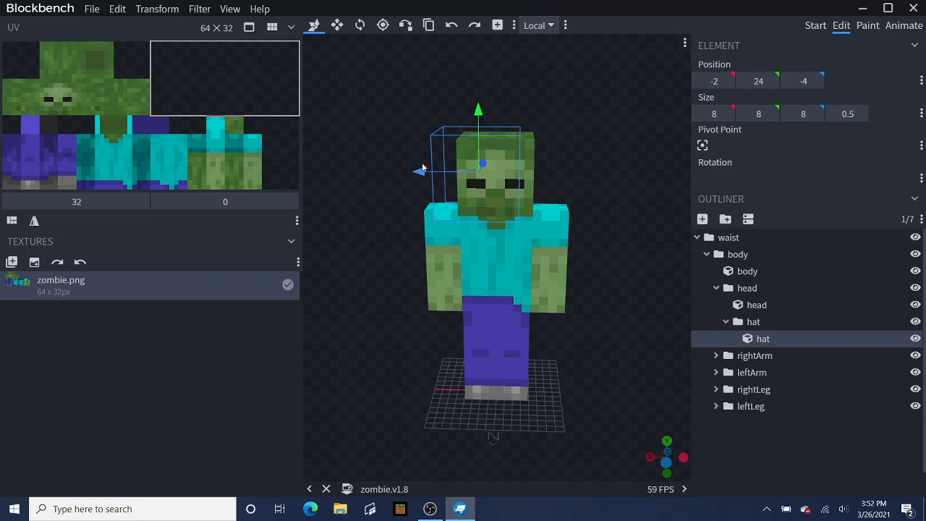
left_click(451, 28)
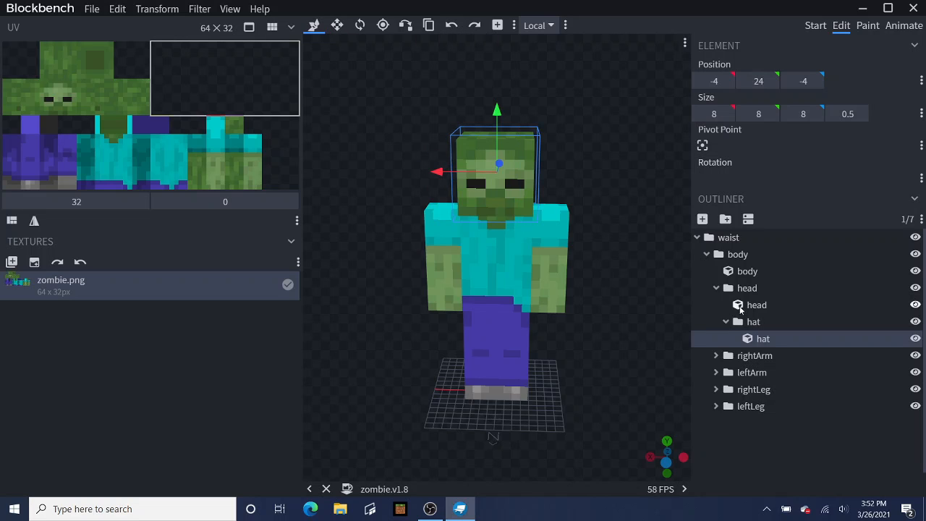
Step: Shift the whole head group sideways to X position -2 and rotate it to 22.5, -32.5, 10
left_click(729, 288)
left_click_drag(437, 179, 421, 175)
left_click(360, 25)
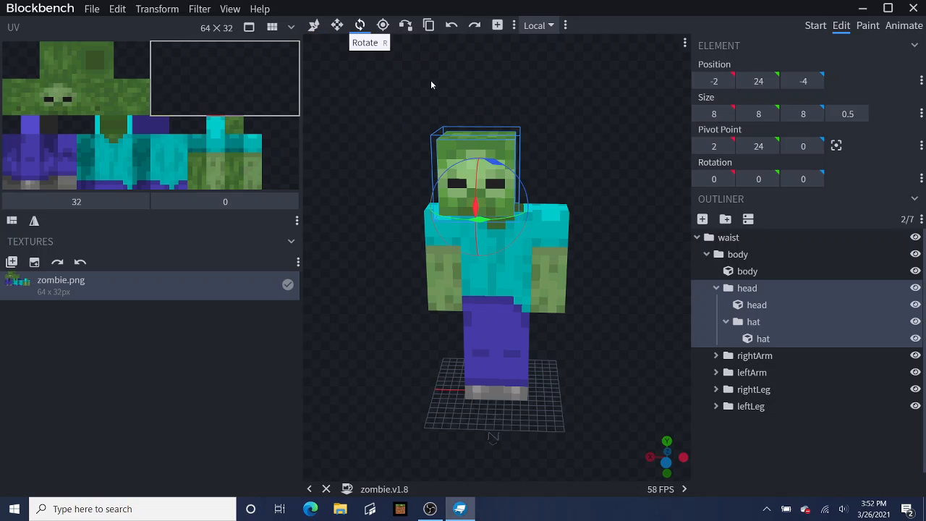
left_click_drag(486, 221, 460, 181)
left_click_drag(519, 223, 516, 233)
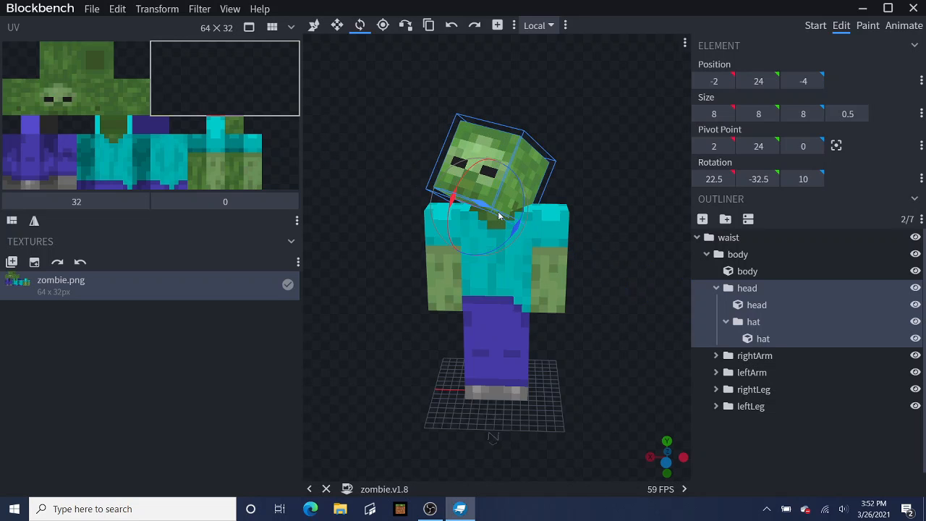
Step: Lower the head group and shift it further sideways to position -1, 23, -4
left_click_drag(605, 212, 631, 216)
left_click(315, 26)
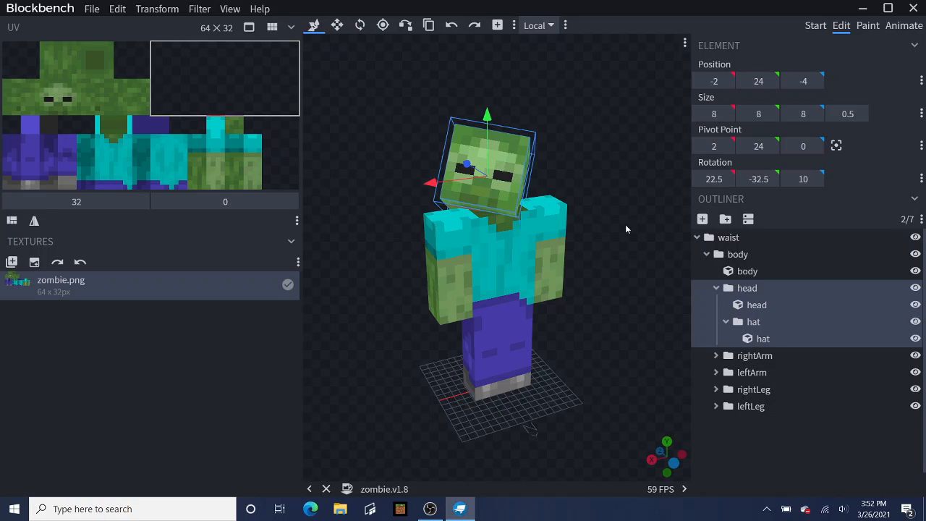
left_click_drag(495, 123, 493, 136)
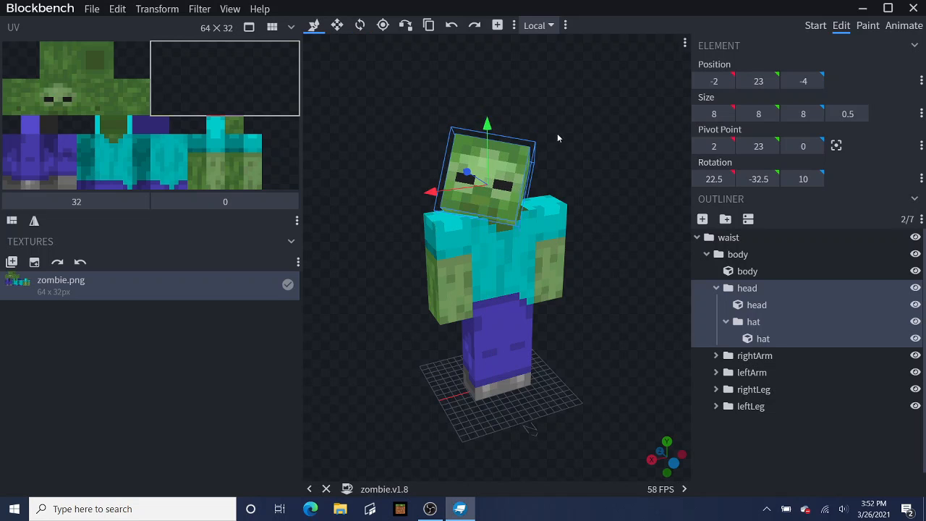
mouse_move(557, 134)
left_mouse_down()
mouse_move(518, 125)
mouse_move(549, 143)
left_mouse_up()
mouse_move(440, 183)
left_mouse_down()
mouse_move(423, 180)
mouse_move(455, 183)
left_mouse_up()
mouse_move(560, 184)
left_mouse_down()
mouse_move(580, 169)
mouse_move(554, 182)
left_mouse_up()
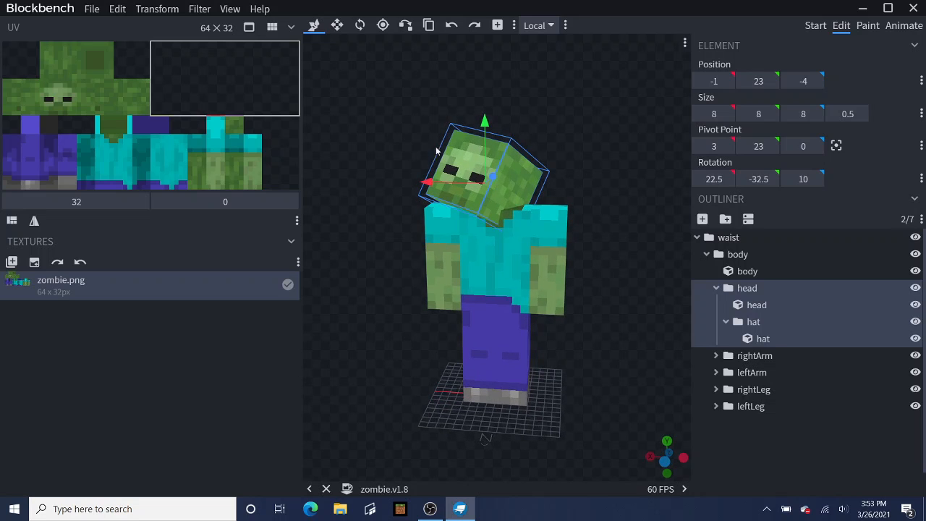
Step: Rotate the head group to 45, -32.5, -35 and move it to position -2, 24, -4
left_click(354, 28)
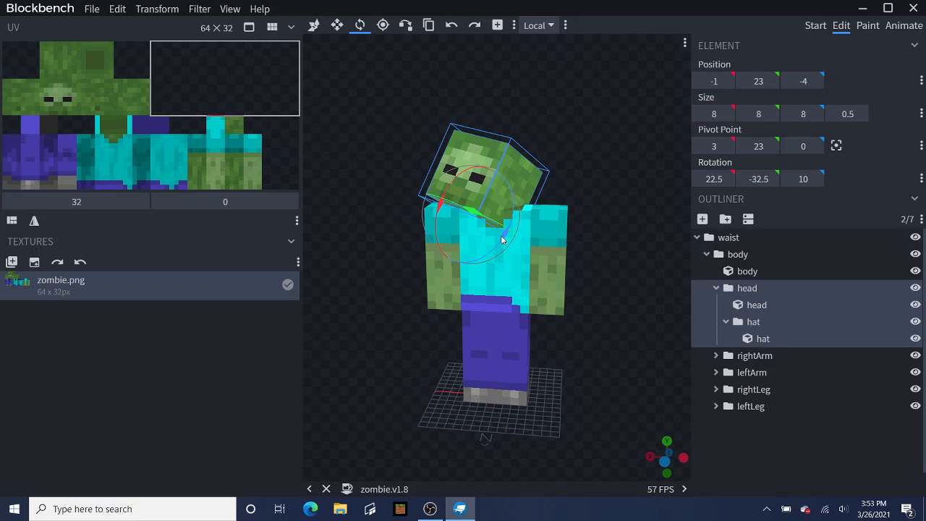
left_click_drag(502, 240, 517, 200)
left_click_drag(434, 230, 433, 217)
left_click(313, 26)
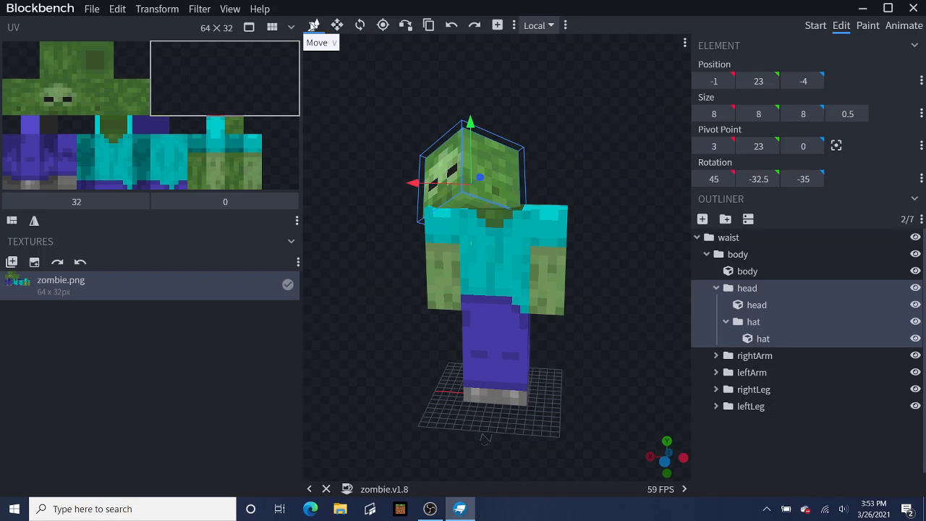
left_click_drag(427, 183, 418, 183)
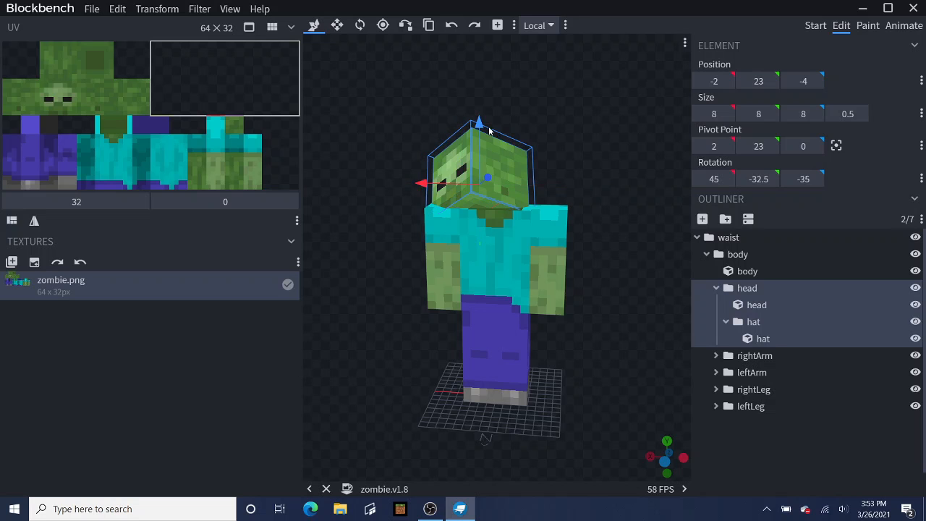
left_click_drag(489, 131, 489, 120)
Step: Add a new group inside the rightArm group and place a duplicate of the rightArm cube in it
left_click_drag(383, 271, 790, 269)
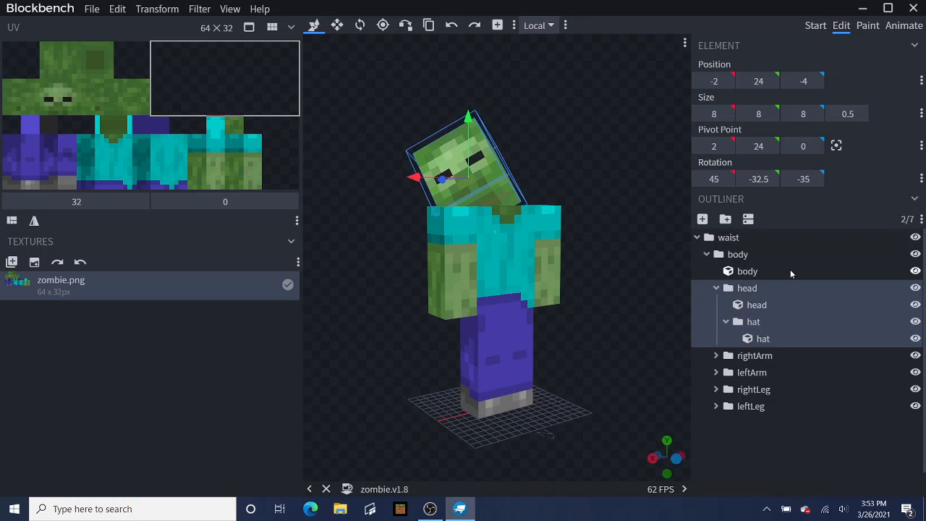
left_click(463, 251)
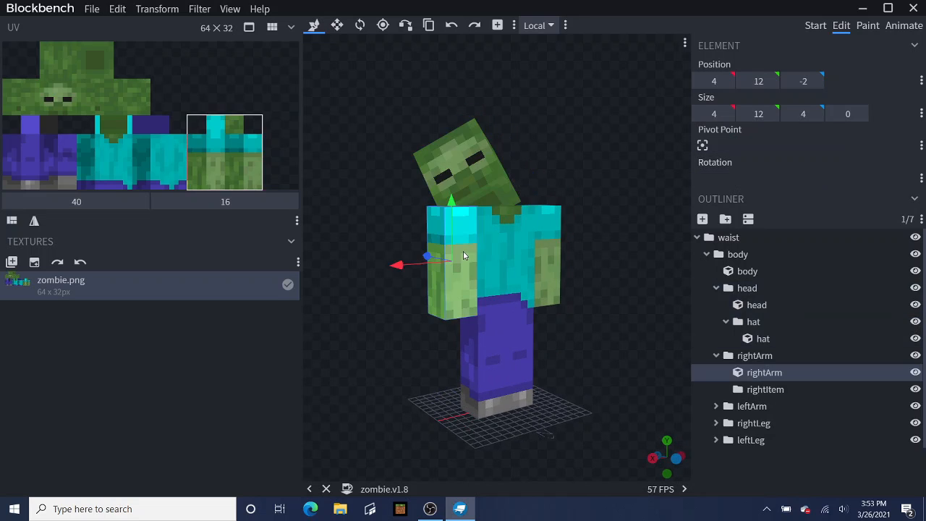
left_click(747, 356)
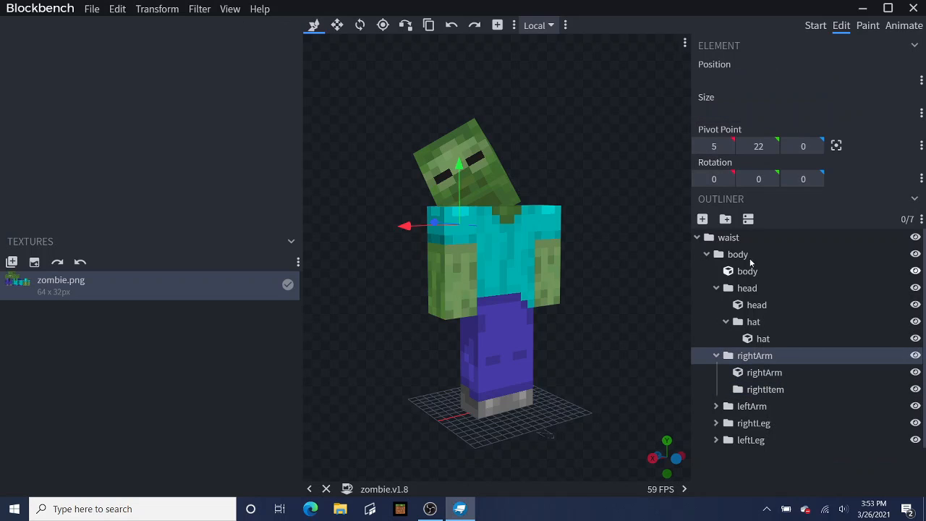
left_click(725, 219)
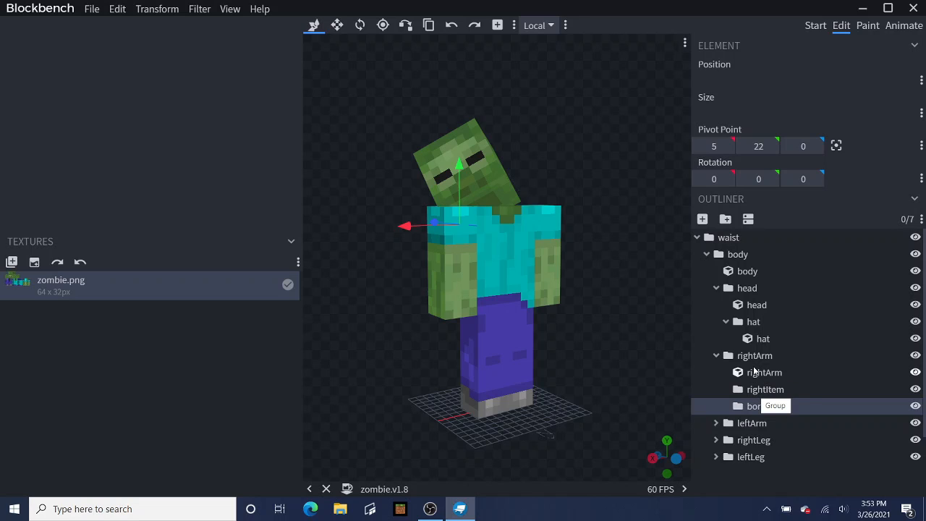
left_click(755, 374)
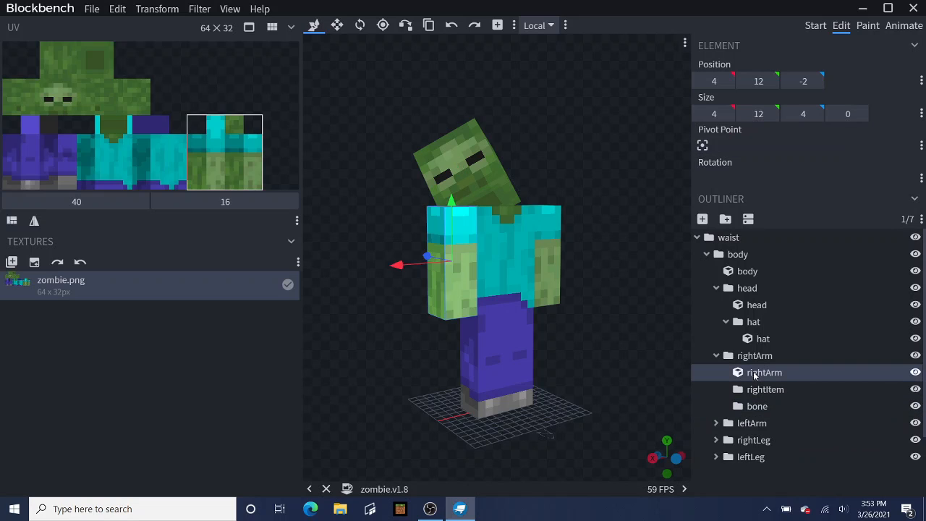
left_click(428, 26)
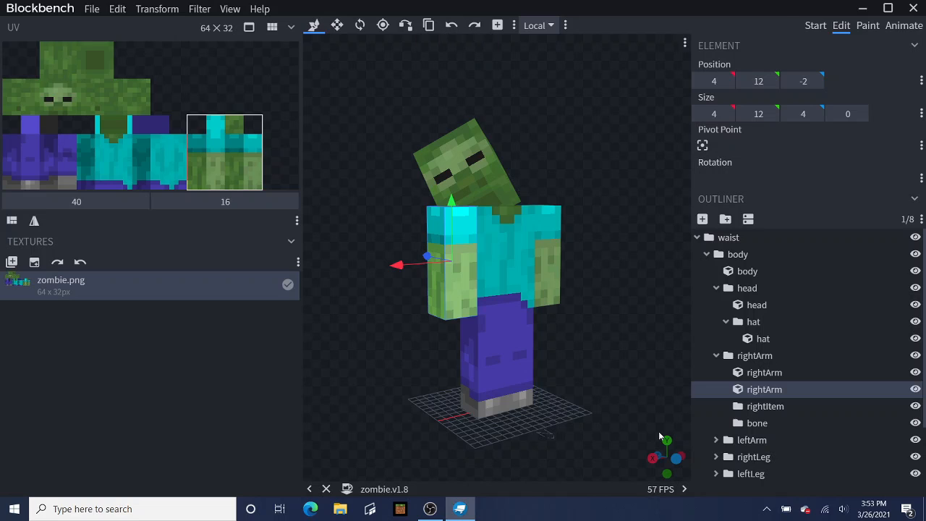
left_click_drag(764, 390, 756, 421)
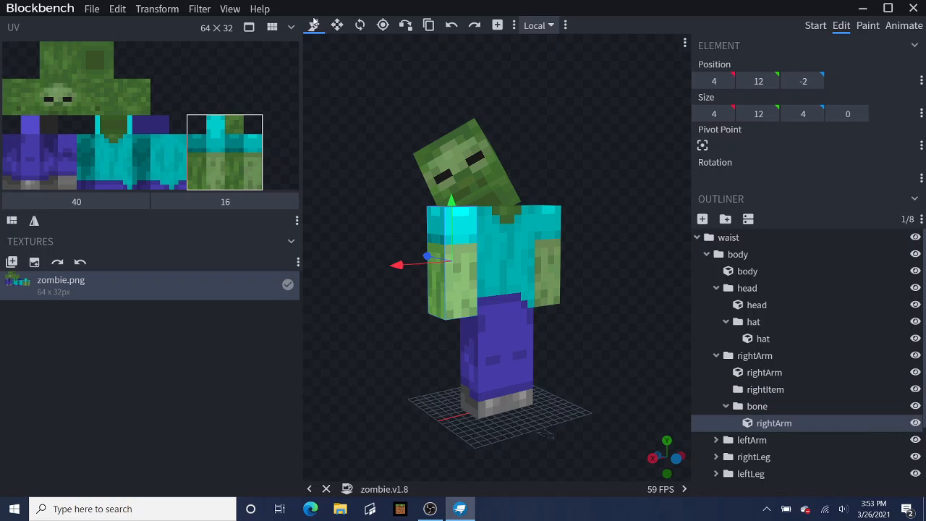
Step: Shorten the duplicated rightArm cube from above to a height of 6 and move its UV to 40, 22
left_click(337, 25)
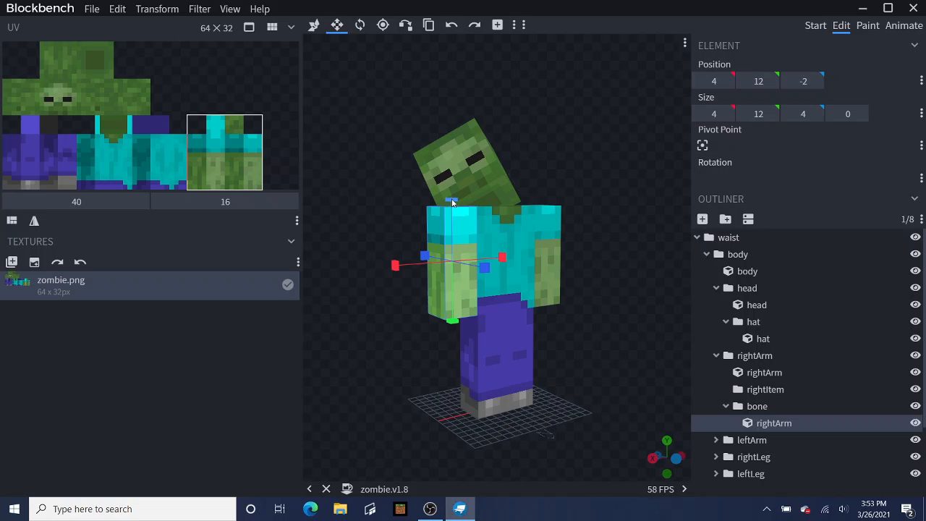
left_click_drag(452, 203, 451, 262)
left_click_drag(229, 143, 229, 168)
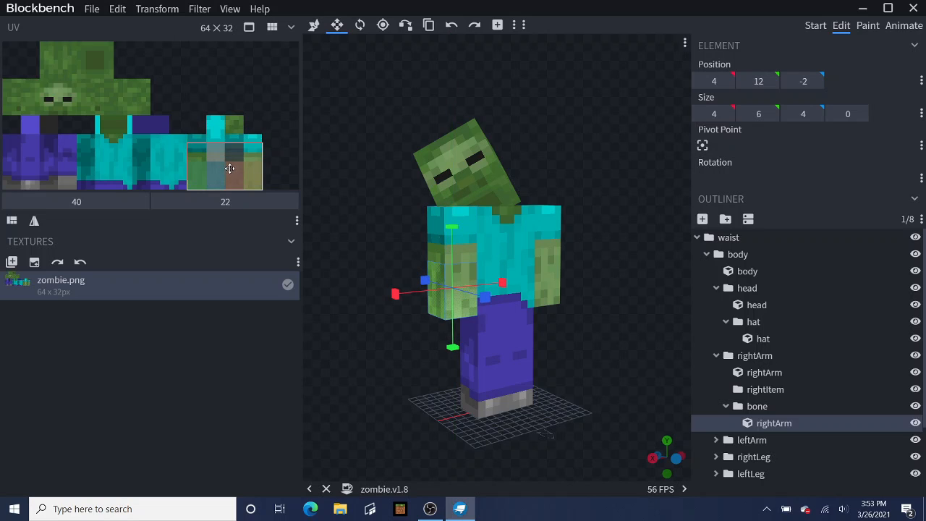
Step: Shorten the original rightArm cube from below to a height of 6, leaving it at Y position 18 as the upper arm
left_click(466, 239)
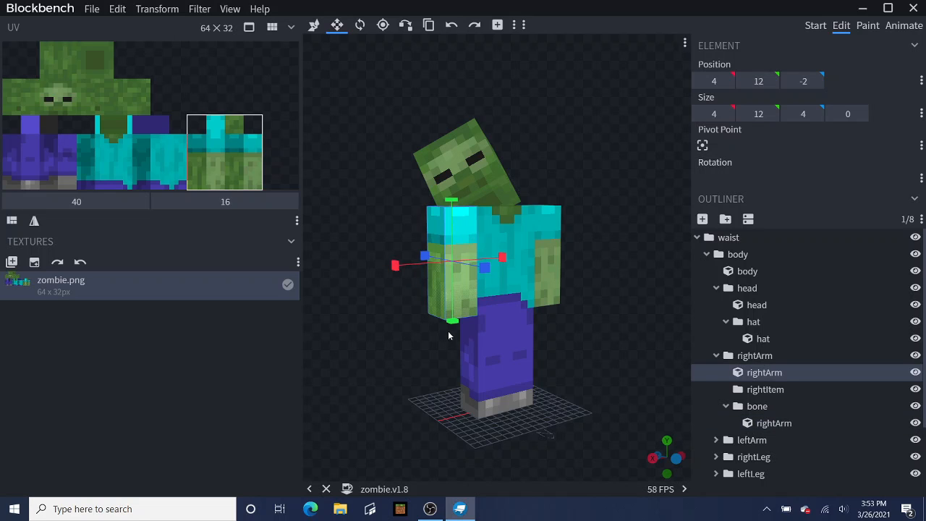
left_click_drag(452, 320, 454, 275)
left_click_drag(369, 319, 418, 312)
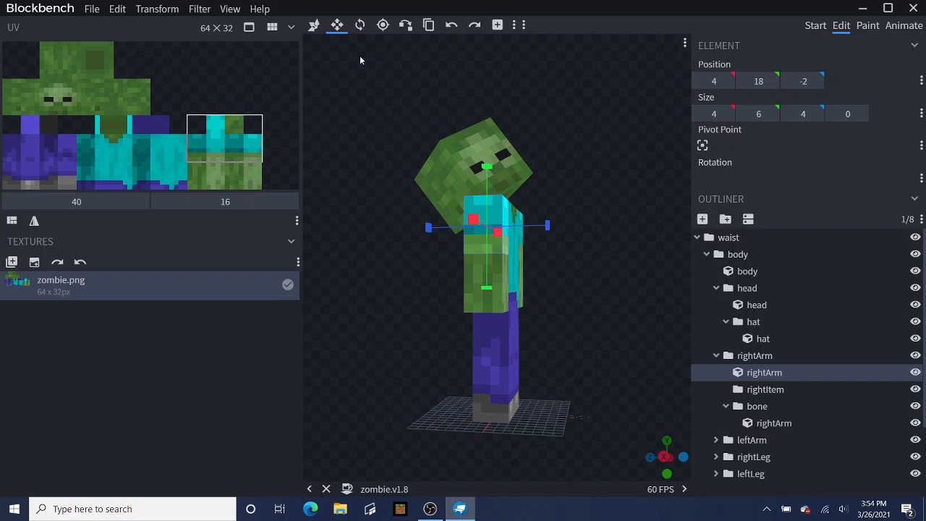
Step: Centre the pivot point of the bone group on the lower right arm cube and rotate the group to 20, 0, 0
left_click(476, 273)
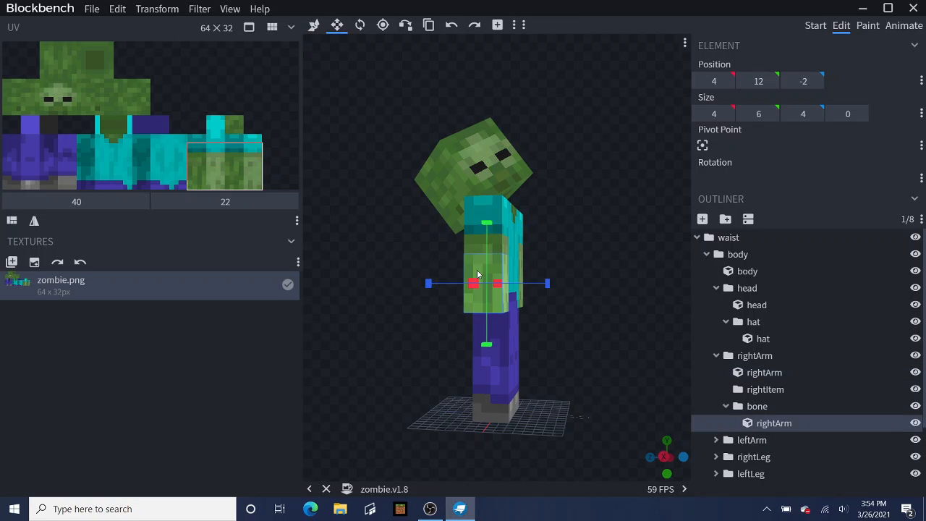
left_click(360, 25)
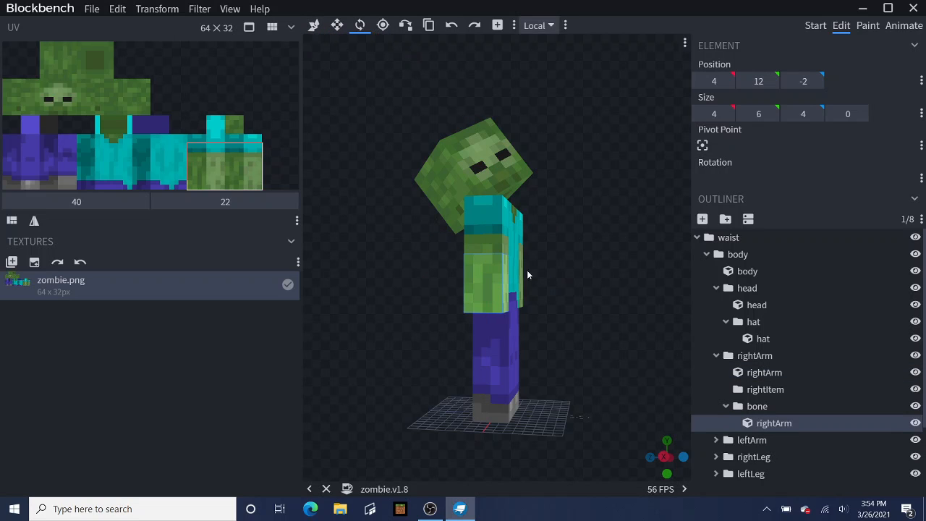
left_click(487, 290)
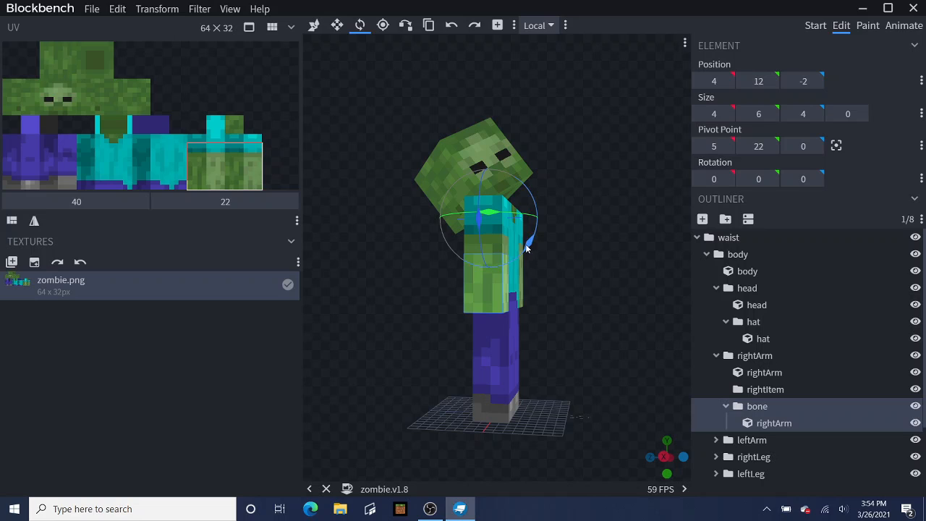
left_click(836, 145)
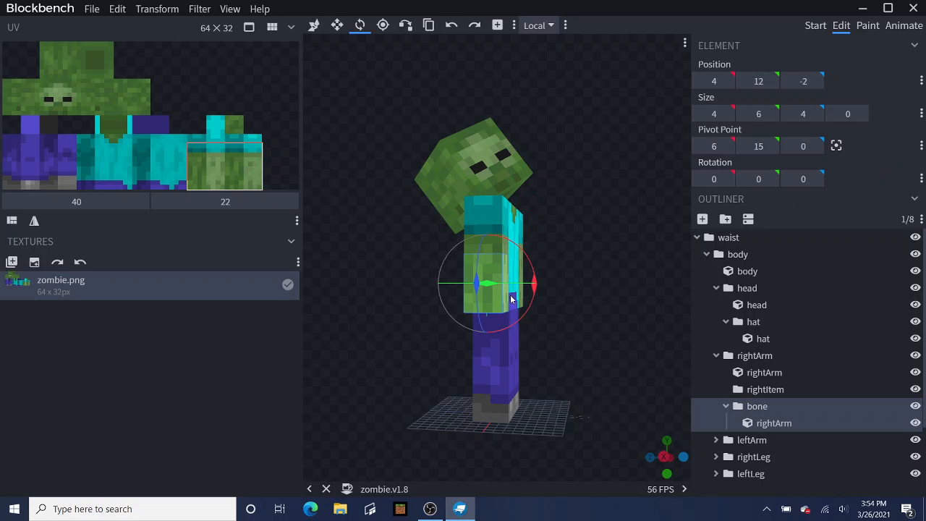
left_click_drag(540, 289, 537, 281)
left_click(450, 26)
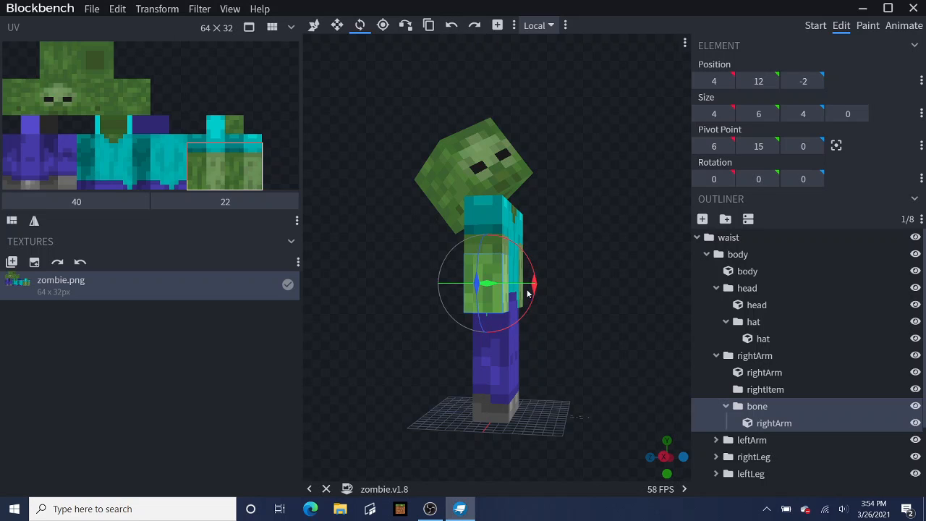
left_click_drag(594, 307, 595, 337)
left_click_drag(510, 267, 495, 262)
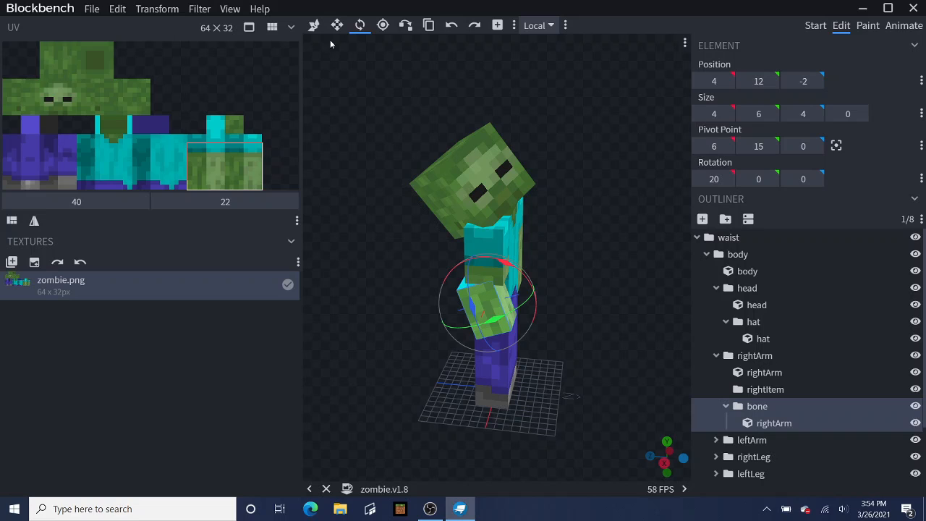
Step: Move the rotated bone group up and back under the upper arm so its cube sits at position 4, 13, -3
left_click(315, 27)
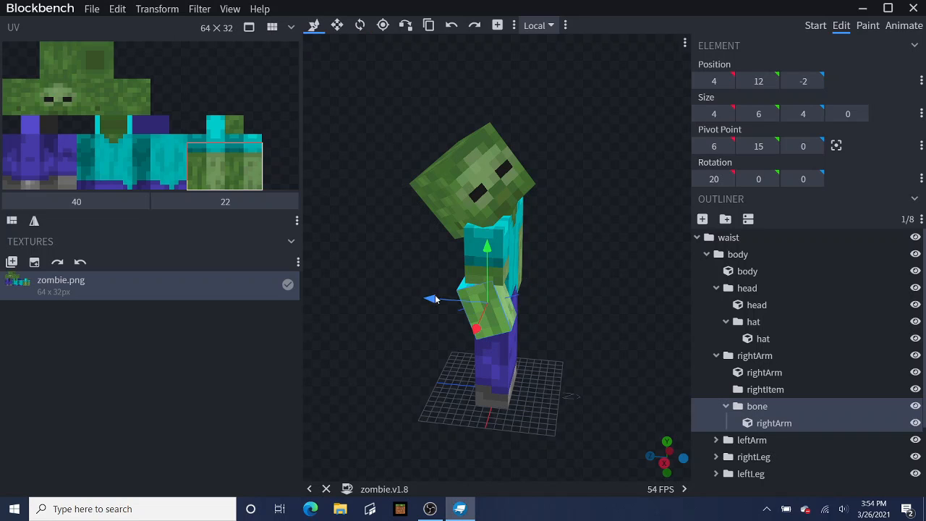
mouse_move(486, 250)
left_mouse_down()
mouse_move(486, 260)
mouse_move(486, 230)
mouse_move(486, 238)
left_mouse_up()
left_click_drag(431, 290, 444, 293)
left_click_drag(396, 353, 331, 290)
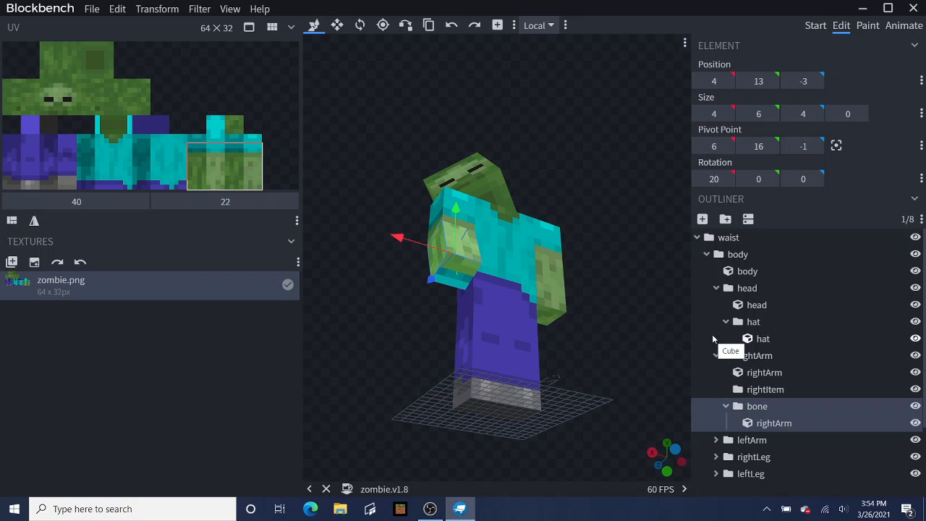
left_click_drag(676, 222, 687, 288)
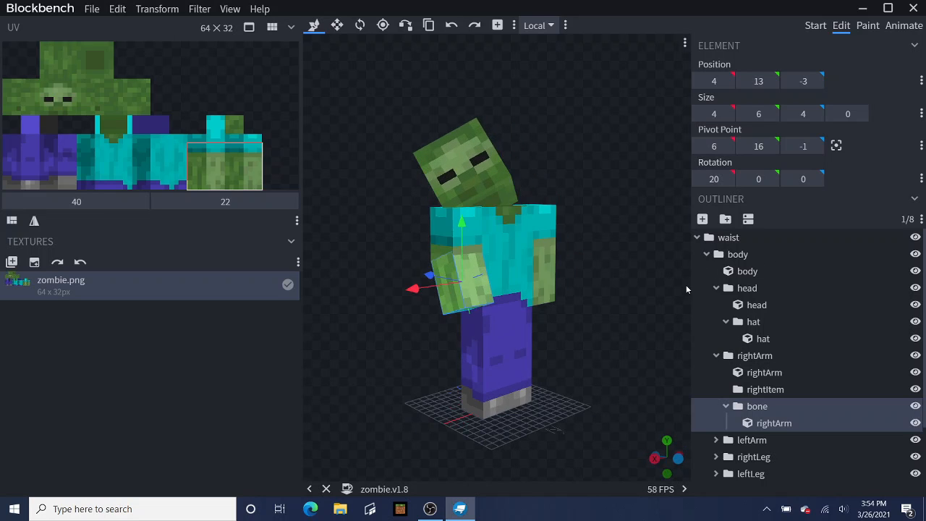
Step: Lengthen the lower right arm cube downward to a height of 7
left_click(337, 25)
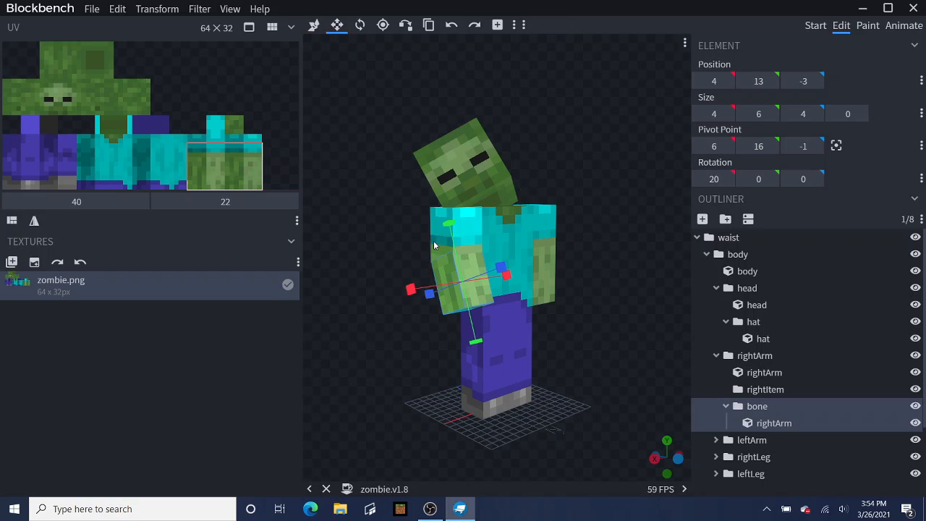
left_click_drag(474, 339, 477, 353)
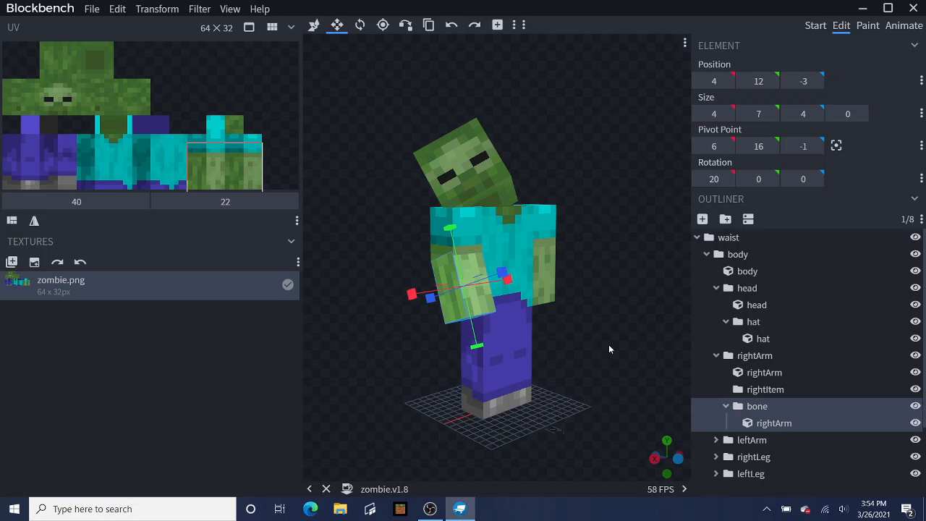
left_click_drag(609, 344, 549, 341)
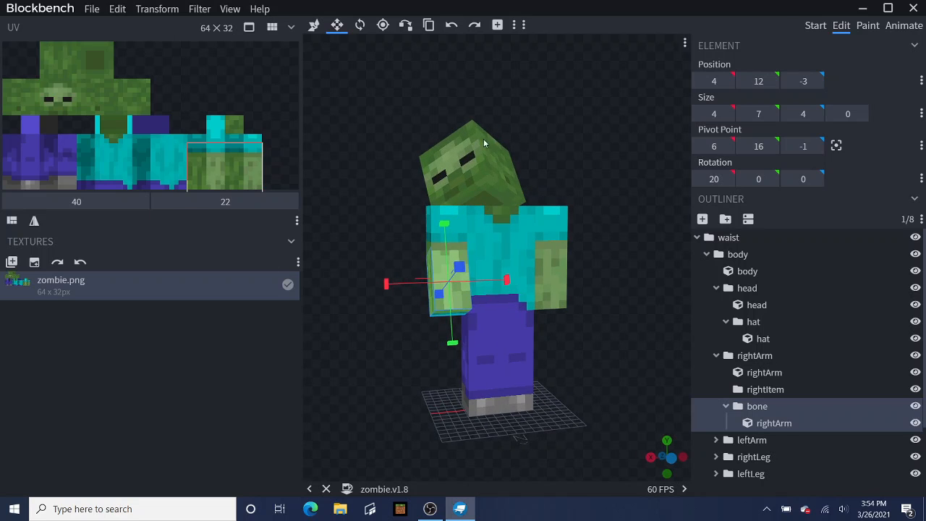
Step: Hide the body cube and the head, leftArm, rightLeg and leftLeg groups, leaving only the right arm shown
left_click(915, 272)
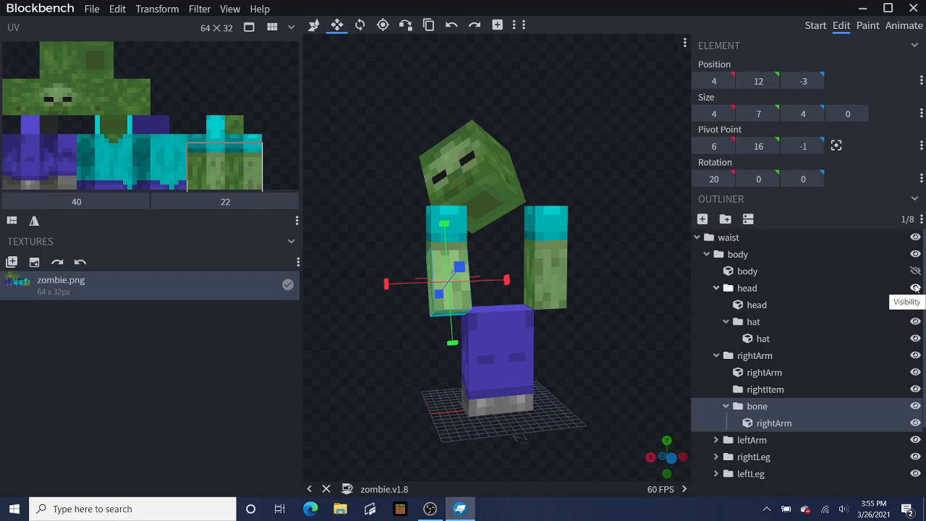
left_click(915, 288)
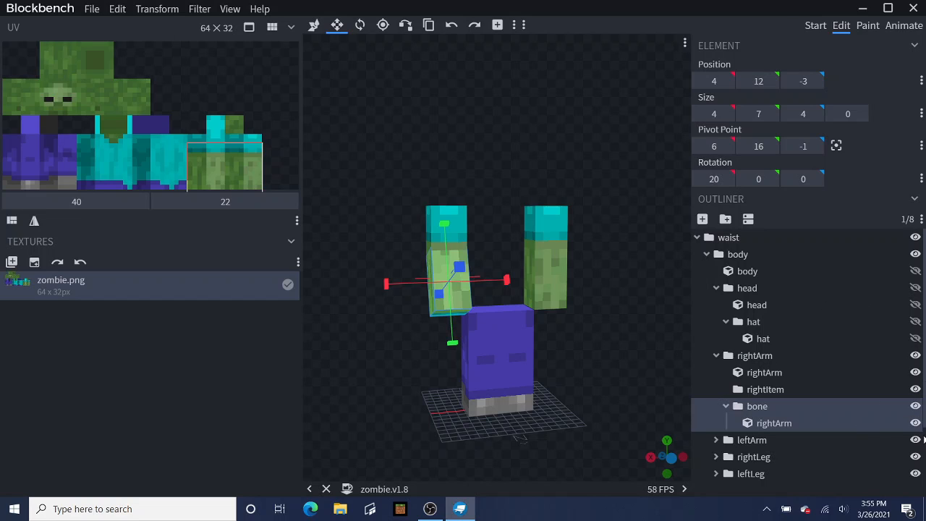
left_click(915, 440)
left_click(915, 456)
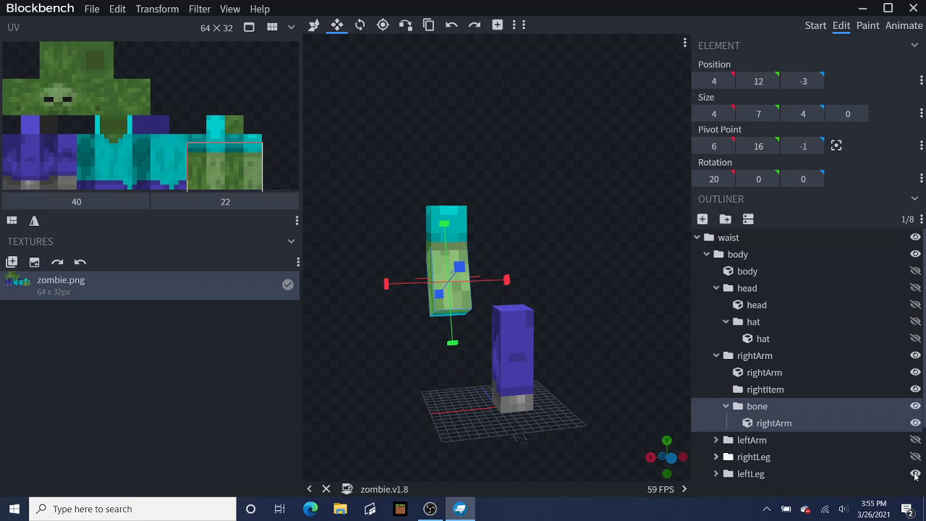
left_click(915, 473)
left_click_drag(646, 338, 550, 351)
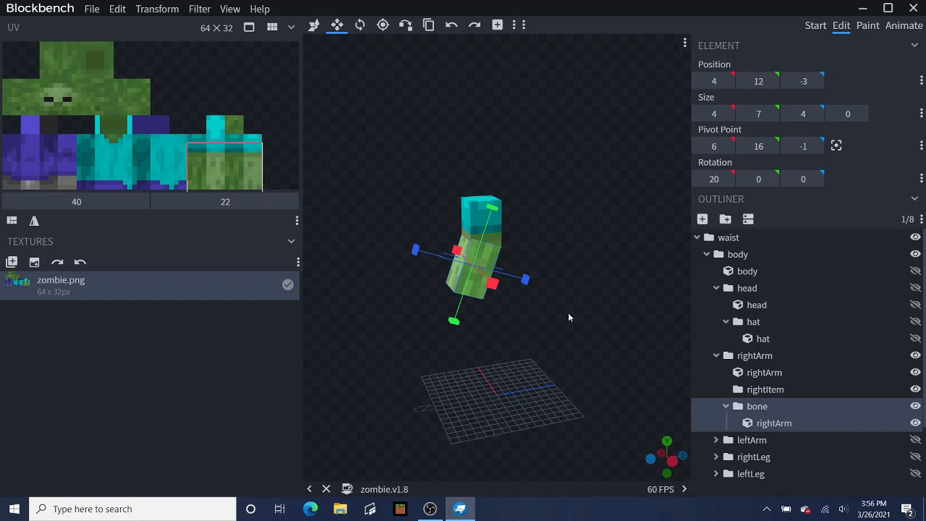
Step: Add a new group inside the rightArm group and create a new cube in it
left_click_drag(567, 313, 547, 302)
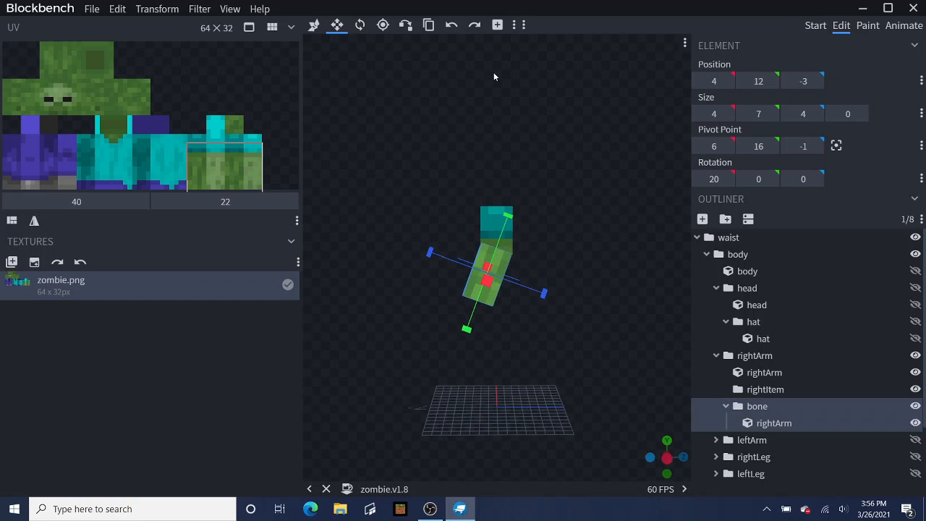
left_click(752, 358)
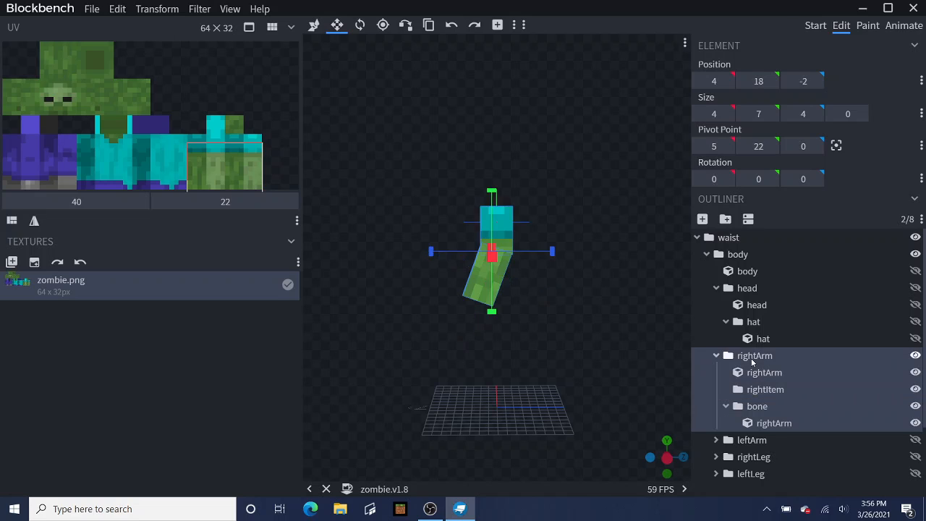
left_click(750, 359)
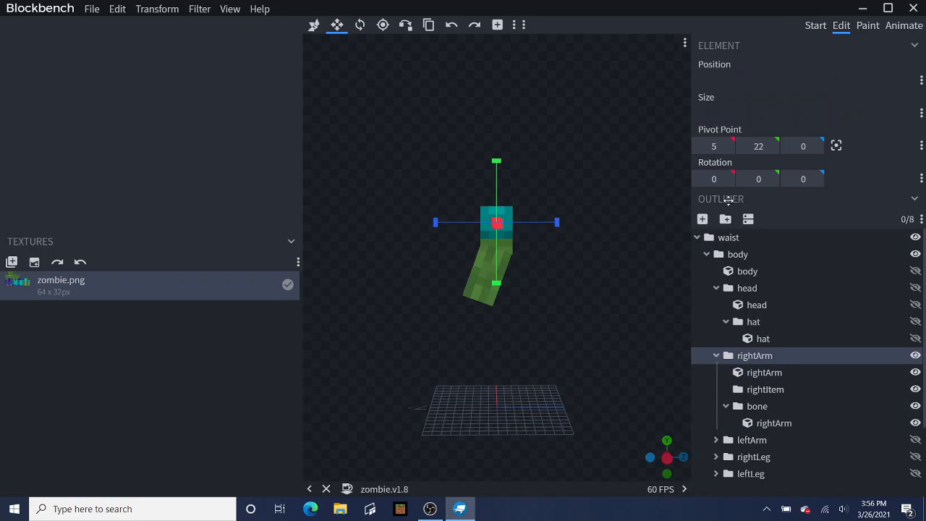
left_click(725, 218)
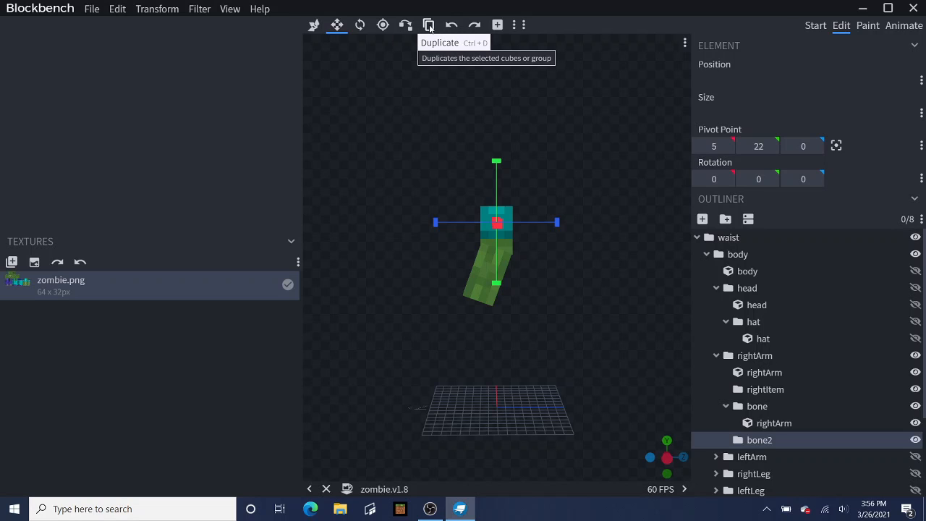
left_click(498, 25)
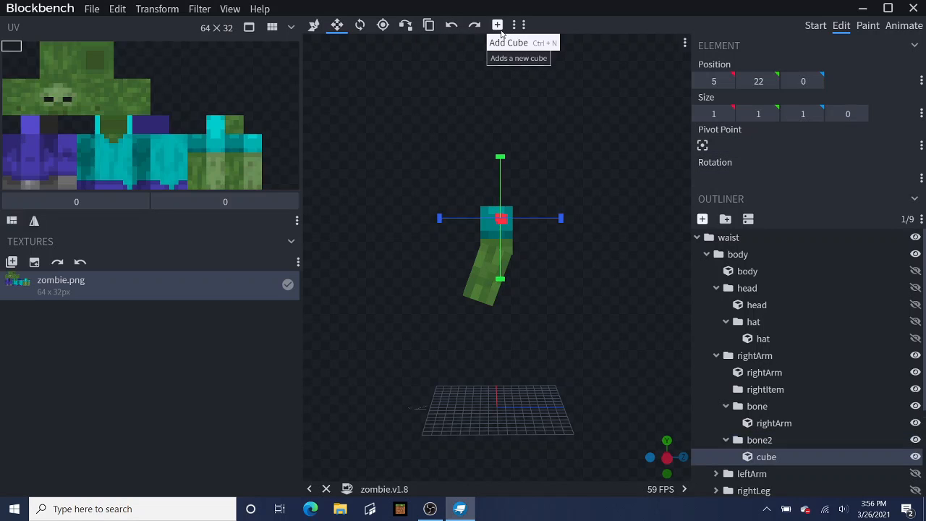
left_click_drag(561, 150, 618, 162)
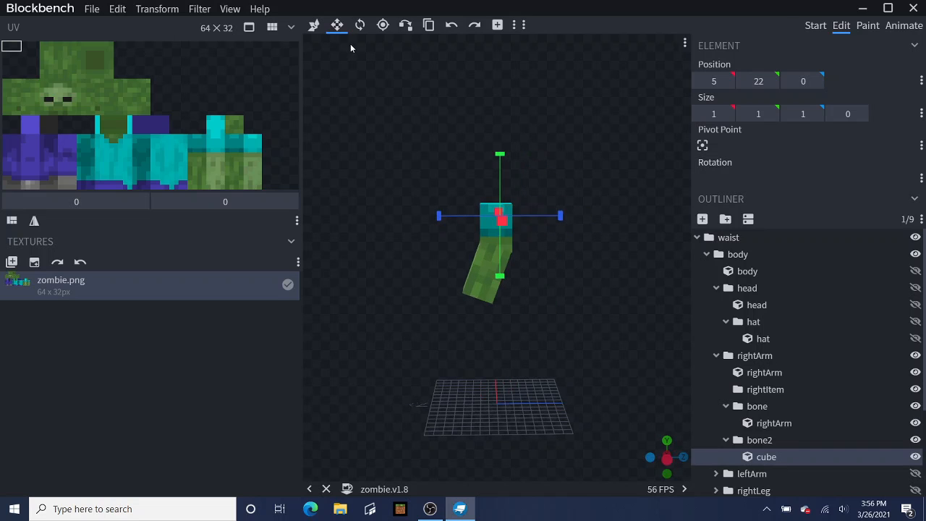
Step: Move the new cube to position 5, 16, 1 near the elbow
left_click(314, 26)
left_click_drag(499, 155, 529, 217)
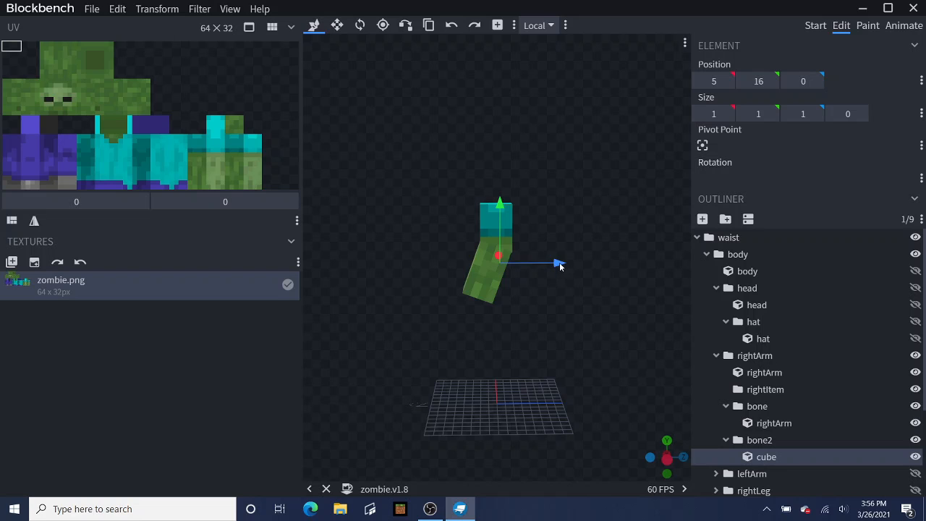
left_click_drag(561, 263, 568, 265)
left_click_drag(568, 347, 508, 343)
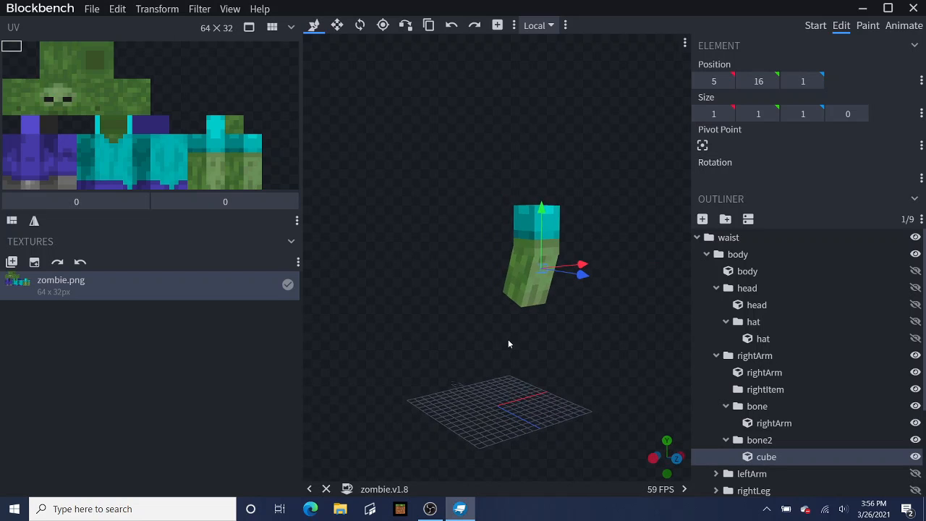
Step: Move the new cube's UV to 20, 11 on the green part of the texture
left_click(337, 26)
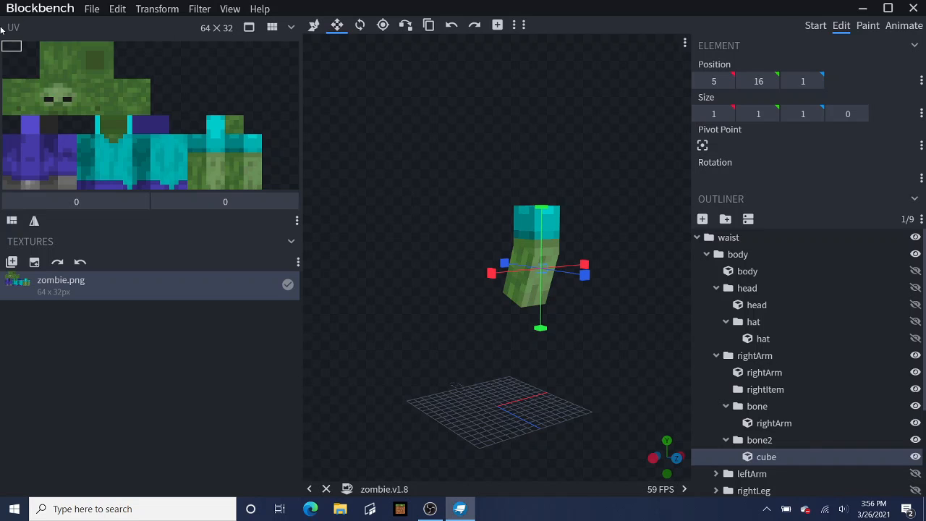
left_click_drag(12, 47, 105, 96)
left_click_drag(364, 176, 260, 167)
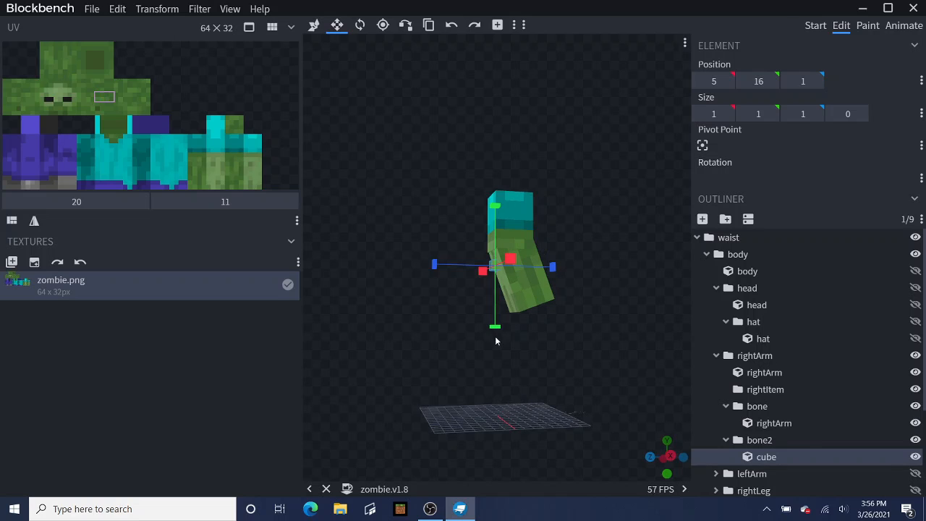
Step: Stretch the new cube to a size of 3, 9, 2, with its Y position at 9 and Z position at 0
left_click_drag(493, 331, 498, 400)
mouse_move(552, 371)
left_mouse_down()
mouse_move(633, 381)
mouse_move(564, 381)
left_mouse_up()
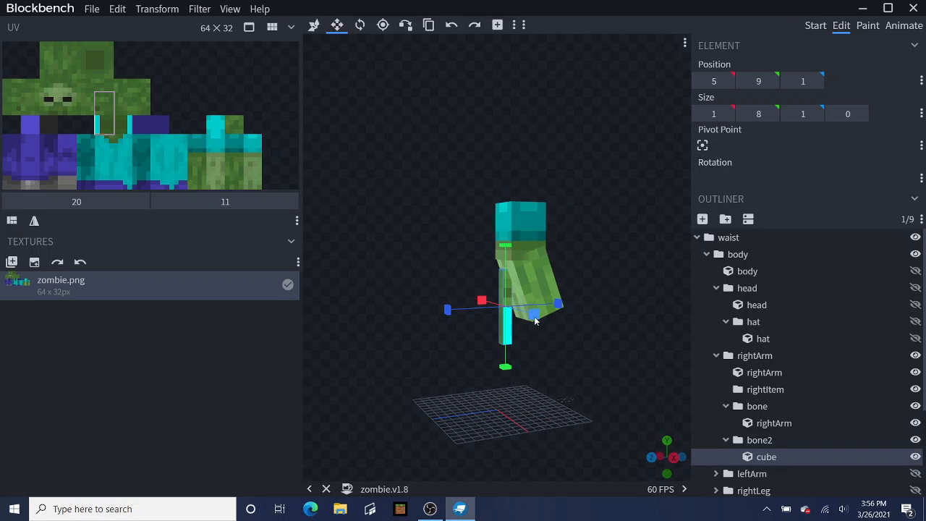
left_click_drag(534, 313, 544, 318)
left_click_drag(541, 392, 637, 402)
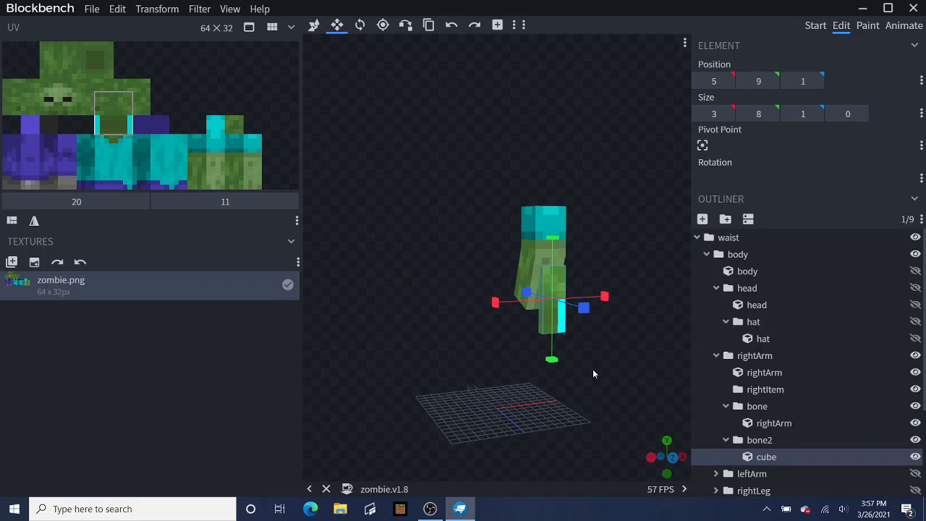
left_click_drag(567, 374, 620, 367)
left_click_drag(468, 298, 457, 294)
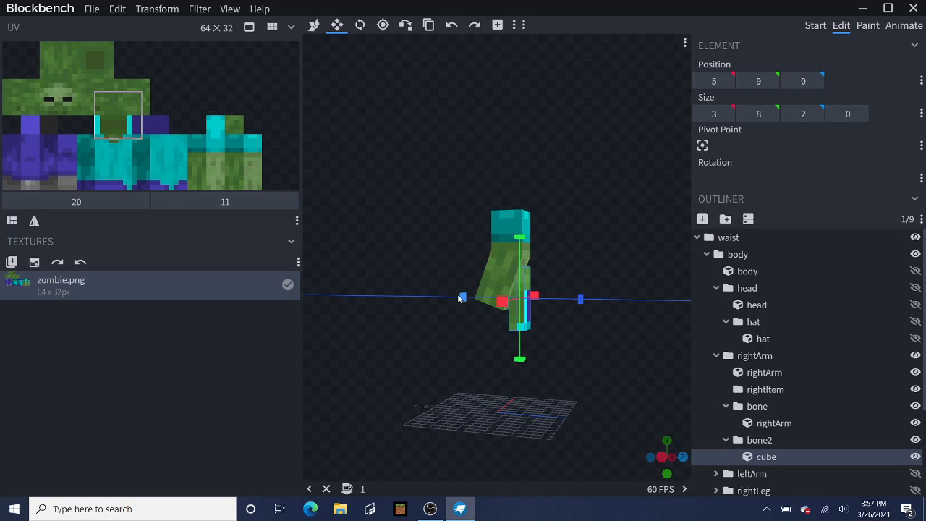
left_click_drag(499, 366, 400, 403)
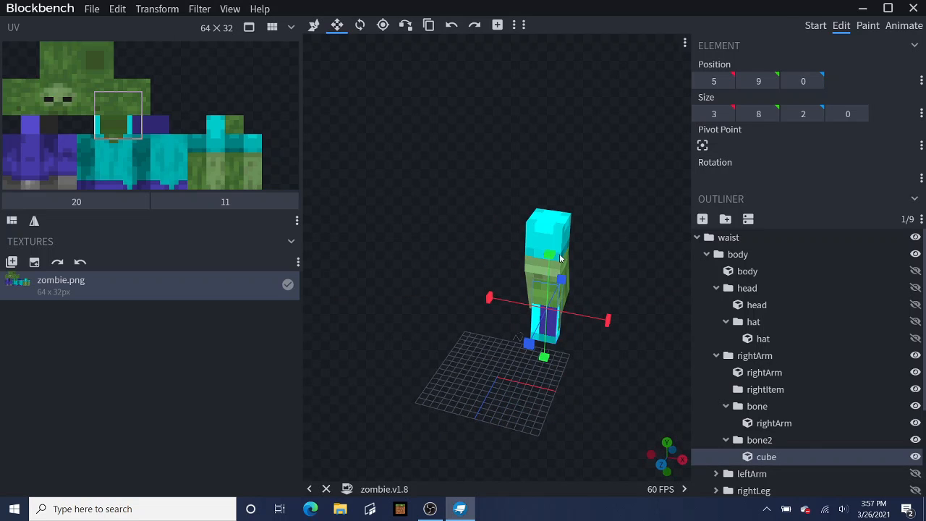
left_click_drag(550, 255, 556, 249)
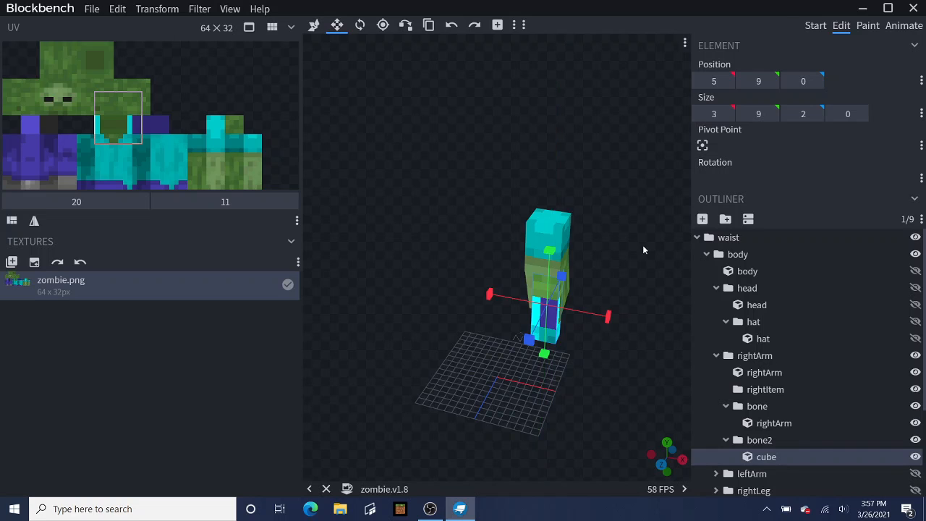
left_click_drag(642, 248, 655, 208)
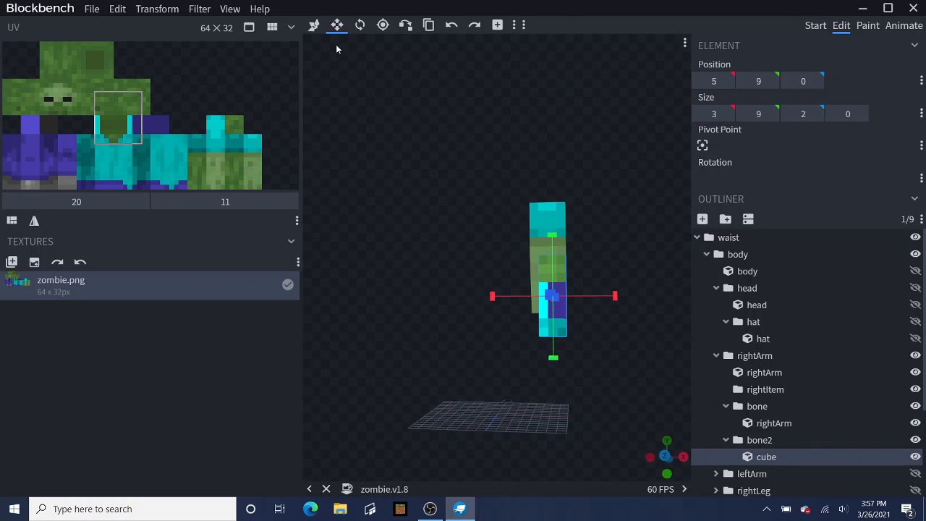
Step: Set the new cube's X position to 4.5 to centre it on the arm
left_click(313, 25)
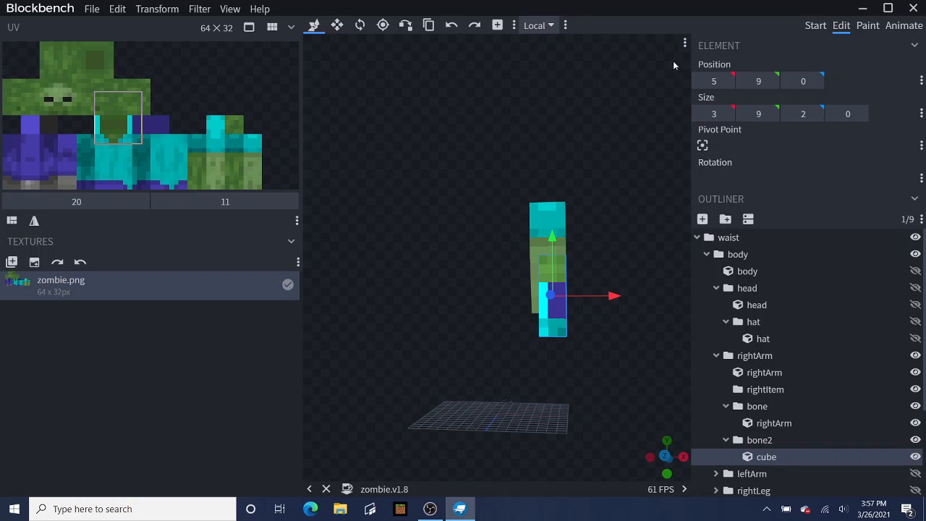
left_click(716, 84)
left_click(716, 85)
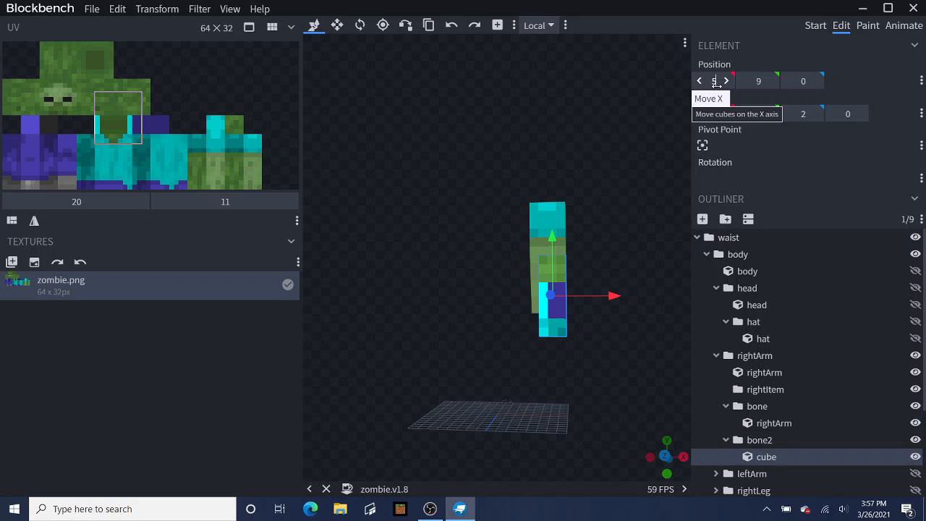
key("BackSpace")
type("4.5")
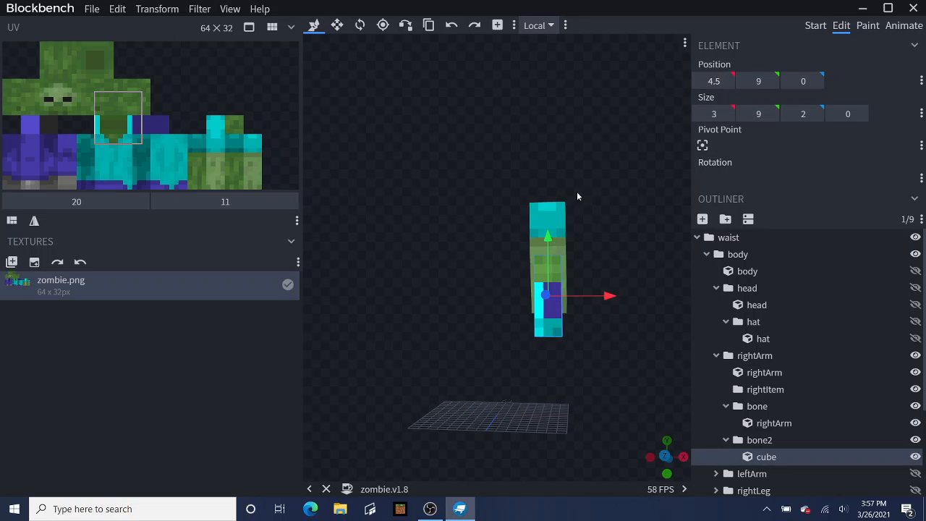
Step: Duplicate the elbow cube inside the bone2 group of the right arm
left_click_drag(576, 191, 506, 189)
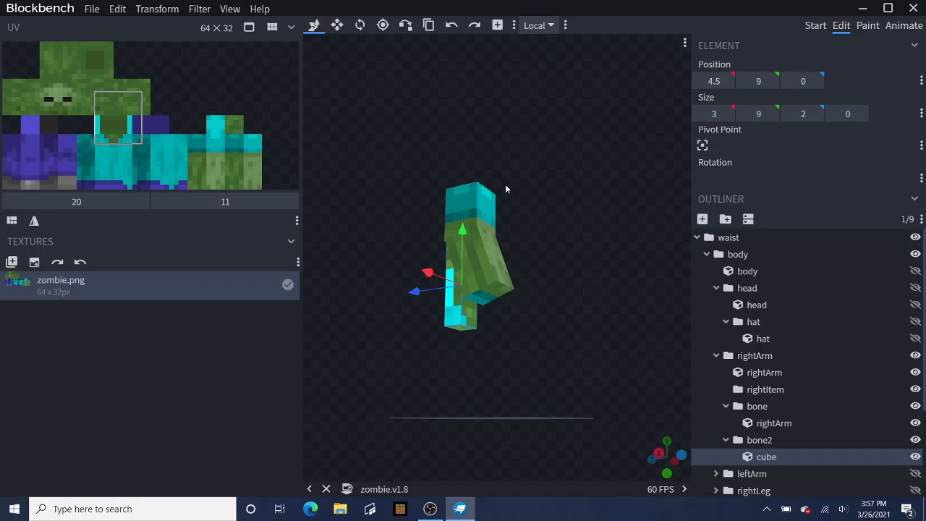
left_click_drag(508, 232, 538, 310)
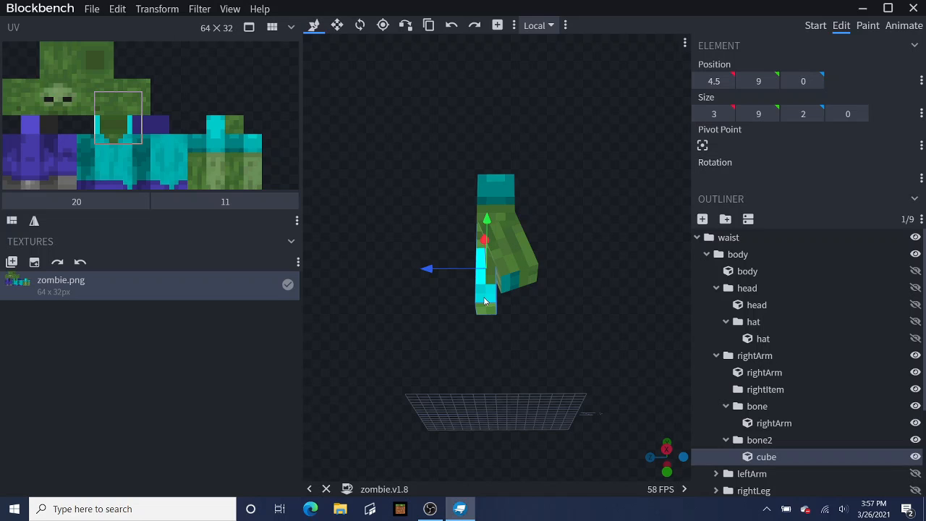
left_click(428, 25)
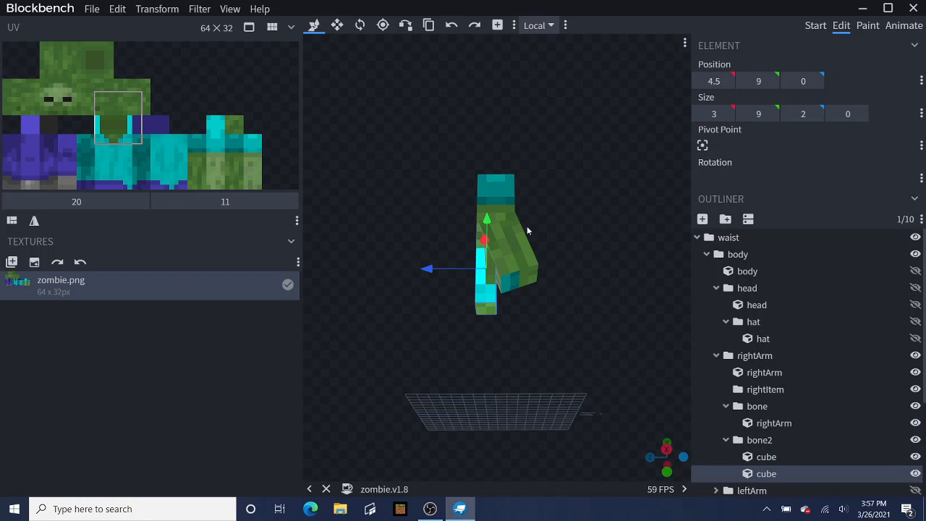
Step: Resize the duplicated cube to 2, 8, 2 so that it extends below the original, at position 5.5, 4, 0
left_click(337, 26)
left_click_drag(414, 173, 471, 214)
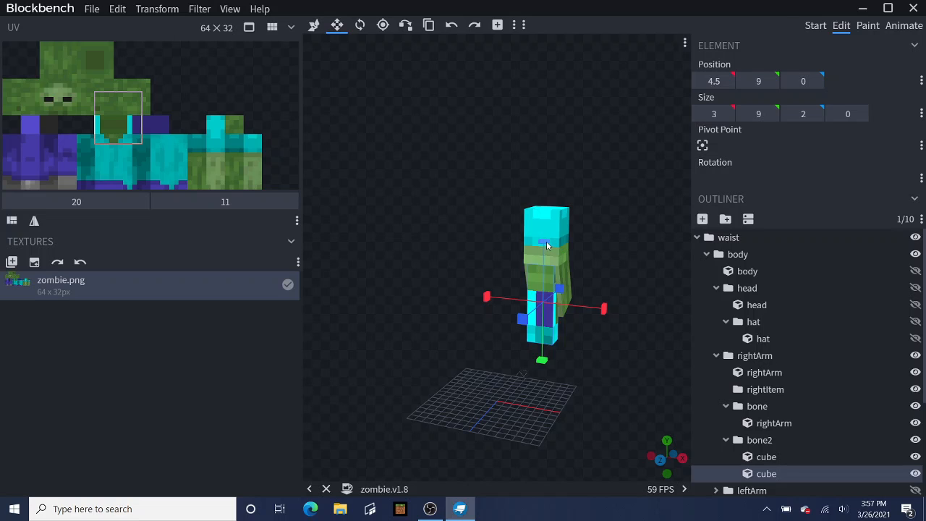
left_click_drag(547, 246, 549, 340)
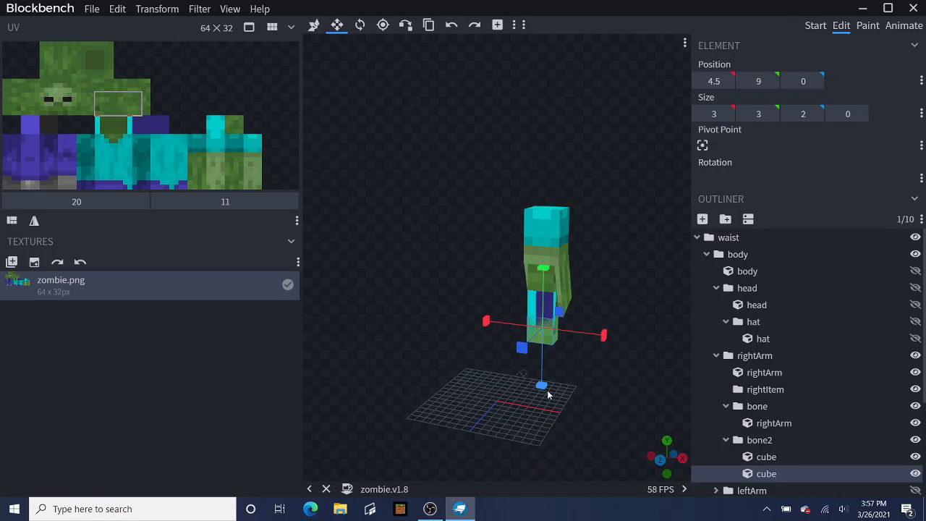
left_click_drag(548, 394, 547, 416)
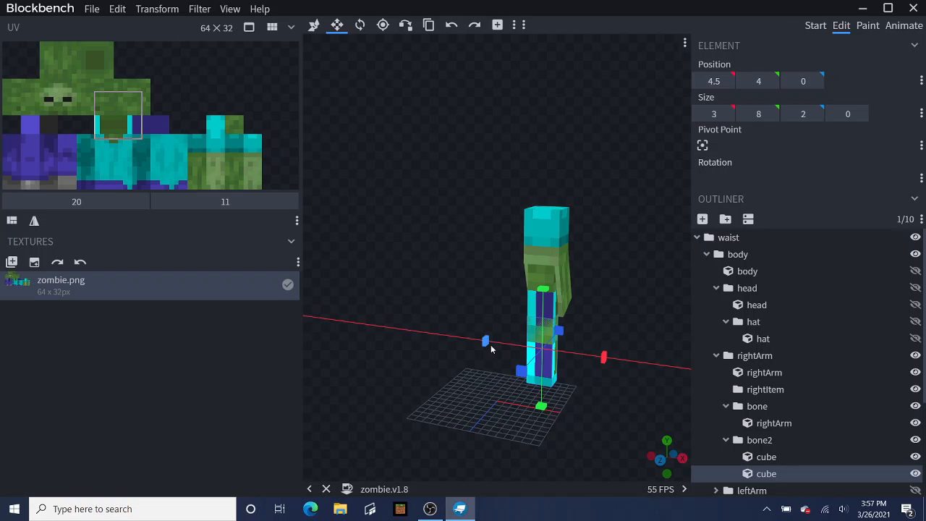
left_click_drag(491, 344, 501, 347)
left_click_drag(613, 309, 546, 294)
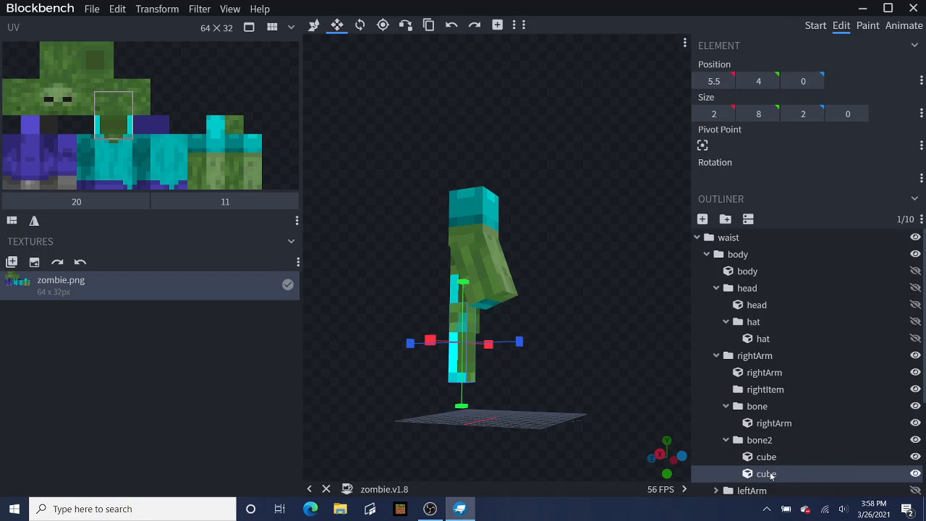
Step: Add a new group inside rightArm and move the duplicated 2, 8, 2 cube into it
scroll(770, 475, "down", 2)
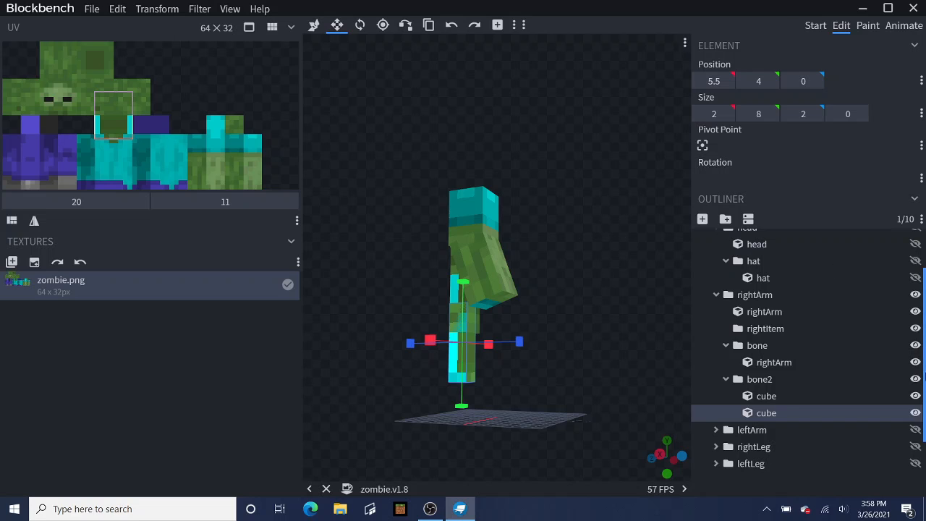
left_click_drag(924, 377, 924, 333)
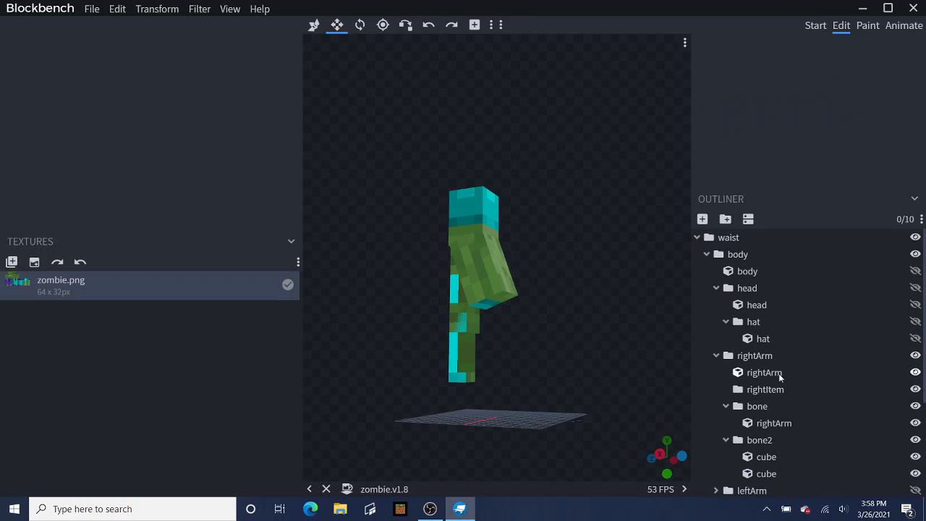
left_click(752, 355)
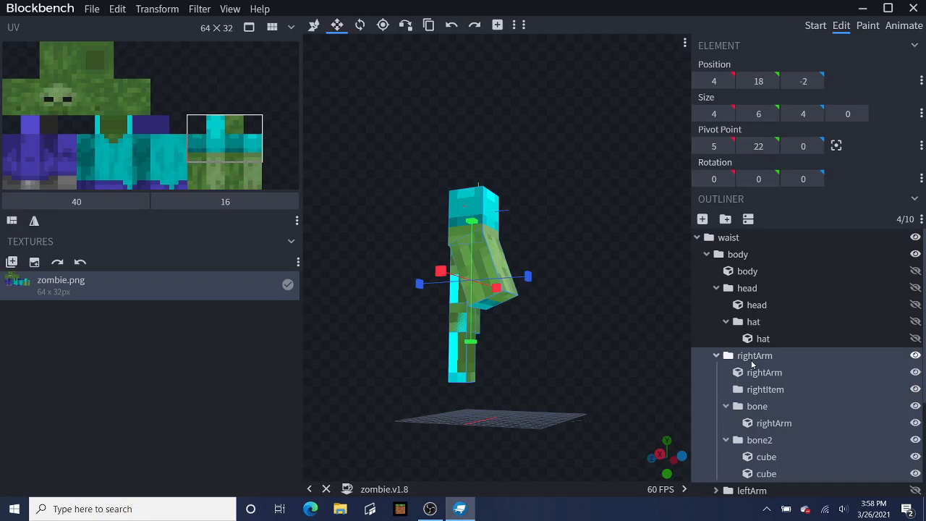
left_click(724, 219)
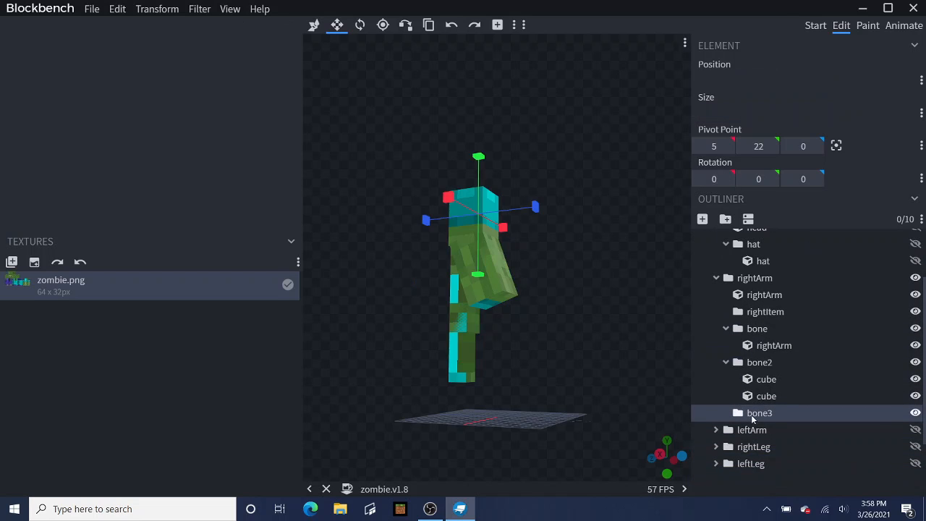
left_click(759, 397)
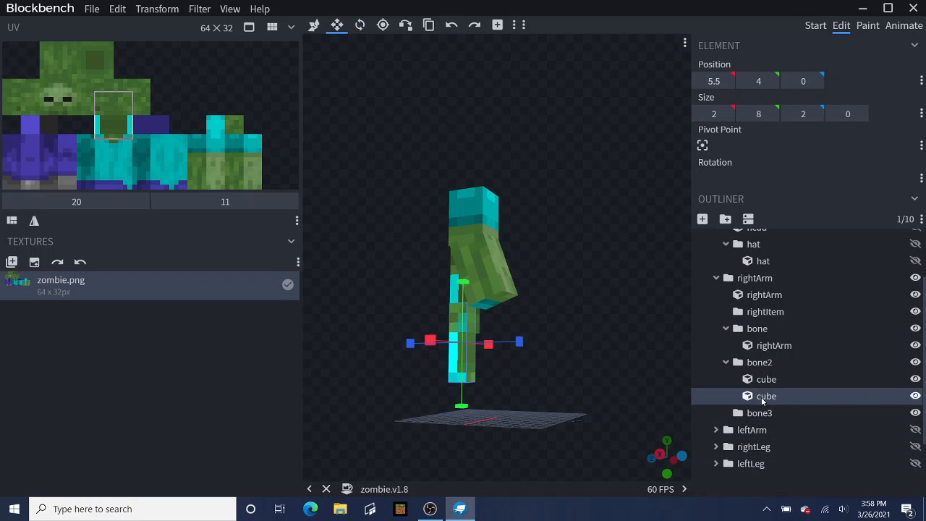
mouse_move(761, 400)
left_mouse_down()
mouse_move(800, 419)
mouse_move(759, 412)
left_mouse_up()
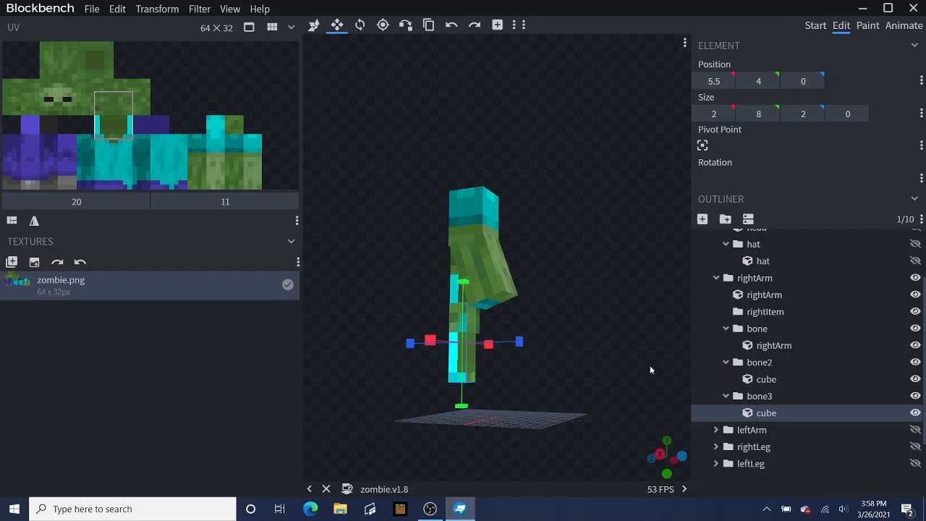
Step: Centre the pivot point of the bone3 group on its cube and rotate the group 27.5 degrees about Z
left_click_drag(649, 365, 761, 359)
left_click_drag(648, 397, 602, 392)
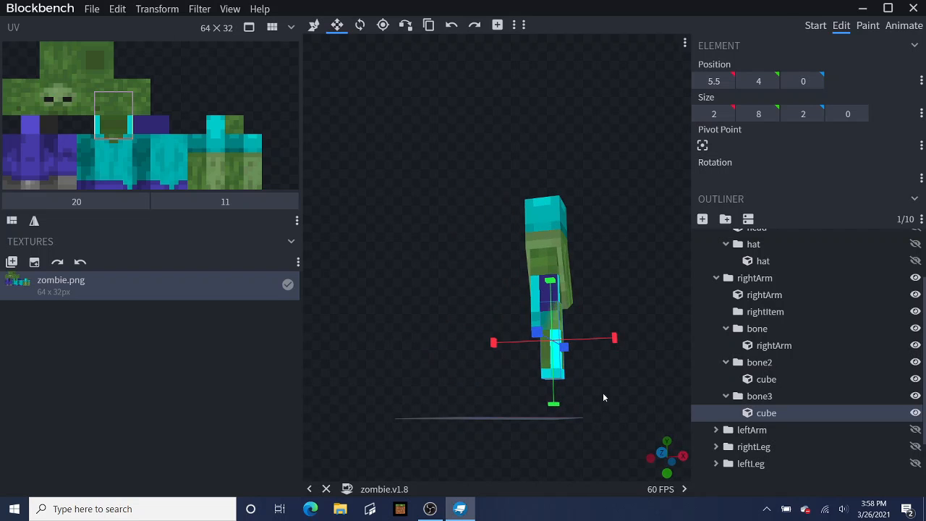
left_click(359, 26)
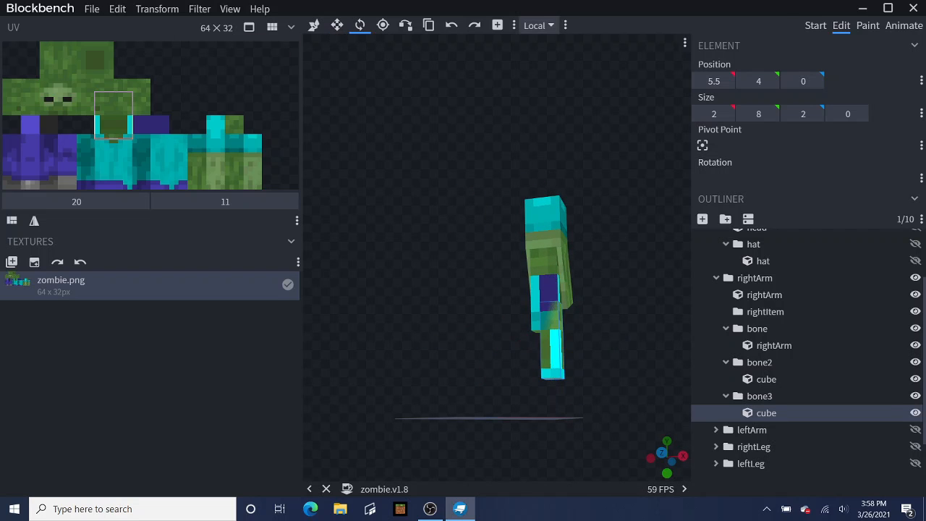
left_click(546, 353)
left_click(835, 146)
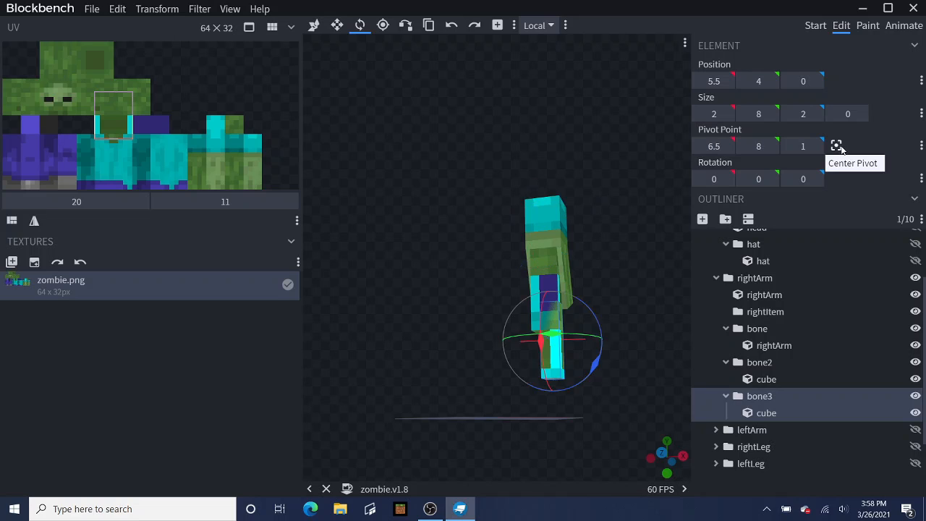
left_click_drag(594, 368, 615, 340)
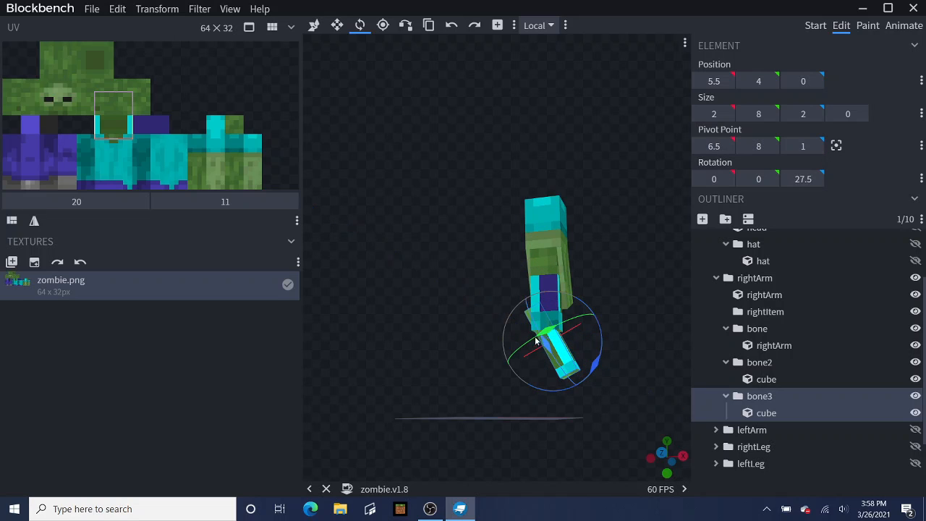
Step: Move the bone3 group outward along X until its cube is at X position 7.5
left_click(317, 25)
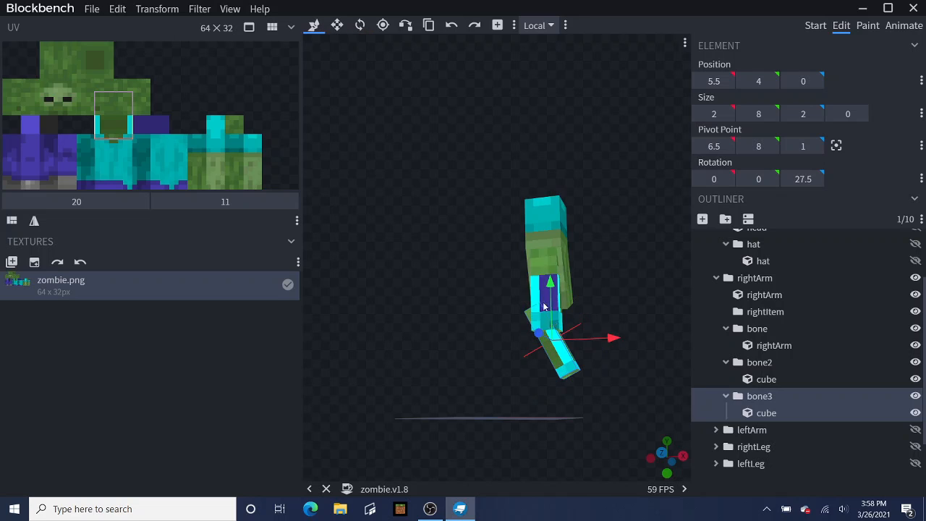
left_click_drag(615, 339, 630, 346)
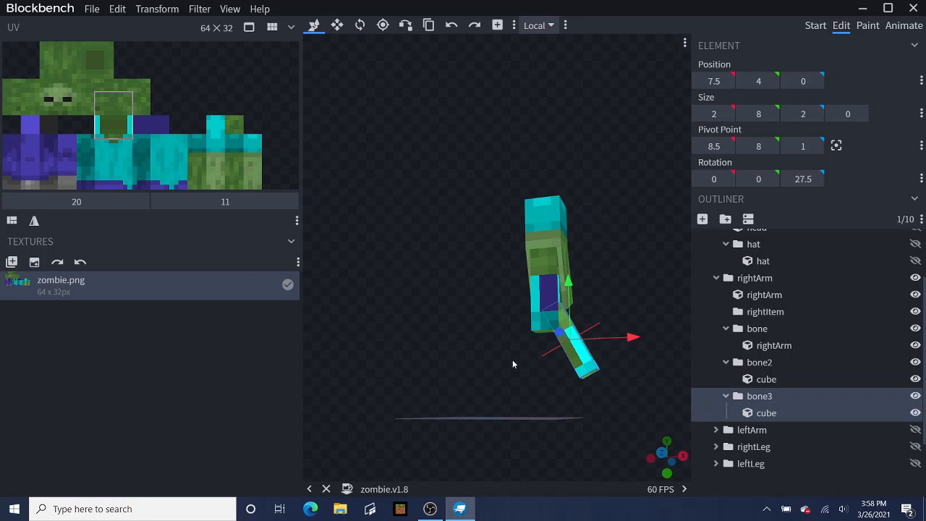
left_click_drag(513, 360, 450, 339)
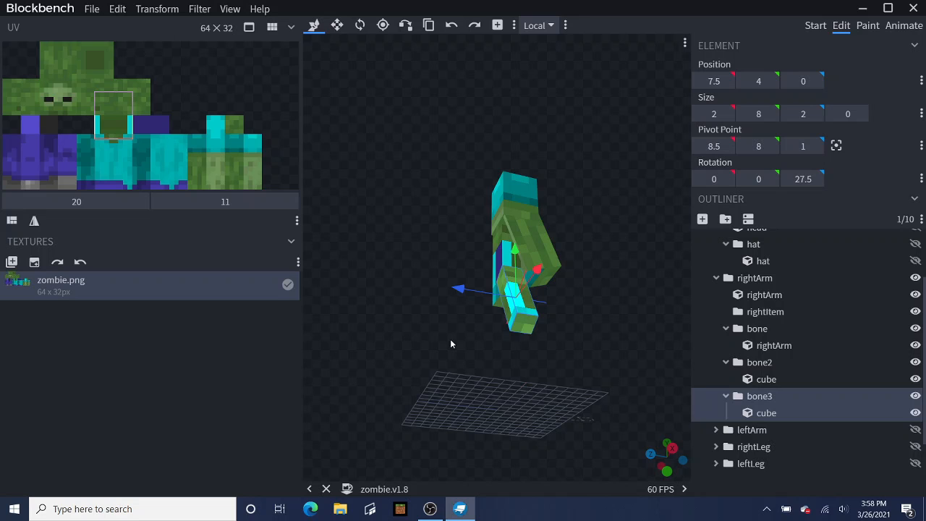
left_click_drag(450, 340, 667, 318)
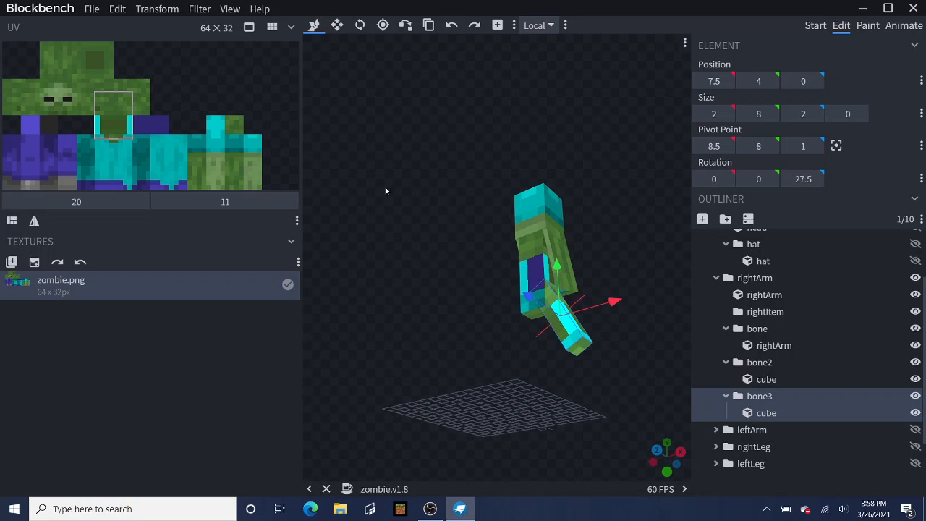
Step: Set the bone3 group's Z rotation to 20 degrees and move it back to X position 6.5
left_click(359, 25)
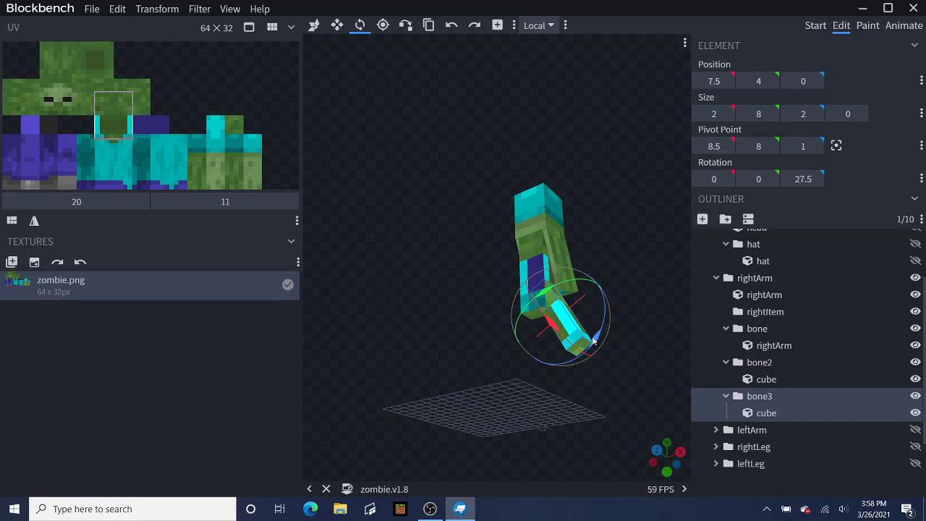
left_click_drag(593, 341, 590, 343)
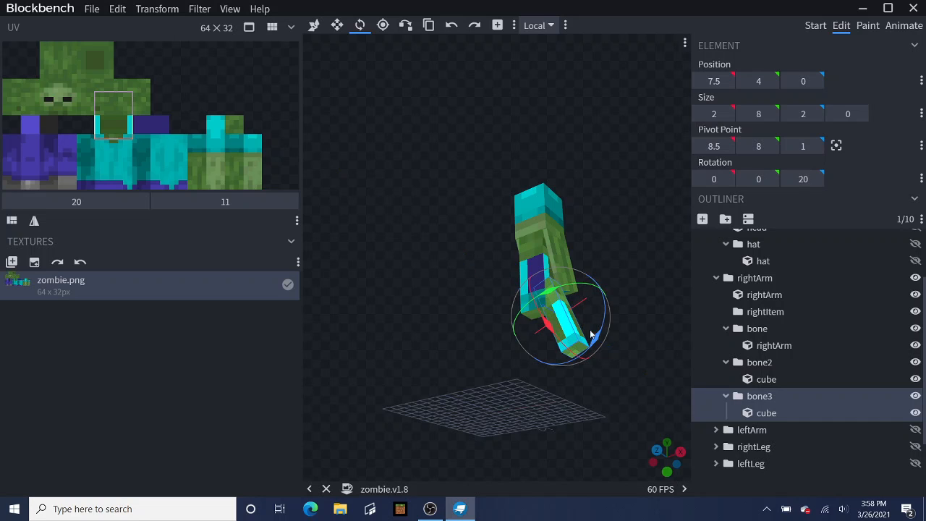
left_click_drag(660, 275, 687, 303)
left_click(313, 25)
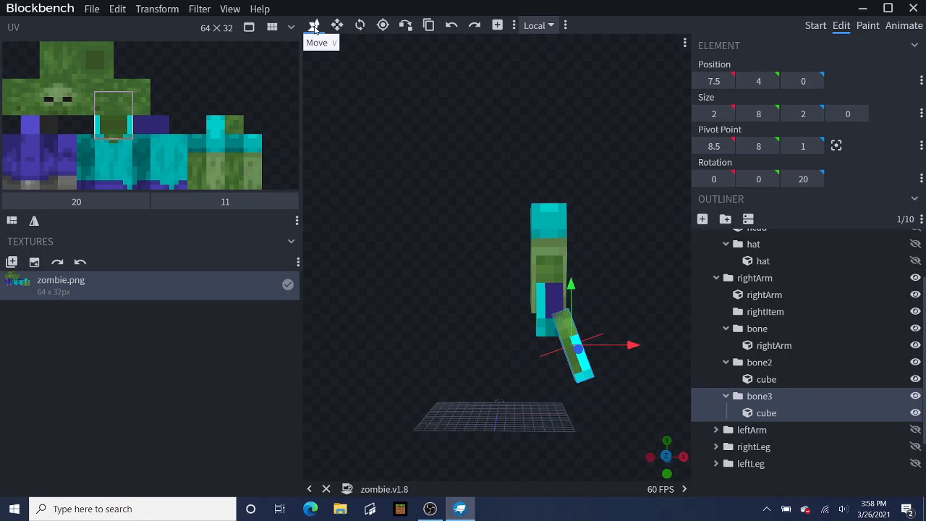
left_click_drag(628, 349, 623, 348)
left_click_drag(608, 225, 488, 211)
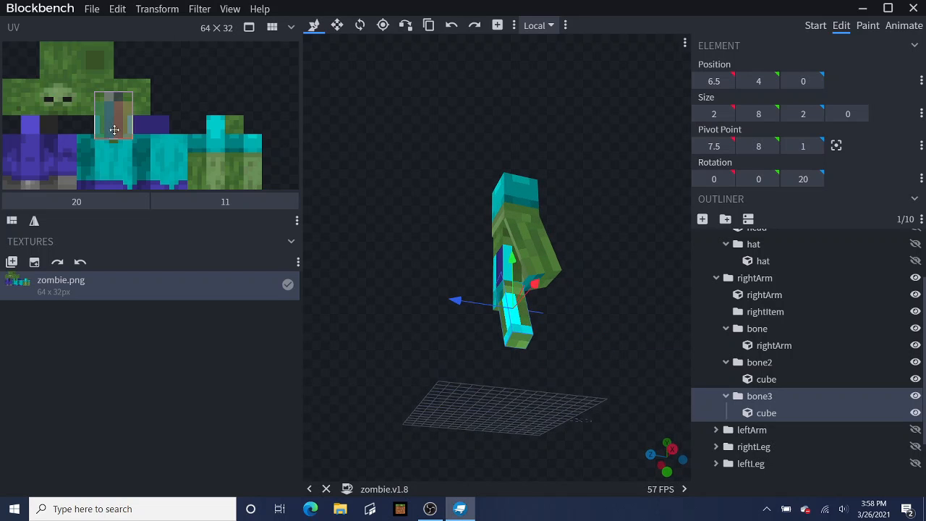
Step: Move the bone3 cube's UV to 16, 0 and the bone2 cube's UV to 14, 0 on the green head texture
left_click_drag(112, 125, 28, 89)
left_click_drag(228, 120, 283, 106)
left_click_drag(371, 170, 436, 203)
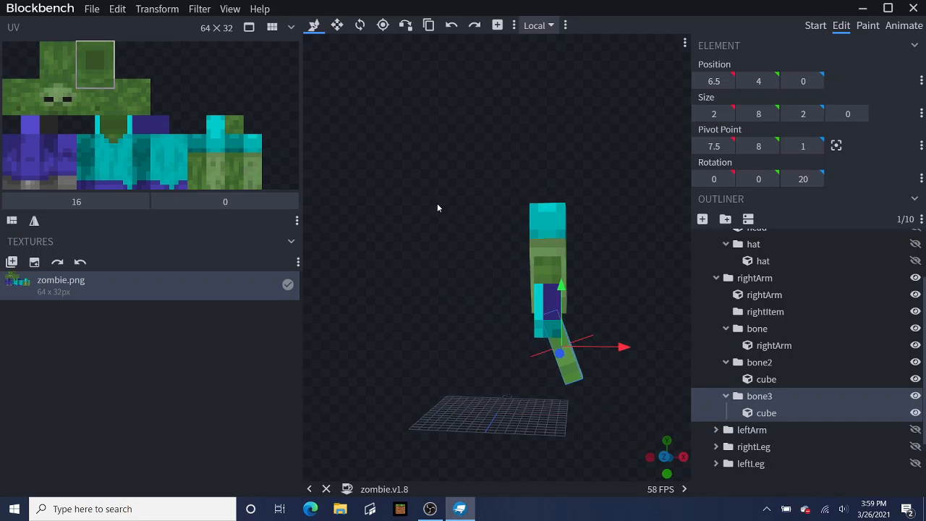
left_click(551, 304)
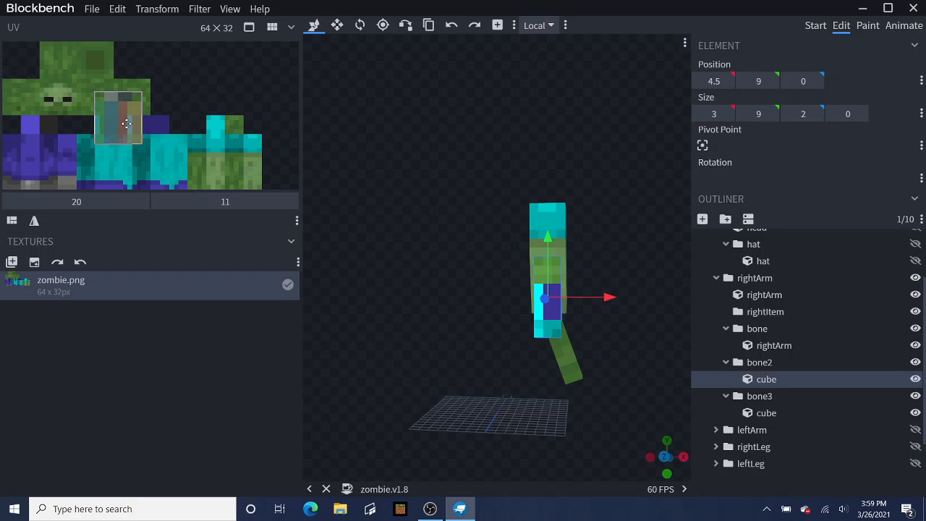
left_click_drag(123, 123, 287, 122)
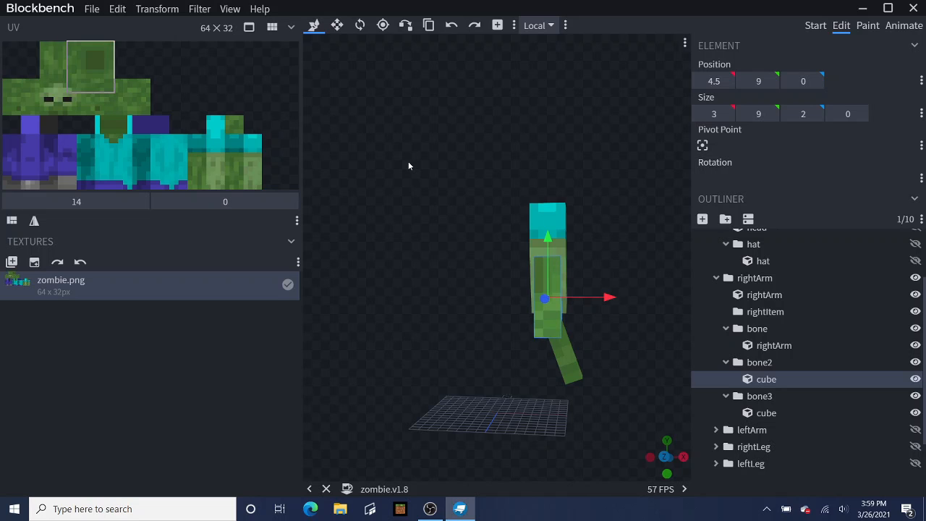
Step: Duplicate the cube in bone3 and shift the copy along X to position 3.5, beside the original
left_click_drag(407, 164, 410, 275)
left_click(415, 355)
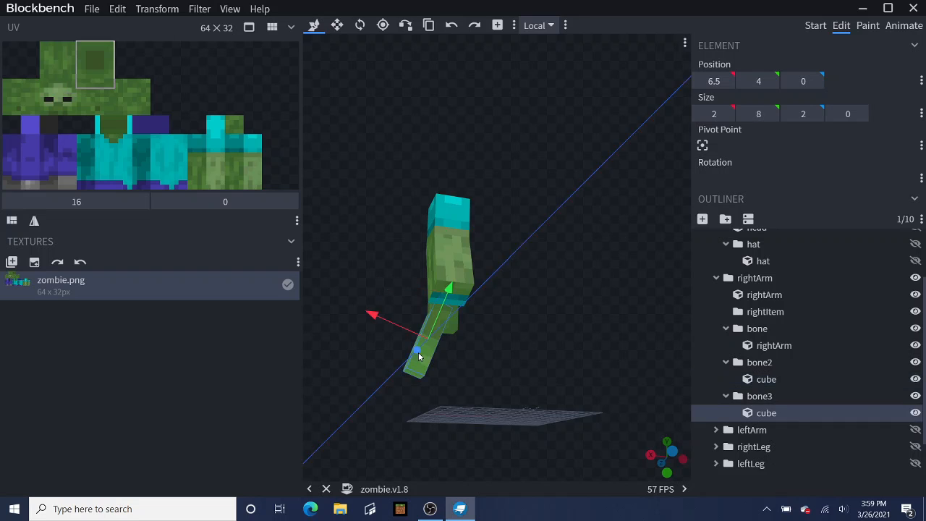
left_click_drag(549, 379, 527, 379)
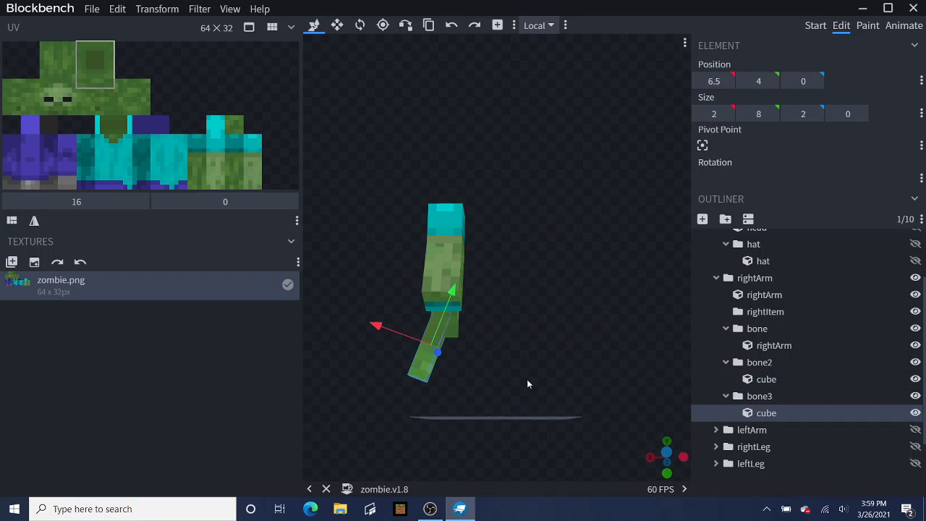
left_click(429, 25)
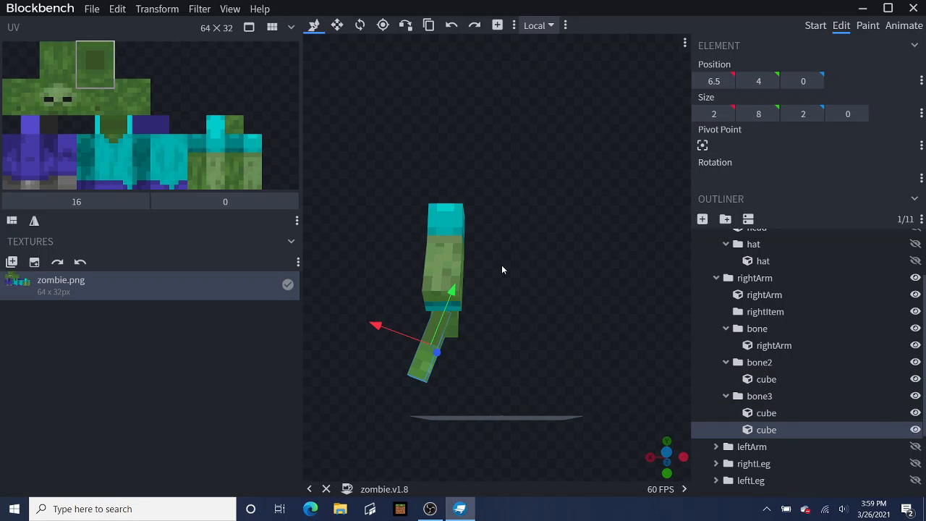
left_click_drag(376, 325, 403, 332)
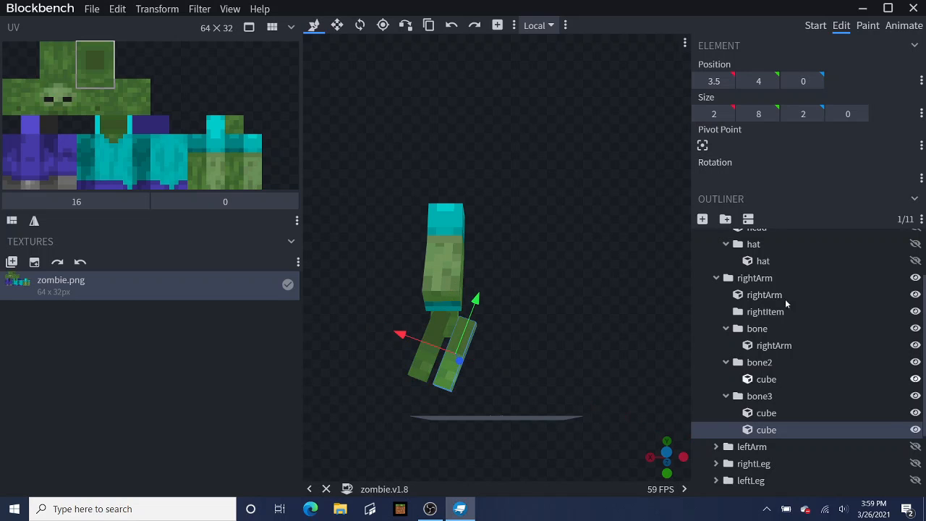
Step: Add a new group inside rightArm and move the duplicated cube from bone3 into it
left_click(762, 281)
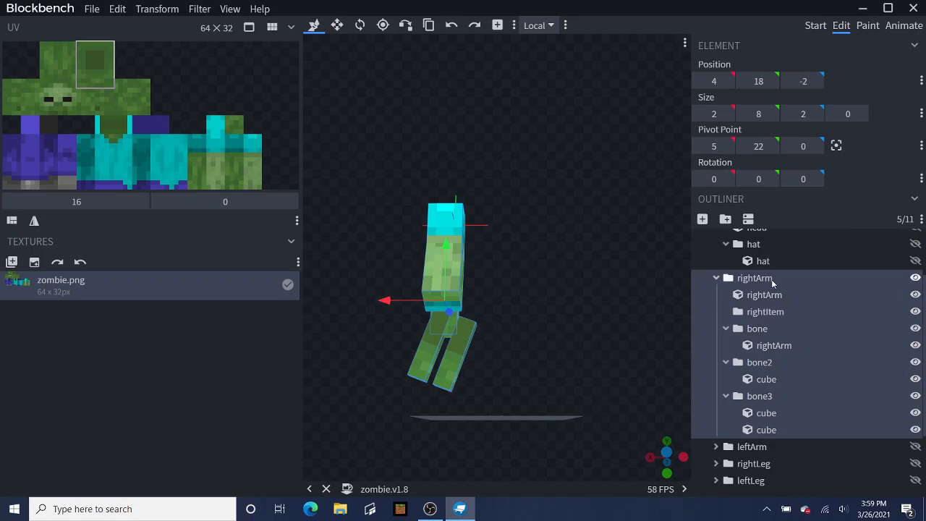
left_click(725, 218)
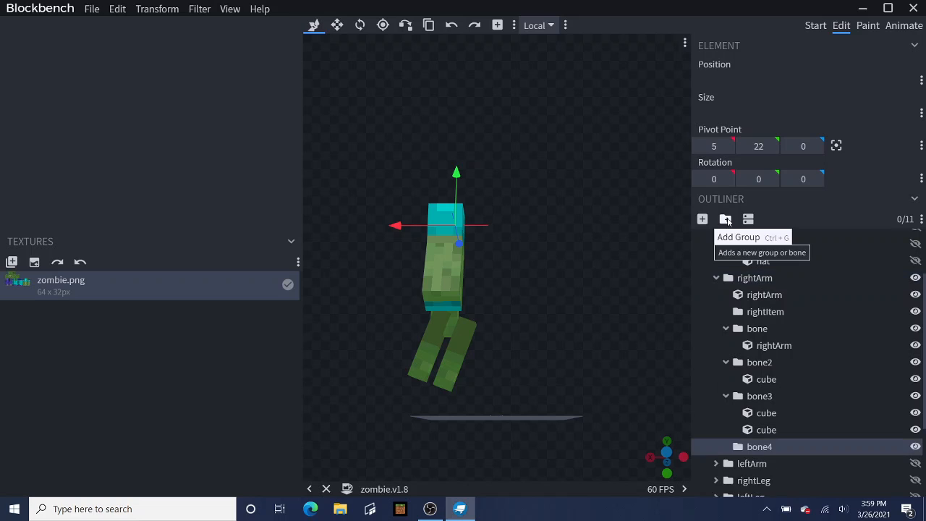
left_click(769, 431)
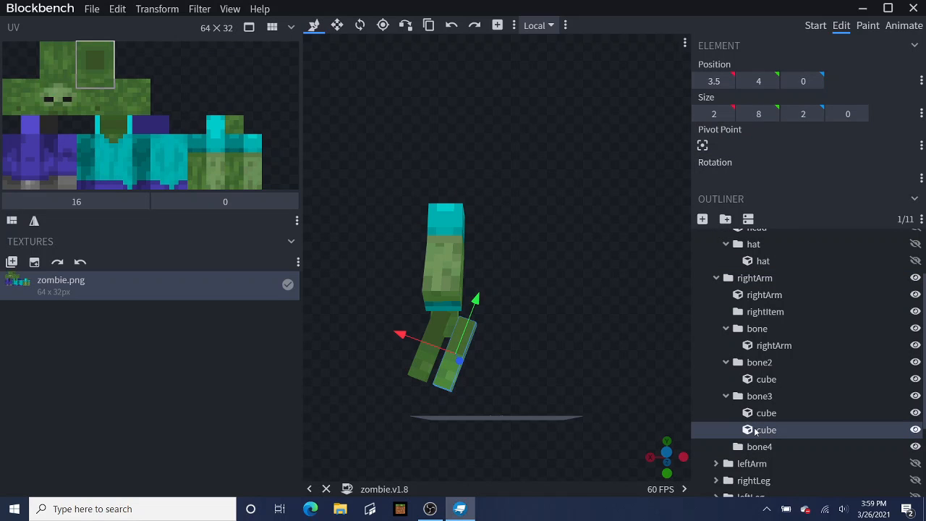
left_click_drag(755, 431, 757, 447)
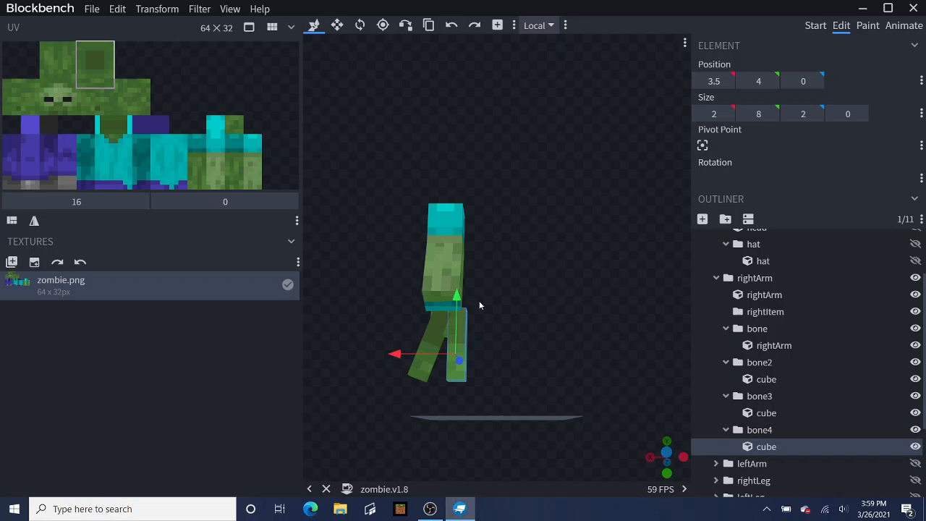
Step: Center the bone4 group's pivot on its cube and rotate the group to -7.5 degrees about Z
left_click(365, 32)
left_click(466, 343)
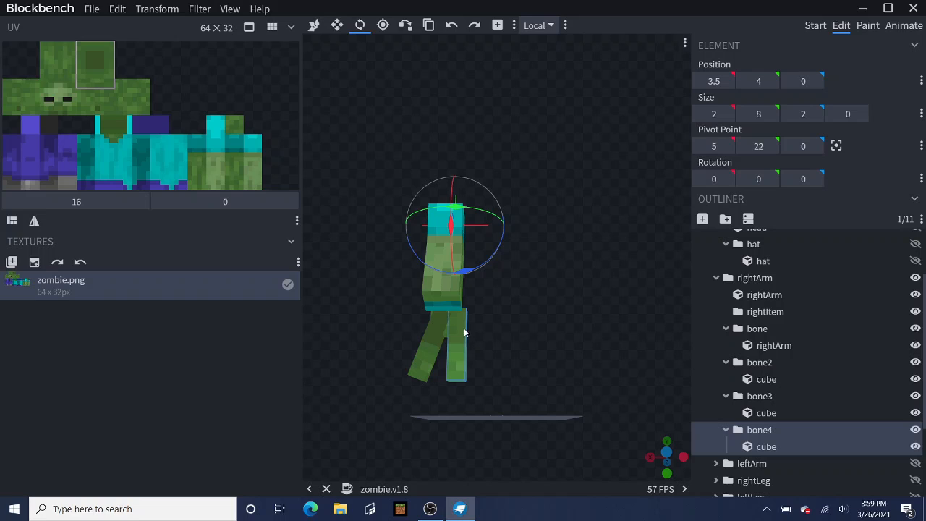
left_click(837, 145)
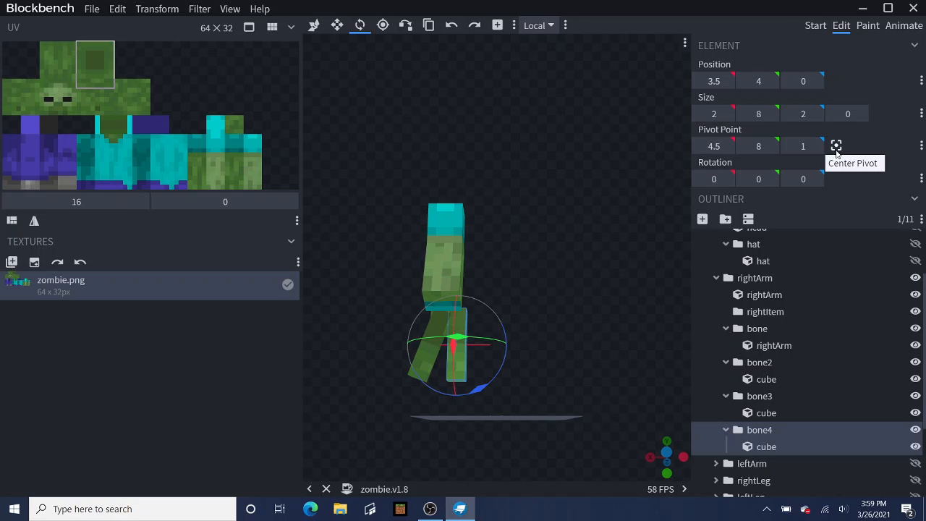
left_click_drag(482, 389, 495, 389)
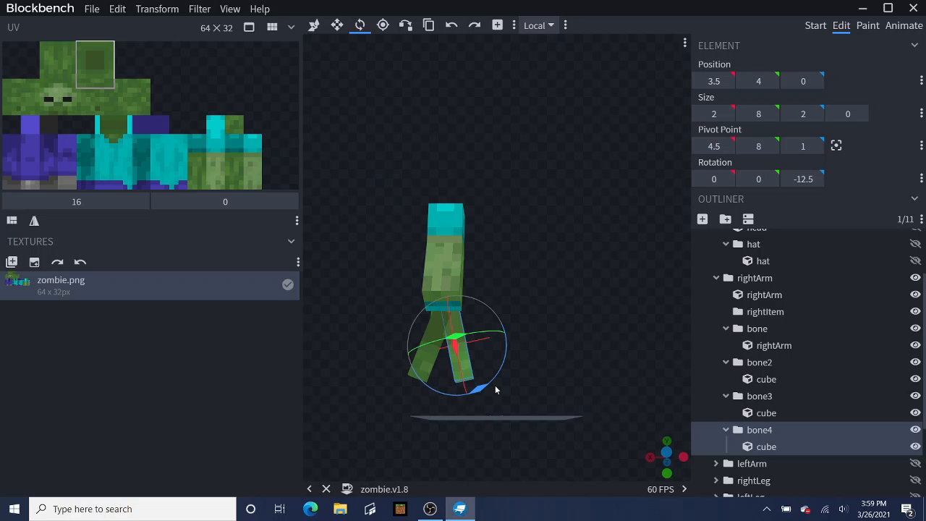
left_click_drag(522, 362, 352, 374)
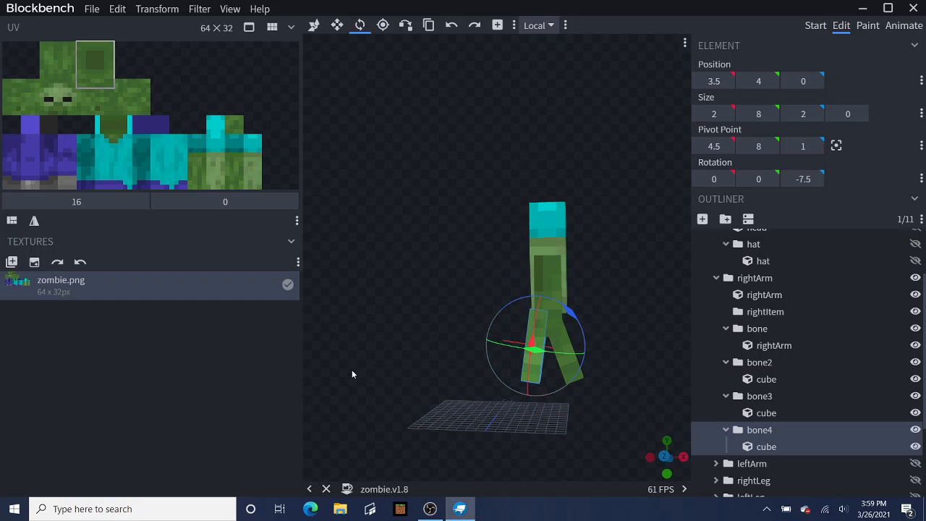
Step: Shift the bone4 group along X in small increments until its cube is at X position 4
left_click(313, 25)
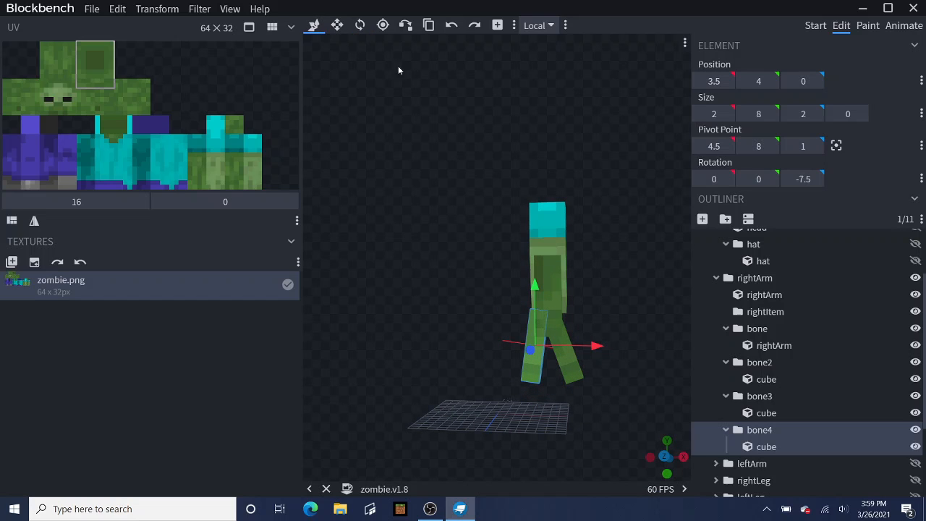
left_click(714, 82)
key("Right")
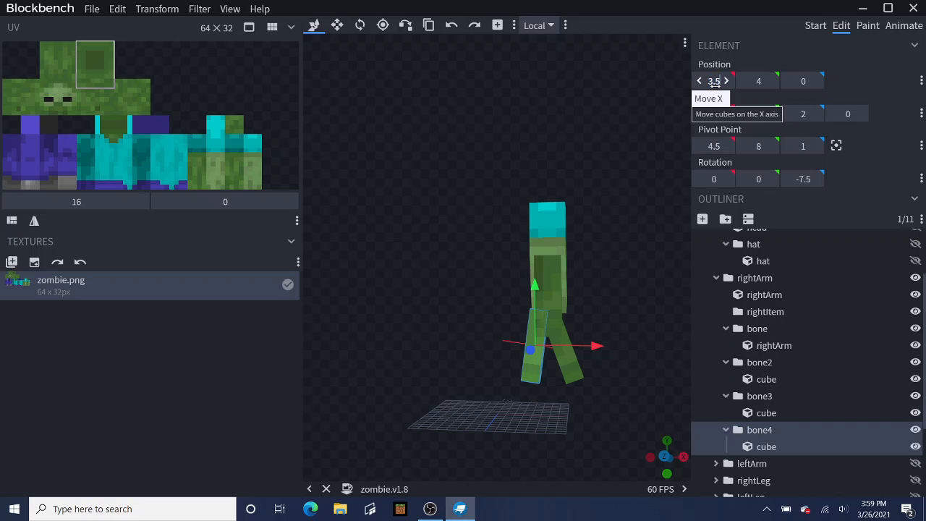
key("BackSpace")
key("BackSpace")
type(".7")
key("Return")
left_click_drag(535, 131, 494, 129)
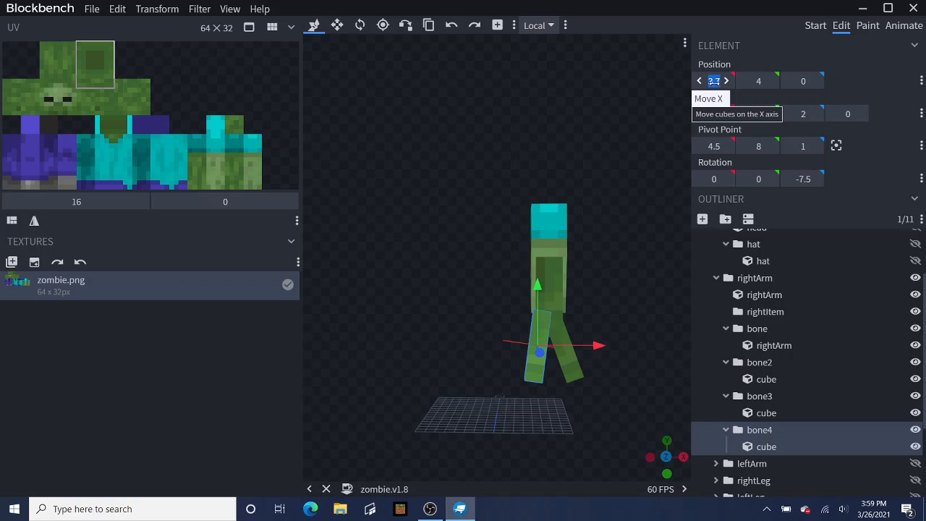
left_click_drag(713, 81, 718, 81)
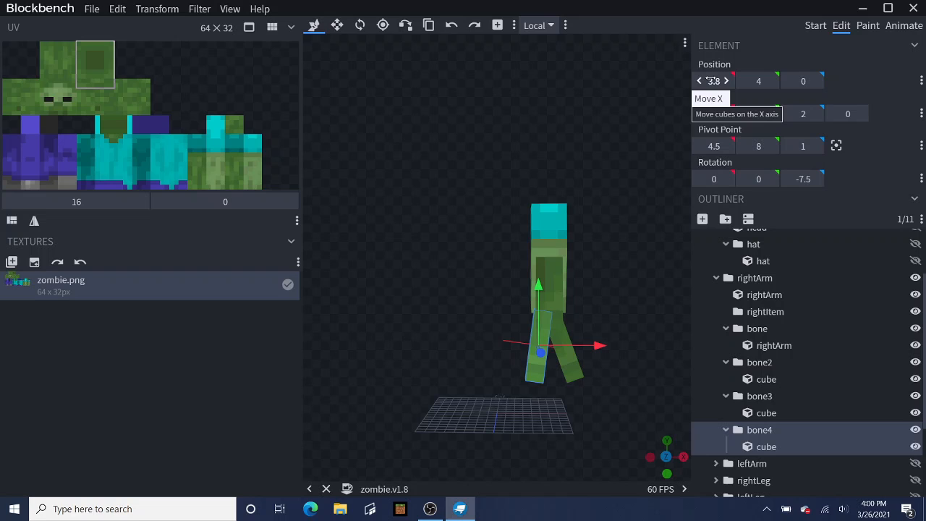
left_click_drag(714, 81, 718, 81)
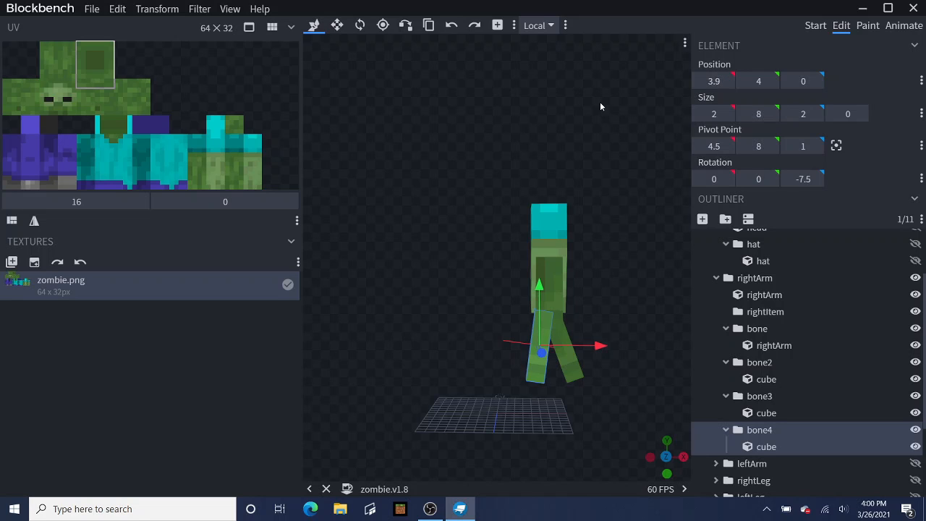
left_click_drag(605, 99, 635, 128)
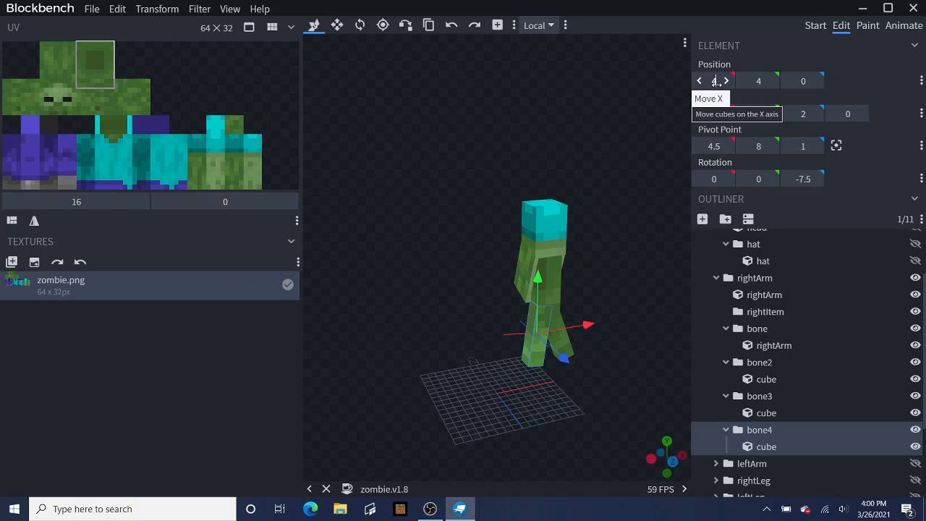
left_click_drag(590, 140, 736, 147)
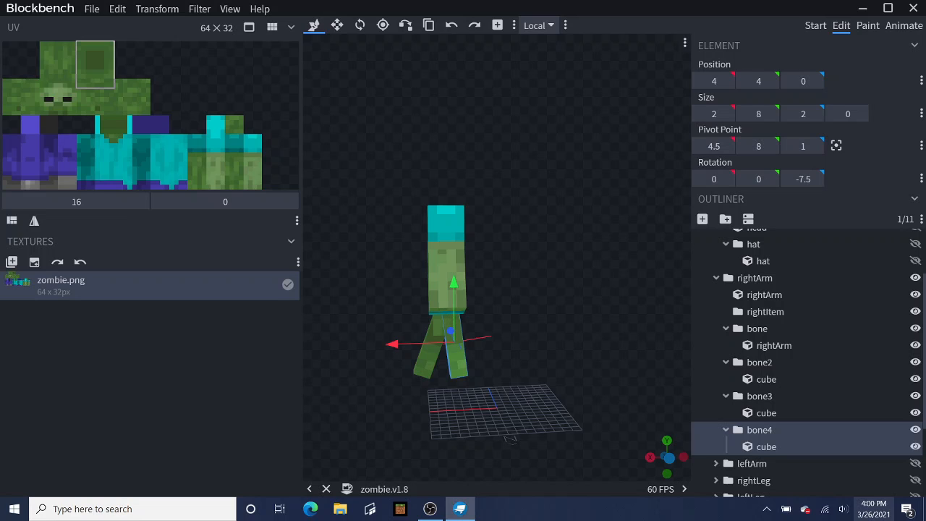
Step: Rotate the bone4 group to 5 degrees about the X axis
left_click_drag(580, 283, 599, 269)
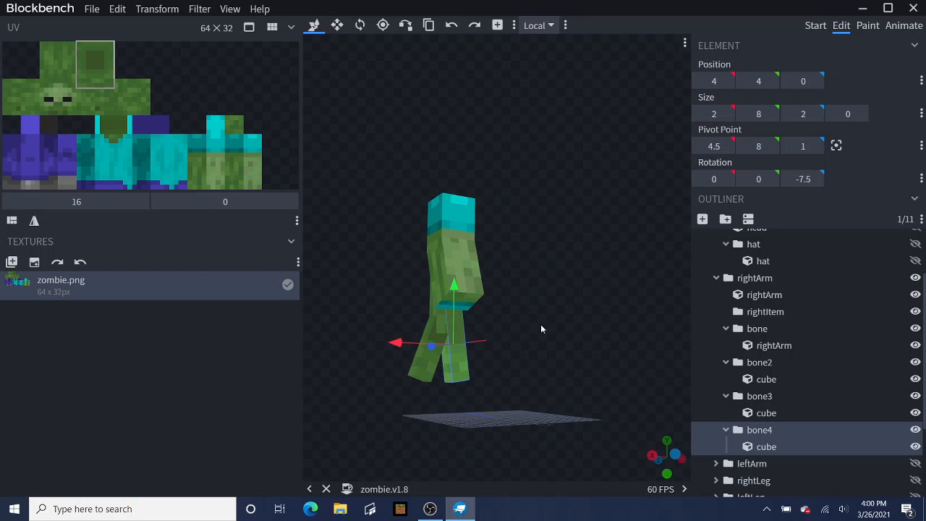
left_click(359, 25)
left_click_drag(595, 357, 545, 365)
left_click_drag(456, 352, 492, 343)
left_click_drag(600, 363, 724, 427)
Step: Move the bone4 group along Z, first to position -0.1 and finally to -0.3
left_click(313, 26)
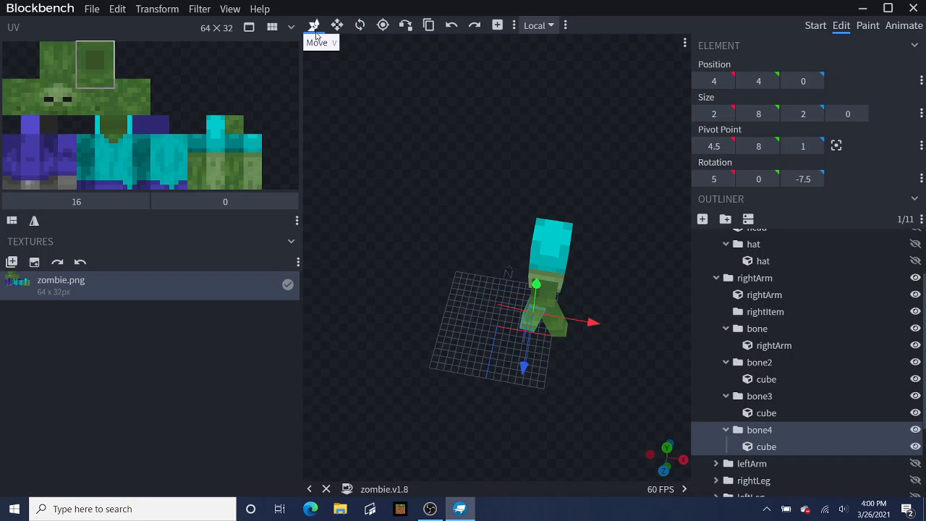
left_click(801, 81)
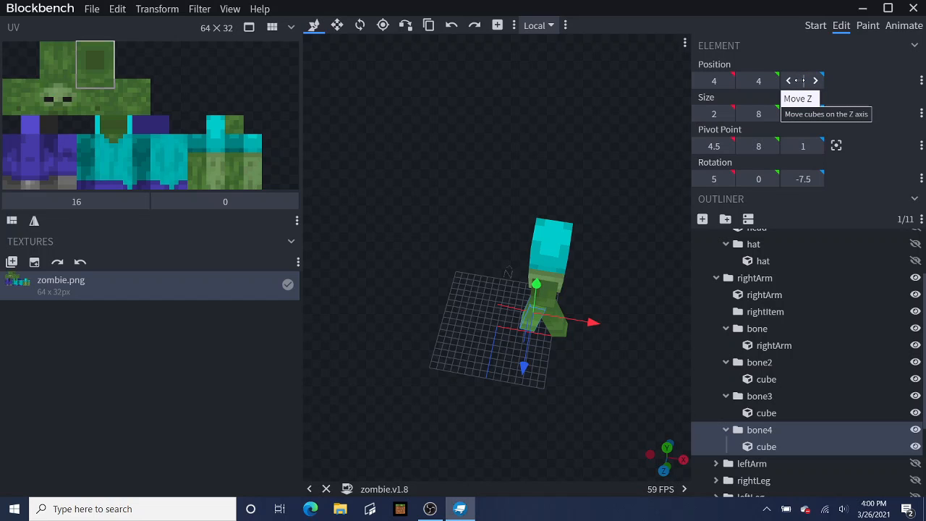
type("-0.1")
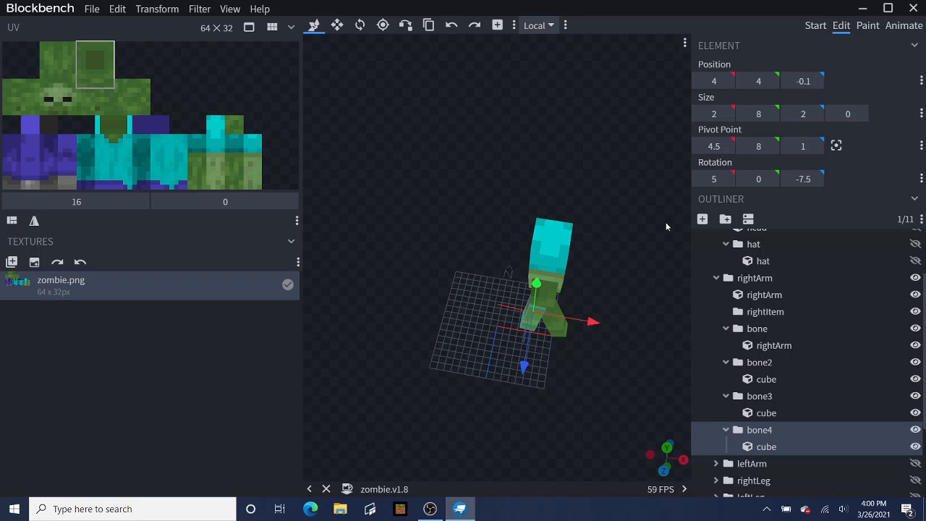
left_click(803, 81)
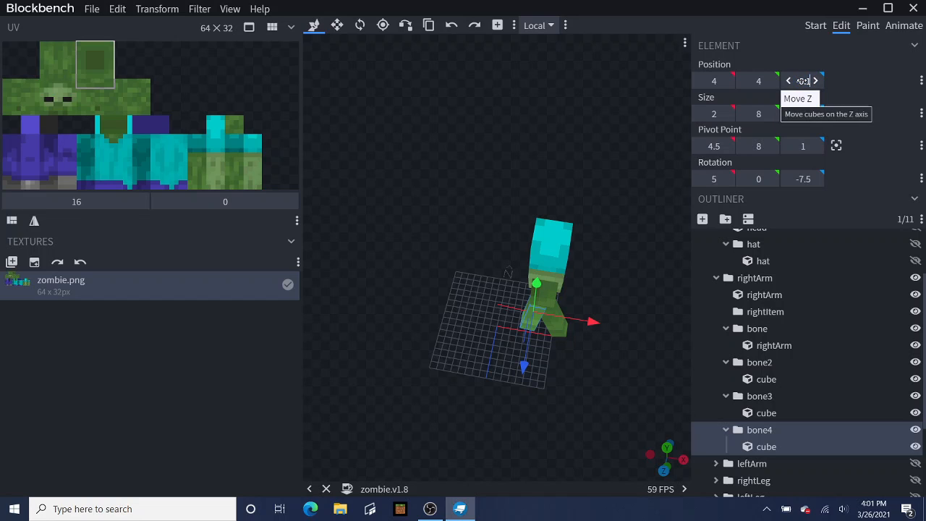
type("-0.3")
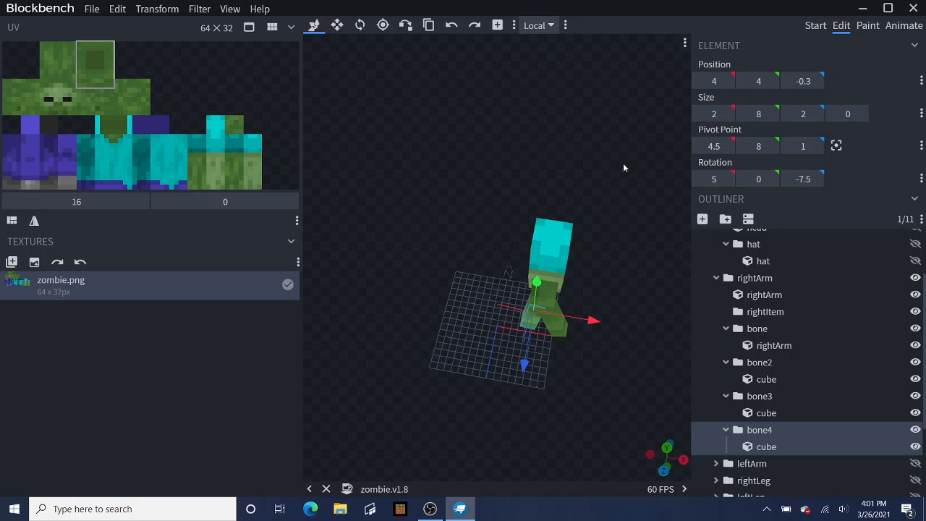
left_click_drag(623, 163, 819, 95)
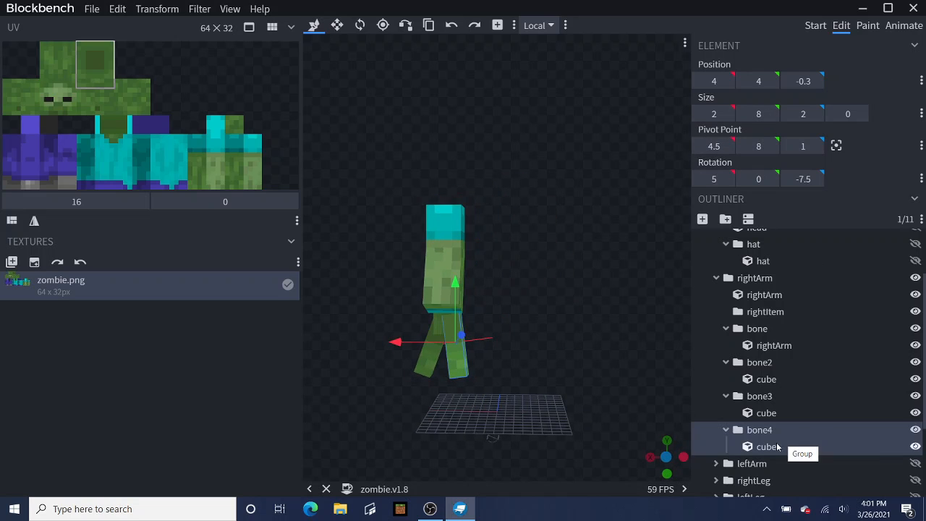
Step: Add a group nested inside bone4, duplicate the bone4 cube and place the copy in the nested group
left_click(774, 446)
left_click(766, 434)
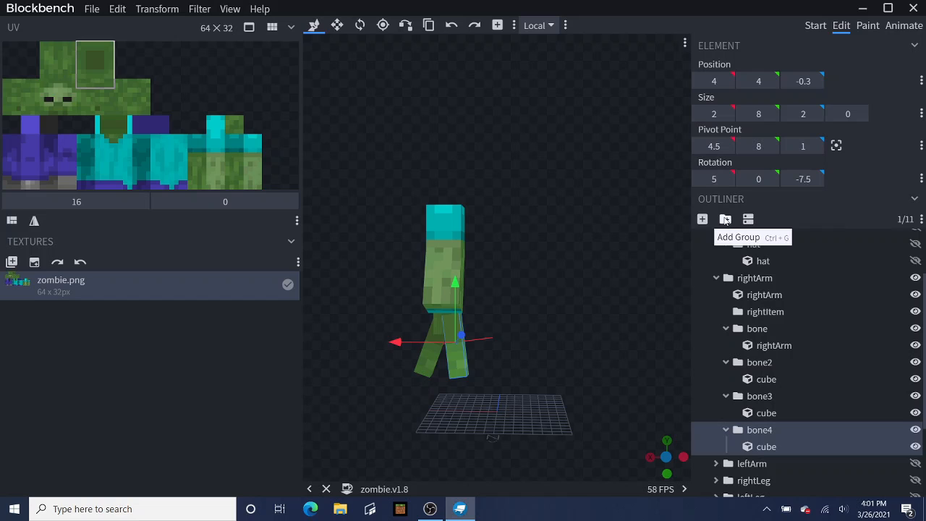
left_click(724, 218)
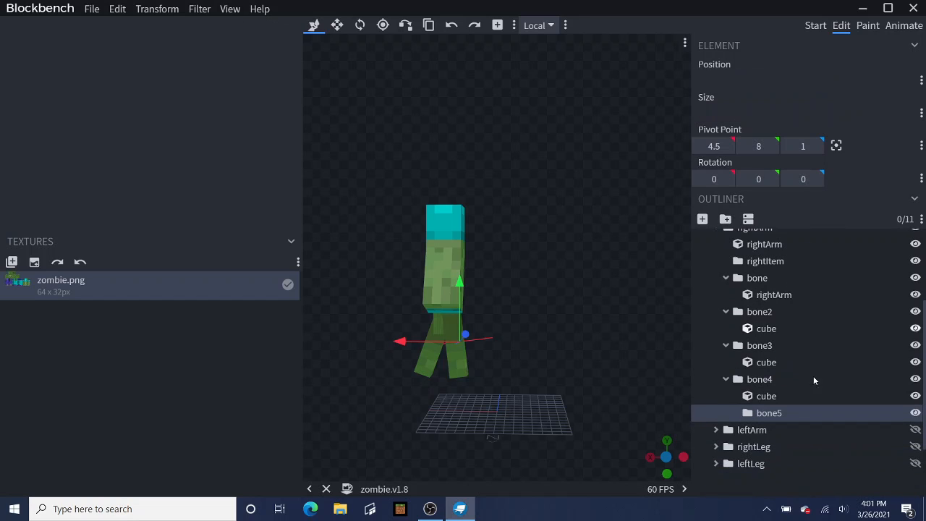
left_click(768, 397)
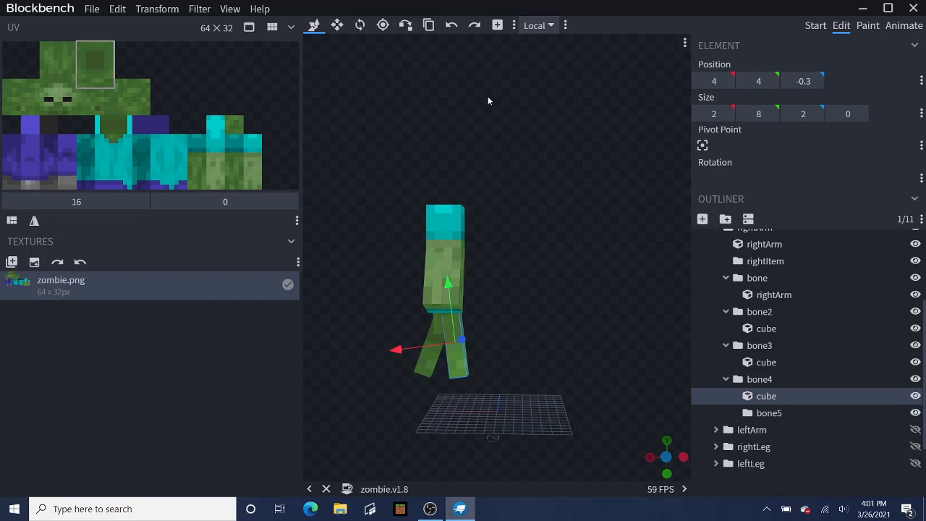
left_click(428, 26)
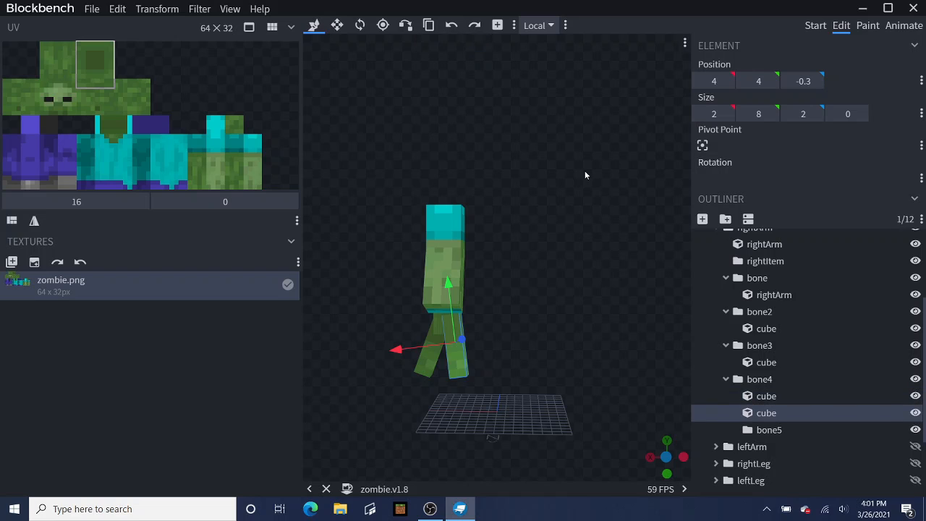
left_click_drag(765, 414, 769, 430)
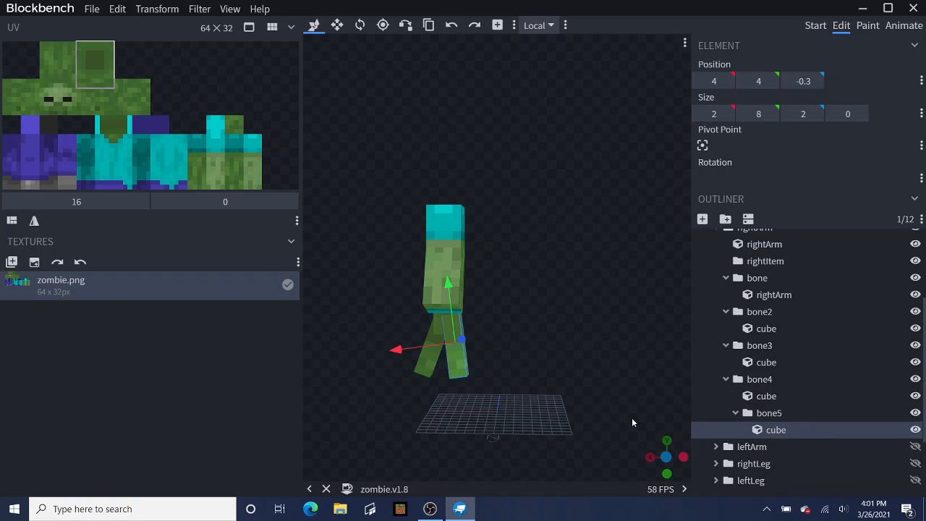
Step: Rotate the bone5 group to 15 degrees about X and move it down until its cube is at Y position -2
left_click(360, 25)
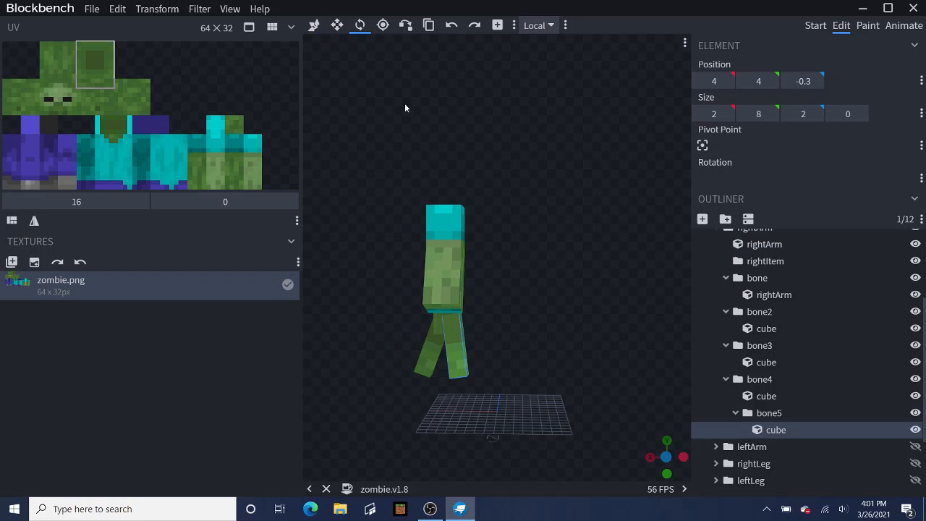
left_click(768, 417)
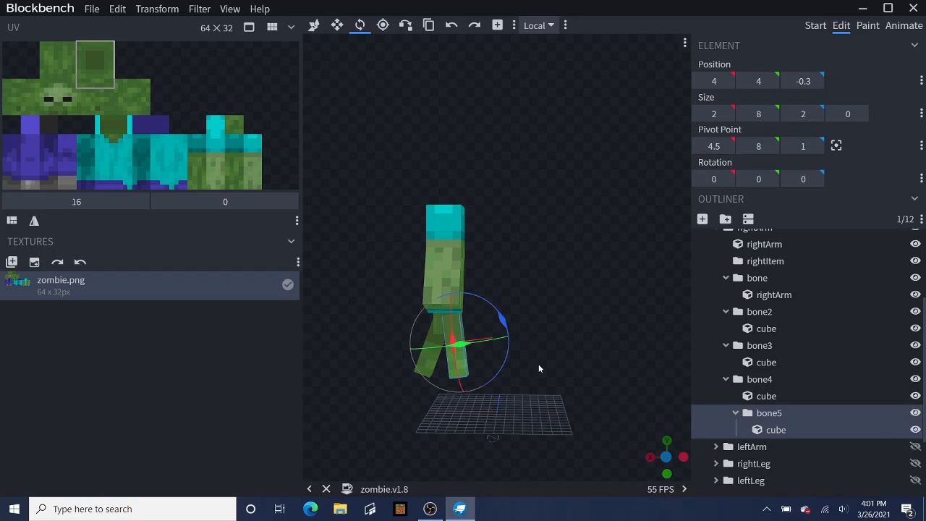
left_click_drag(453, 343, 498, 305)
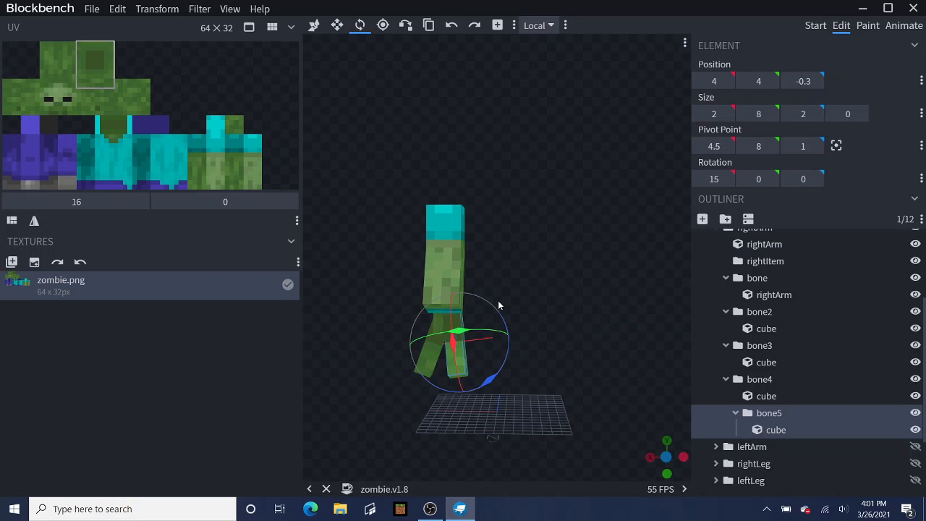
left_click(313, 25)
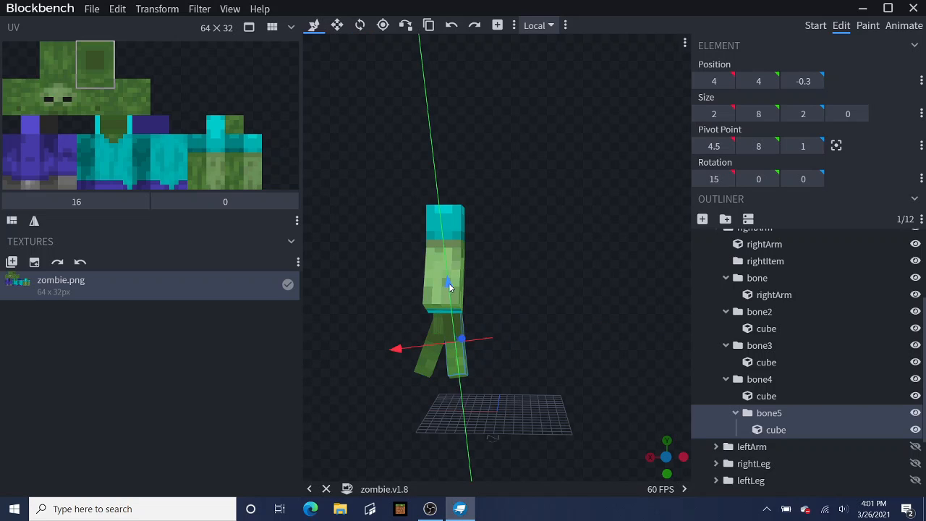
left_click_drag(449, 283, 456, 337)
left_click_drag(568, 329, 479, 339)
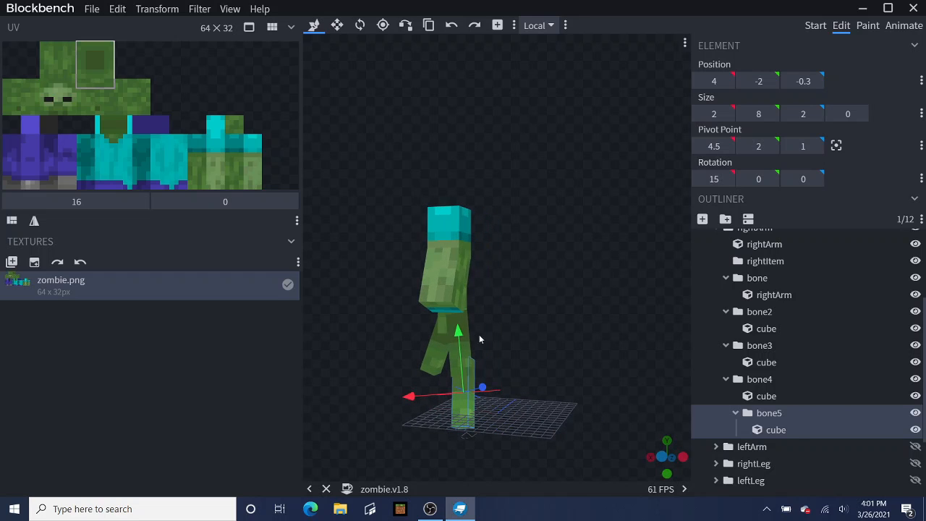
Step: Shorten the bone4 cube from its lower end to a height of 7
left_click(468, 342)
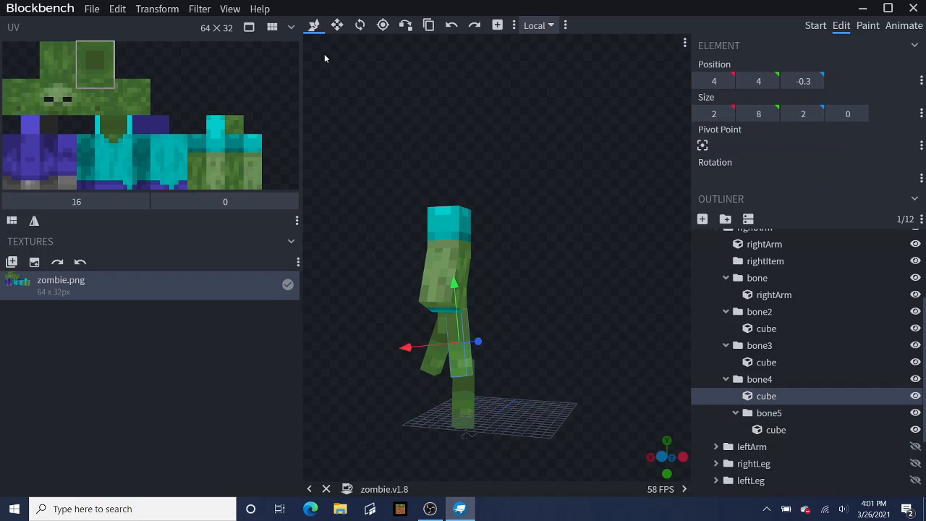
left_click(337, 25)
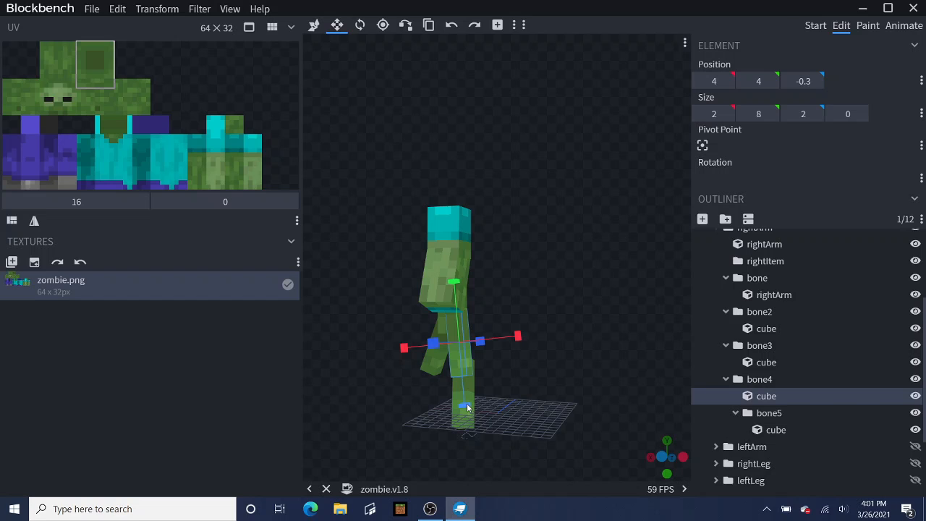
left_click_drag(468, 407, 463, 390)
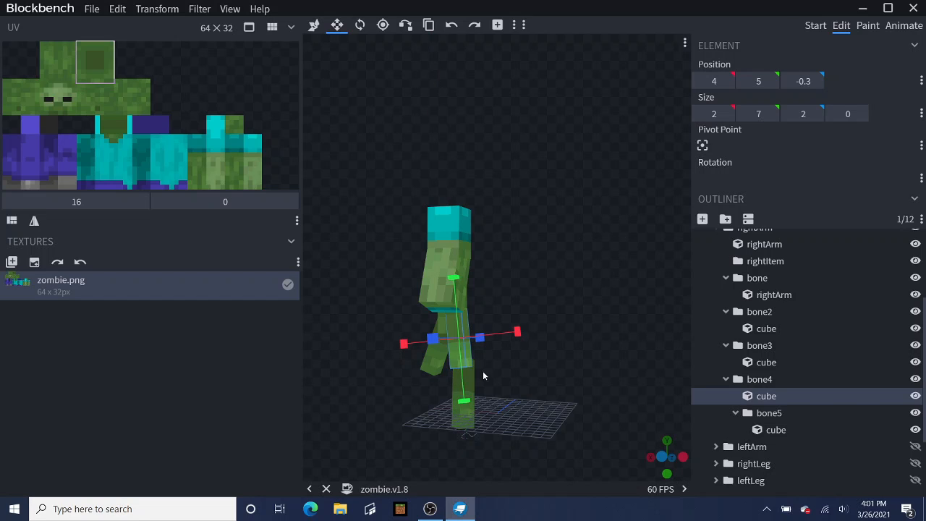
Step: Shorten the bone5 cube from its lower end to a height of 6
left_click(465, 423)
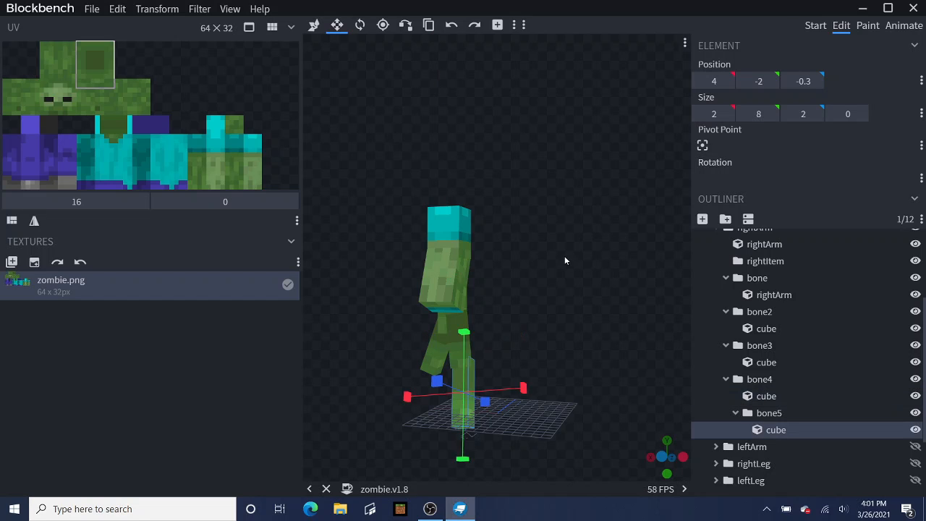
left_click_drag(529, 252, 472, 237)
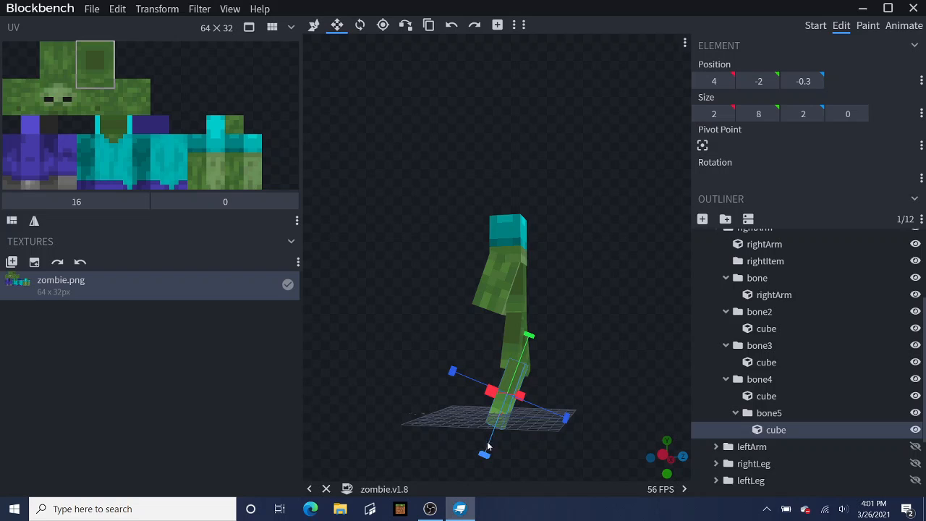
left_click_drag(483, 459, 488, 445)
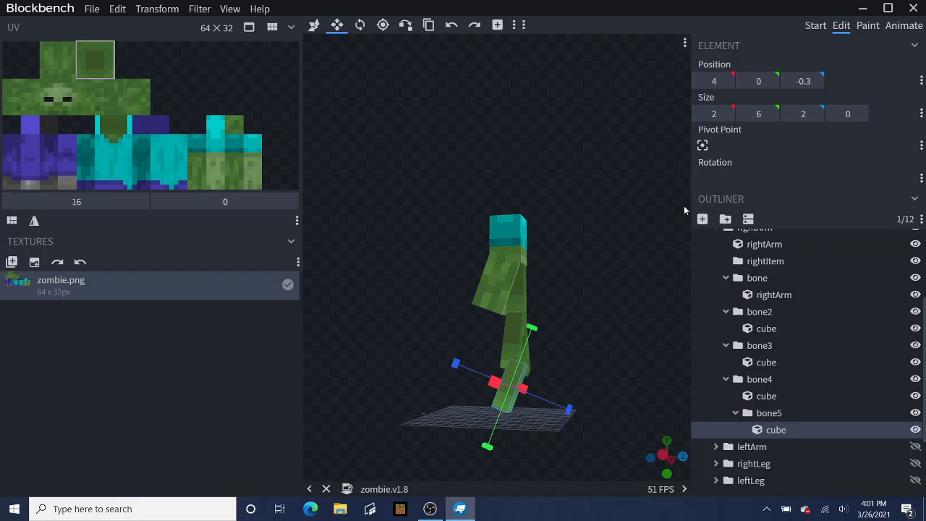
Step: Set the bone5 cube's X and Z sizes to 1.3
left_click(716, 114)
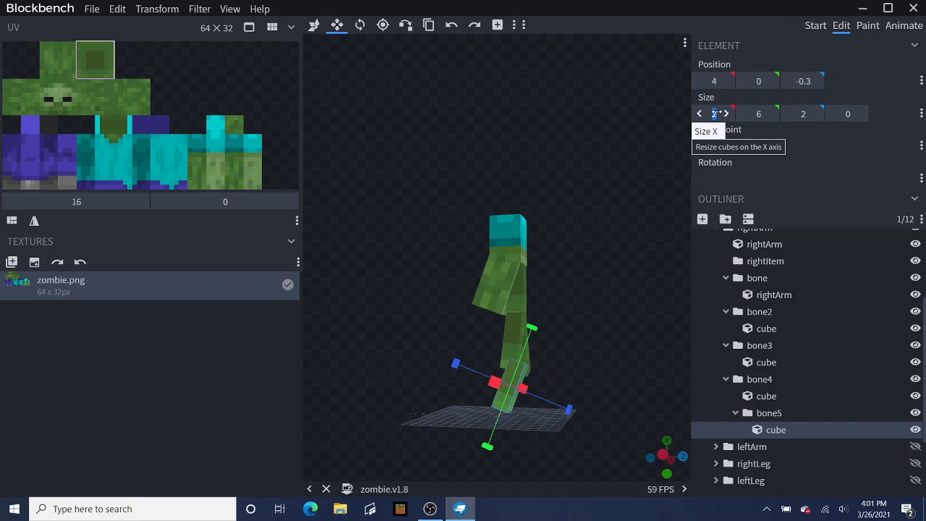
type("1.3")
key("Return")
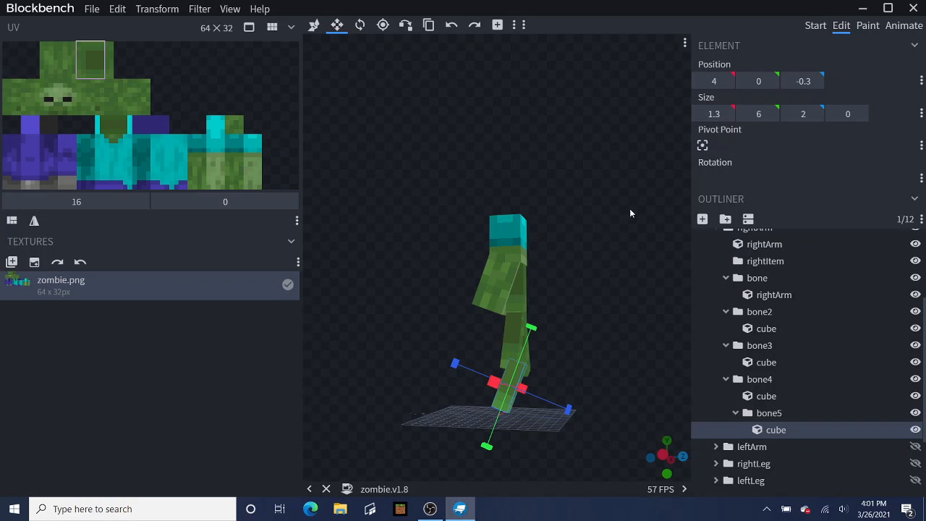
left_click_drag(630, 210, 617, 227)
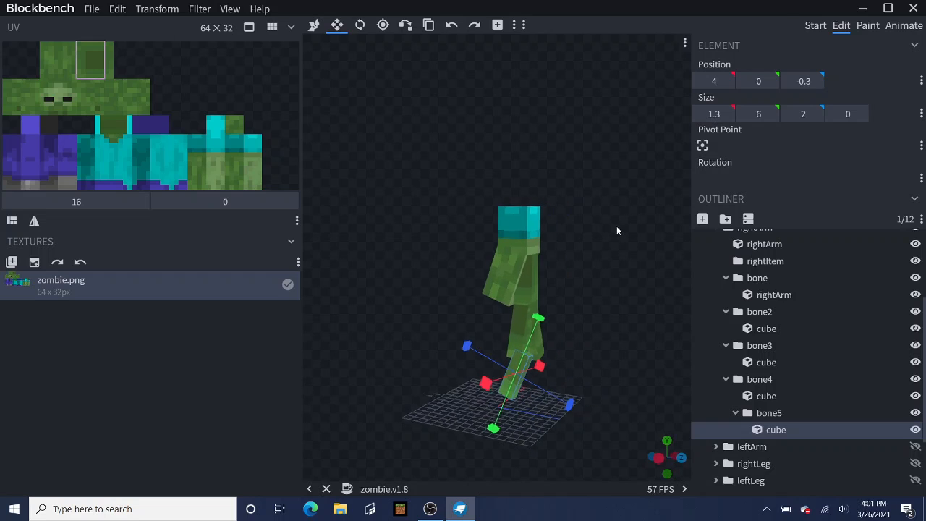
left_click(802, 115)
type("1.3")
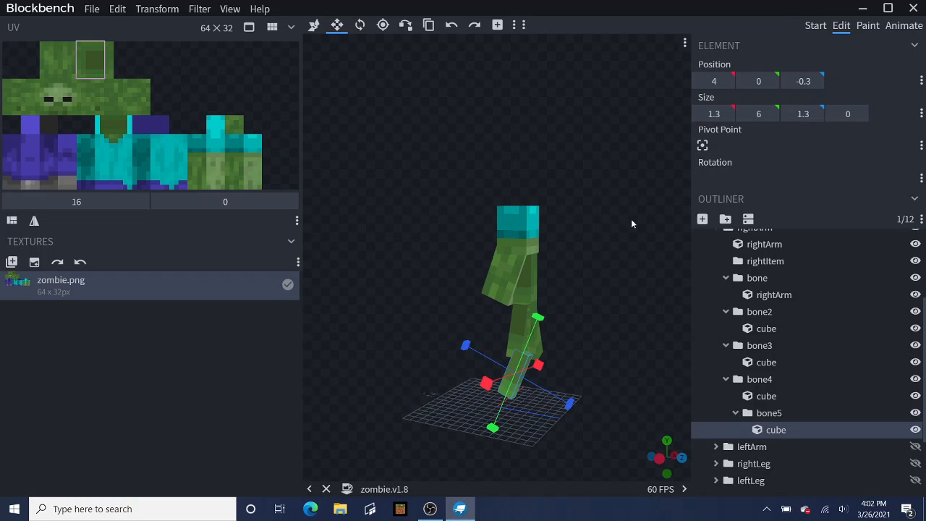
Step: Rotate the bone5 group to 25 degrees about X
left_click(593, 238)
left_click_drag(592, 237, 334, 215)
left_click_drag(567, 353, 517, 382)
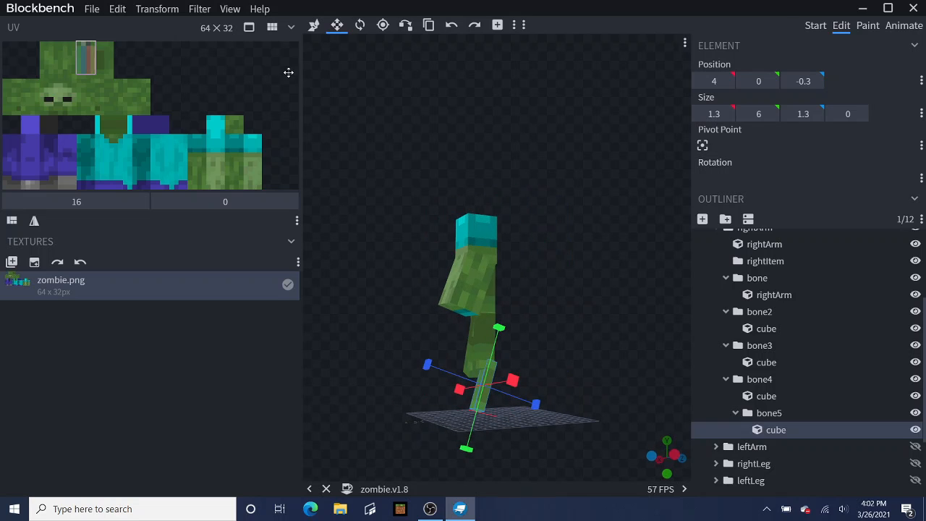
left_click(313, 24)
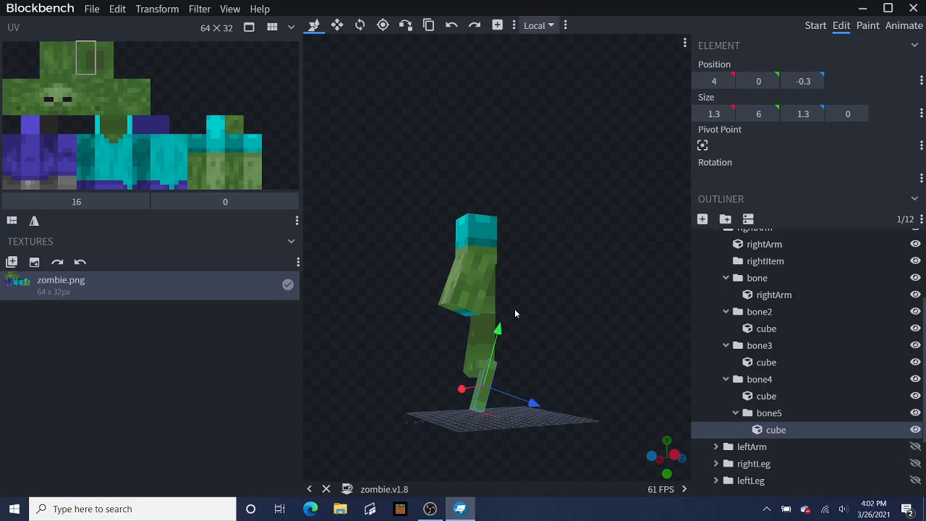
left_click(359, 24)
left_click(491, 386)
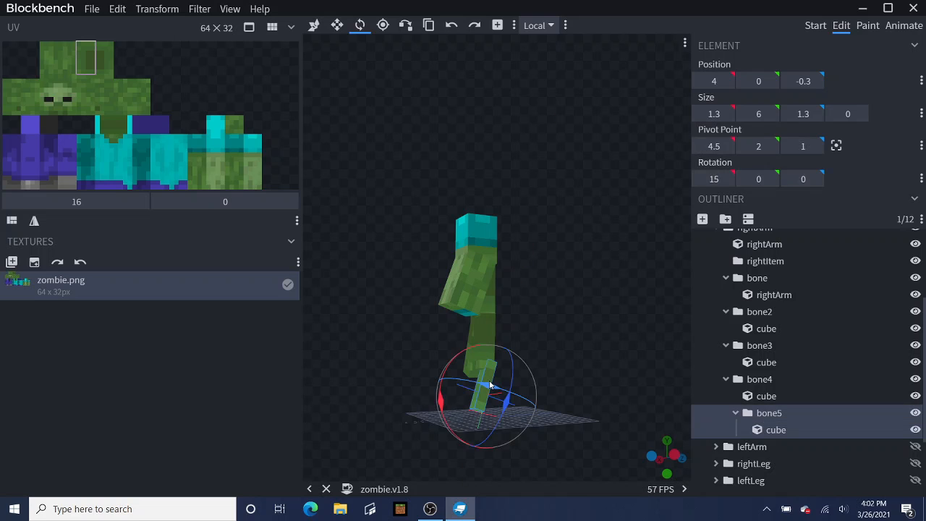
left_click_drag(441, 407, 444, 393)
Step: Move the bone5 group along Z until its cube is at -1.3, and set the cube's X position to 4.5
left_click_drag(571, 365, 532, 340)
left_click(313, 24)
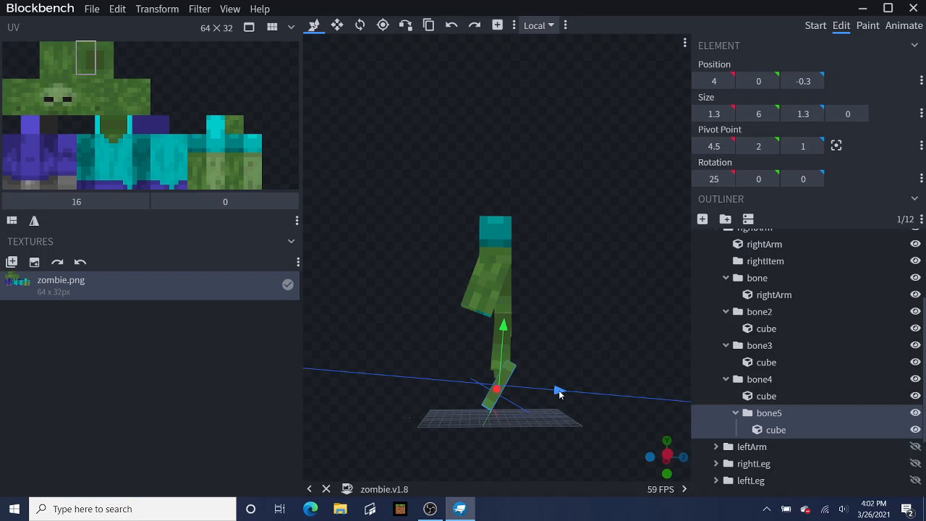
left_click_drag(559, 393, 547, 395)
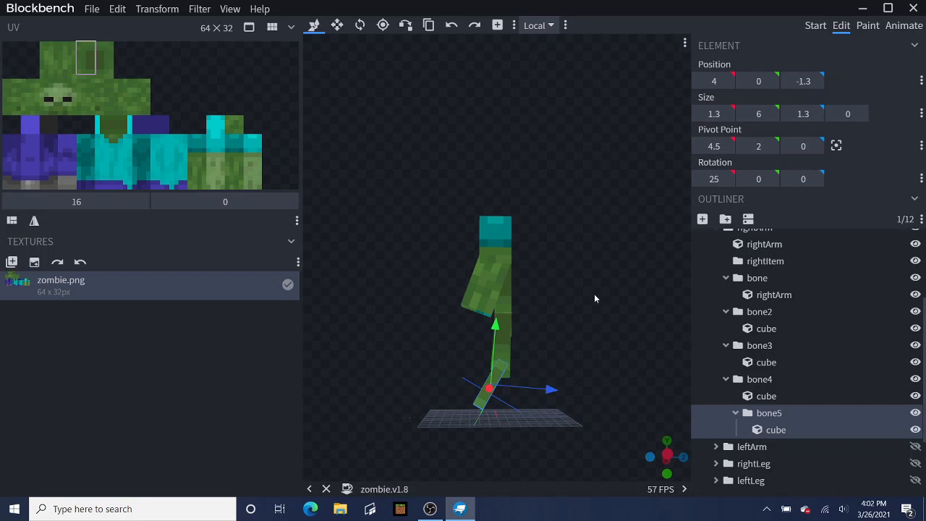
left_click_drag(595, 296, 876, 283)
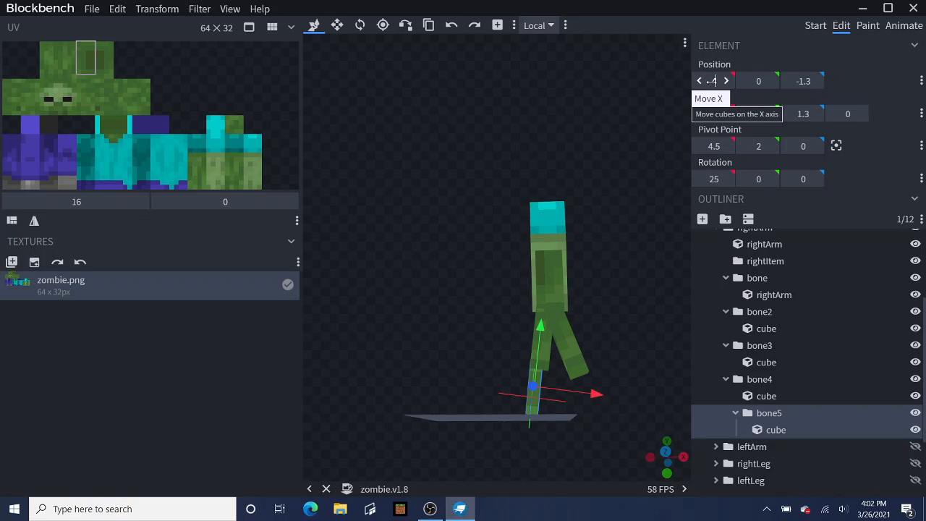
left_click(629, 180)
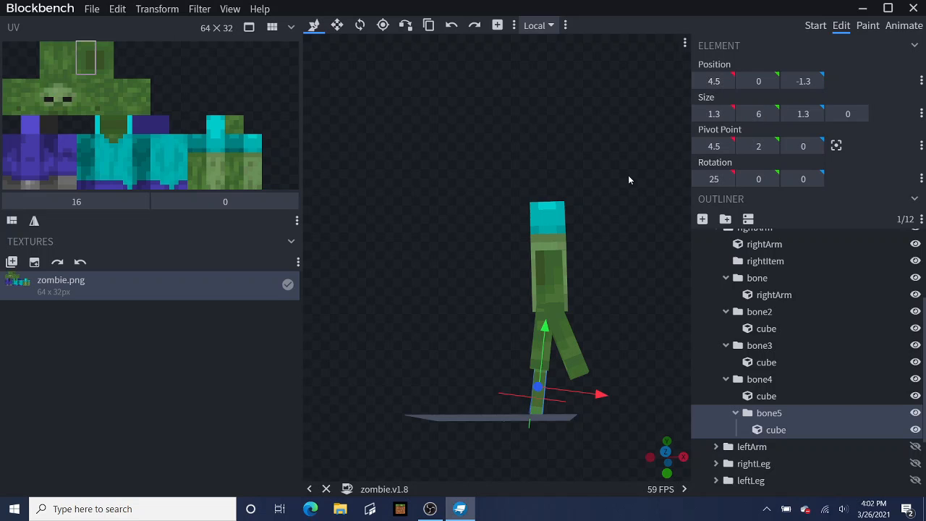
Step: Add a group nested inside bone3, duplicate the bone3 cube and place the copy in the nested group
left_click_drag(648, 178, 422, 181)
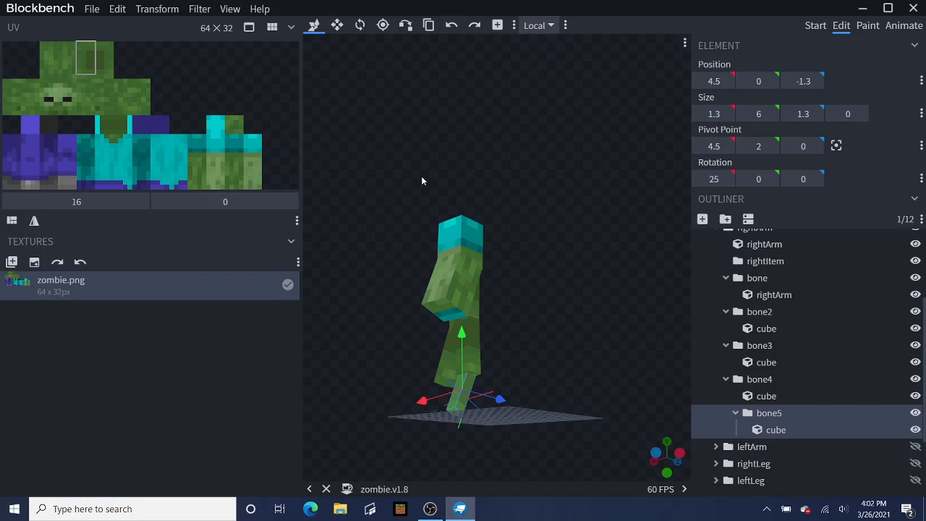
left_click_drag(648, 372, 696, 386)
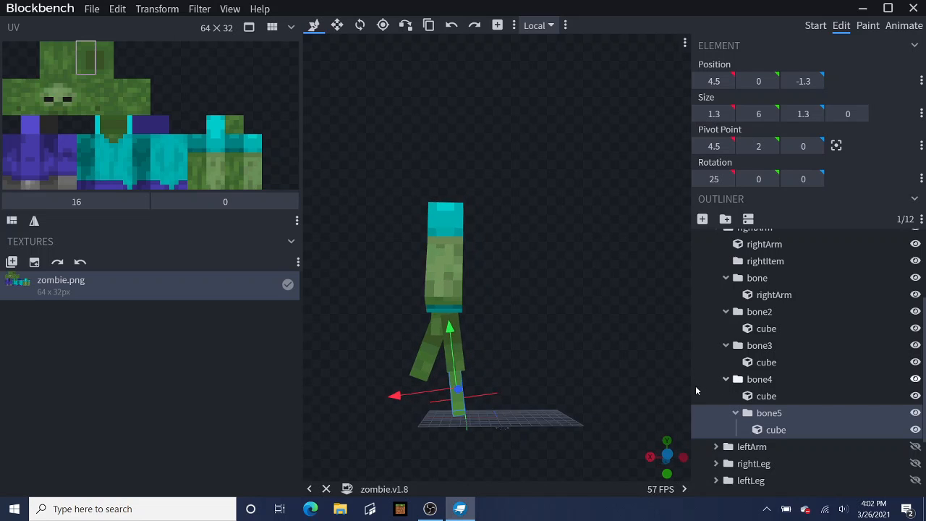
left_click(426, 360)
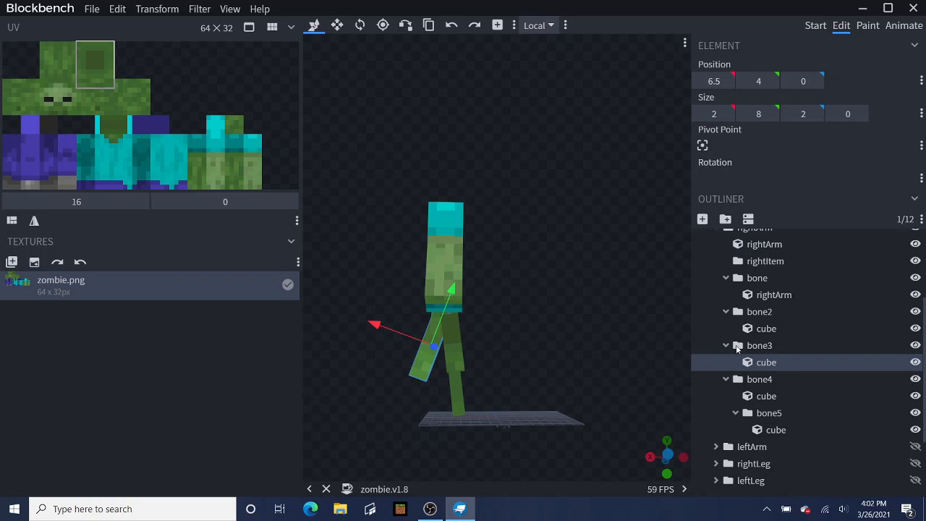
left_click(759, 347)
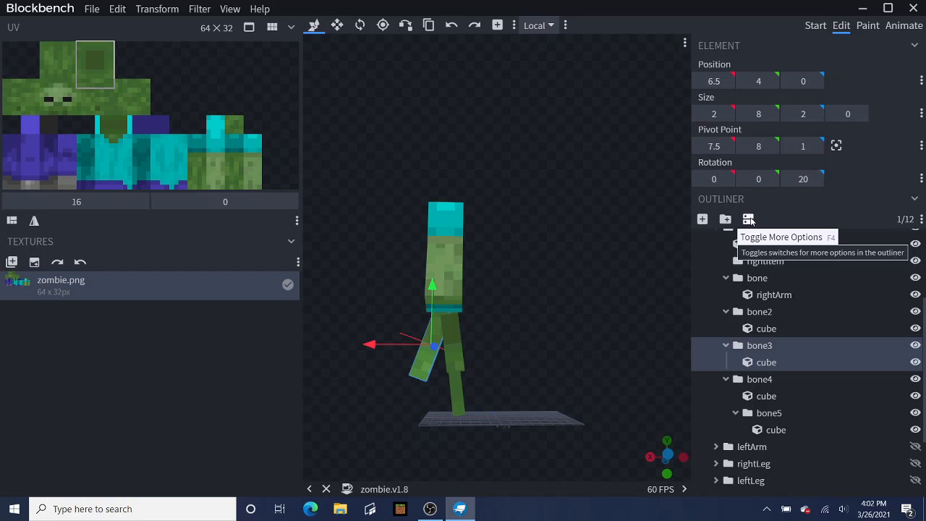
left_click(749, 219)
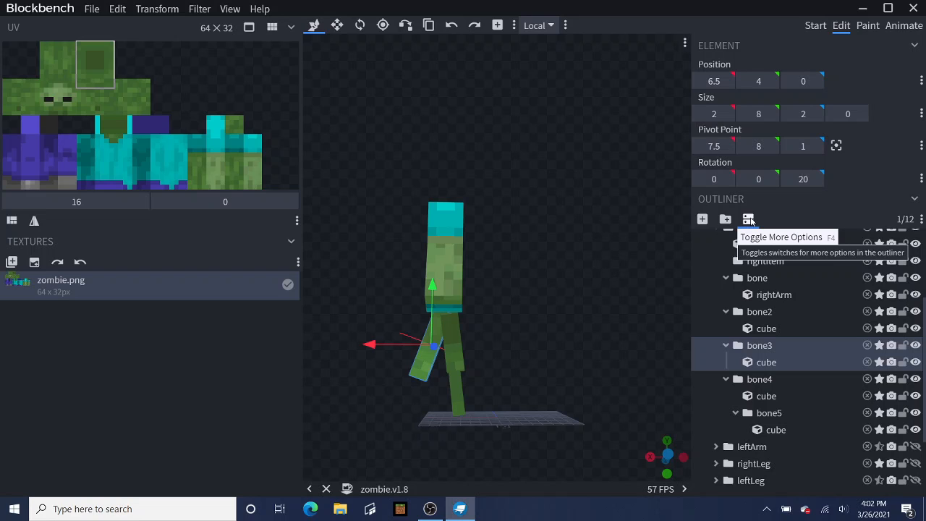
left_click(749, 220)
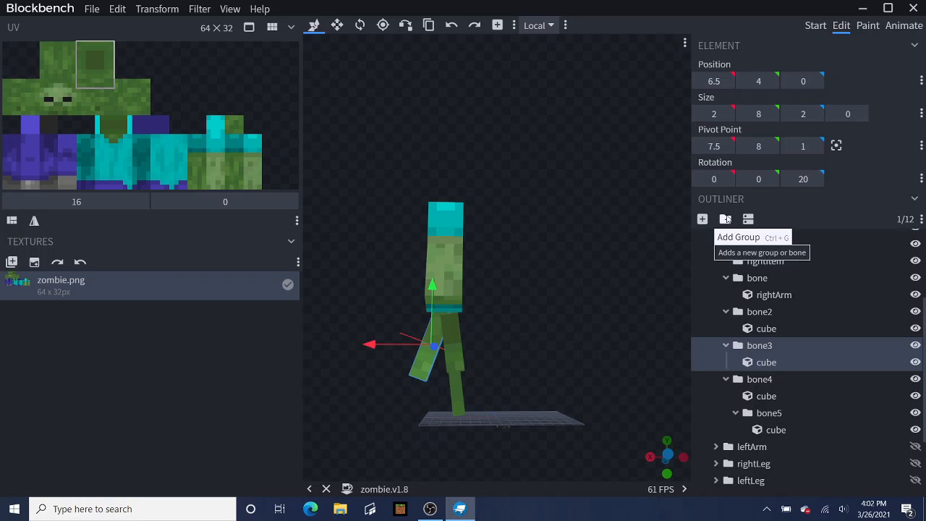
left_click(725, 218)
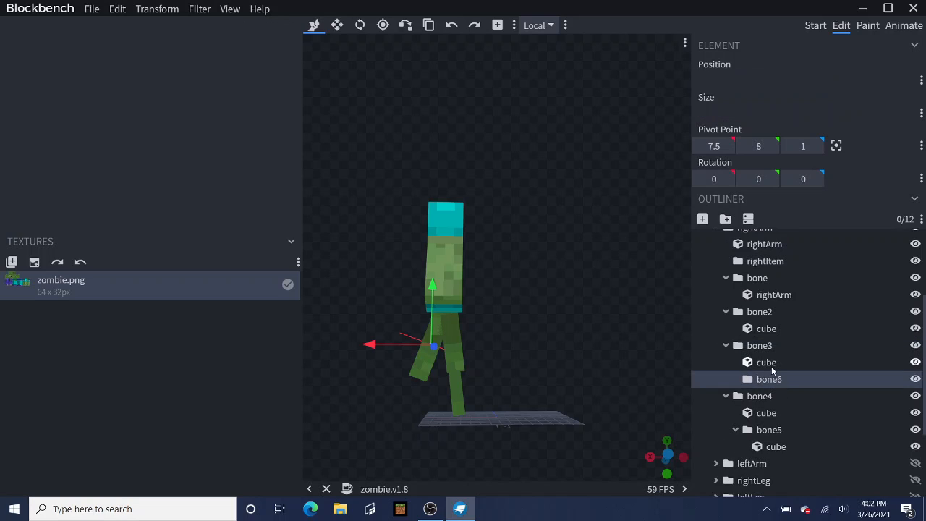
left_click(770, 363)
left_click(429, 25)
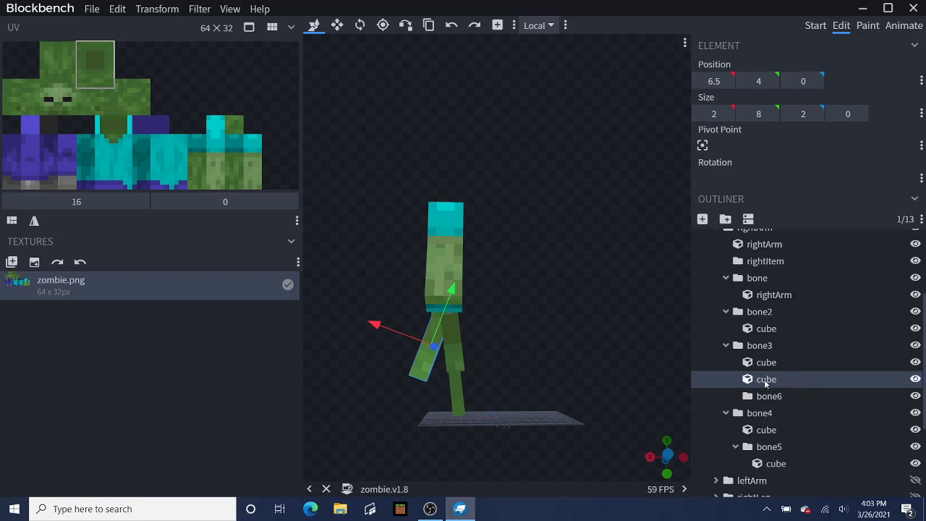
left_click_drag(765, 380, 766, 398)
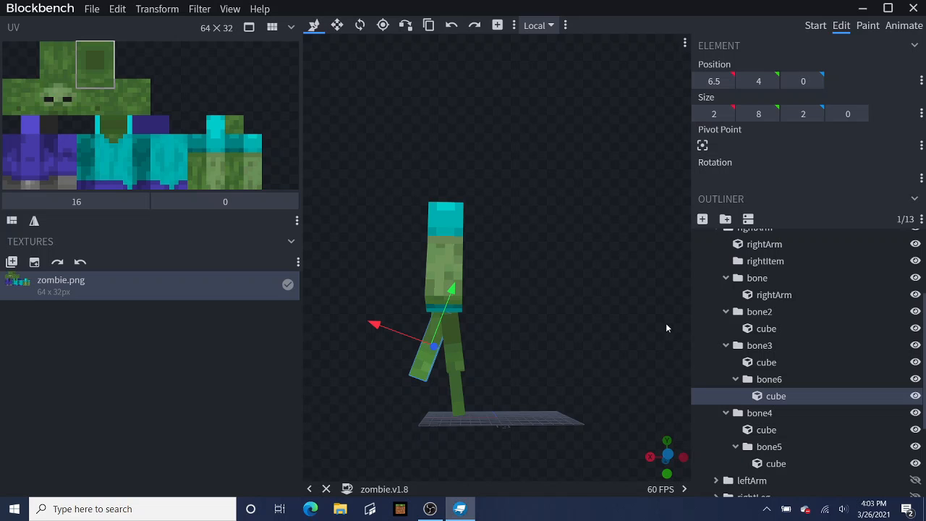
Step: Set the bone6 cube's X and Z sizes to 1.3
mouse_move(665, 323)
left_mouse_down()
mouse_move(599, 316)
mouse_move(702, 348)
mouse_move(651, 319)
left_mouse_up()
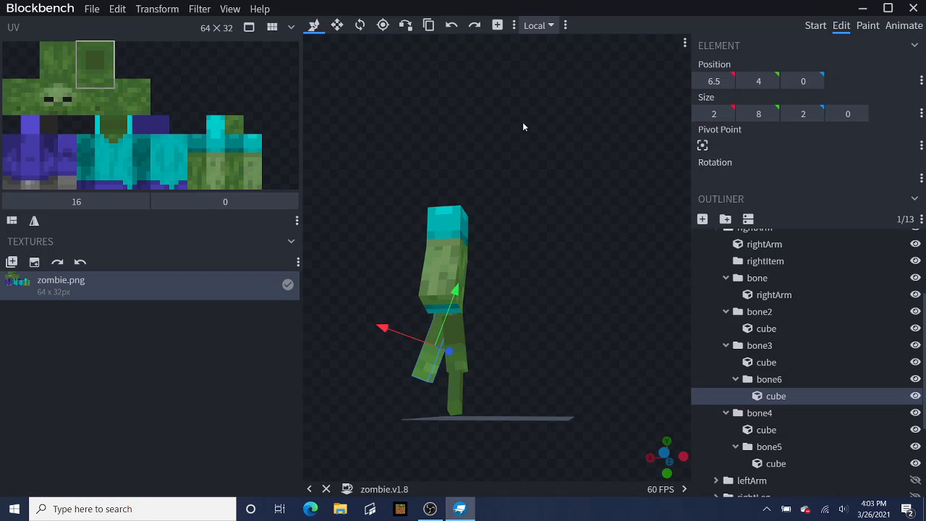
left_click(725, 114)
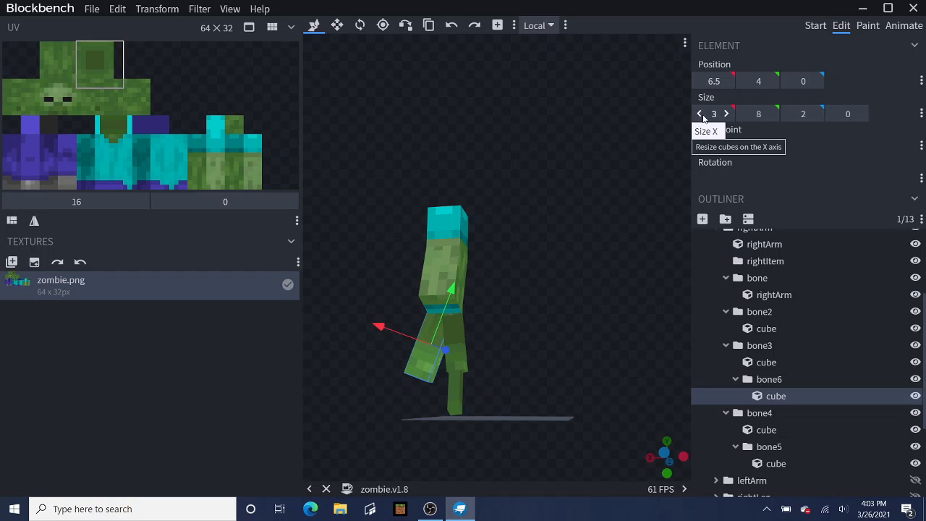
left_click(701, 114)
left_click(715, 114)
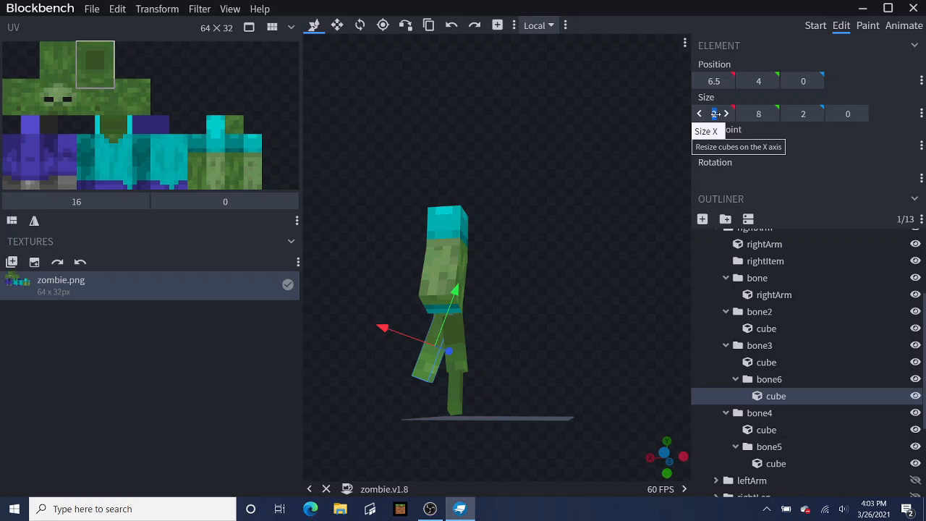
type("1.3")
key("Return")
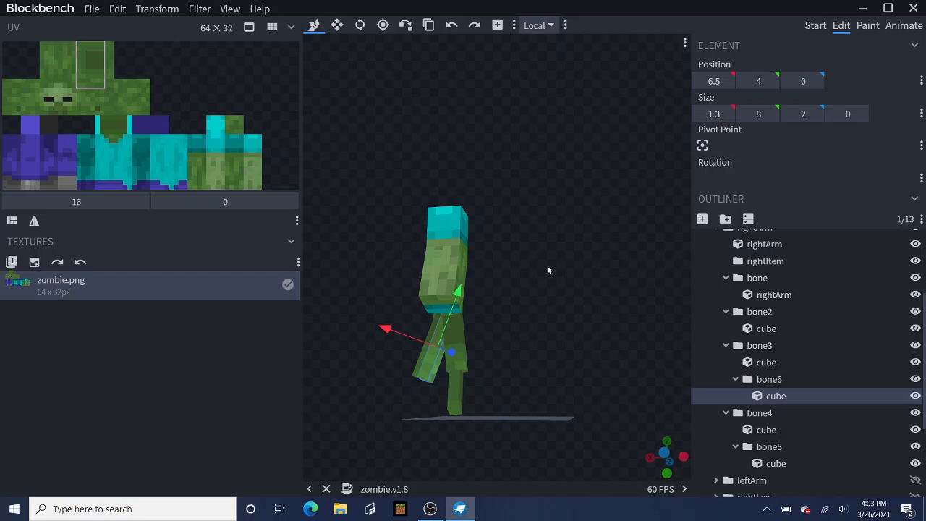
left_click(790, 116)
type("1.3")
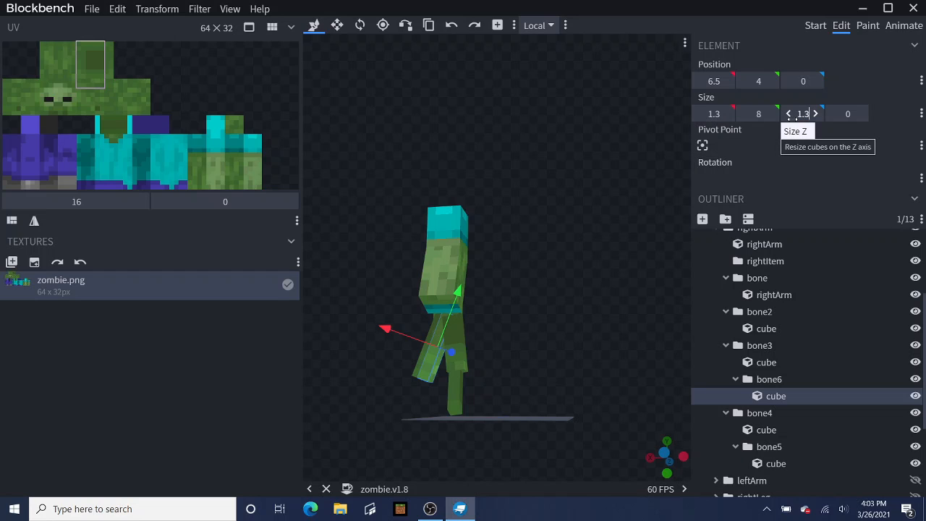
key("Return")
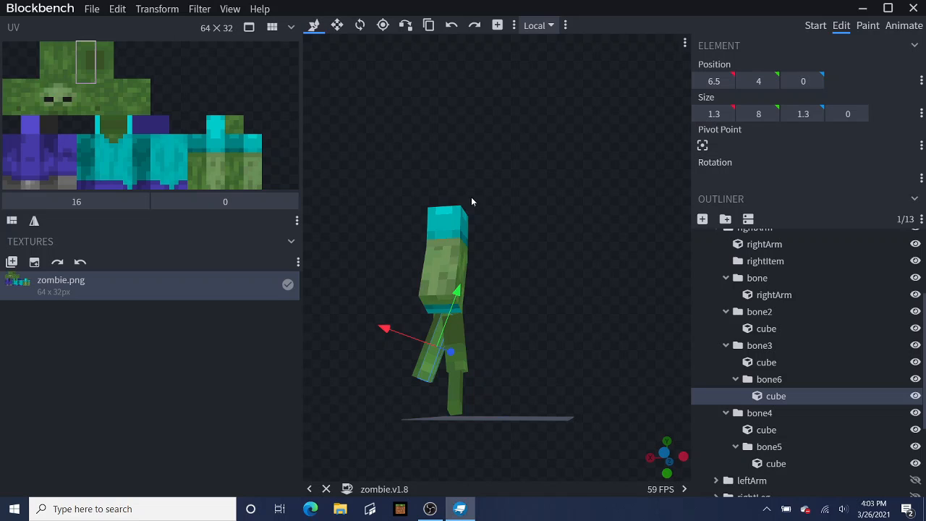
Step: Move the bone6 cube down to Y position -2 and shorten it from its lower end to a height of 4
left_click_drag(456, 291, 440, 341)
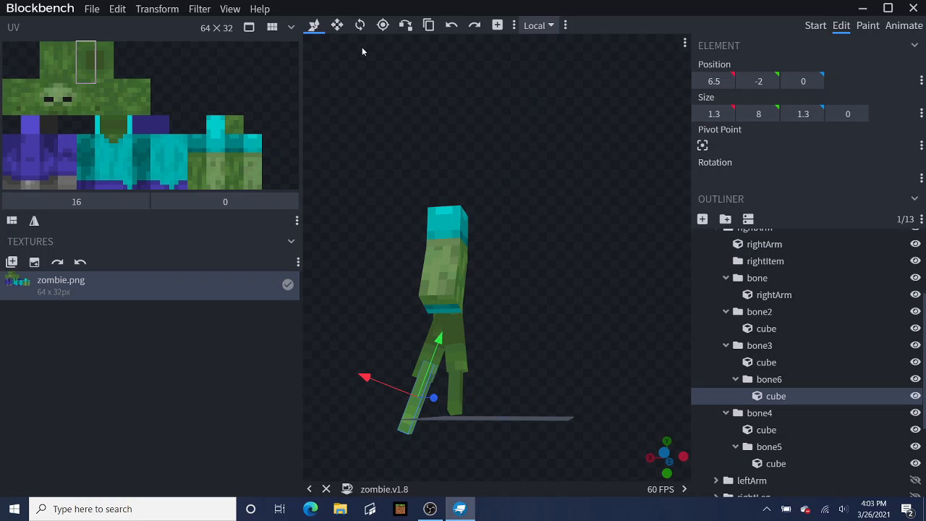
left_click(337, 25)
left_click_drag(392, 460, 403, 441)
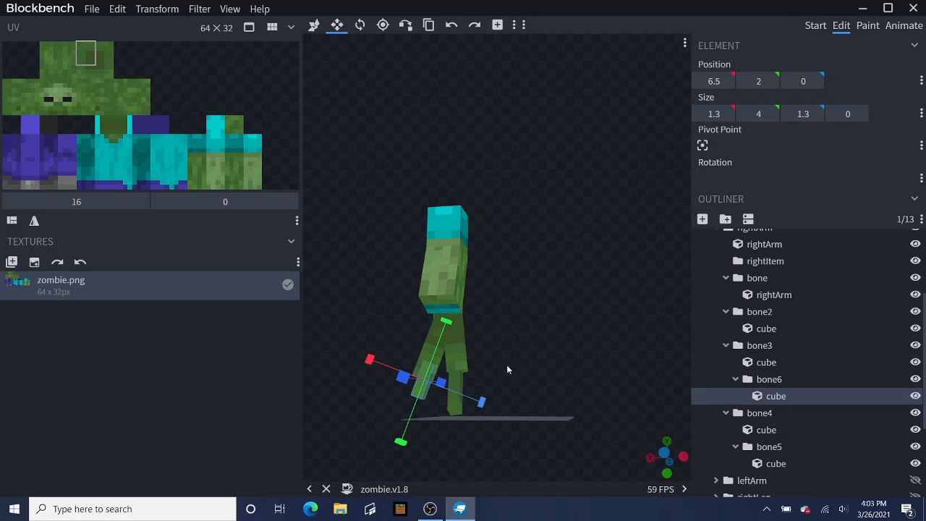
Step: Rotate the bone6 group to 25 degrees on the X axis
left_click_drag(531, 277, 521, 260)
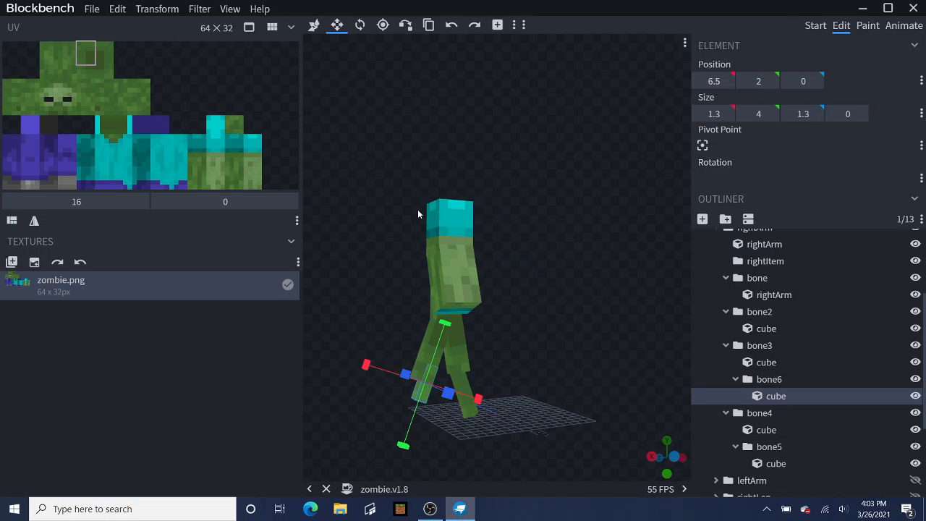
left_click(314, 26)
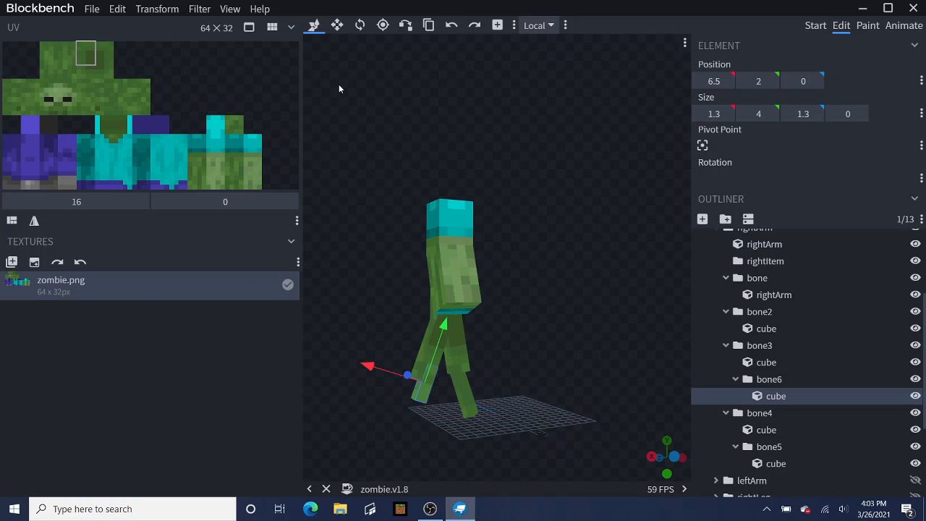
left_click(360, 26)
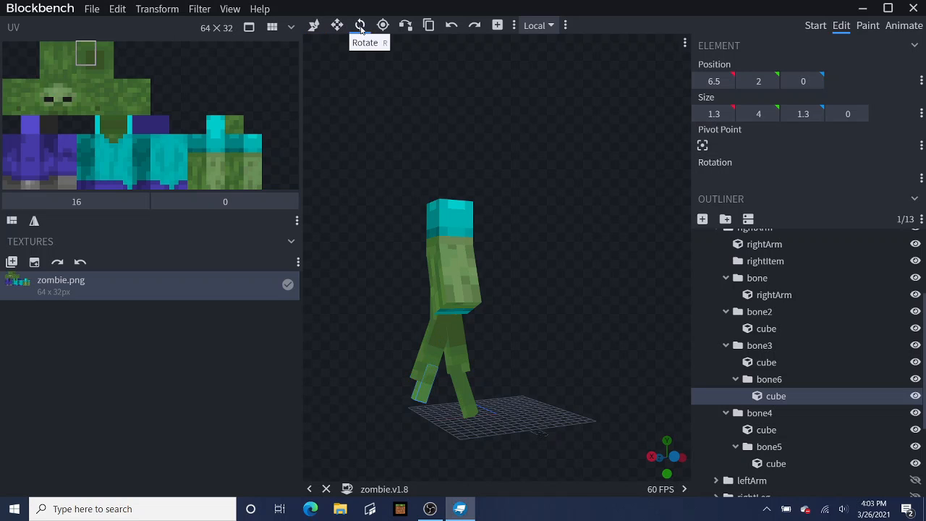
left_click(420, 393)
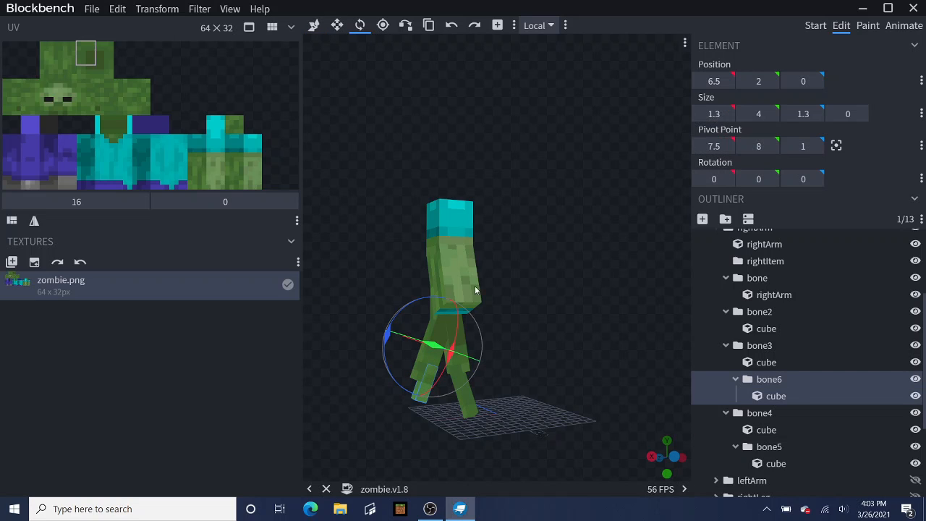
left_click_drag(445, 389, 492, 428)
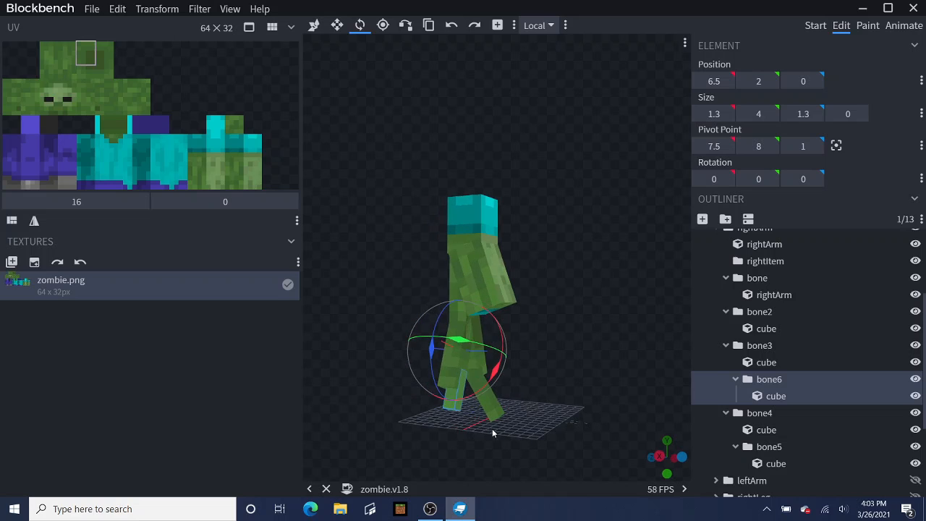
left_click_drag(497, 372, 542, 340)
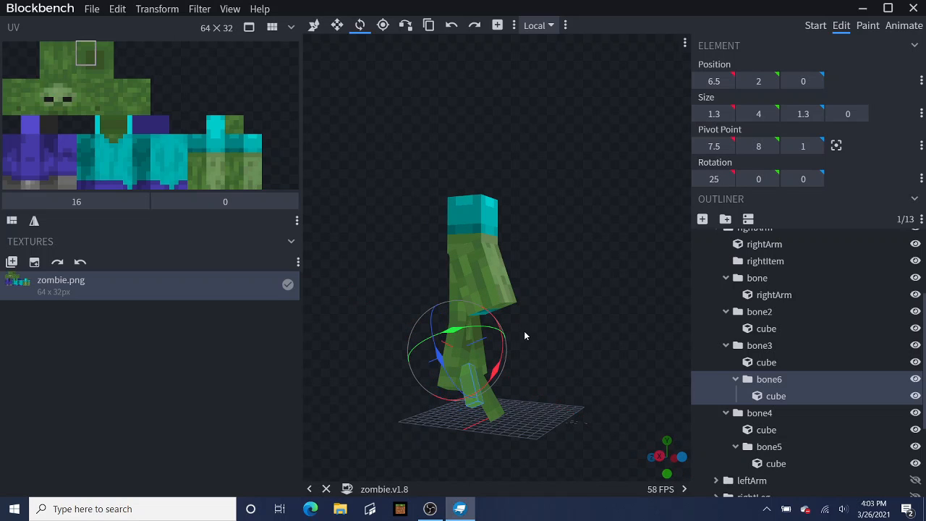
Step: Move the bone6 group until its cube is at Y position 0 and Z position 1
left_click(313, 25)
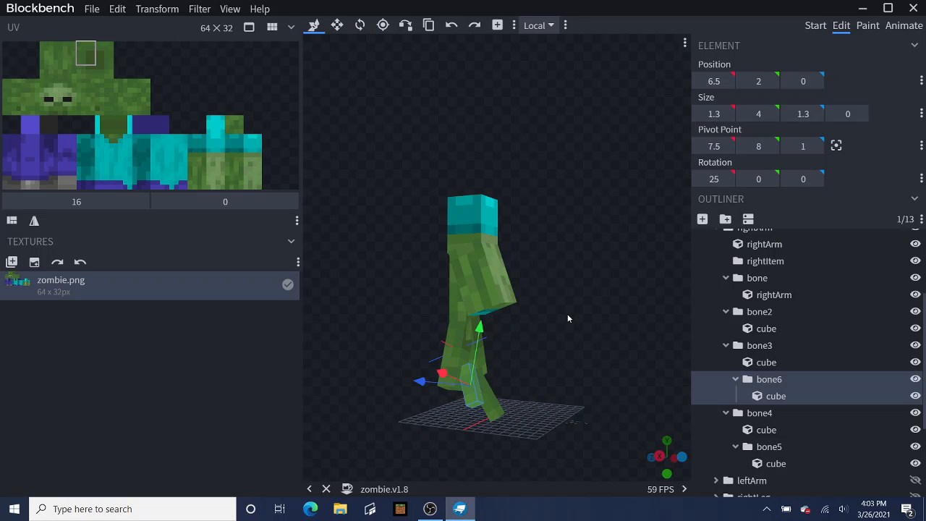
left_click_drag(480, 325, 480, 345)
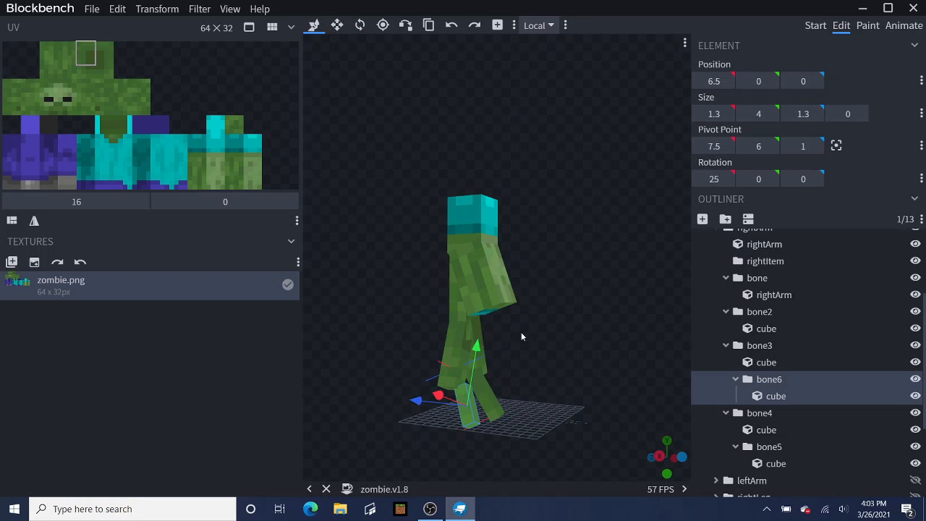
left_click_drag(594, 346, 616, 347)
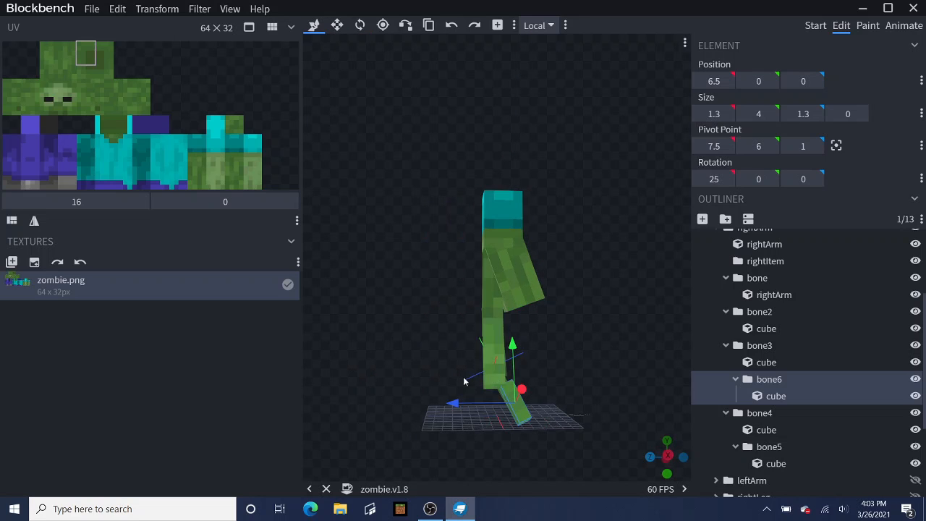
left_click_drag(449, 399, 443, 396)
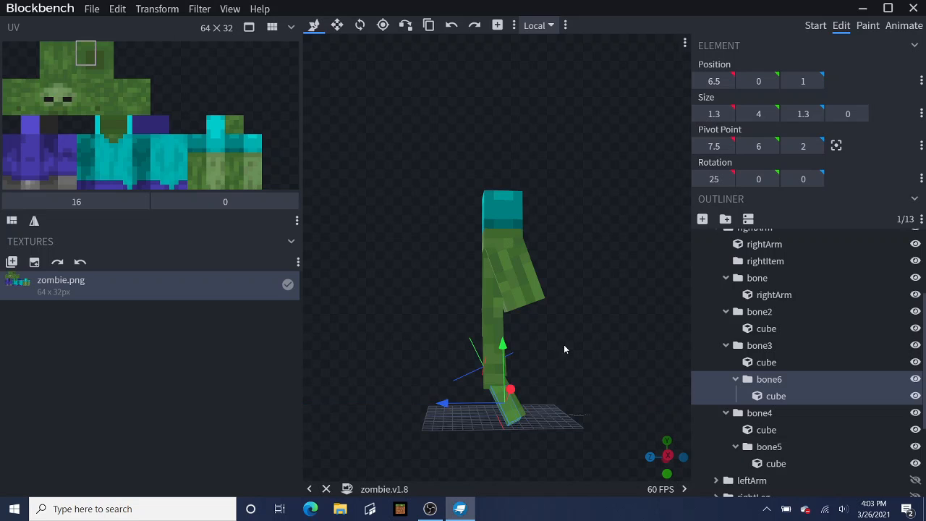
mouse_move(564, 344)
left_mouse_down()
mouse_move(512, 345)
mouse_move(608, 341)
mouse_move(571, 328)
mouse_move(576, 318)
mouse_move(571, 356)
left_mouse_up()
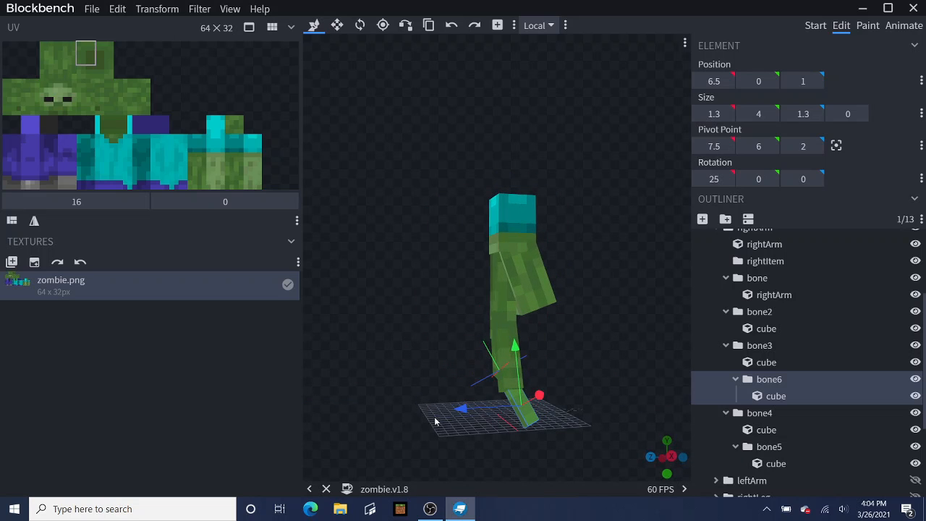
left_click_drag(439, 407, 465, 409)
mouse_move(595, 342)
left_mouse_down()
mouse_move(518, 332)
mouse_move(531, 351)
mouse_move(550, 340)
mouse_move(489, 335)
mouse_move(597, 350)
left_mouse_up()
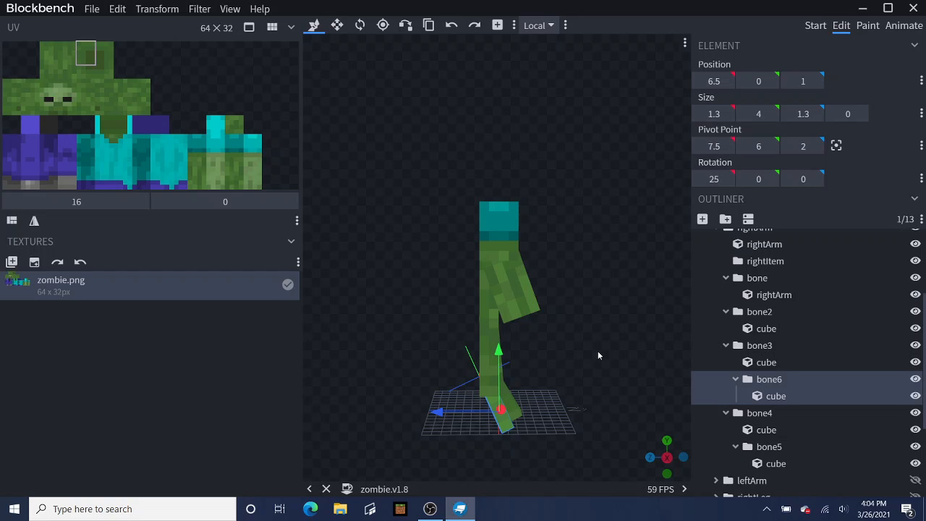
left_click_drag(597, 355, 500, 341)
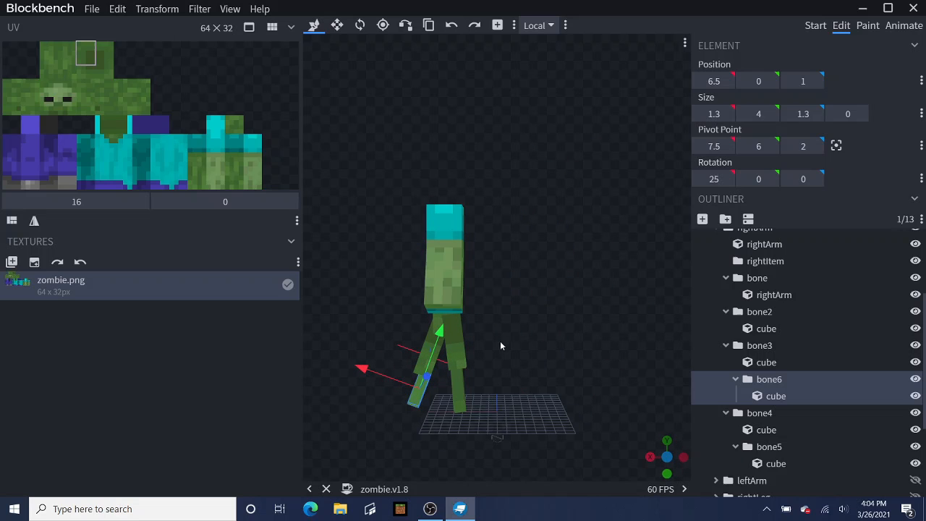
left_click(759, 263)
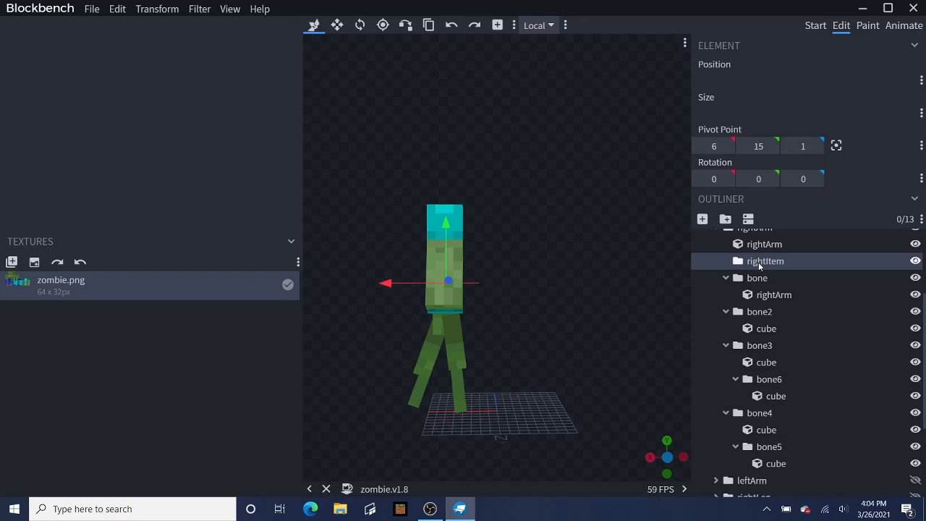
left_click(739, 278)
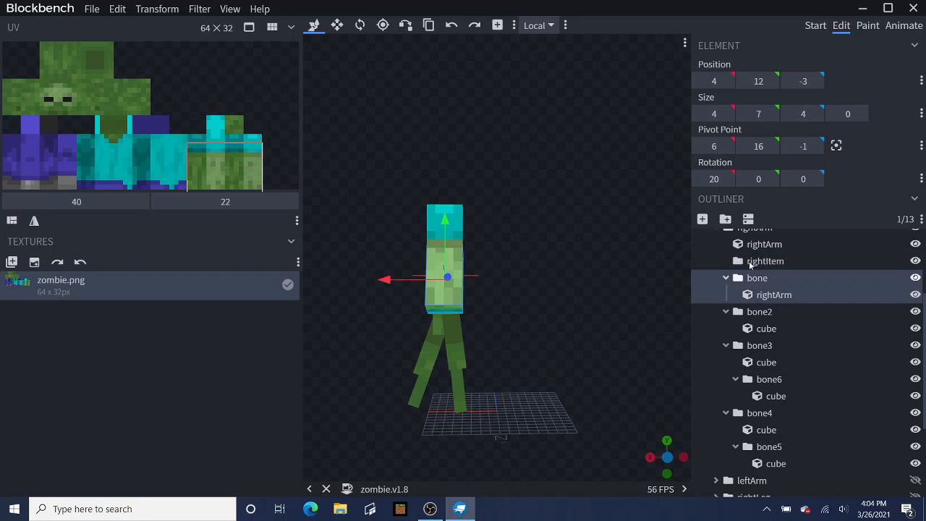
left_click(756, 262)
left_click(763, 245)
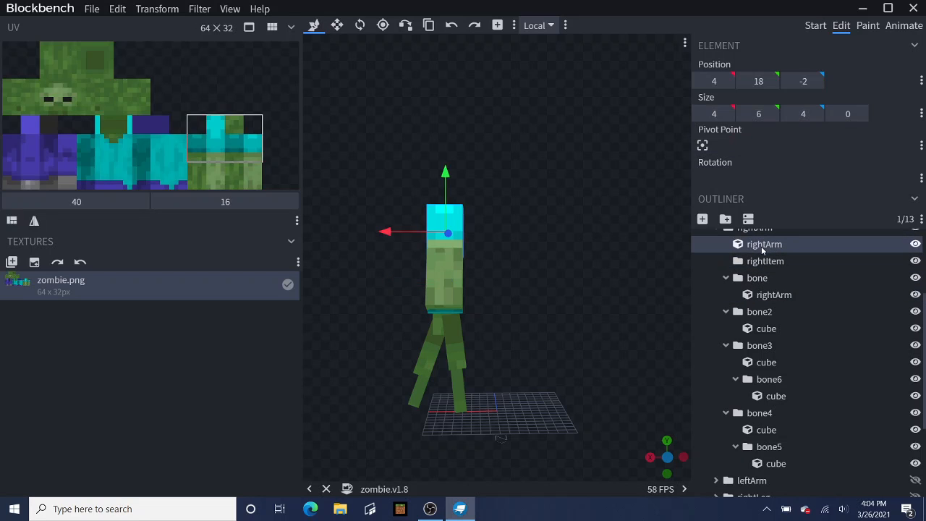
Step: Collapse the rightArm group and make the leftArm, rightLeg and leftLeg groups and the head and body cubes visible
left_click_drag(924, 315, 923, 250)
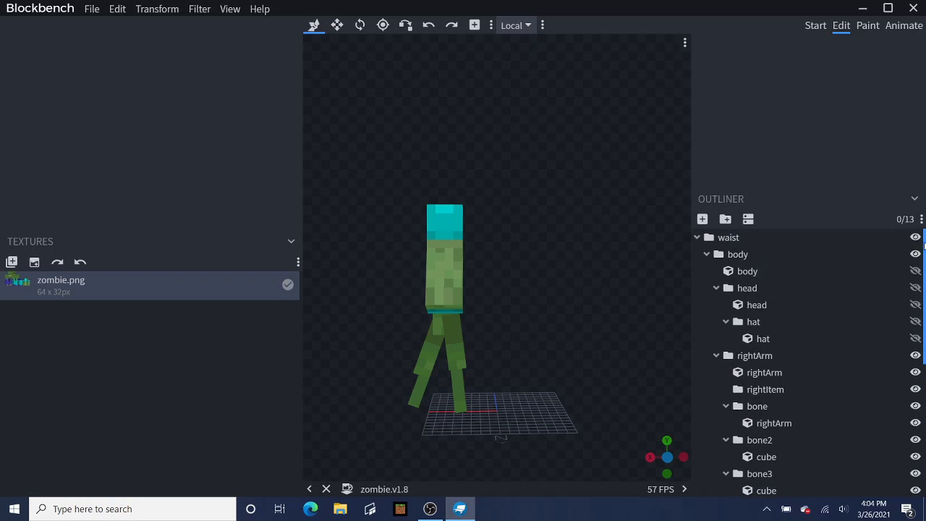
left_click(717, 355)
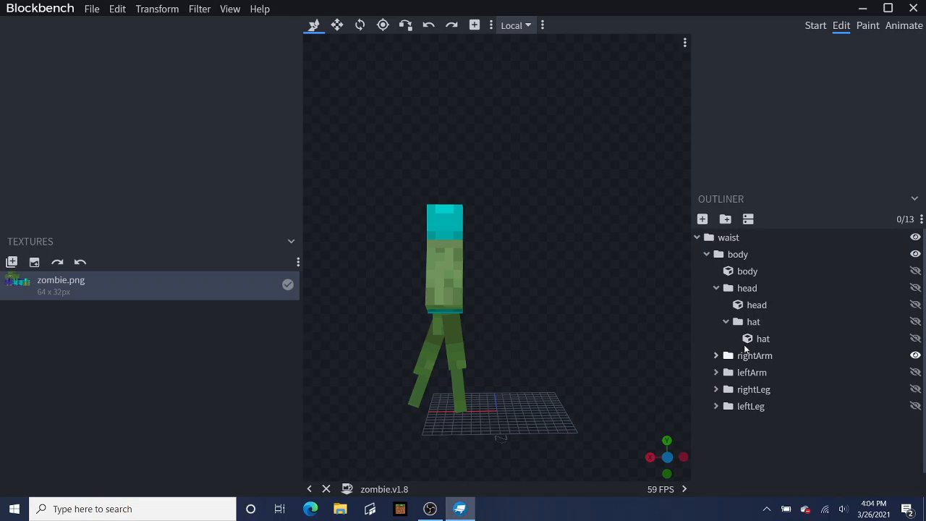
left_click(915, 372)
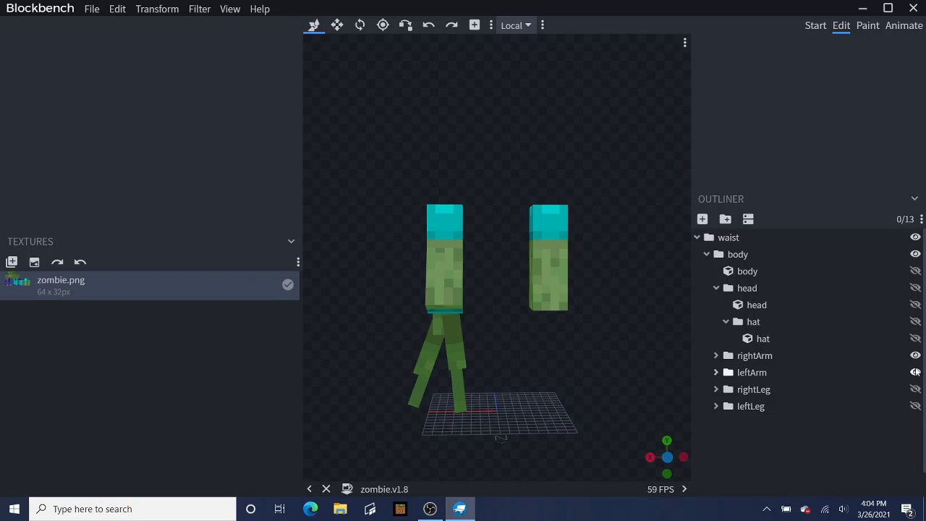
left_click(915, 389)
left_click(915, 405)
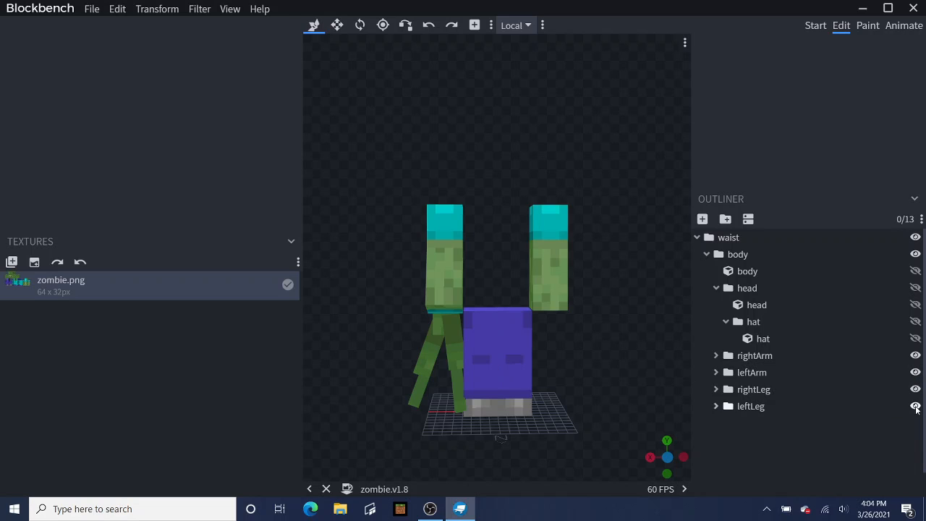
left_click(915, 305)
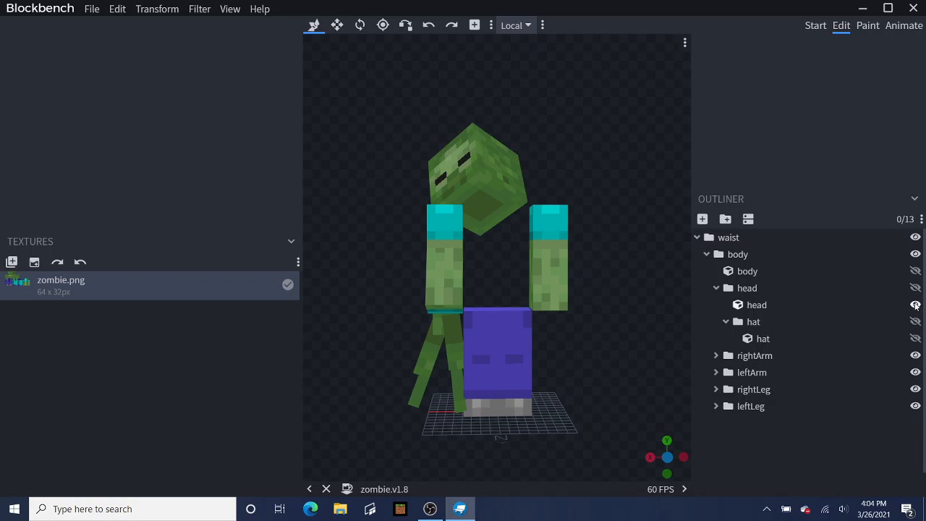
left_click(915, 270)
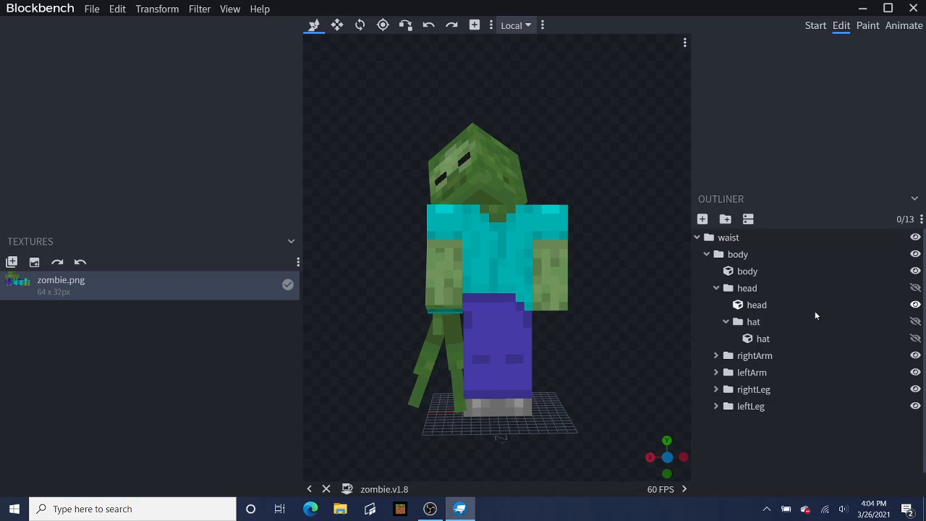
mouse_move(629, 308)
left_mouse_down()
mouse_move(673, 313)
mouse_move(803, 295)
mouse_move(675, 293)
mouse_move(616, 304)
left_mouse_up()
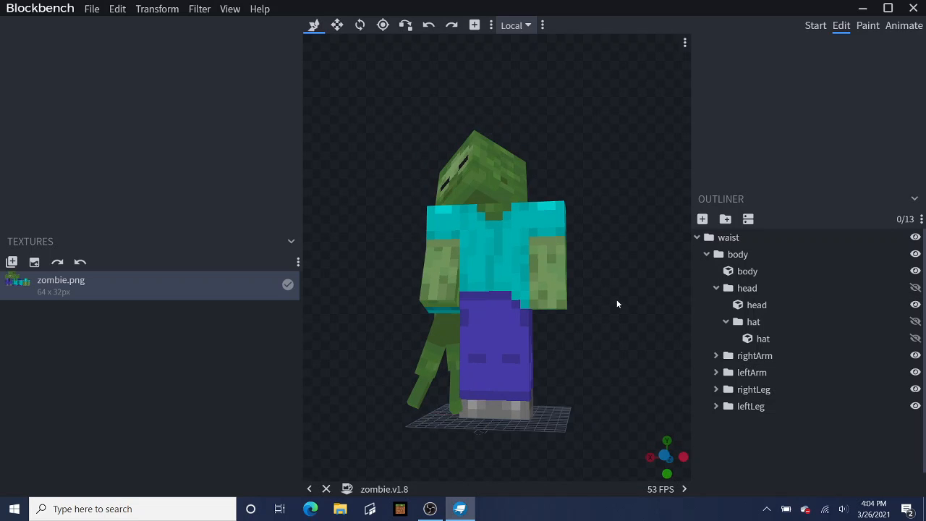
Step: Try centering the pivot point of the rightArm group
left_click(756, 358)
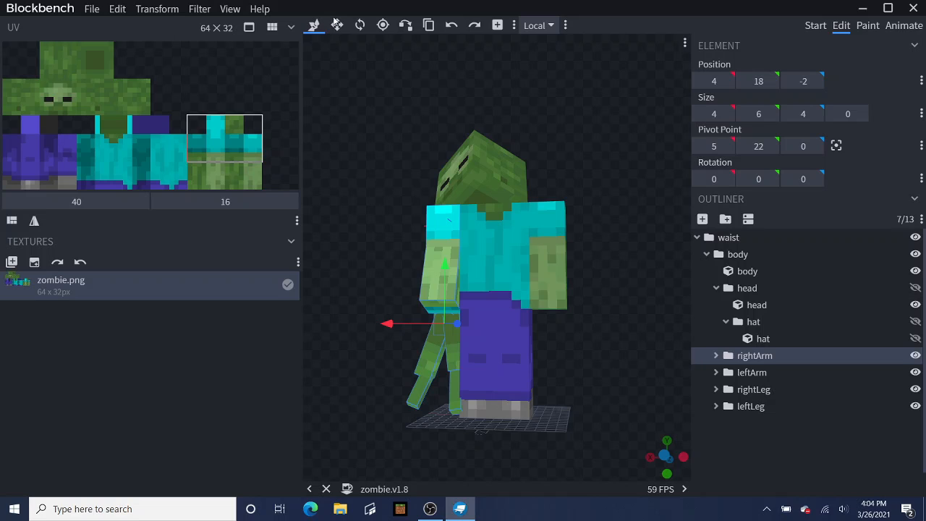
left_click(359, 26)
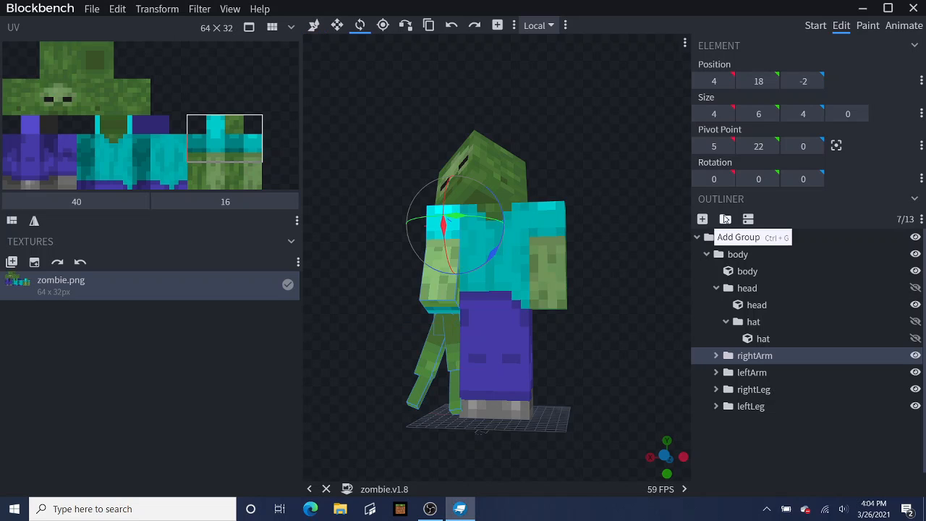
left_click(836, 146)
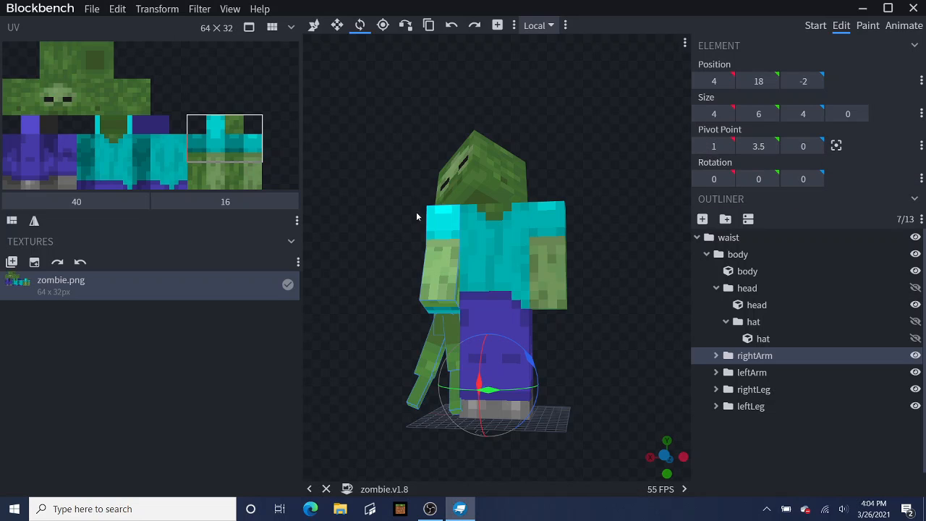
left_click(452, 27)
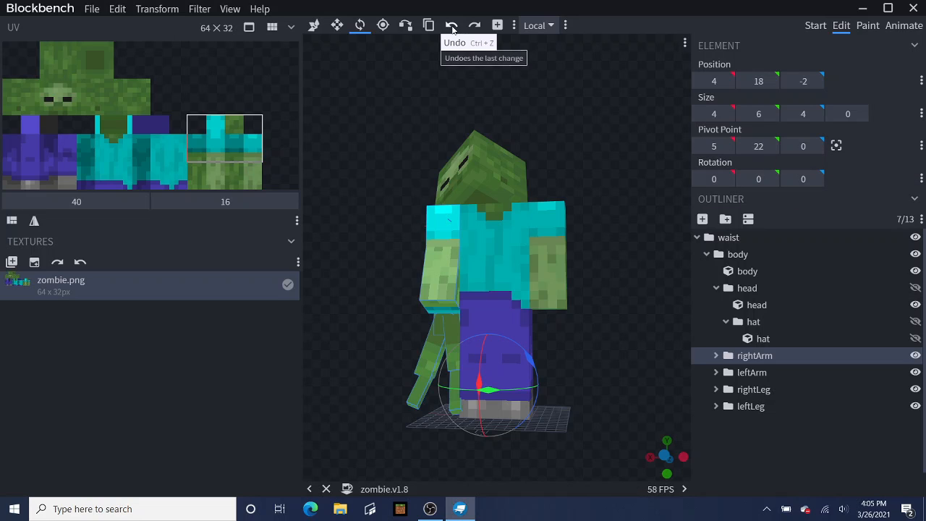
left_click(452, 27)
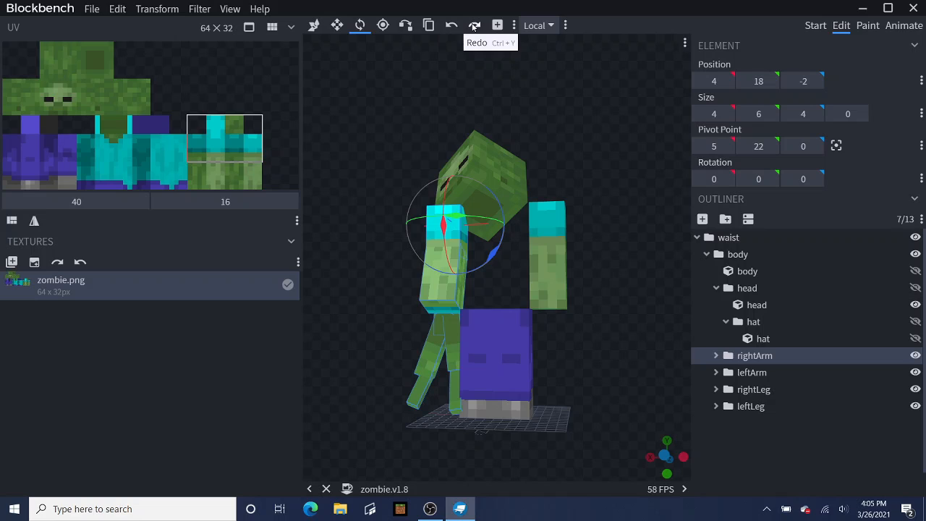
left_click(473, 26)
left_click(474, 26)
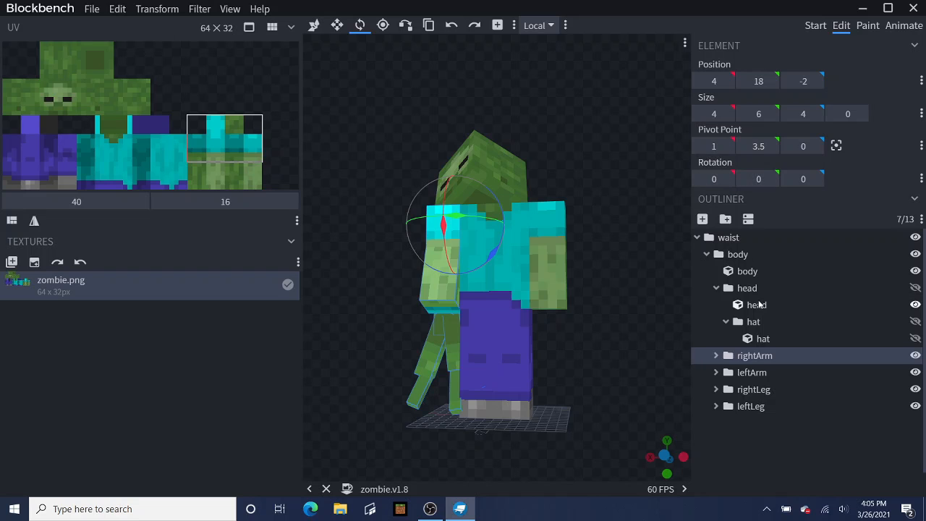
Step: Try rotating the rightArm group 2.5 degrees on Z around the centered pivot, and undo both the rotation and the pivot change
left_click_drag(631, 276, 699, 297)
left_click_drag(698, 304, 659, 294)
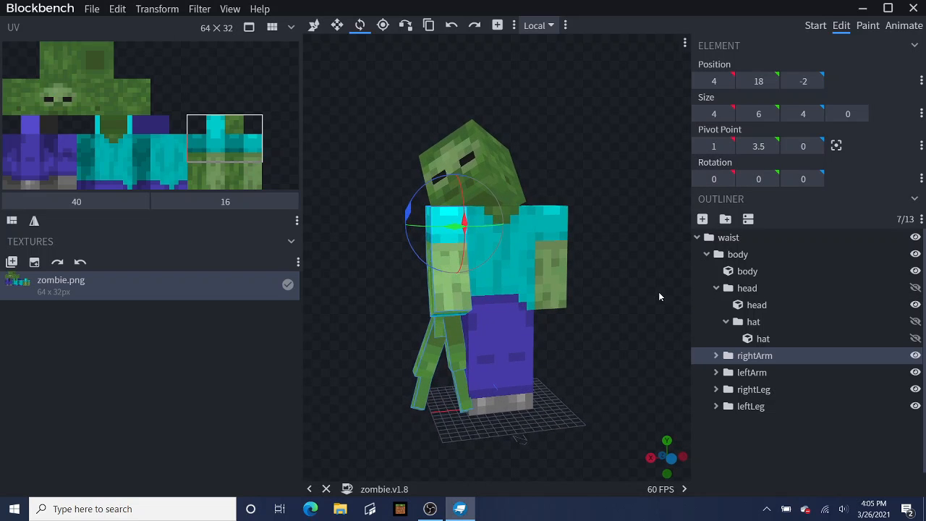
left_click_drag(410, 211, 390, 349)
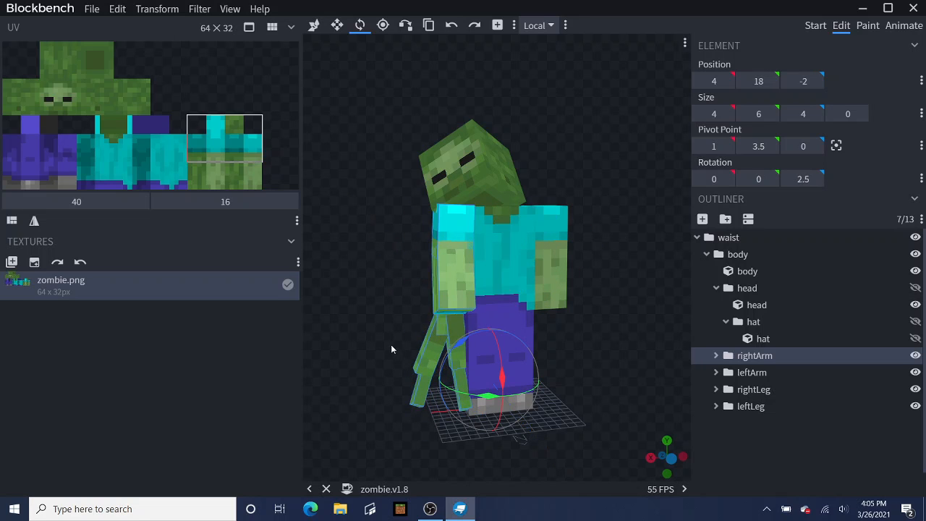
left_click(451, 25)
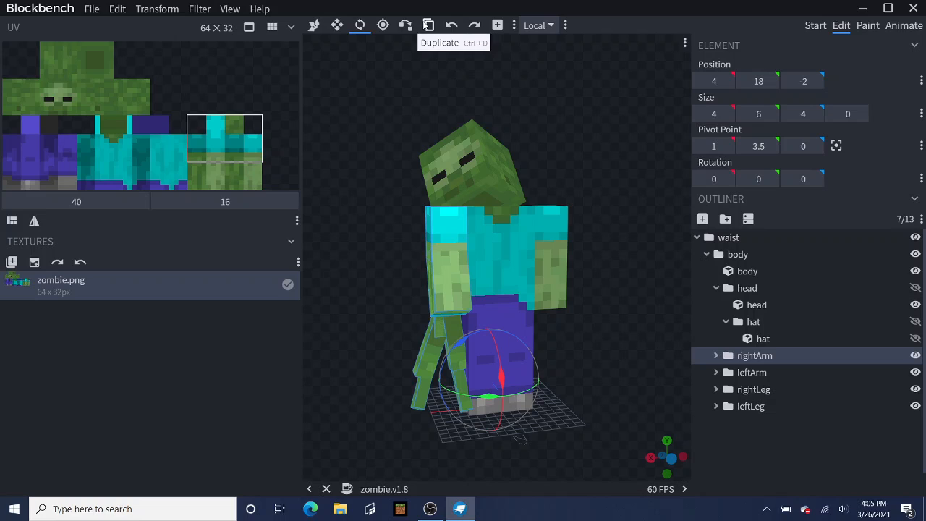
left_click(450, 25)
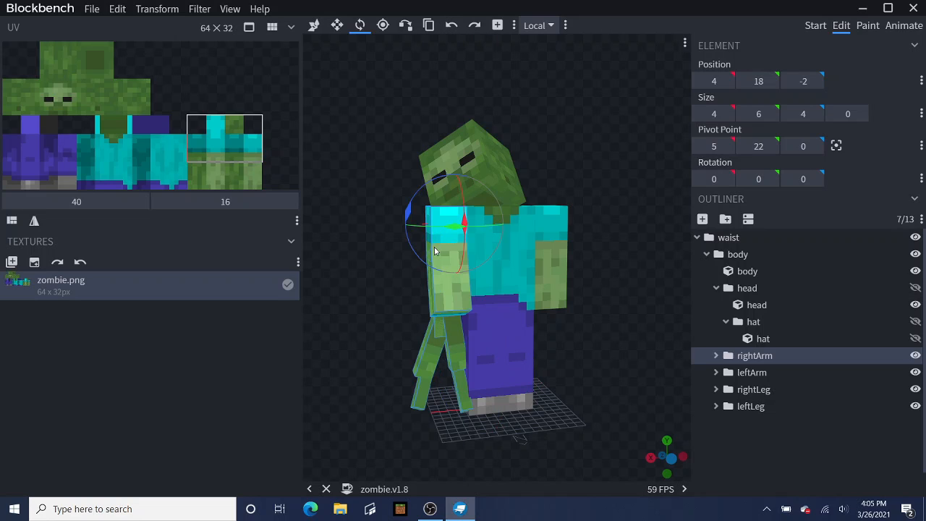
Step: Rotate the rightArm group to 30 degrees on Z and about -7.5 degrees on Y
left_click_drag(407, 217, 424, 201)
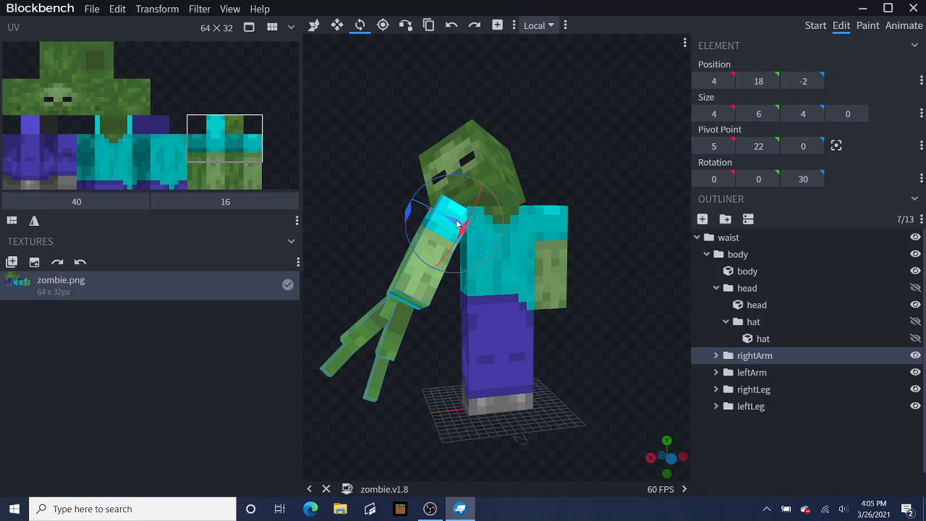
left_click_drag(459, 227, 528, 396)
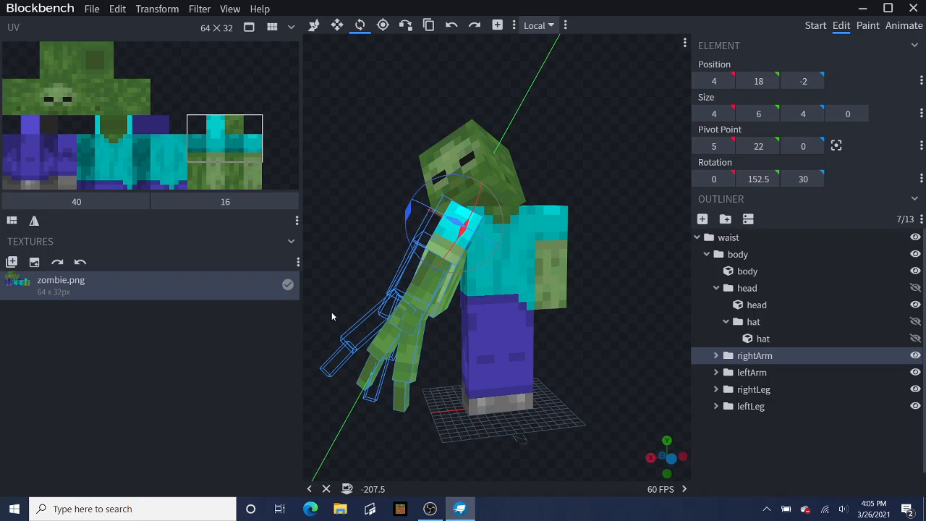
left_click_drag(332, 313, 332, 311)
left_click_drag(371, 236, 407, 237)
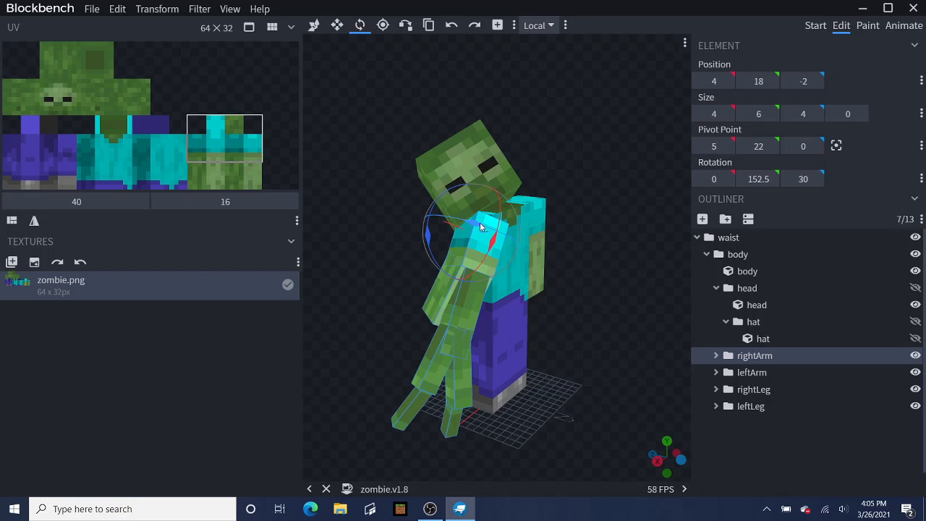
left_click_drag(481, 227, 288, 202)
left_click_drag(531, 311, 480, 297)
mouse_move(454, 230)
left_mouse_down()
mouse_move(416, 201)
mouse_move(439, 213)
mouse_move(351, 218)
mouse_move(378, 232)
mouse_move(452, 243)
left_mouse_up()
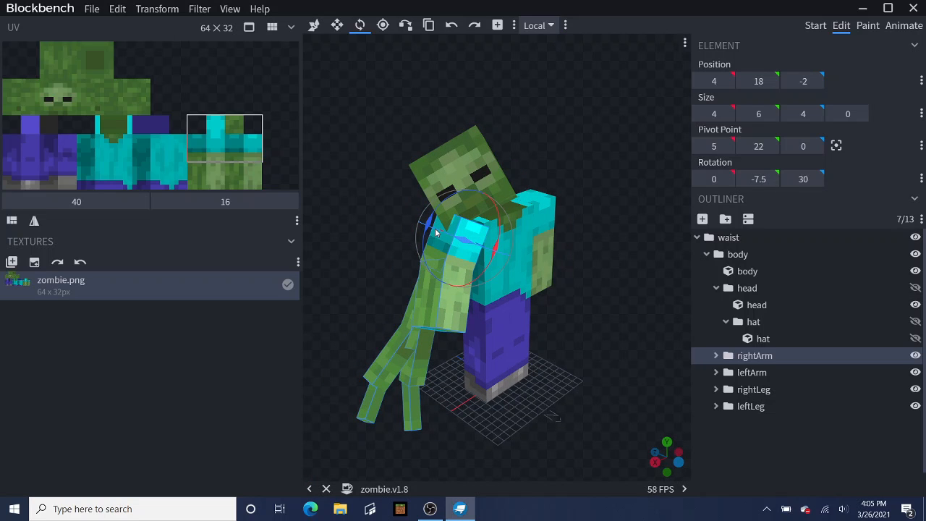
mouse_move(462, 245)
left_mouse_down()
mouse_move(478, 248)
mouse_move(448, 235)
left_mouse_up()
left_click_drag(591, 283, 544, 291)
Step: Rotate the leftArm group to -10 degrees on X and -10 degrees on Z
left_click(544, 290)
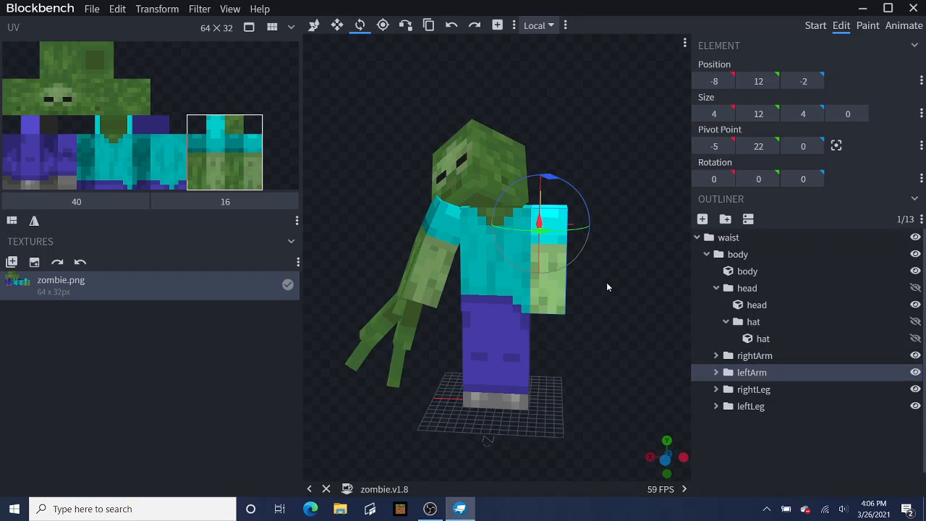
left_click_drag(555, 181, 547, 180)
left_click_drag(540, 220, 542, 240)
left_click_drag(629, 260, 545, 288)
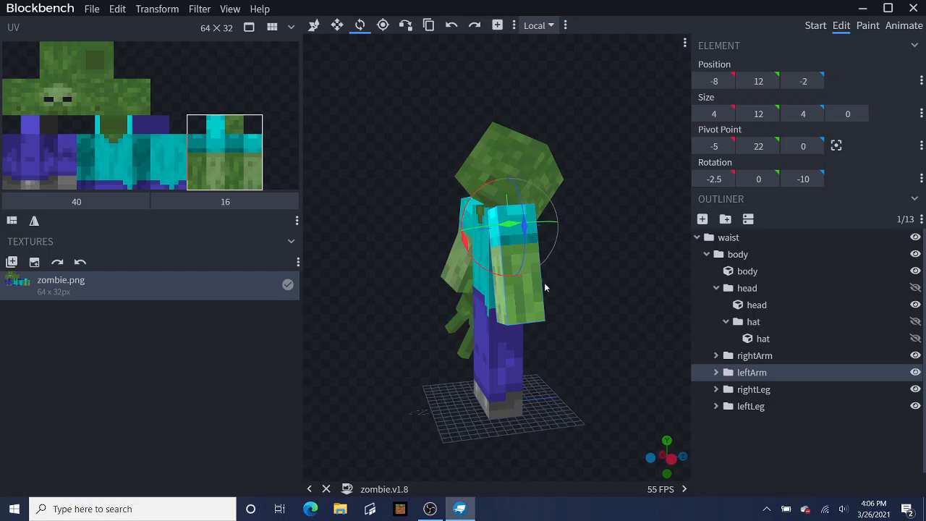
left_click_drag(465, 239, 471, 257)
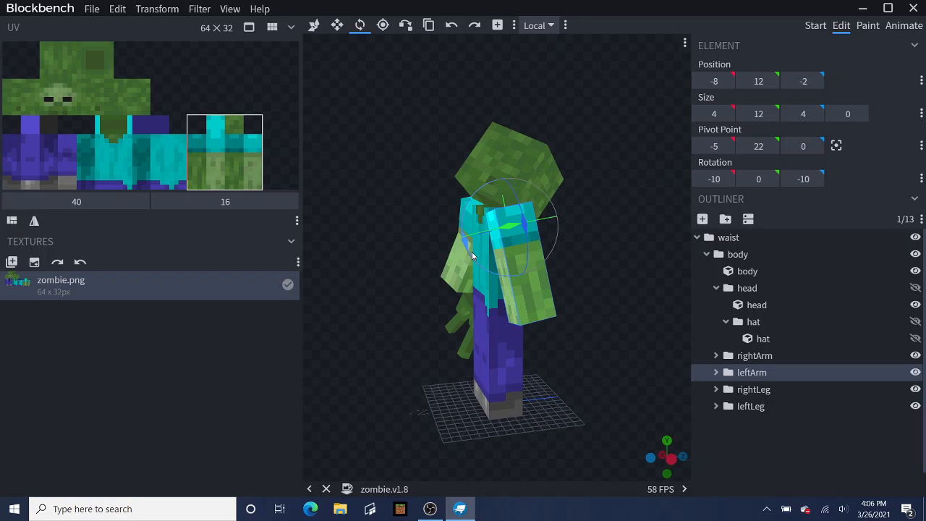
Step: Rotate the leftLeg group to -10 degrees on X
left_click_drag(410, 385, 518, 363)
left_click(520, 363)
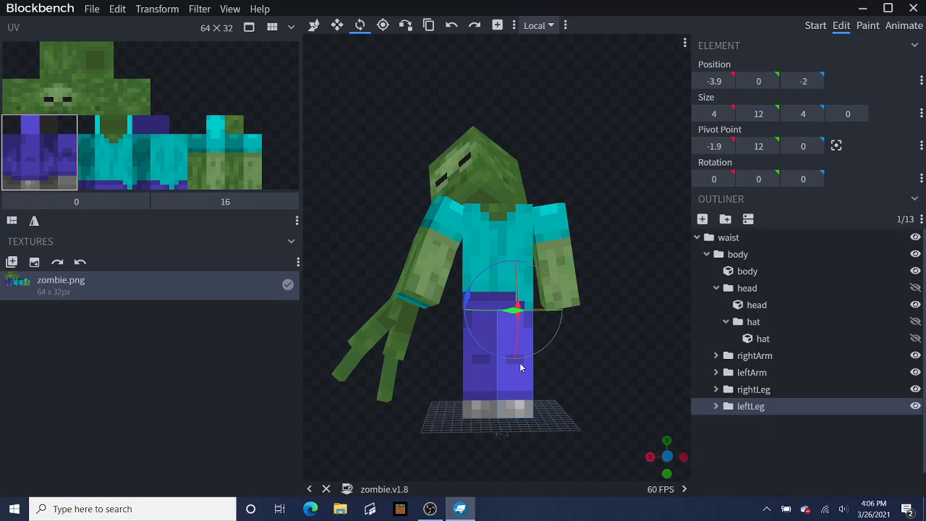
left_click_drag(519, 363, 478, 369)
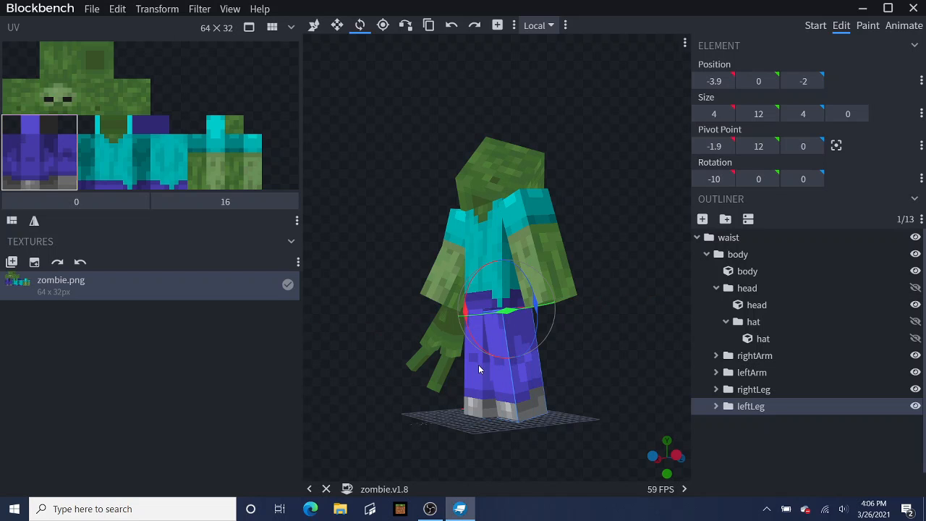
Step: Rotate the rightLeg group to 7.5 degrees on Z and 2.5 degrees on X
left_click(478, 365)
left_click_drag(427, 420, 499, 427)
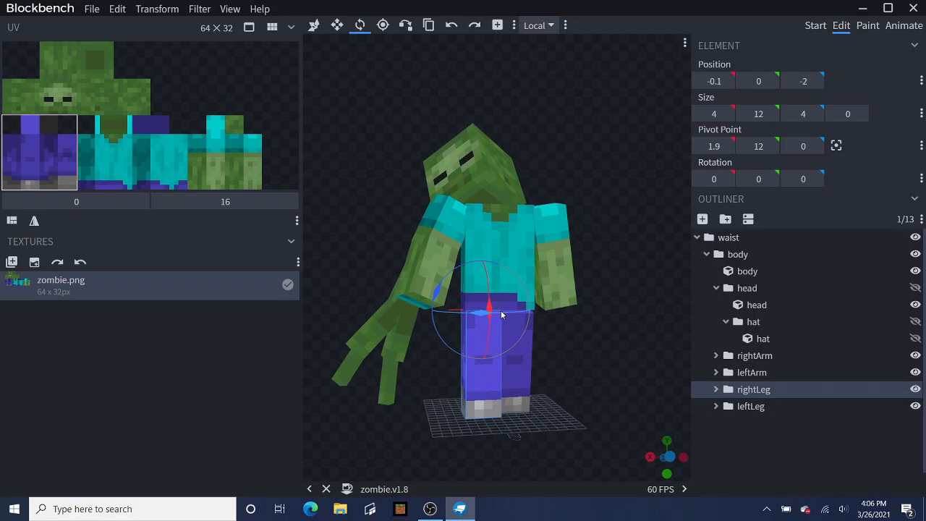
left_click_drag(439, 295, 442, 288)
left_click_drag(631, 394, 543, 383)
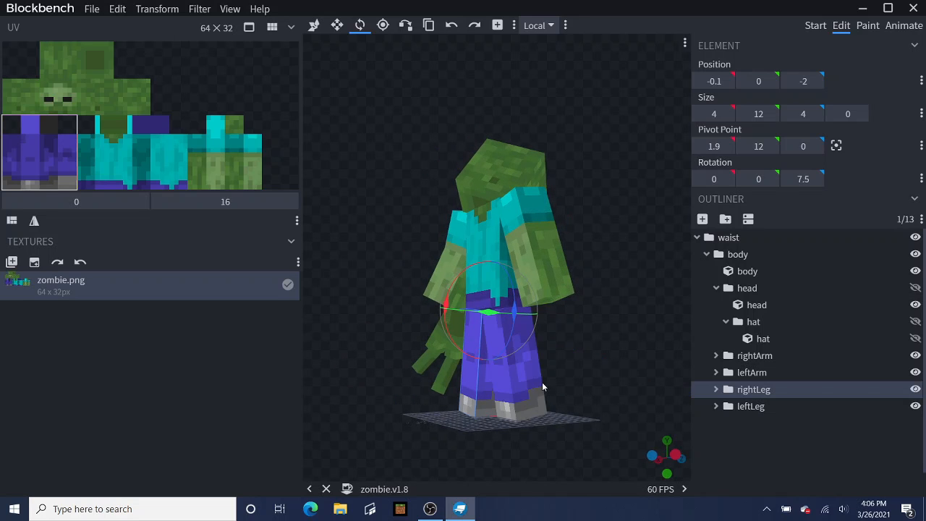
left_click_drag(445, 303, 450, 304)
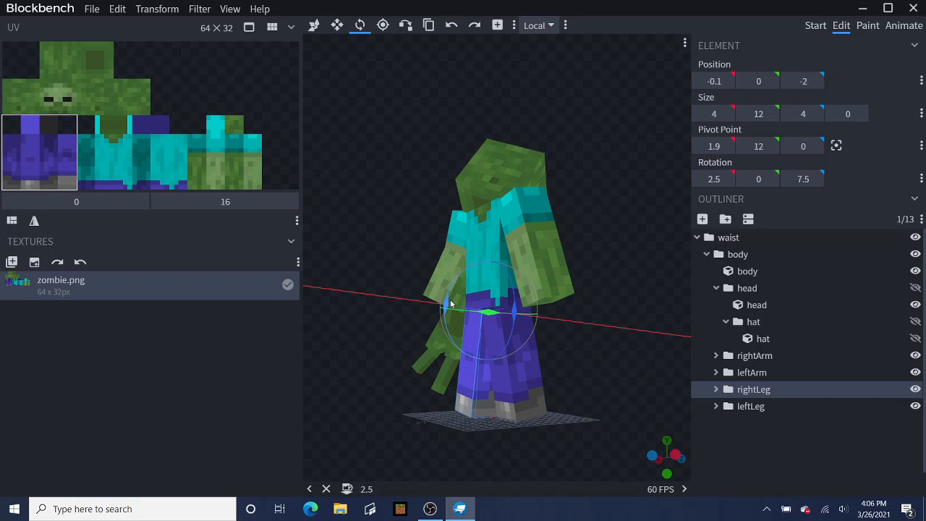
left_click(525, 421)
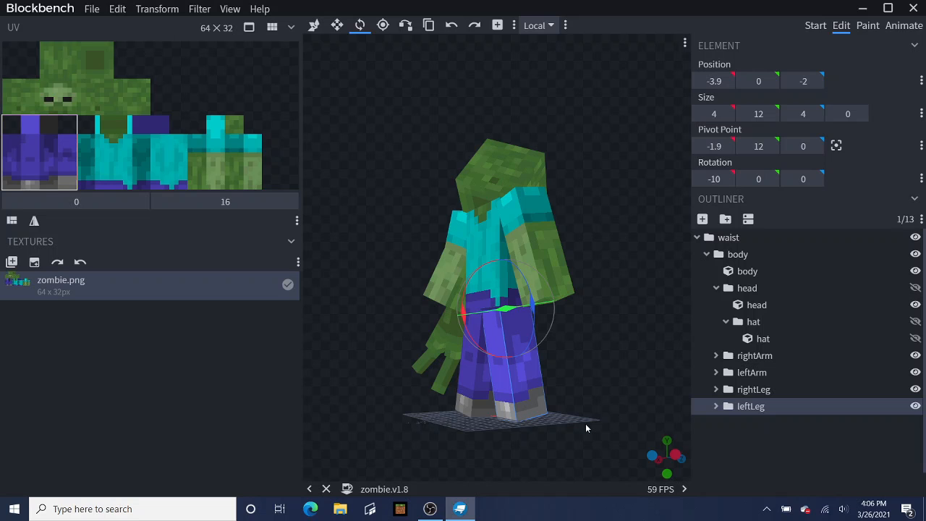
left_click_drag(585, 423, 640, 440)
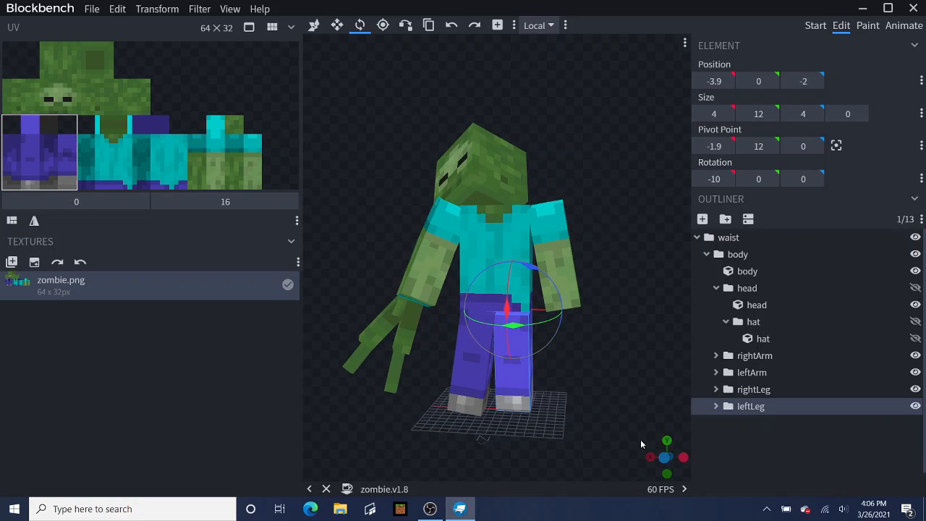
mouse_move(593, 309)
left_mouse_down()
mouse_move(608, 323)
mouse_move(499, 289)
mouse_move(603, 309)
left_mouse_up()
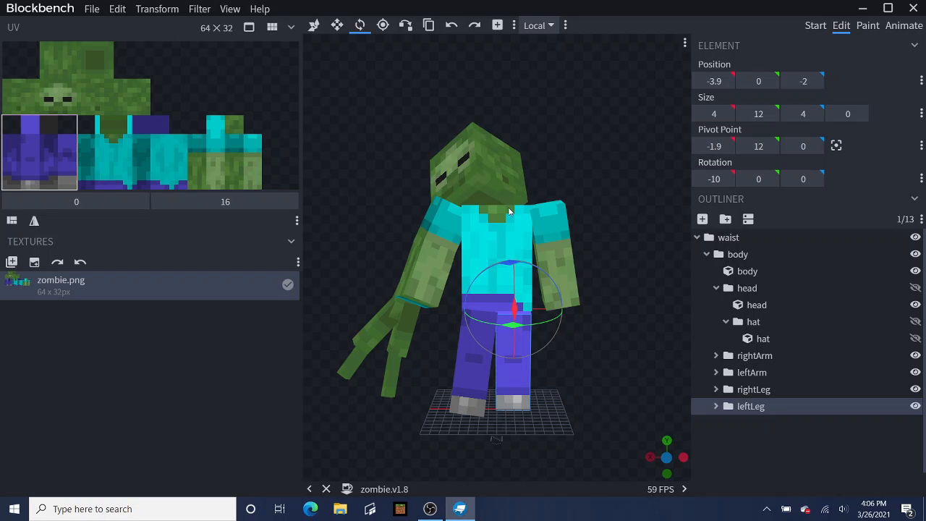
left_click_drag(595, 167, 598, 174)
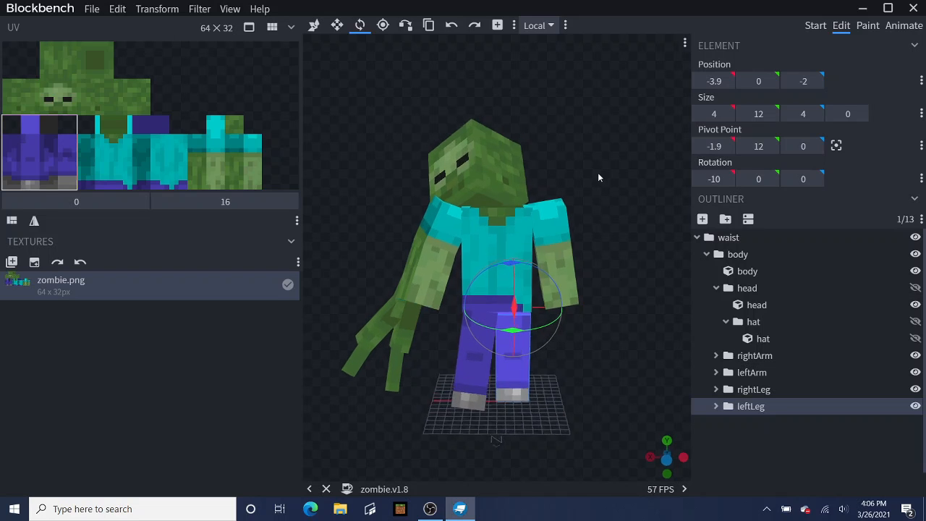
double_click(526, 219)
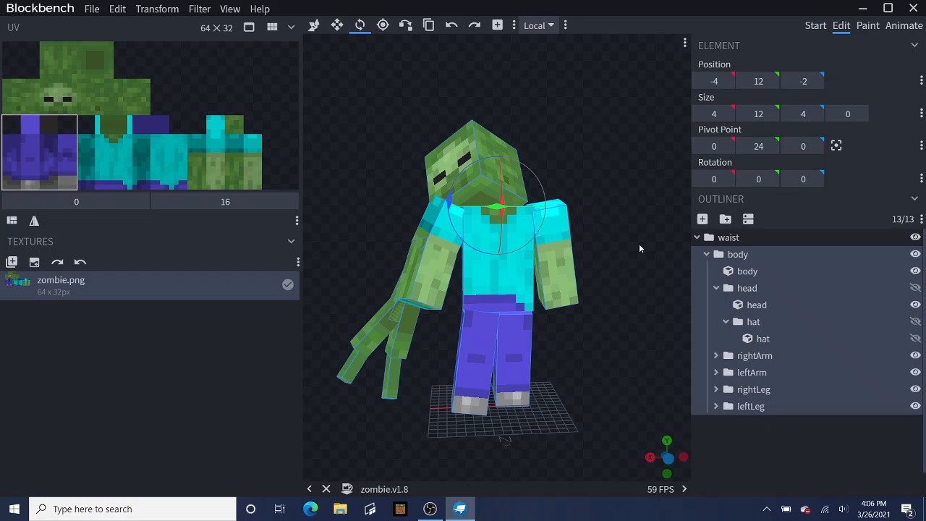
left_click(313, 25)
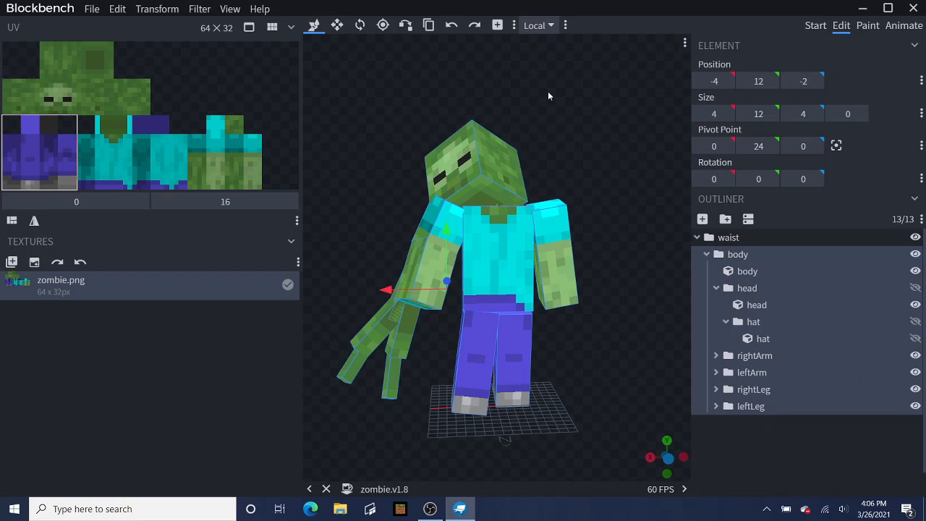
left_click(507, 230)
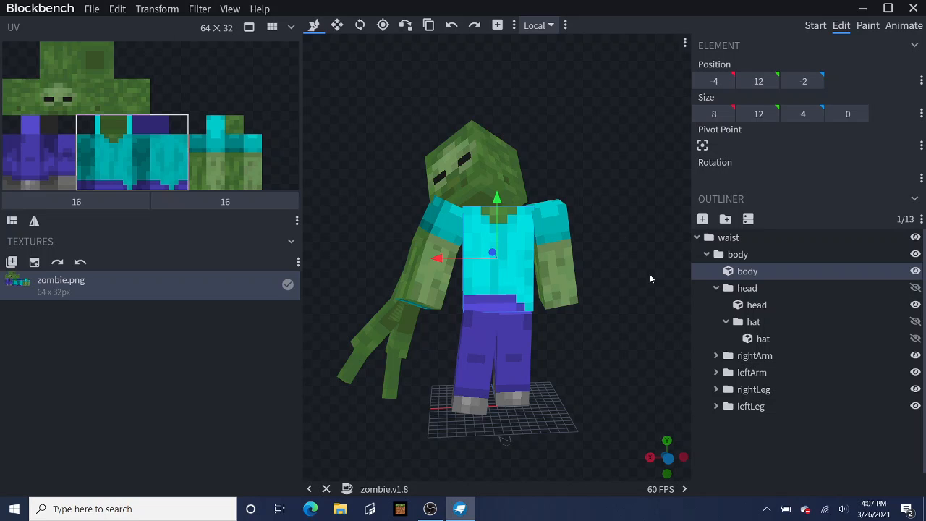
left_click_drag(490, 149, 605, 153)
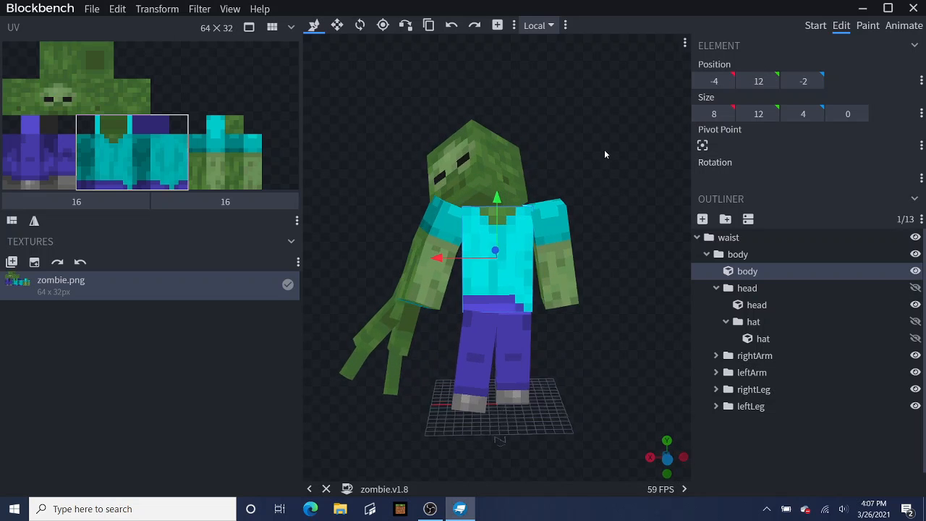
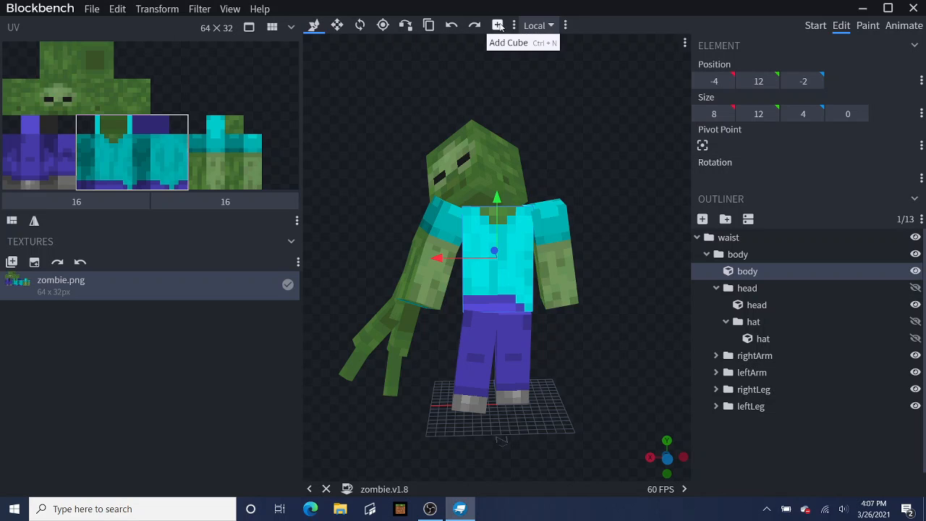
Step: Add a new group inside the body group
left_click(741, 259)
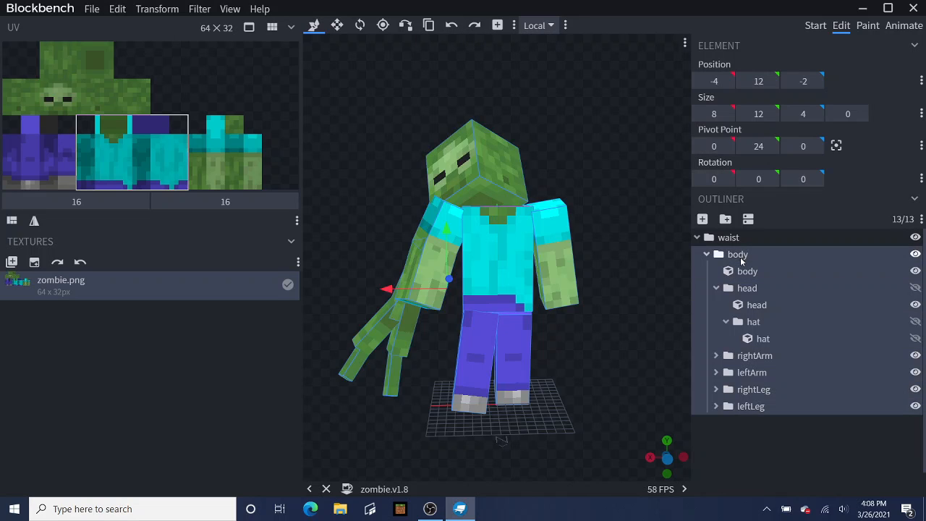
left_click(741, 259)
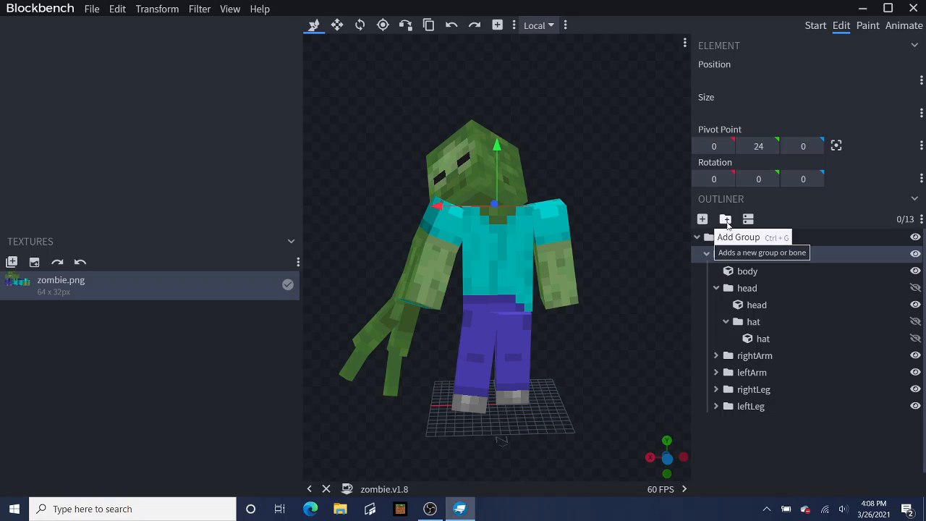
left_click(725, 220)
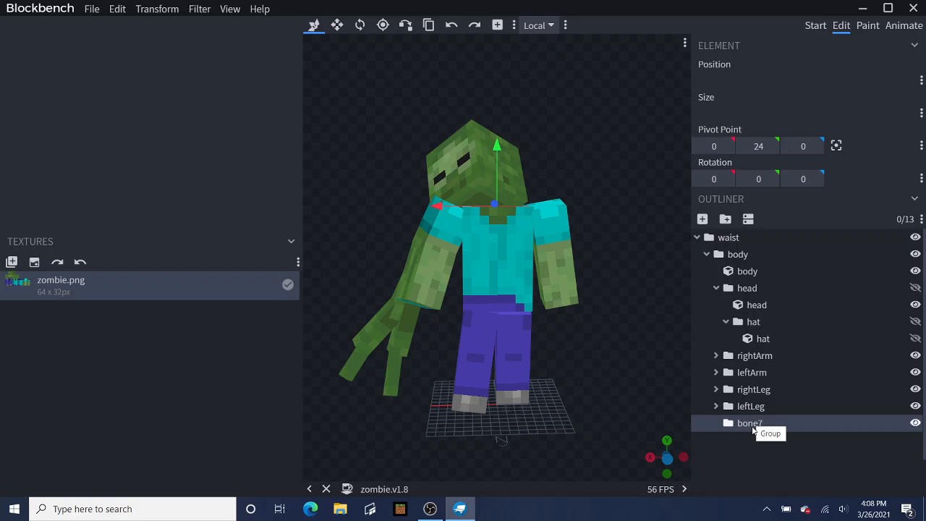
left_click(755, 271)
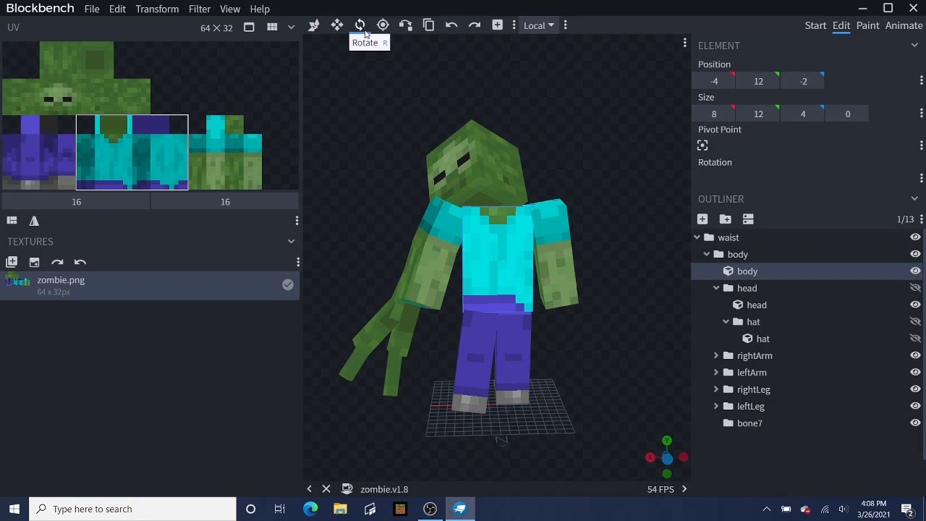
left_click(359, 26)
key("ctrl+a")
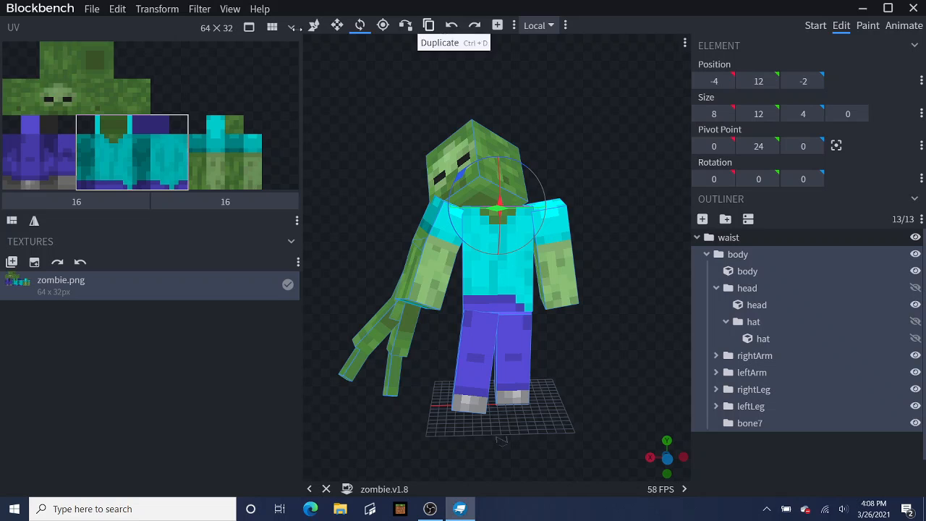
left_click(313, 26)
left_click(501, 245)
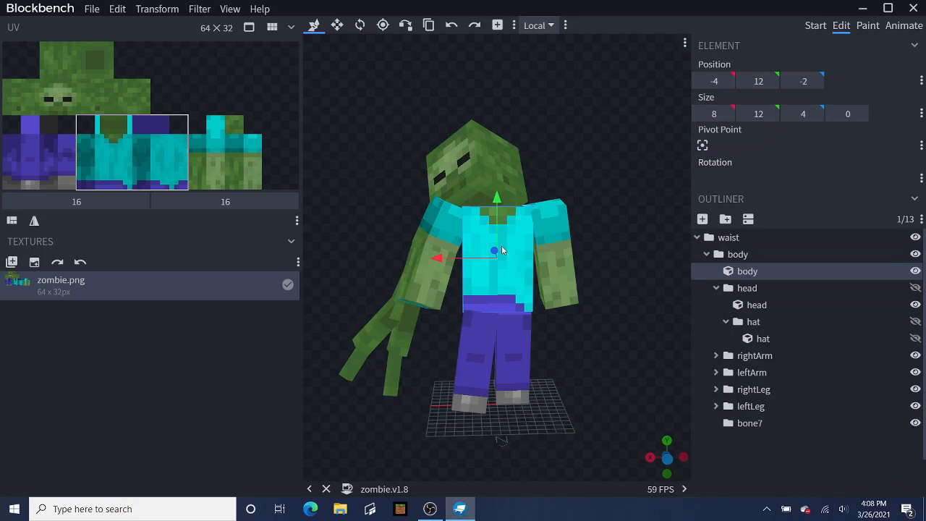
Step: Add a cube to the bone7 group and raise it to Y position 25
left_click(744, 424)
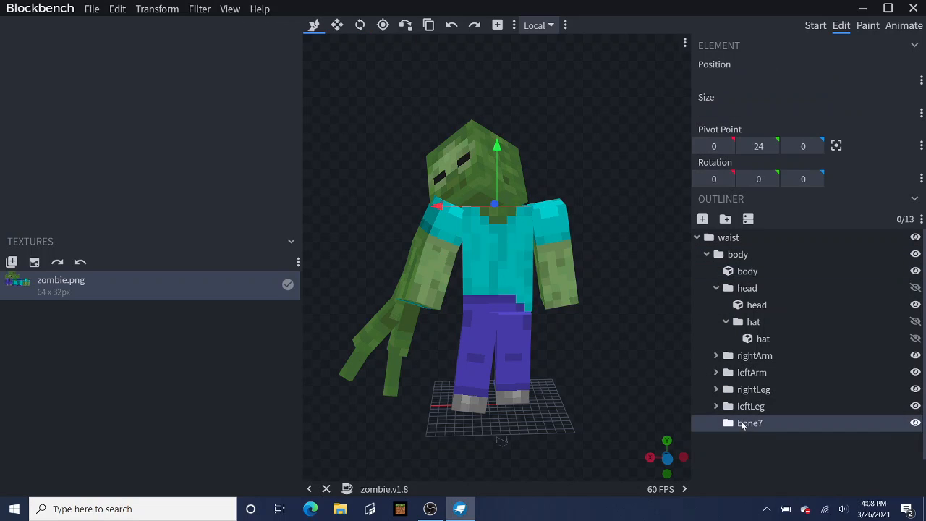
left_click(499, 27)
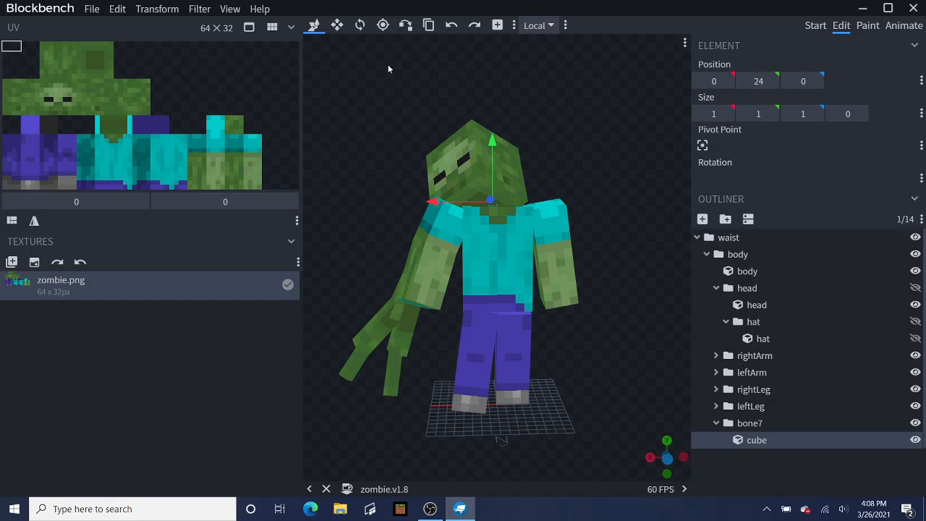
left_click_drag(491, 140, 492, 135)
Step: Place the new cube's UV box on the top part of the purple leg texture at 4, 18
left_click_drag(11, 44, 19, 92)
left_click_drag(305, 71, 34, 125)
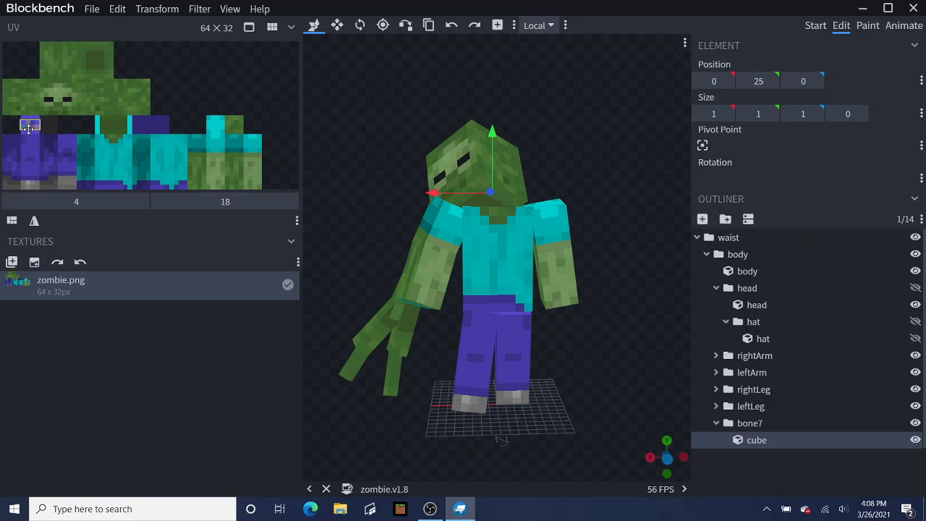
left_click_drag(349, 41, 339, 61)
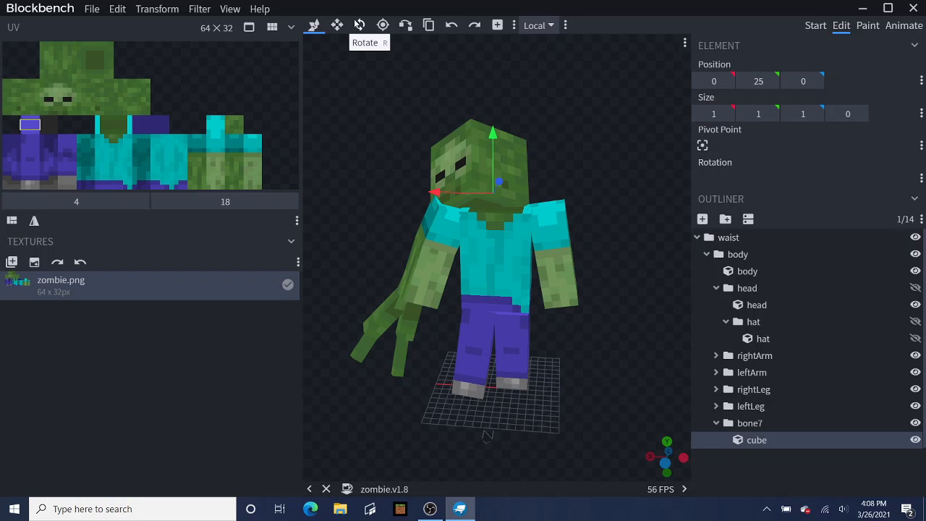
Step: Hide the head cube and stretch the bone7 cube to 5 × 1 × 6 at position -4, 25, -3
left_click(336, 25)
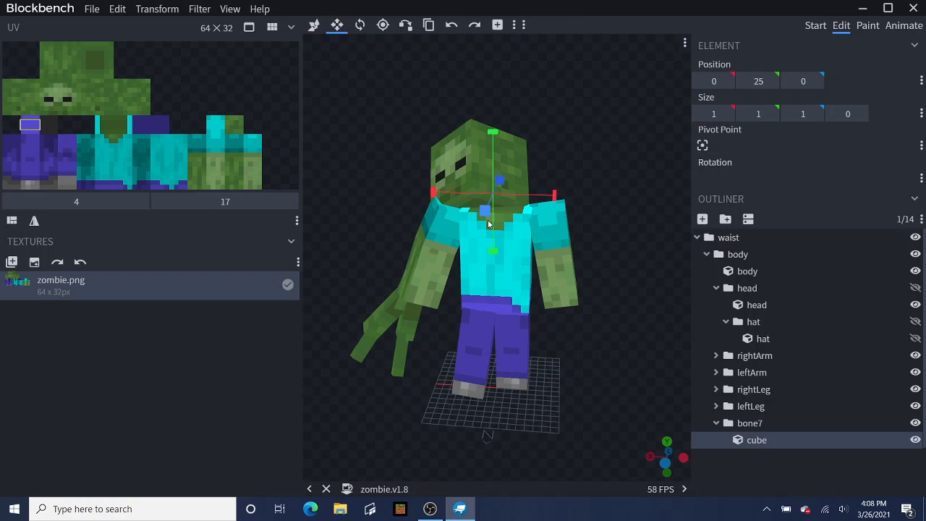
left_click_drag(577, 134, 434, 220)
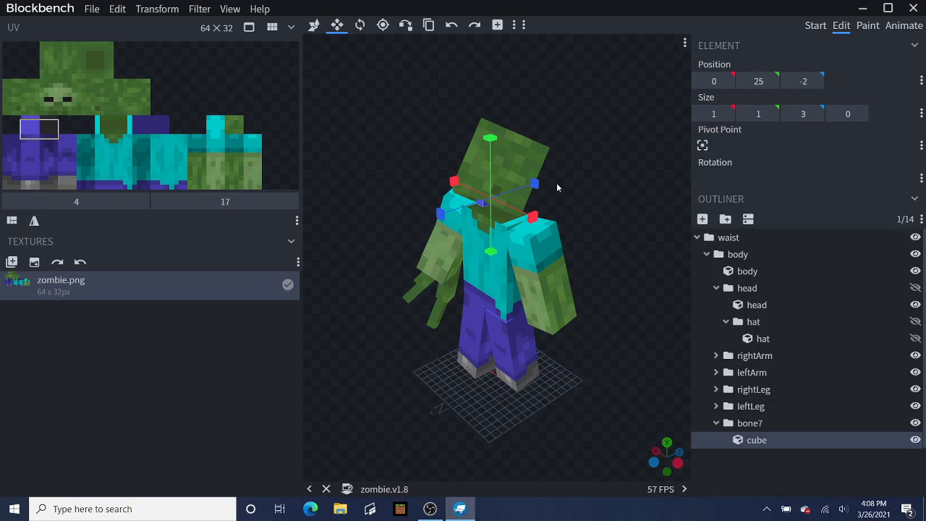
left_click(915, 305)
left_click_drag(663, 334, 694, 356)
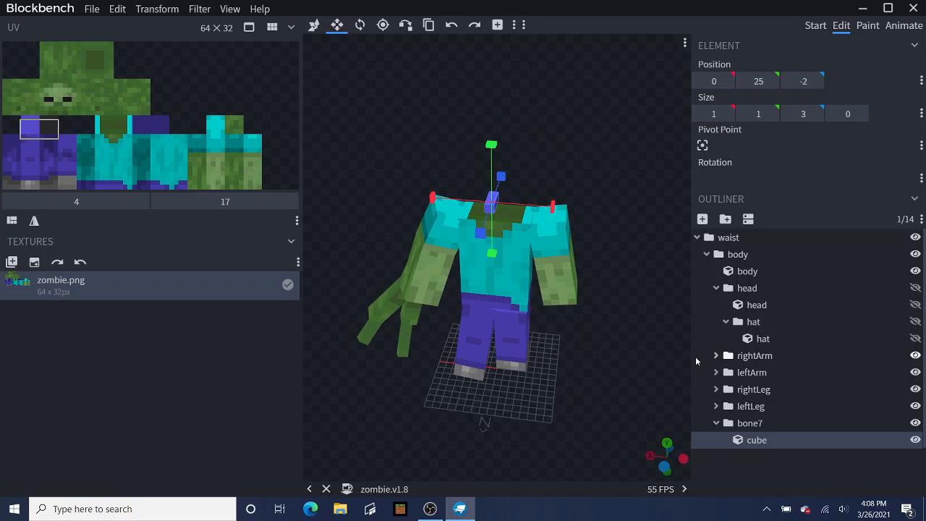
left_click_drag(551, 206, 588, 205)
mouse_move(502, 236)
left_mouse_down()
mouse_move(498, 245)
mouse_move(498, 237)
left_mouse_up()
left_click_drag(553, 106, 521, 96)
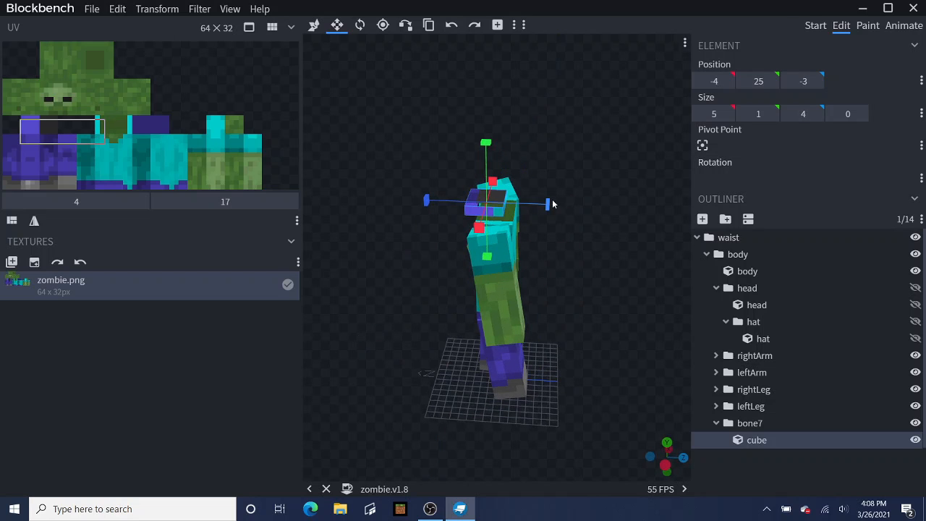
left_click_drag(549, 204, 674, 227)
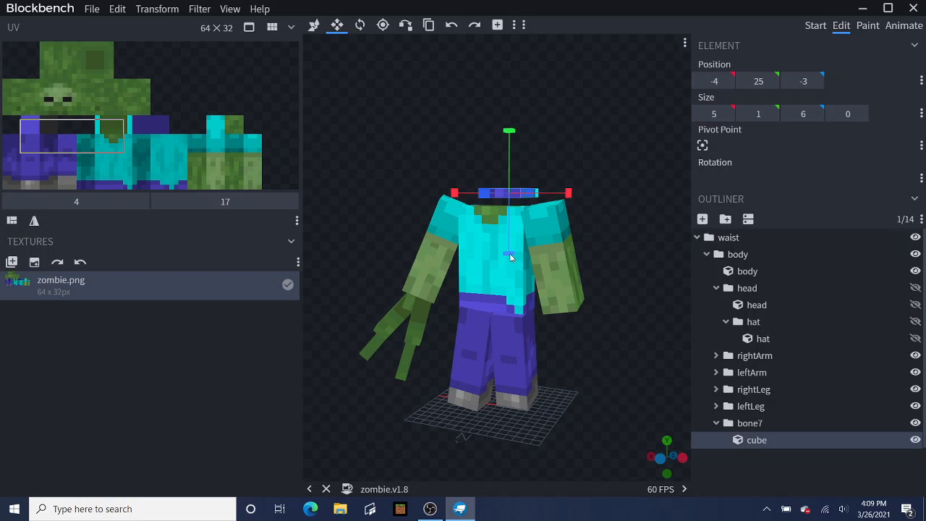
Step: Extend the cube downward to a height of 4 at Y position 22, and show the head cube again
left_click_drag(510, 254, 507, 278)
left_click_drag(610, 109, 630, 172)
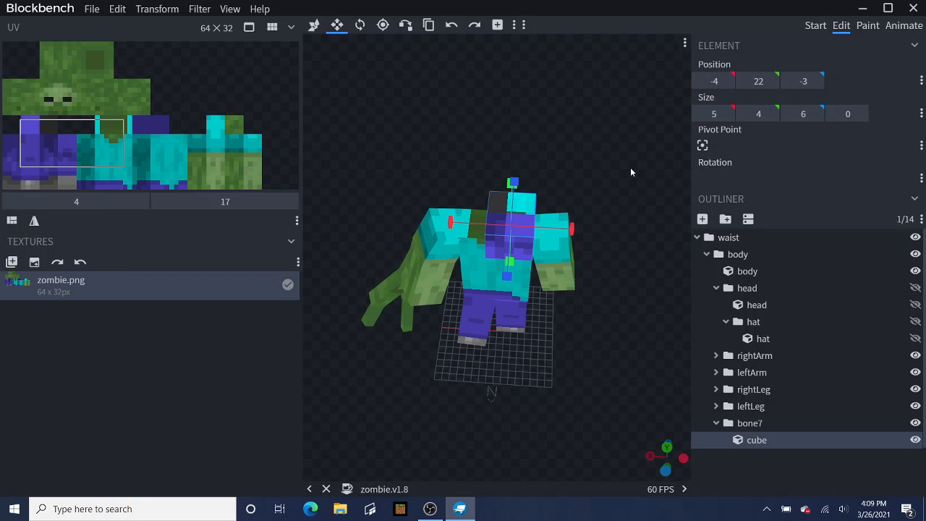
left_click_drag(630, 173, 630, 121)
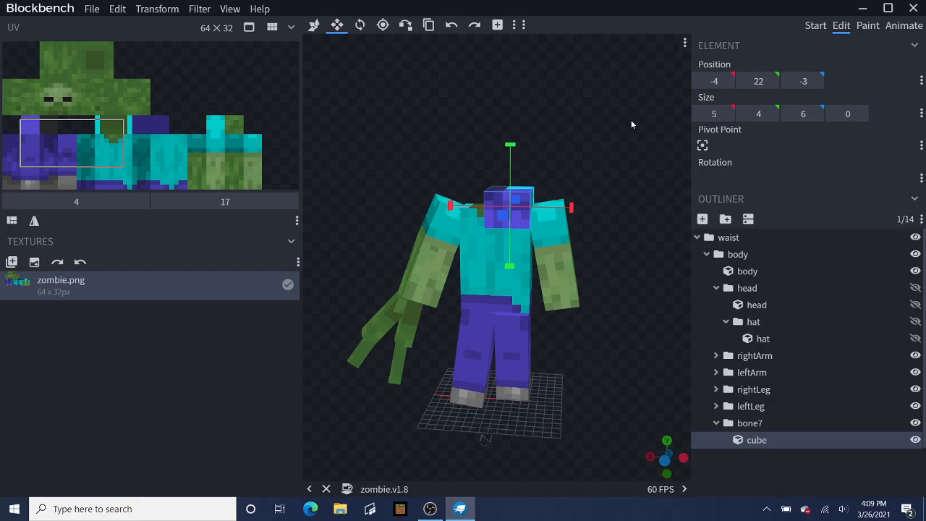
left_click(915, 305)
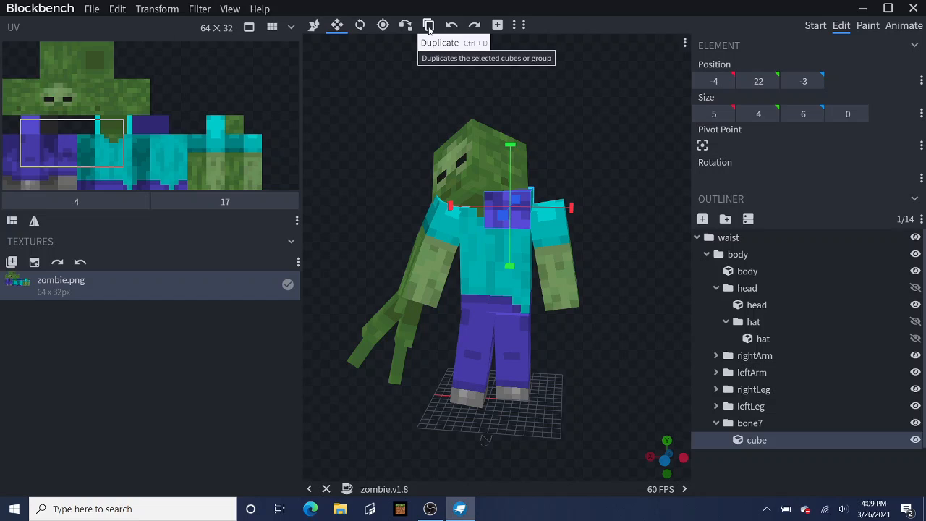
Step: Duplicate the bone7 cube and move the copy to X position -1
left_click(428, 26)
left_click(538, 234)
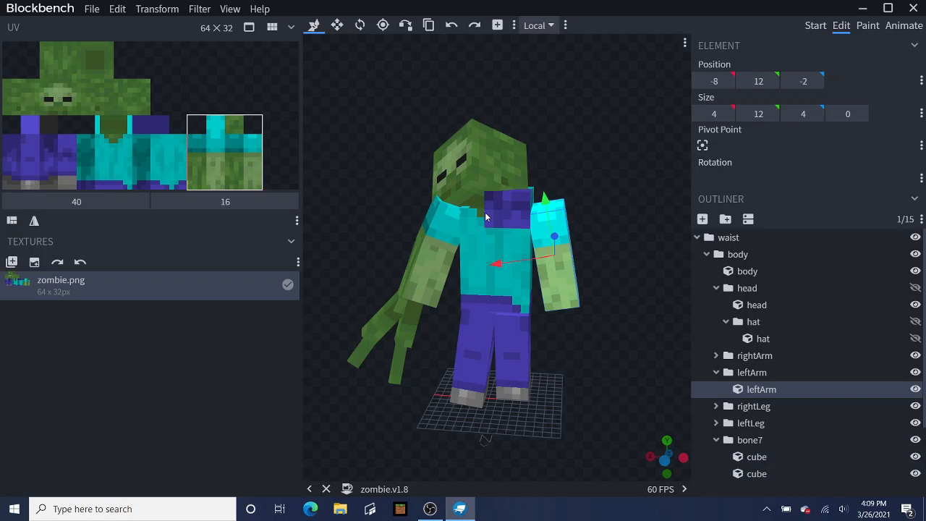
left_click(507, 210)
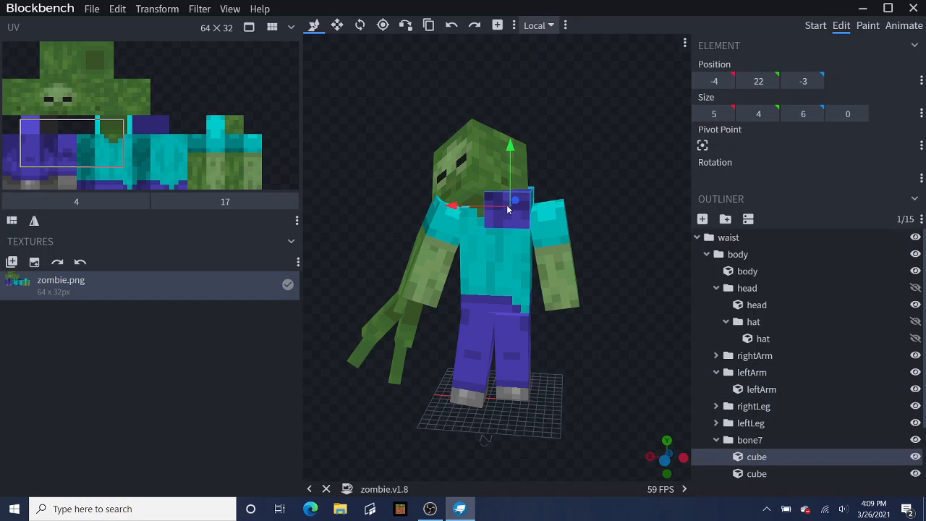
left_click(751, 473)
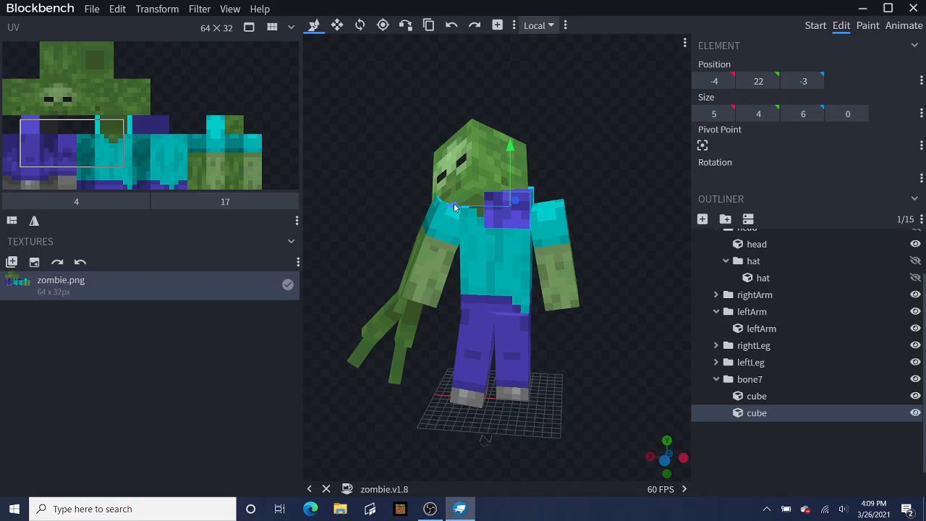
left_click_drag(450, 206, 431, 207)
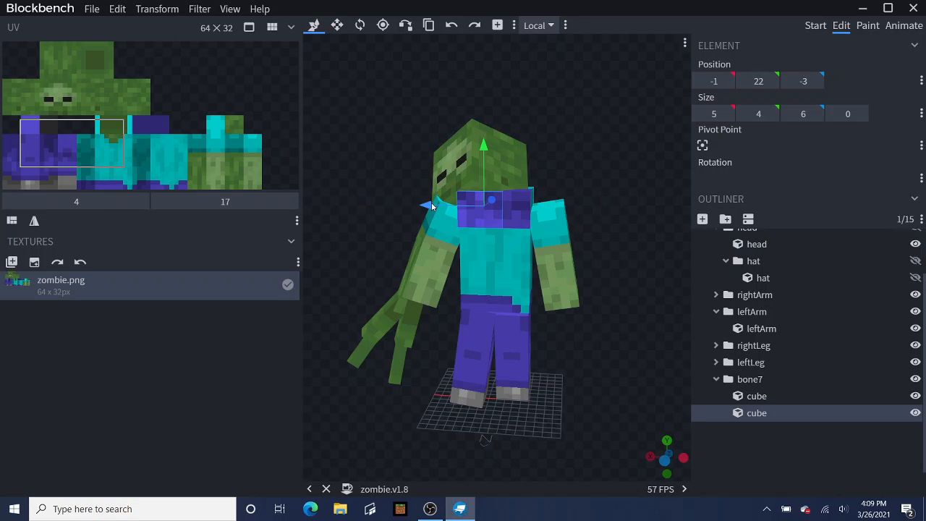
Step: Resize the copied cube to 4 × 4 × 6 at position 1, 21, -3
left_click(337, 26)
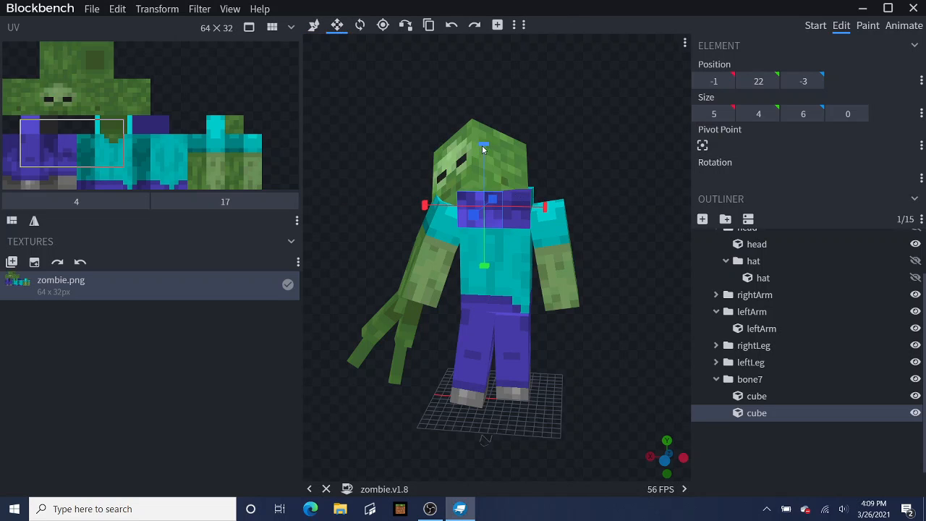
left_click_drag(483, 144, 487, 158)
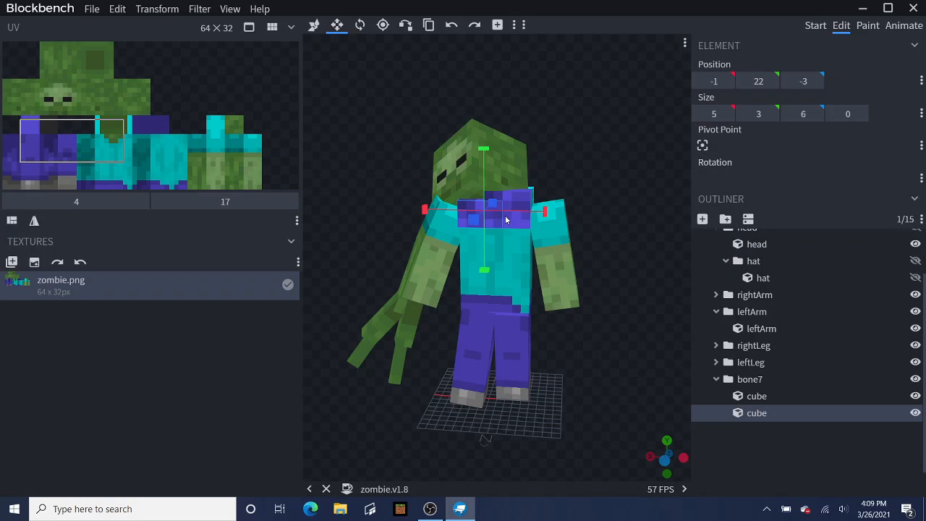
mouse_move(545, 212)
left_mouse_down()
mouse_move(512, 212)
mouse_move(528, 210)
left_mouse_up()
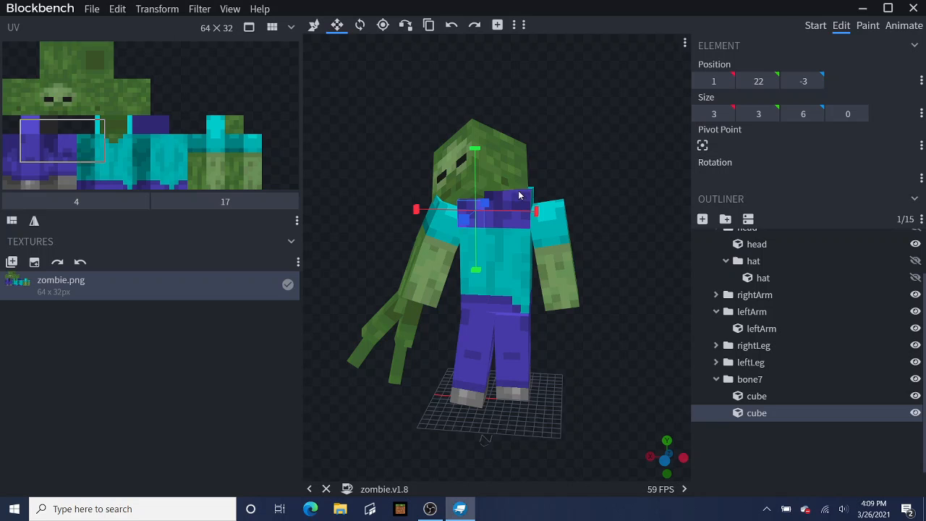
left_click_drag(477, 270, 476, 275)
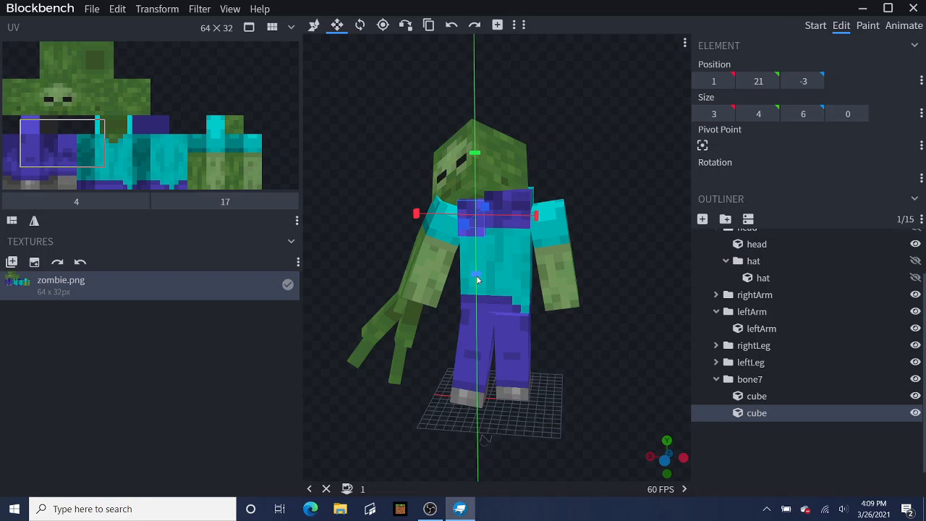
left_click_drag(571, 127, 609, 145)
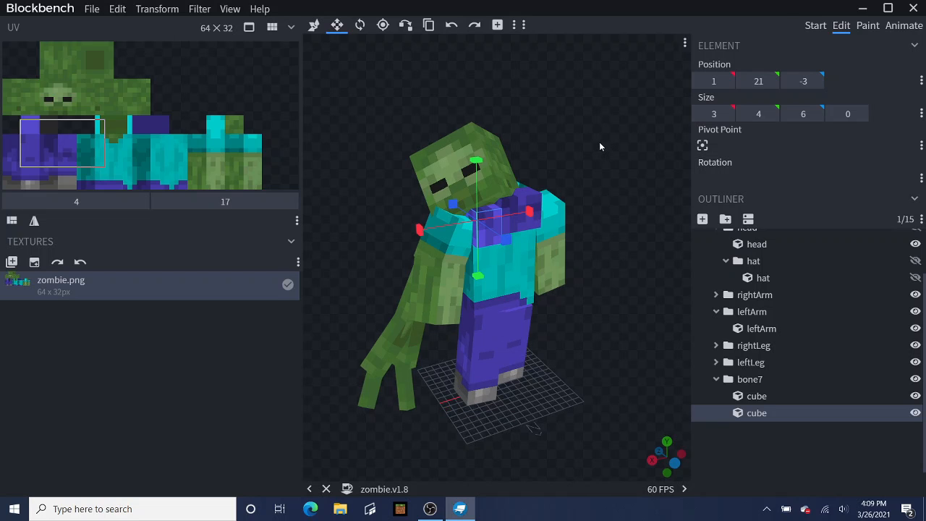
left_click_drag(600, 142, 556, 137)
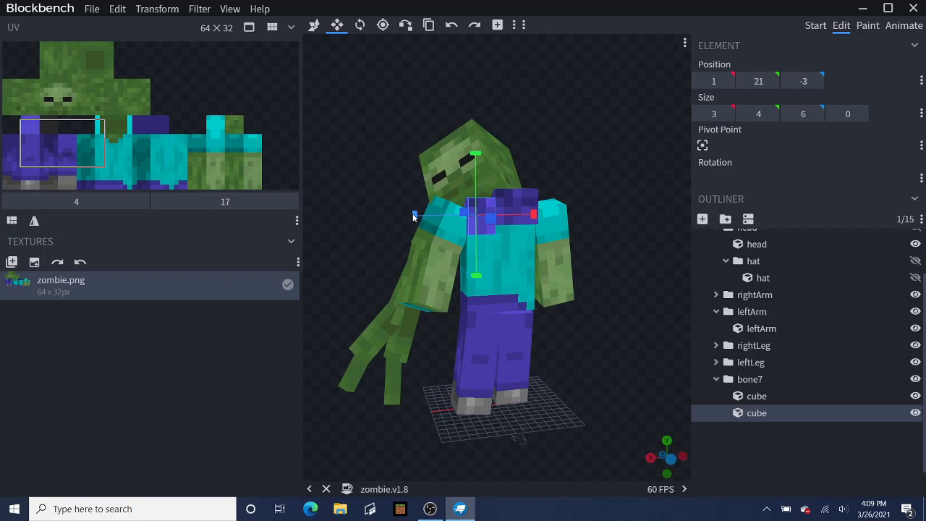
left_click_drag(414, 217, 402, 216)
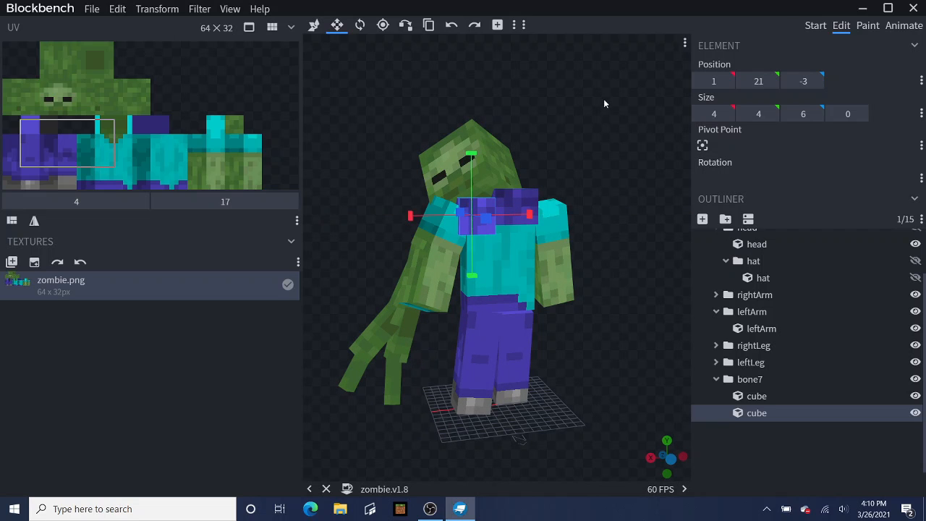
Step: Duplicate the 4 × 4 × 6 cube and move the copy onto the chest at position -3, 18, -3
mouse_move(603, 98)
left_mouse_down()
mouse_move(609, 122)
mouse_move(572, 83)
mouse_move(591, 92)
mouse_move(594, 108)
left_mouse_up()
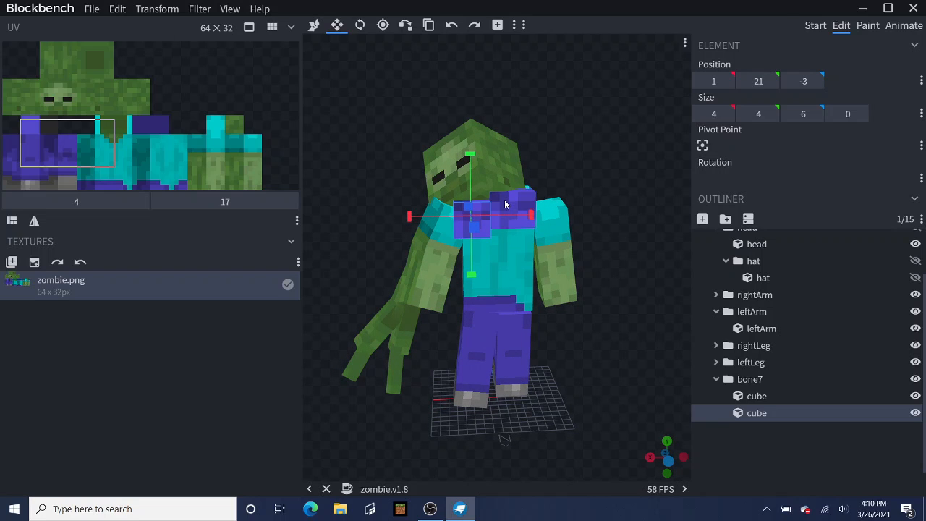
left_click(429, 32)
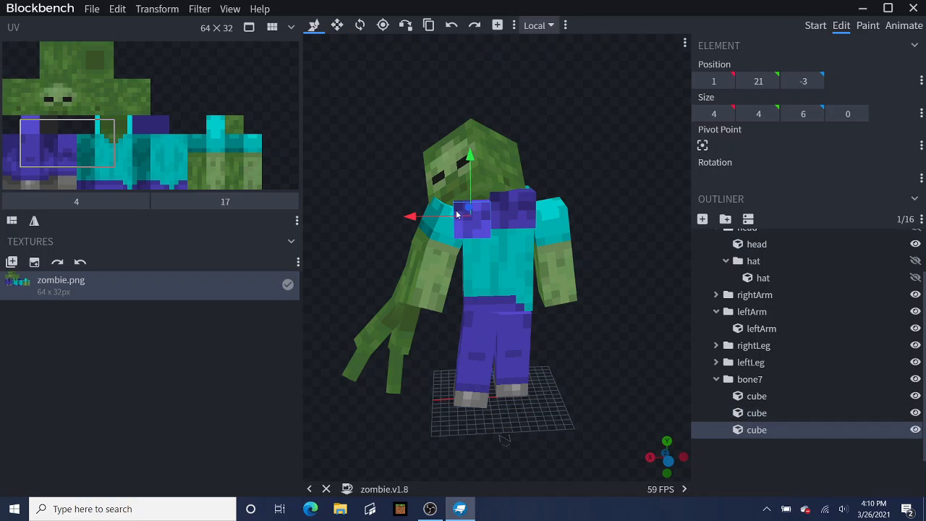
left_click_drag(470, 159, 474, 186)
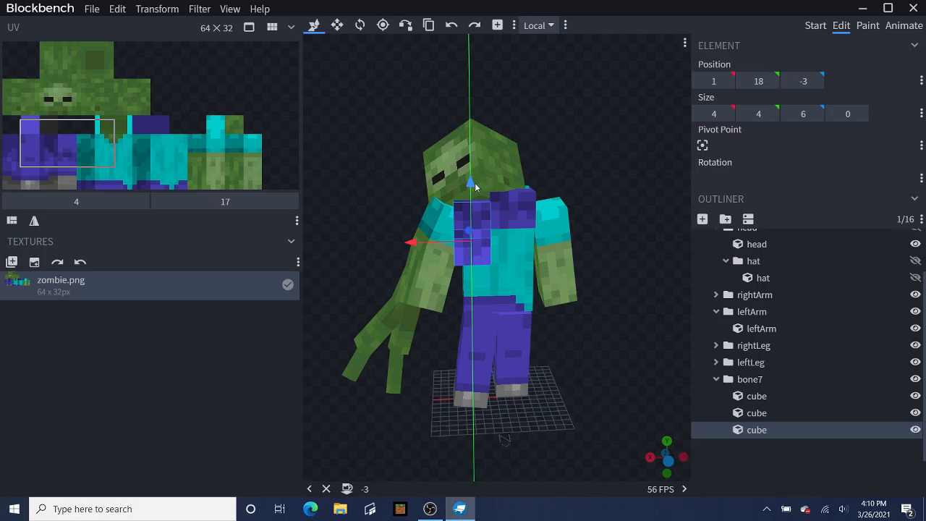
left_click_drag(414, 243, 455, 246)
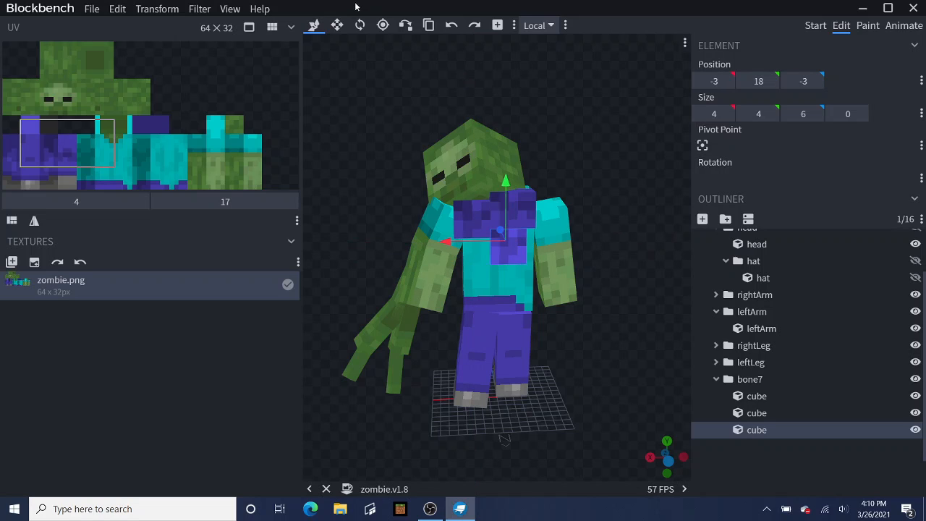
Step: Resize the chest cube to 6 × 6 × 7 at position -4, 17, -4
left_click(337, 25)
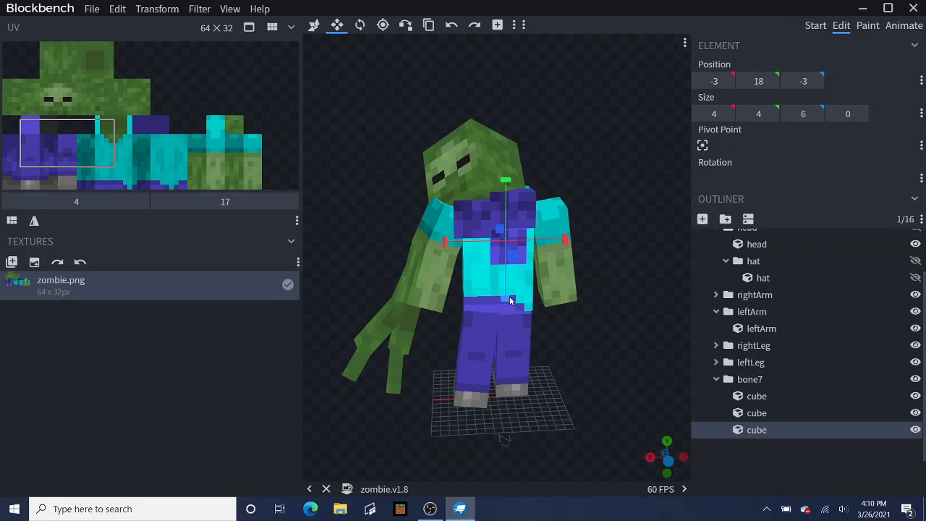
left_click_drag(510, 300, 510, 305)
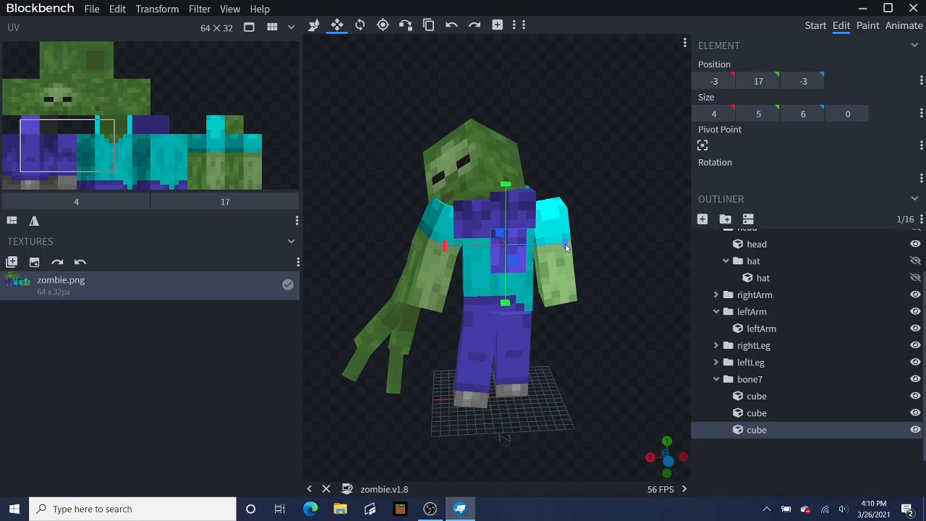
left_click_drag(566, 247, 568, 243)
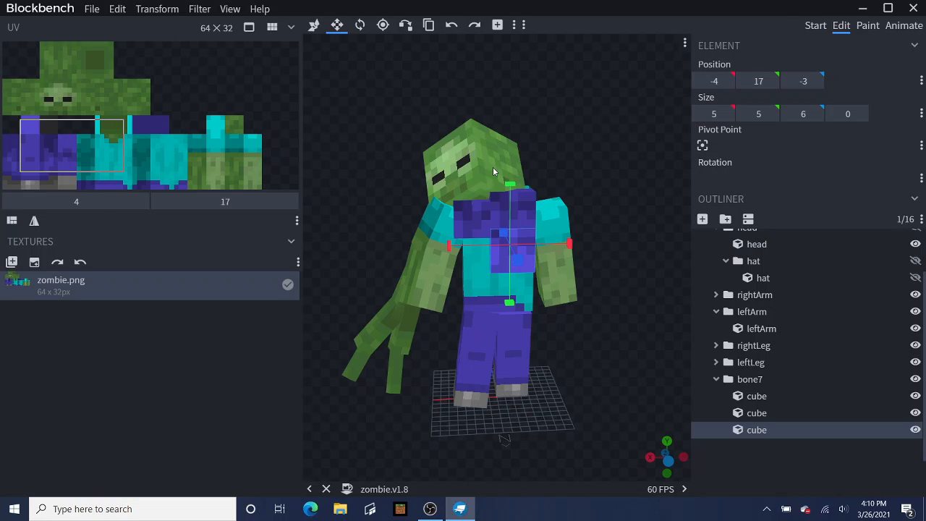
left_click_drag(511, 187, 510, 178)
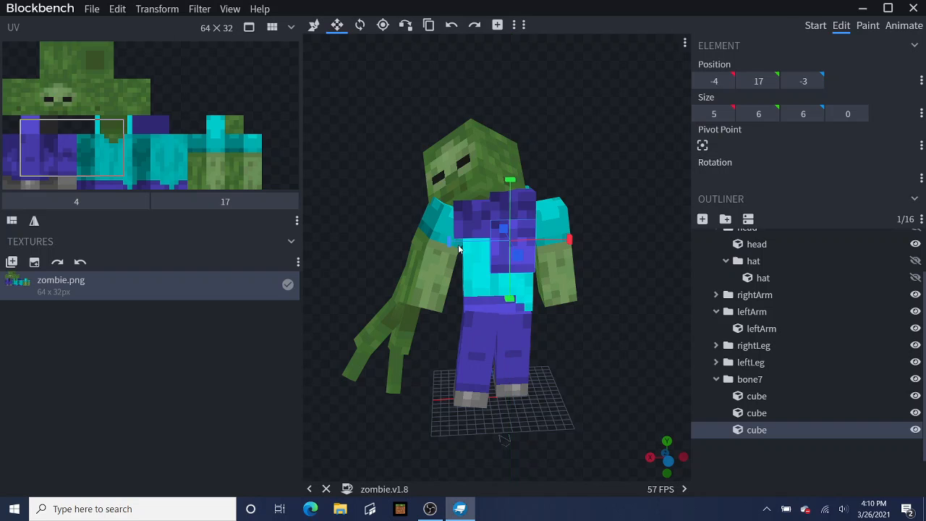
left_click_drag(450, 241, 445, 241)
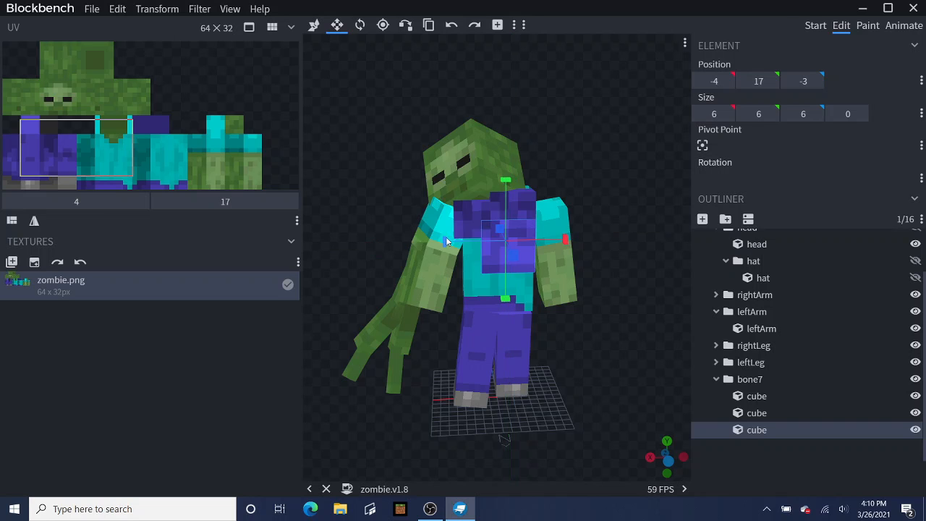
left_click_drag(592, 167, 569, 243)
left_click_drag(602, 209, 562, 189)
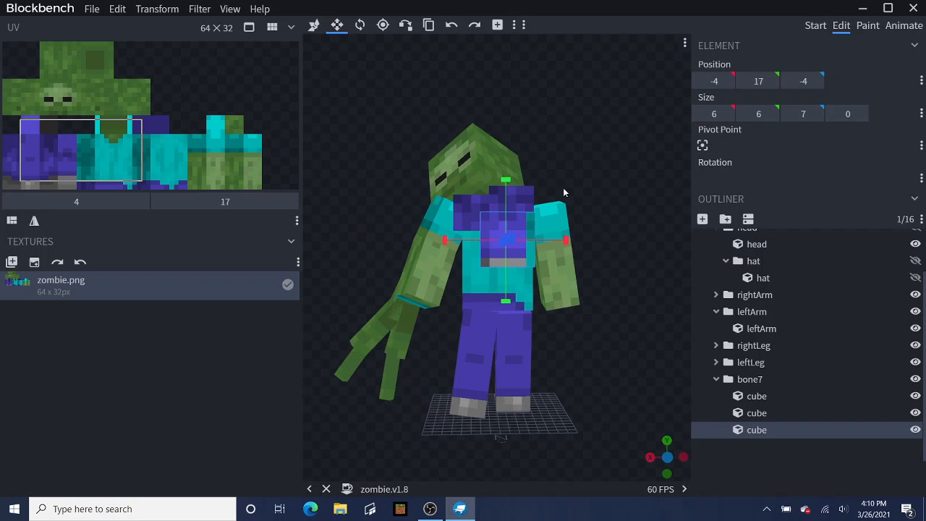
Step: Place the chest cube's UV box over the cyan shirt texture at 16, 19
left_click_drag(93, 144, 146, 157)
left_click_drag(463, 80, 491, 92)
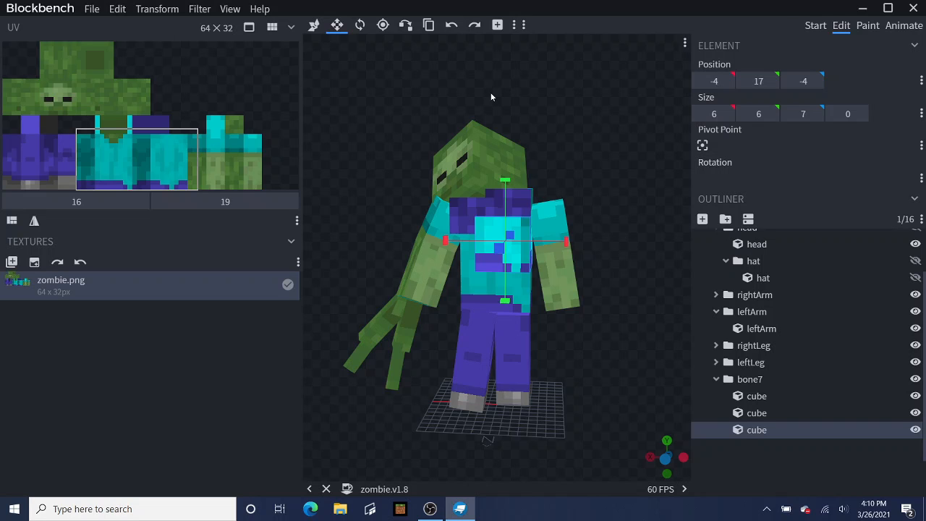
Step: Duplicate the 5 × 4 × 6 cube beside the left shoulder
left_click(526, 202)
left_click_drag(593, 149, 612, 170)
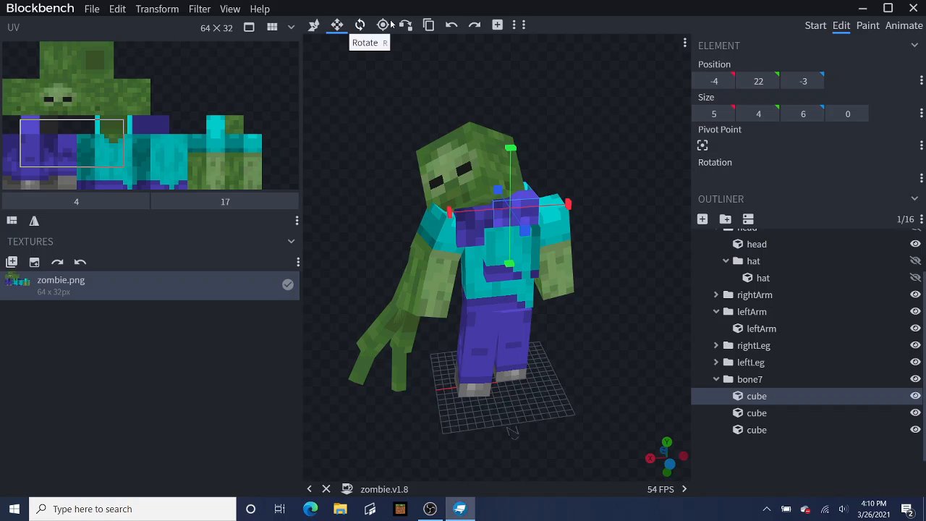
left_click(428, 25)
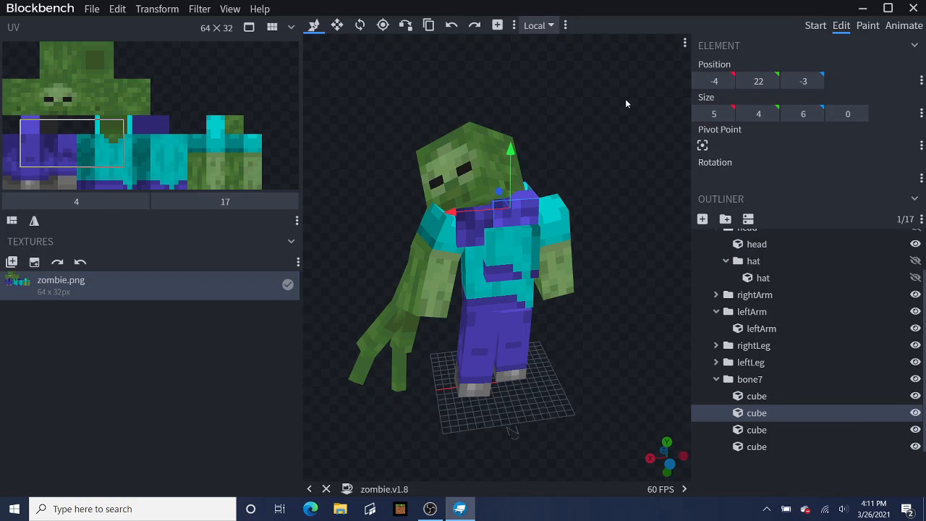
Step: Add a group inside bone7 and move the duplicated 5 × 4 × 6 shoulder cube into it
left_click(746, 379)
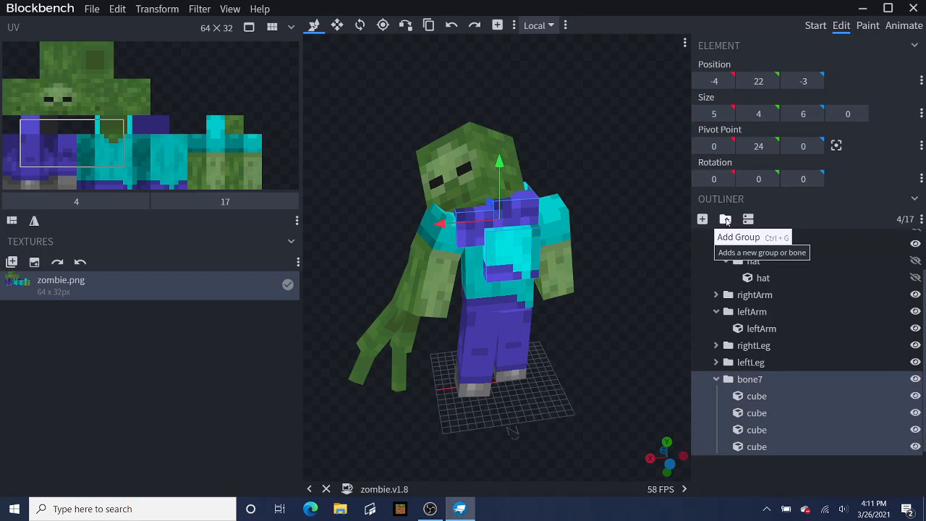
left_click(725, 219)
left_click(752, 362)
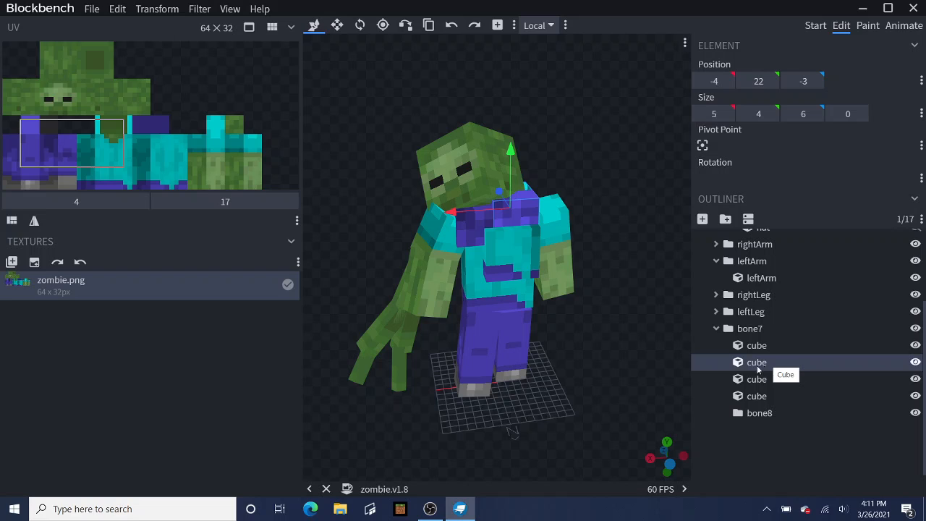
left_click(754, 395)
left_click(752, 382)
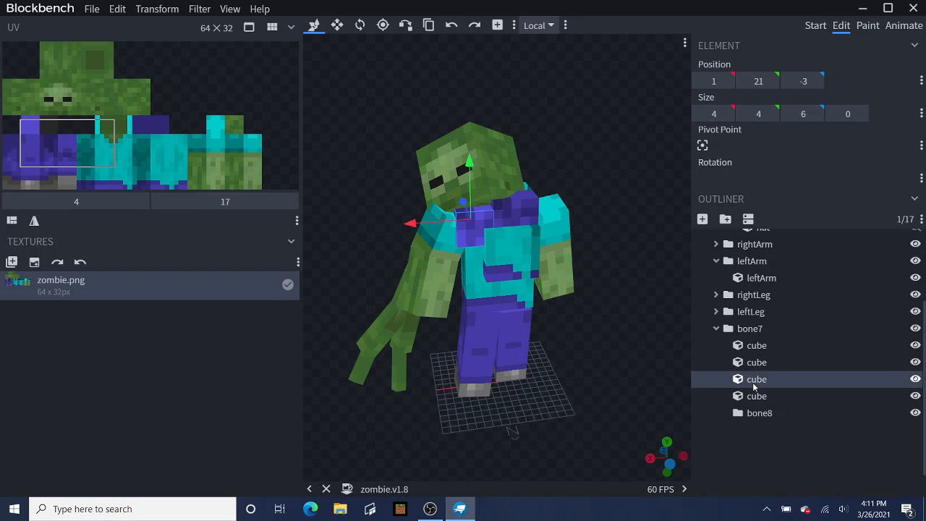
left_click(756, 363)
left_click(754, 345)
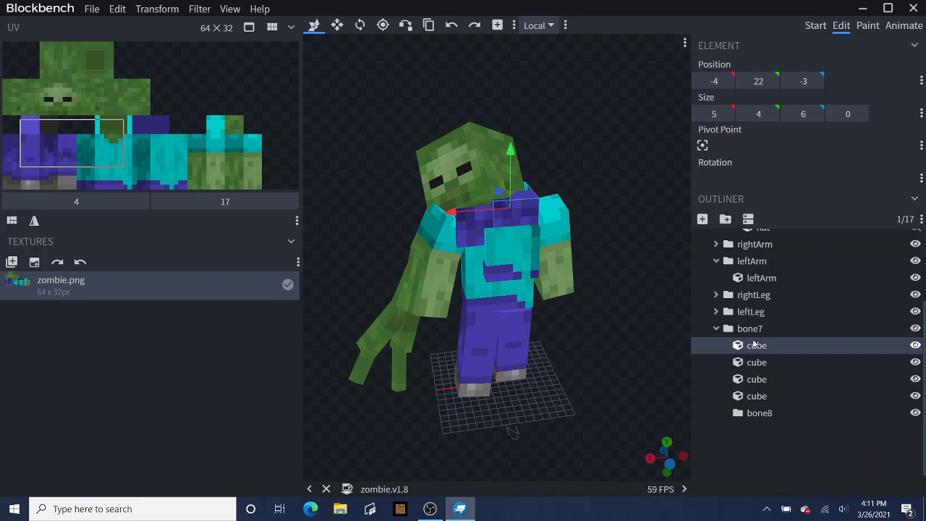
left_click_drag(757, 363, 763, 413)
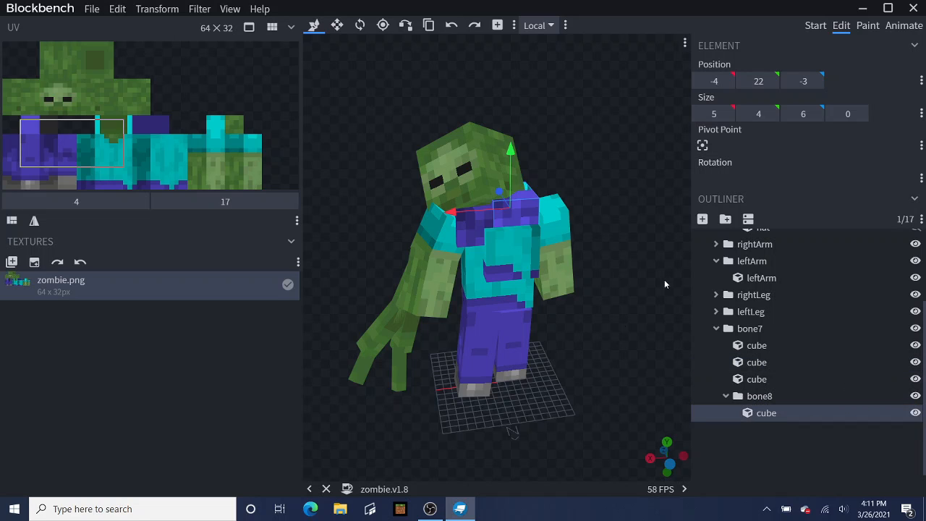
Step: Raise the bone8 cube and shorten it from below to 5 × 2 × 6 at position -4, 25, -3
left_click_drag(587, 282, 568, 311)
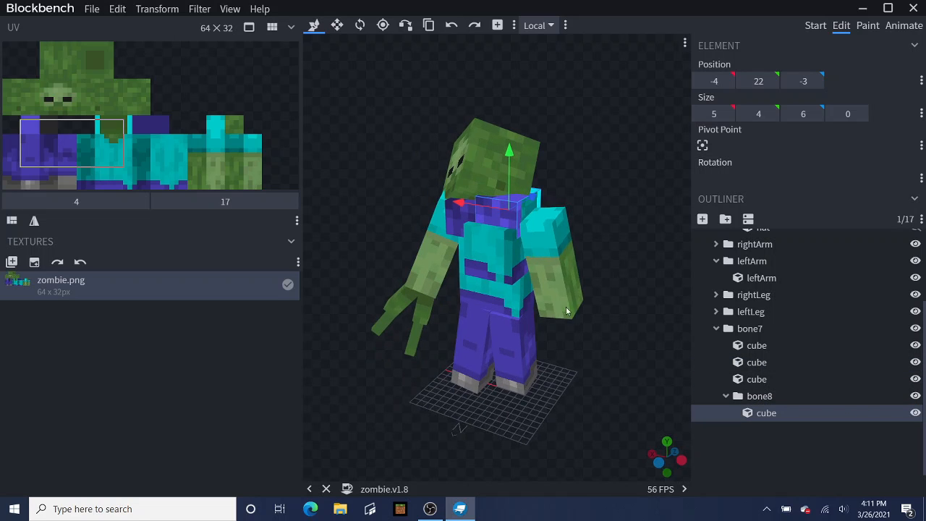
left_click_drag(507, 150, 509, 147)
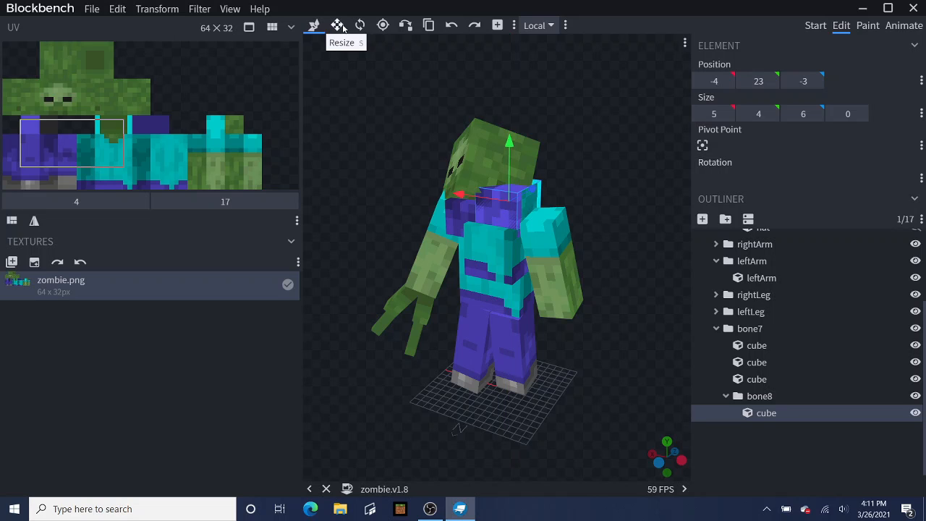
left_click(337, 25)
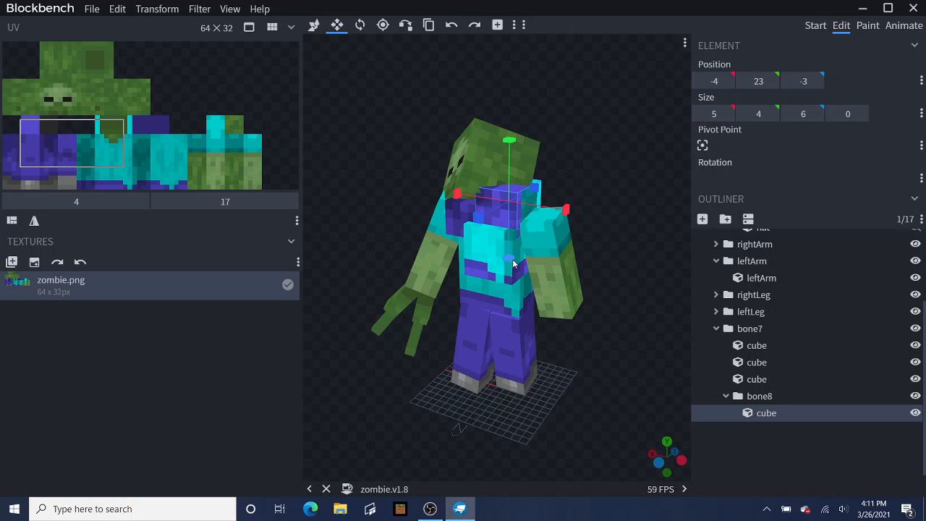
left_click_drag(513, 261, 518, 243)
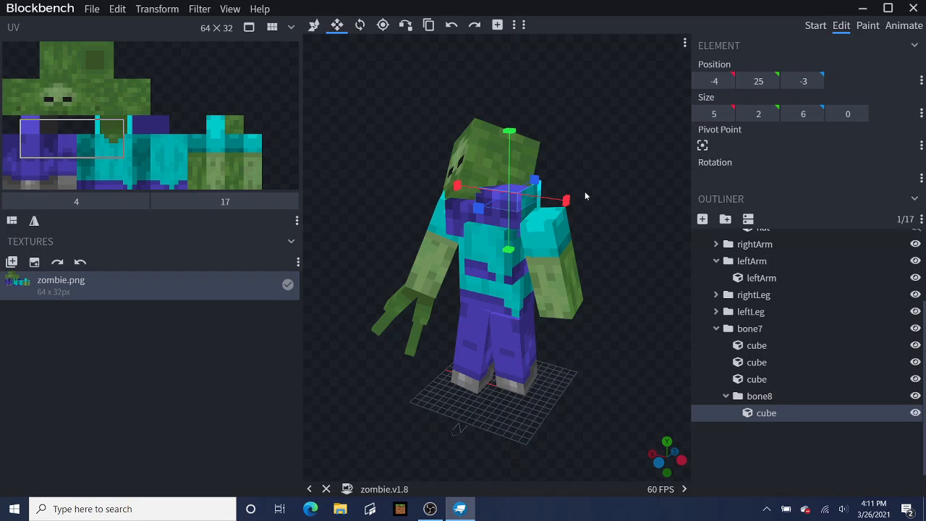
Step: Center the bone8 group's pivot on its cube and rotate the group 25° around the Z axis
left_click(360, 25)
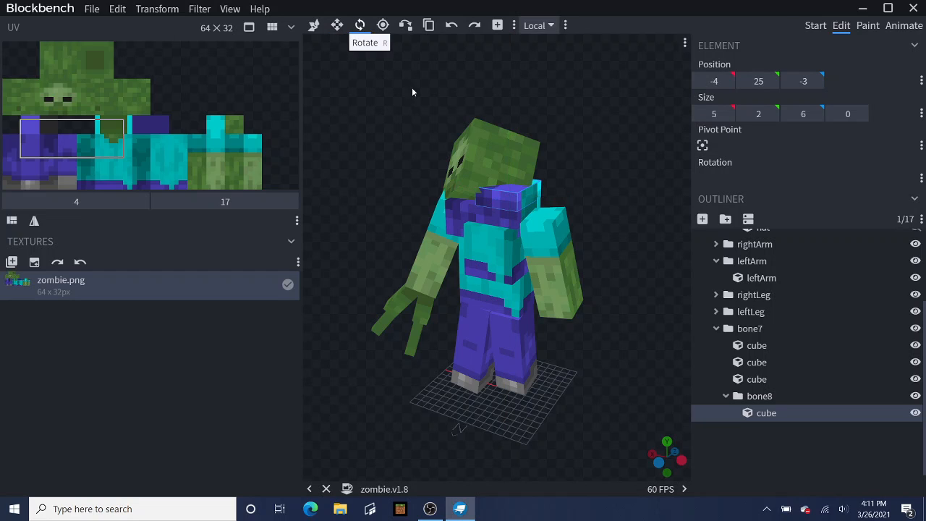
double_click(515, 205)
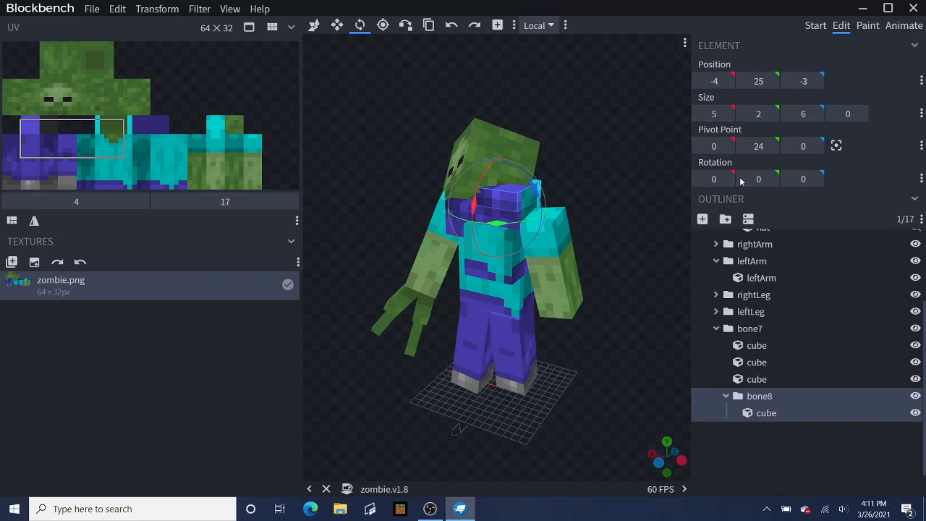
left_click(838, 148)
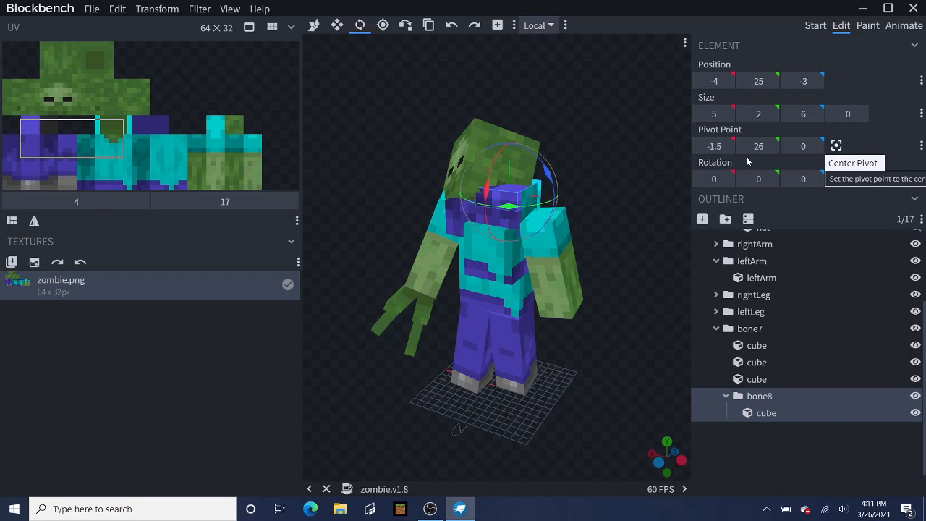
left_click_drag(546, 176, 671, 141)
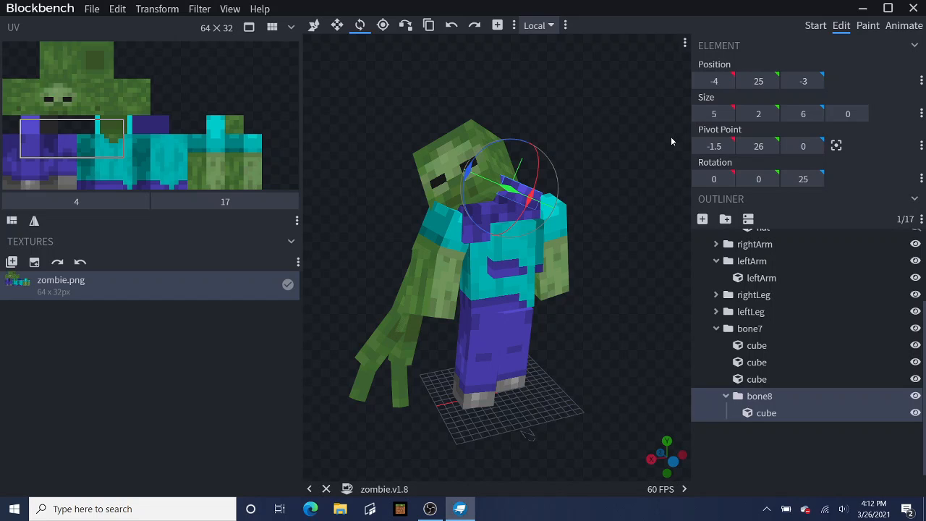
Step: Tilt the bone8 group to -7.5° around the X axis
left_click_drag(671, 136, 536, 196)
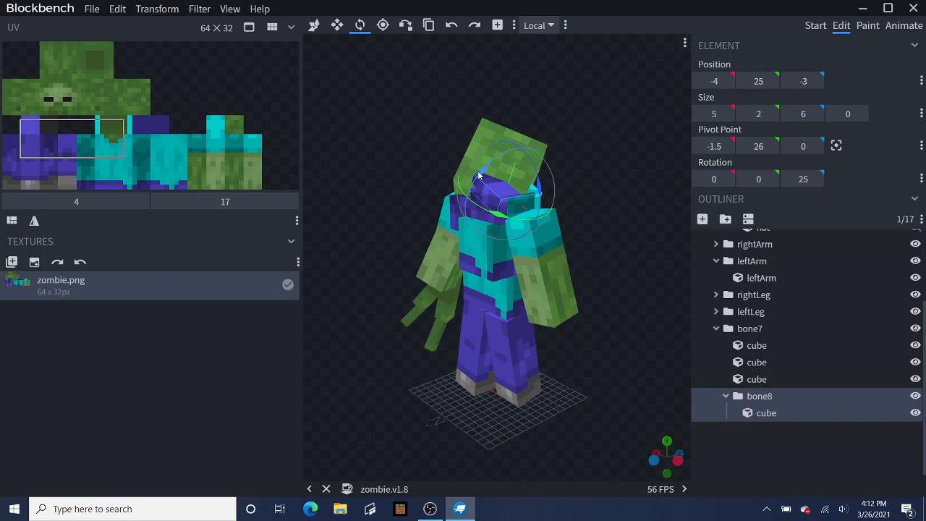
left_click_drag(481, 176, 475, 179)
left_click_drag(644, 137, 703, 129)
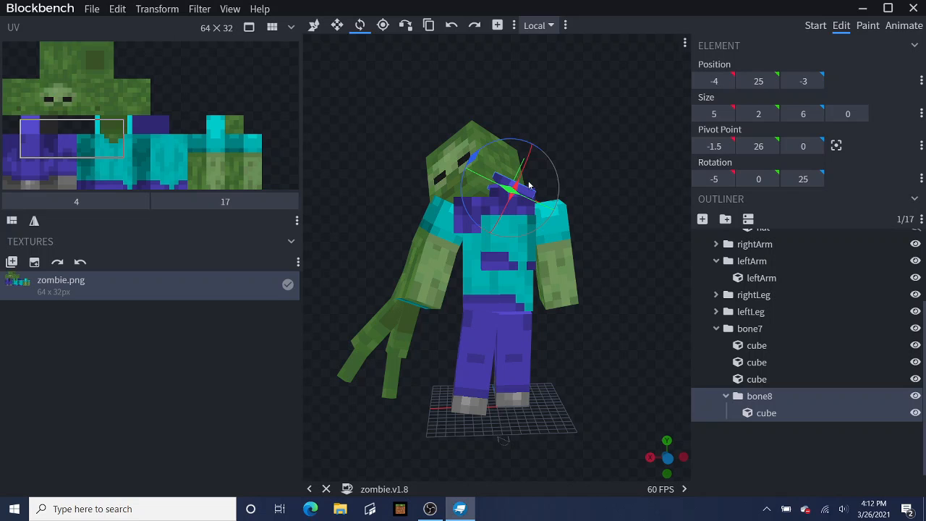
left_click_drag(586, 141, 587, 167)
left_click_drag(527, 199, 524, 201)
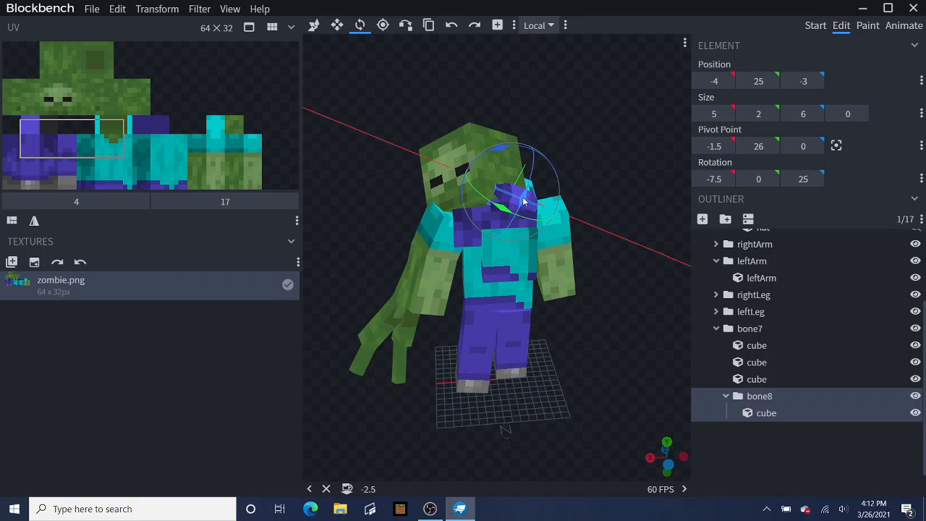
left_click_drag(581, 160, 589, 87)
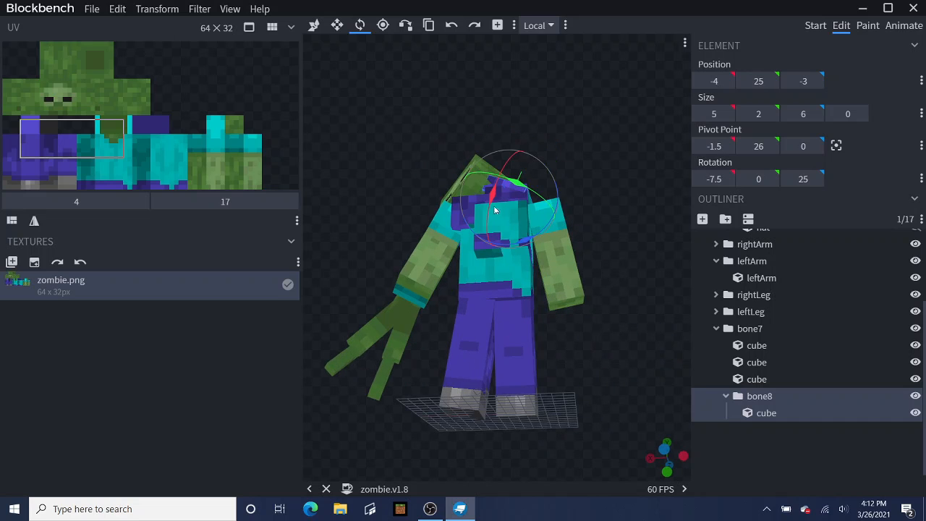
Step: Add a second nested group inside bone7
left_click(483, 248)
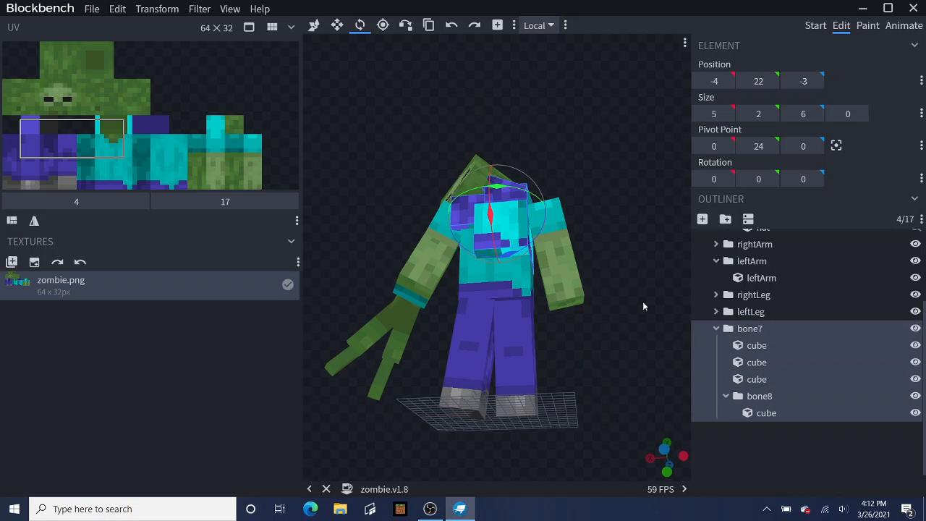
left_click(748, 333)
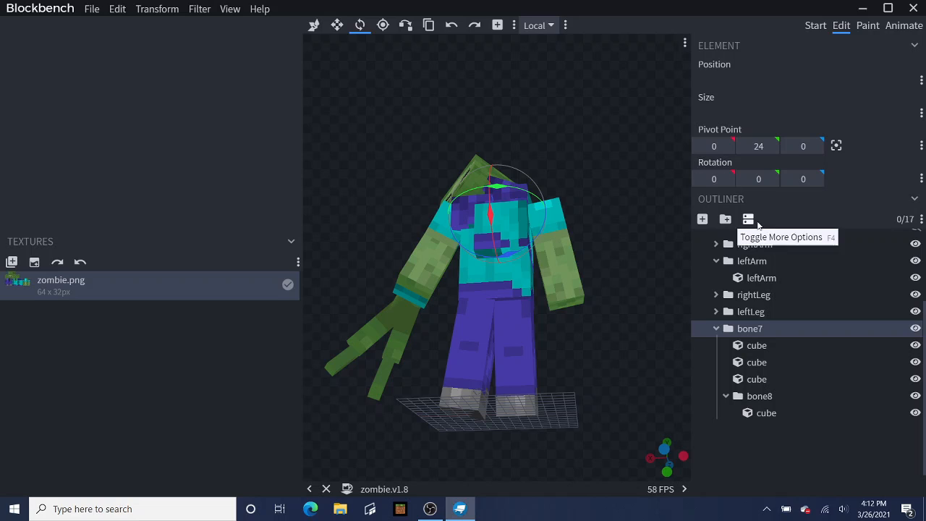
left_click(724, 219)
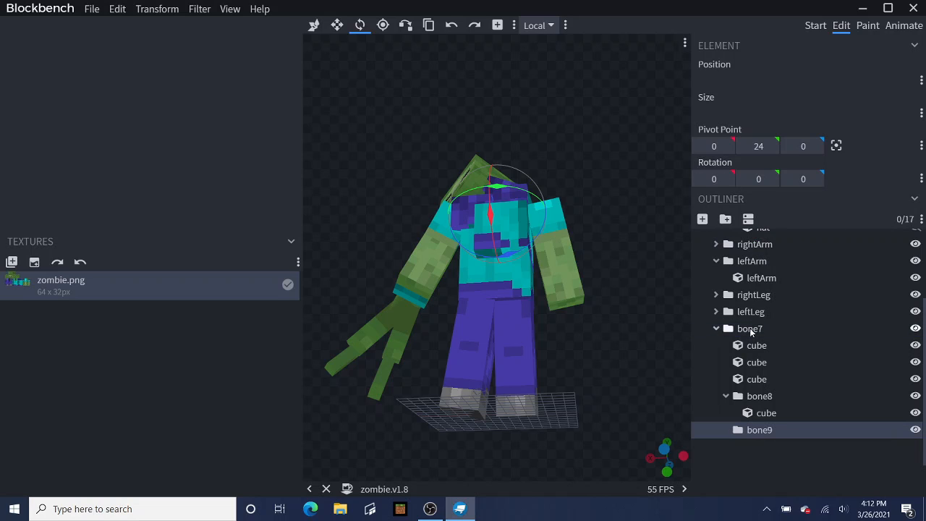
Step: Duplicate the 6 × 6 × 7 chest cube and move the copy into the bone9 group
left_click(518, 236)
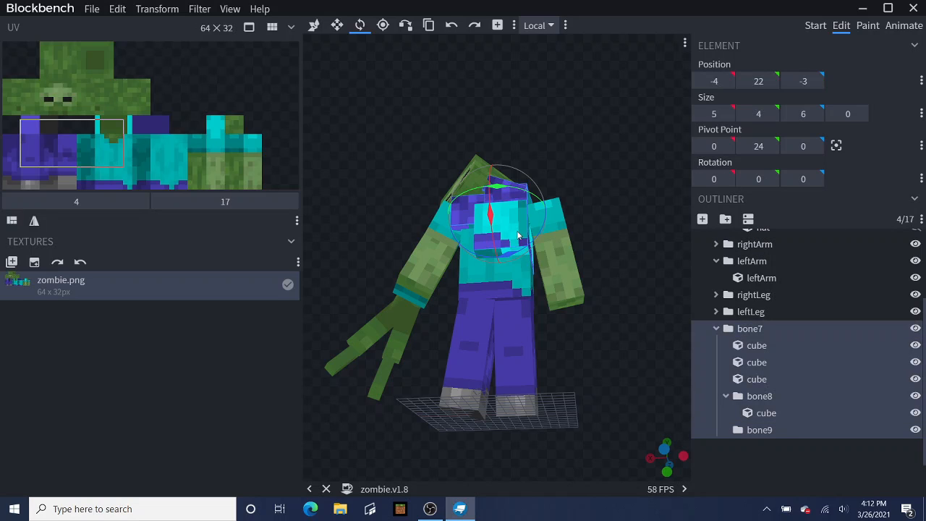
left_click(314, 25)
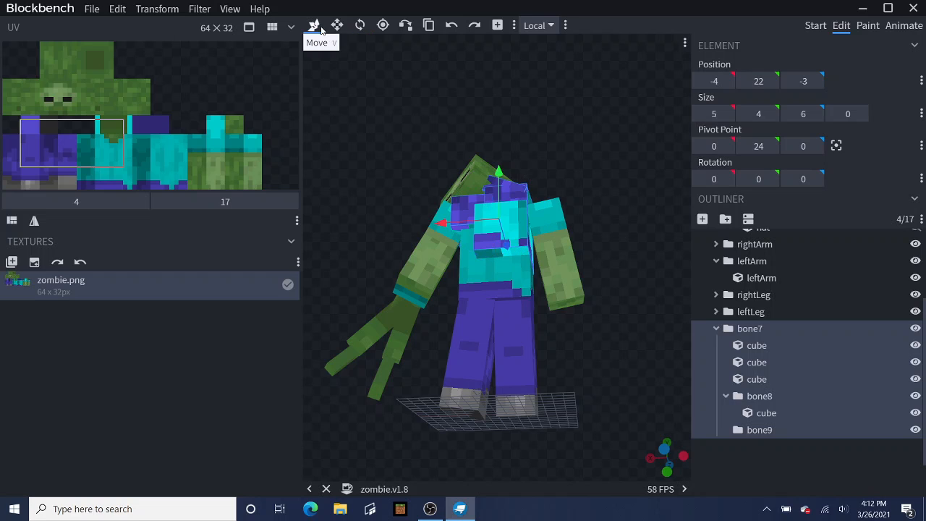
left_click(517, 220)
left_click_drag(612, 222, 631, 261)
left_click(427, 26)
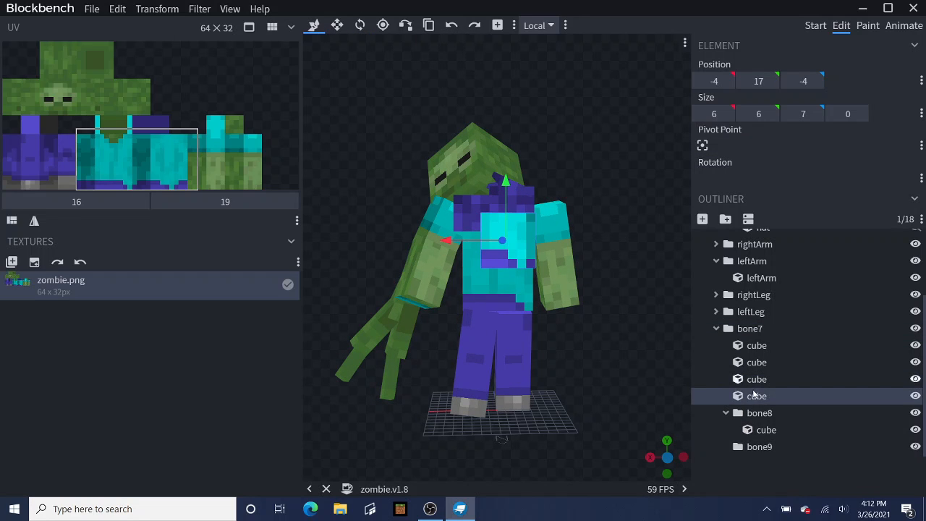
left_click_drag(755, 396, 756, 447)
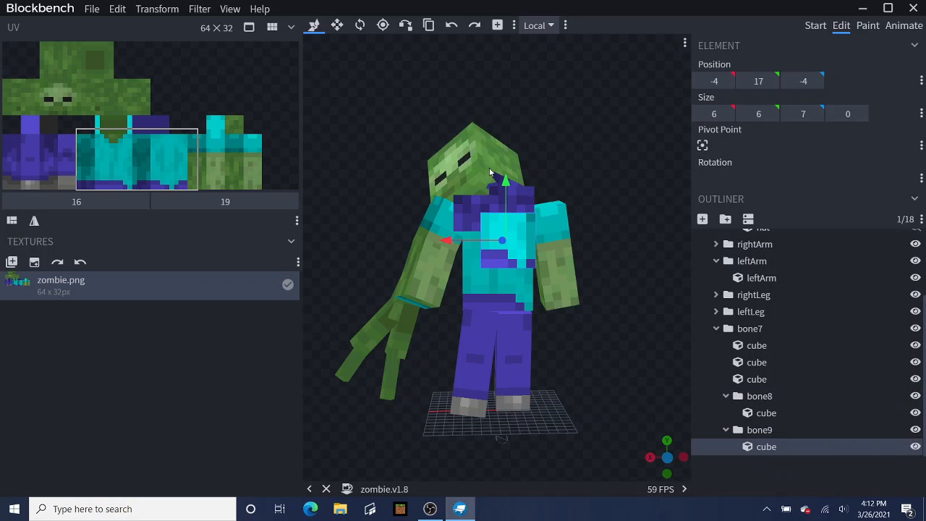
Step: Lower the bone9 cube to position -4, 15, -4 and resize it to 6 × 3 × 2
left_click_drag(506, 184, 504, 199)
left_click(337, 25)
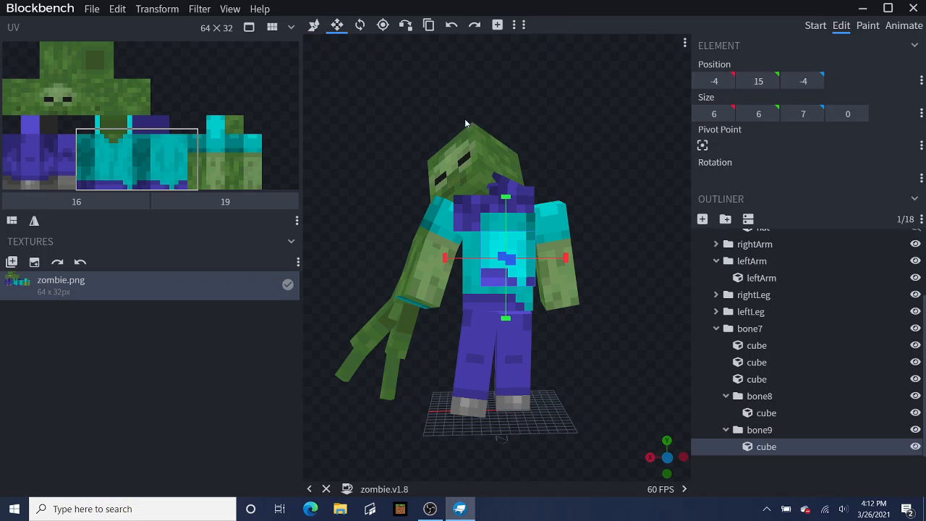
left_click_drag(590, 212, 474, 213)
left_click_drag(553, 259, 520, 261)
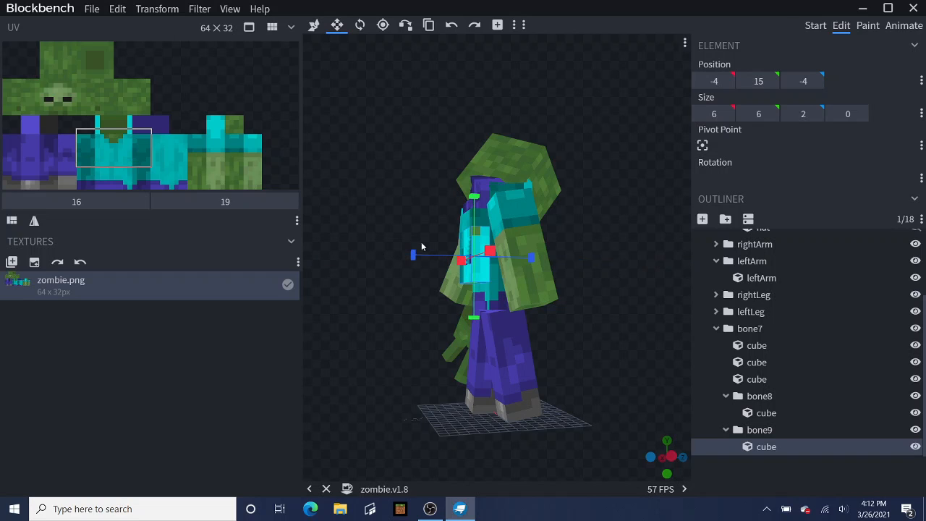
left_click_drag(469, 323, 465, 227)
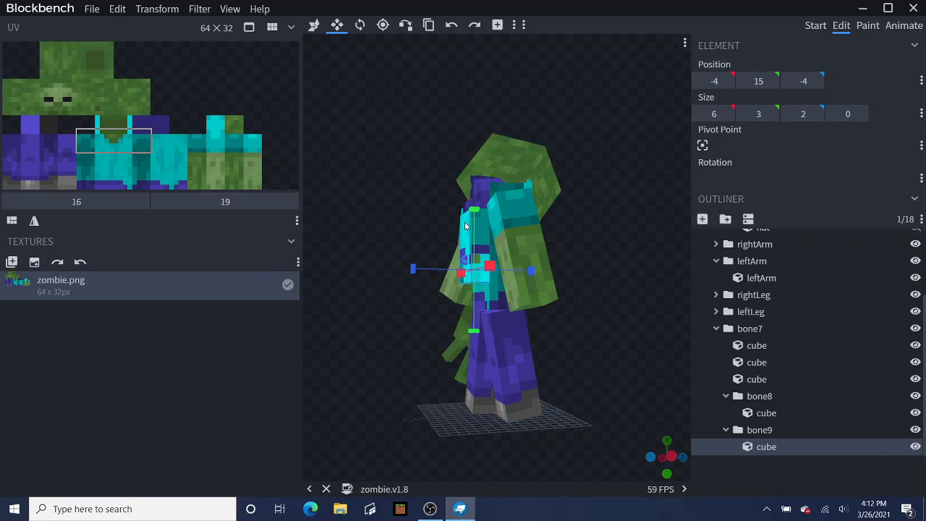
Step: Center the bone9 group's pivot on its cube and rotate the group to -42.5° around the X axis
left_click(360, 26)
left_click(469, 272)
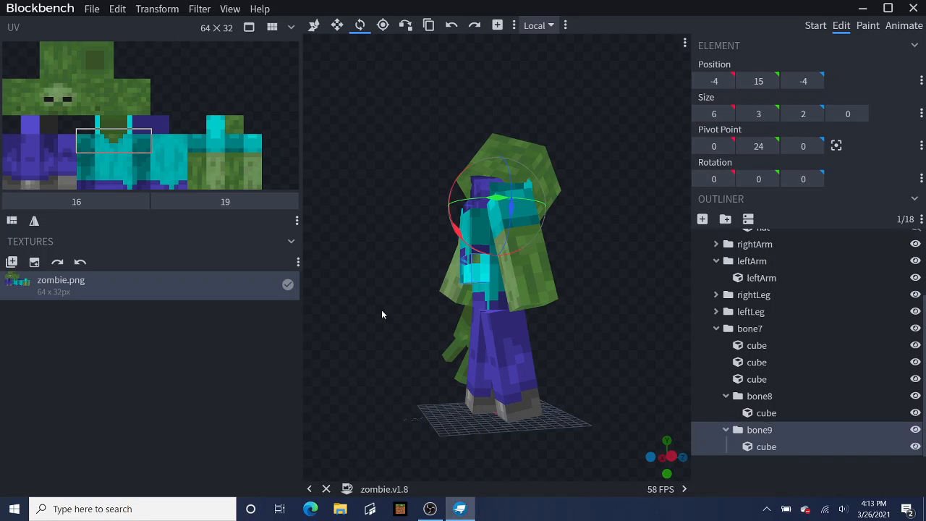
left_click_drag(382, 314, 472, 288)
left_click(841, 150)
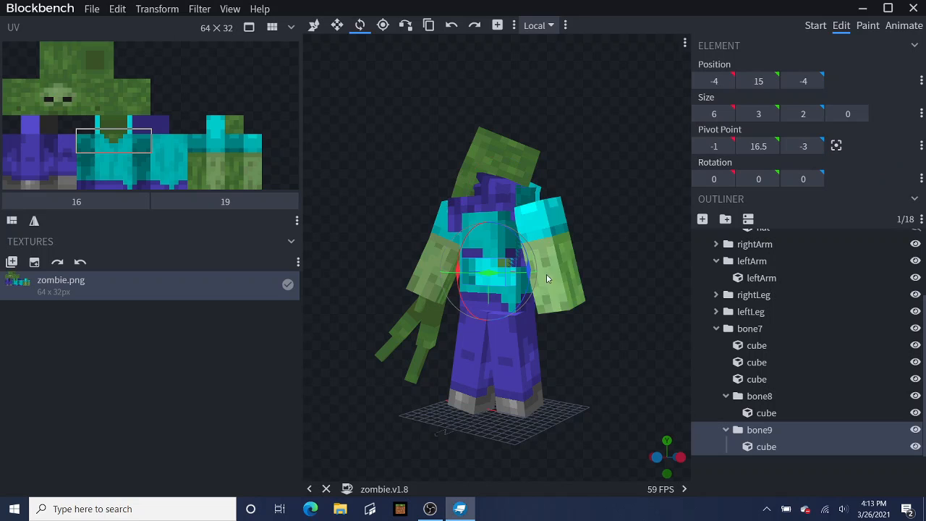
left_click_drag(683, 222, 649, 228)
left_click_drag(435, 268, 435, 291)
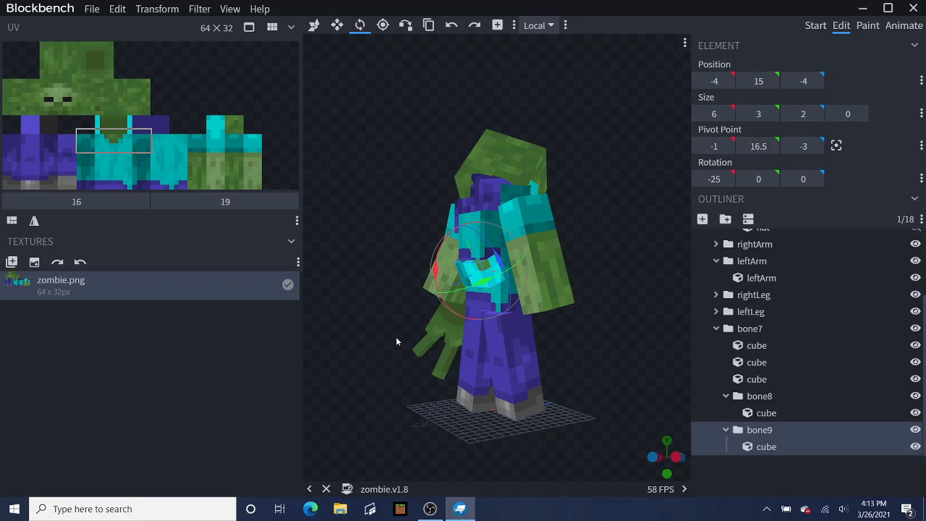
left_click_drag(396, 336, 515, 335)
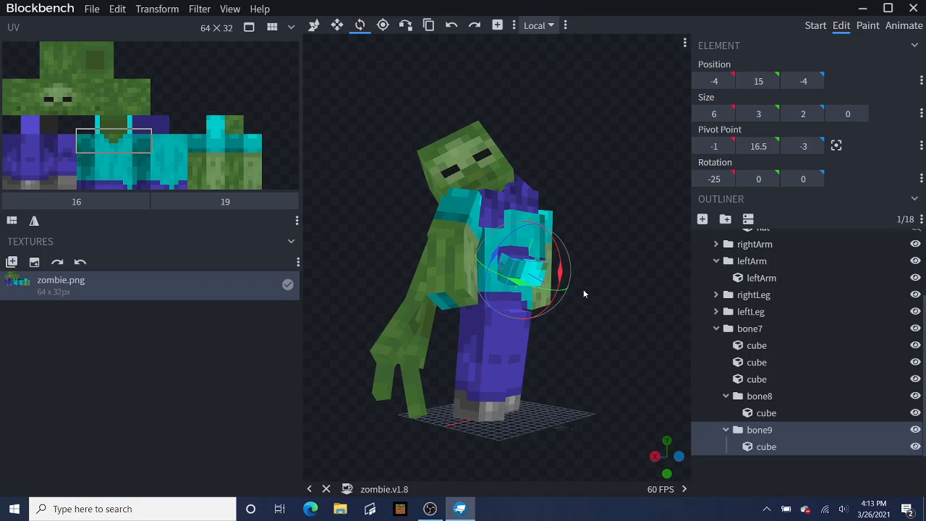
left_click_drag(561, 269, 568, 297)
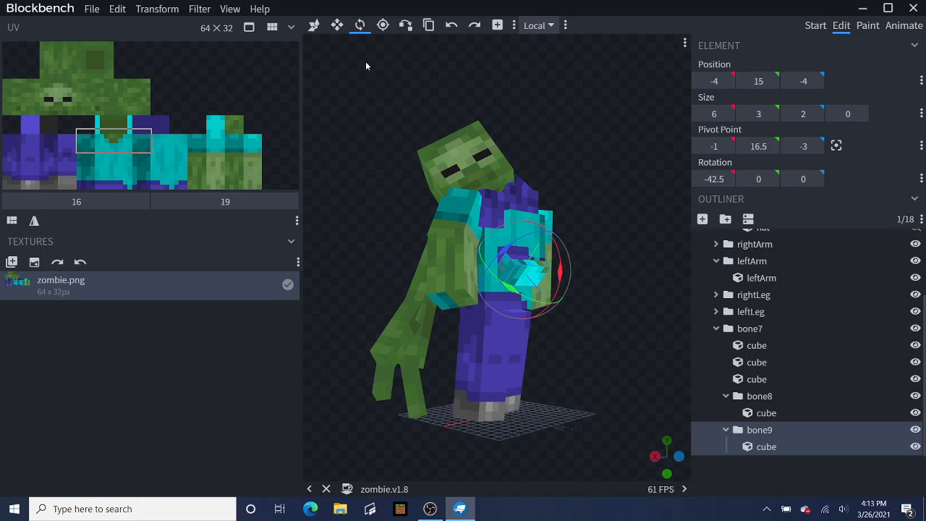
Step: Add another empty group inside bone7 after bone9
left_click(314, 26)
left_click_drag(591, 137, 443, 154)
left_click_drag(532, 273, 703, 262)
left_click(489, 244)
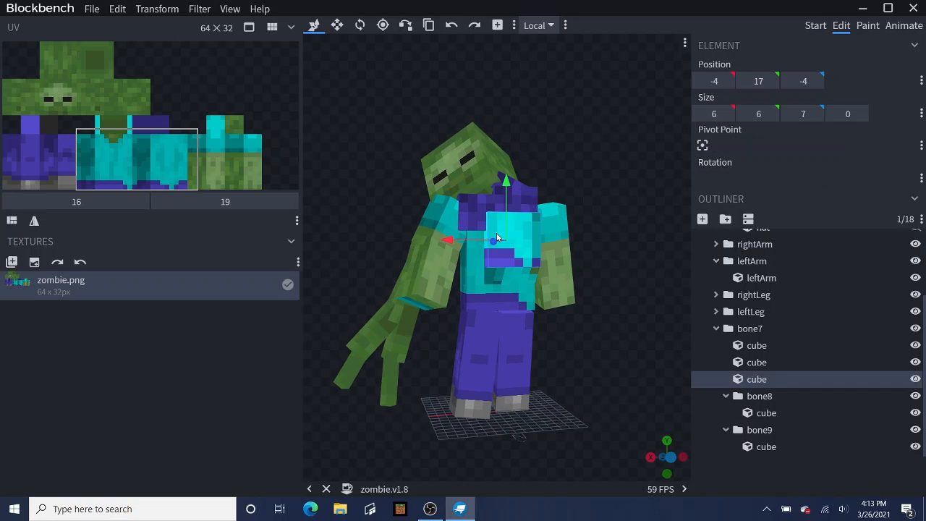
left_click(762, 327)
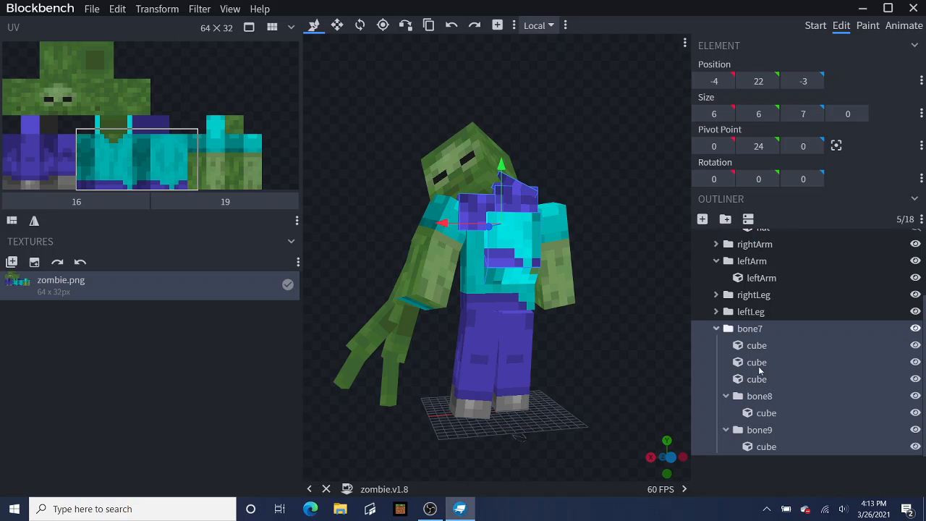
left_click(727, 325)
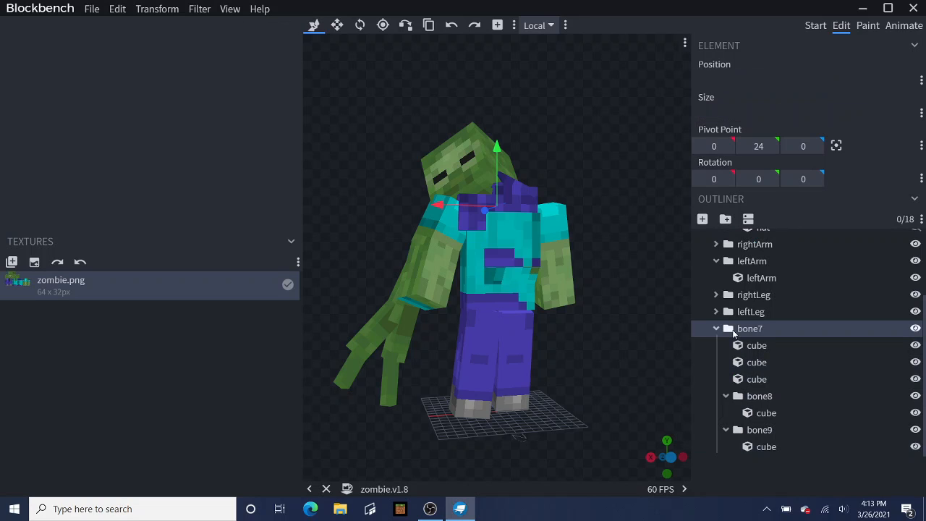
left_click(726, 220)
scroll(752, 304, "down", 1)
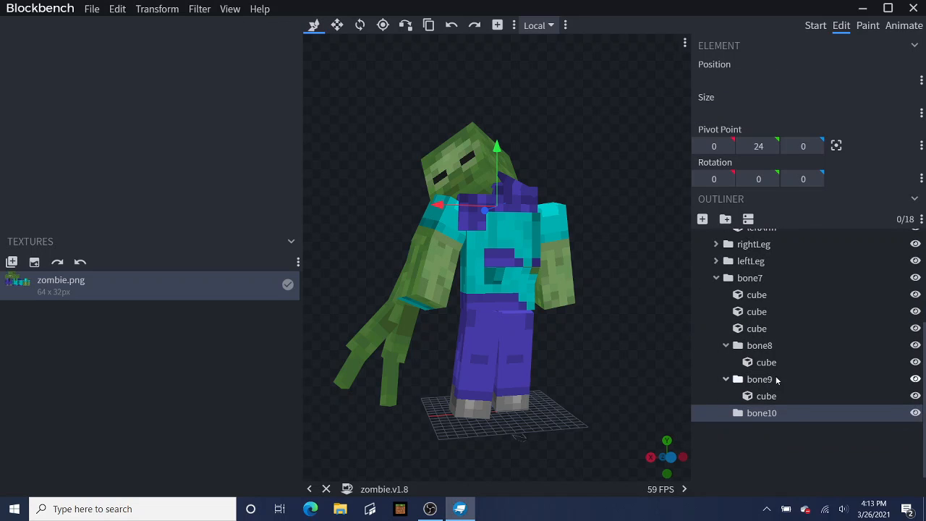
Step: Duplicate the 6 × 6 × 7 chest cube in bone7 and place the copy inside bone10
left_click(522, 252)
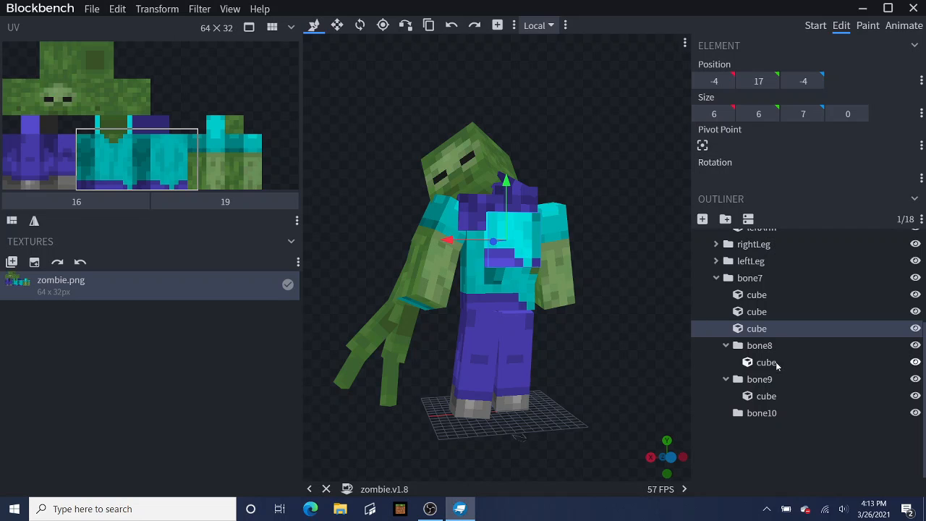
left_click(428, 25)
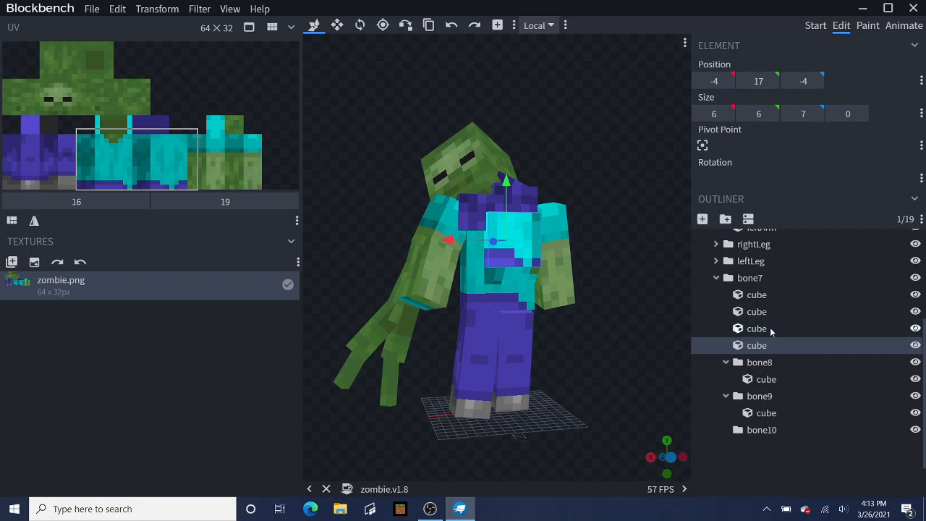
left_click_drag(767, 345, 765, 431)
left_click(752, 439)
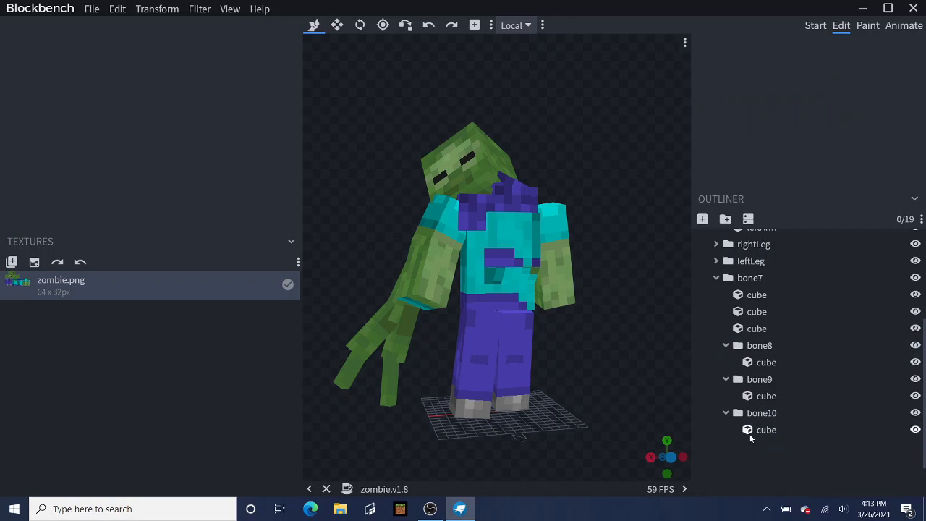
left_click(754, 432)
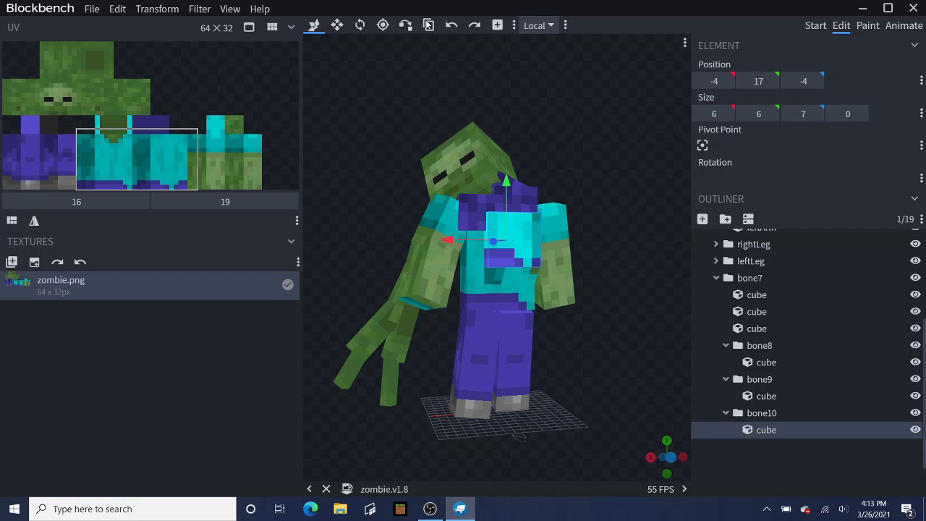
Step: Reduce the depth of the bone10 cube to 2 by pulling in its back side
left_click(337, 26)
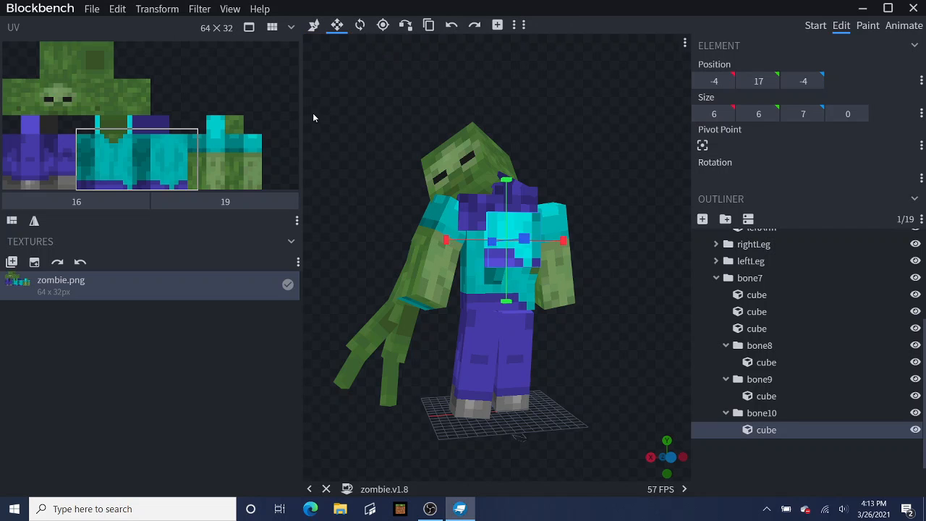
left_click_drag(316, 116, 393, 120)
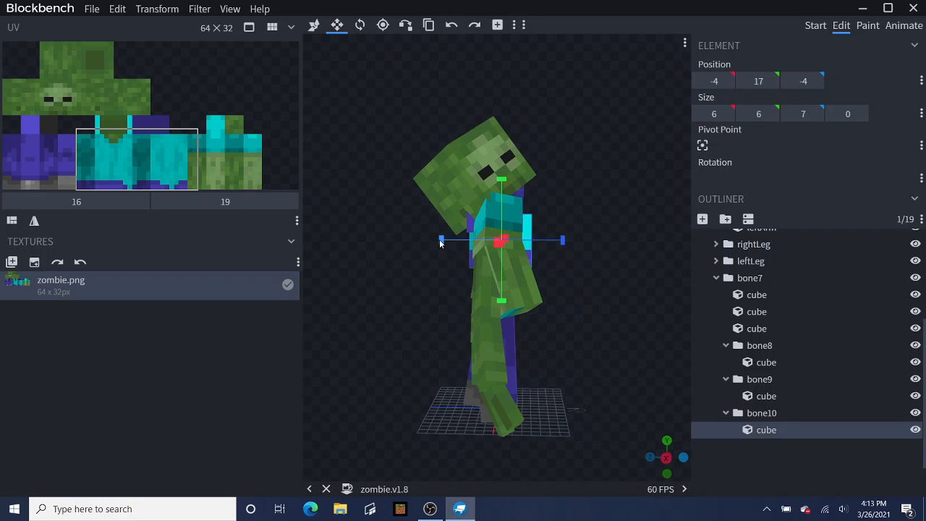
left_click_drag(441, 240, 462, 239)
left_click_drag(554, 217, 415, 252)
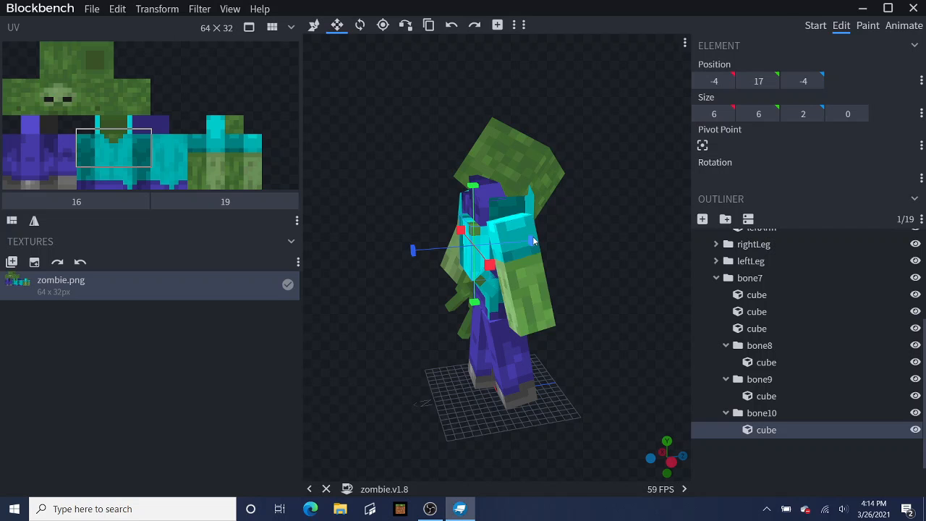
mouse_move(533, 240)
left_mouse_down()
mouse_move(524, 241)
mouse_move(533, 241)
left_mouse_up()
left_click_drag(411, 369, 508, 351)
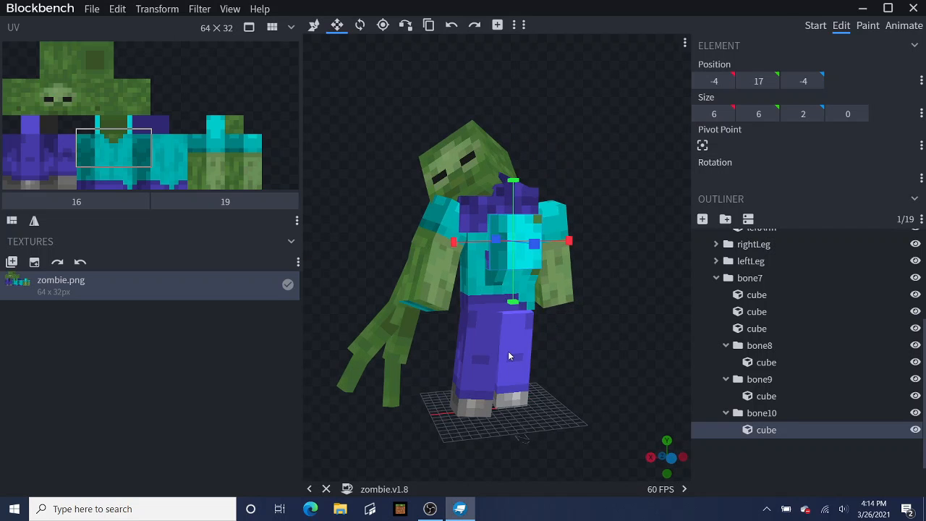
Step: Move the bone10 cube along the X axis to -1, and narrow its width to 2 so it starts at X 3
left_click(313, 25)
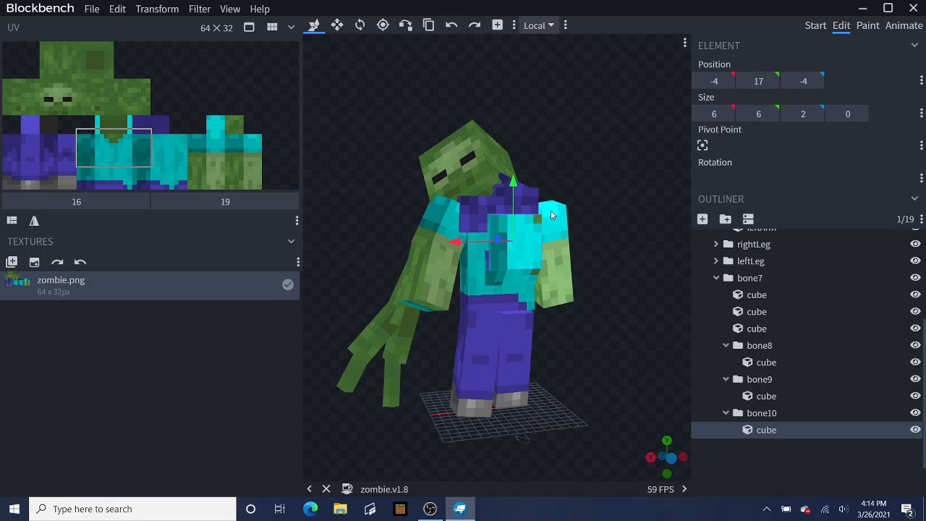
left_click_drag(458, 242, 423, 246)
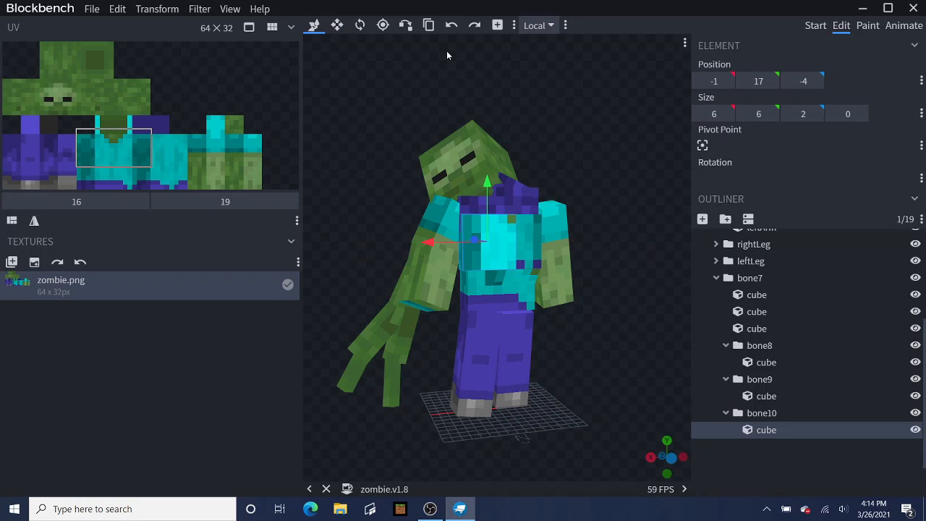
left_click(337, 26)
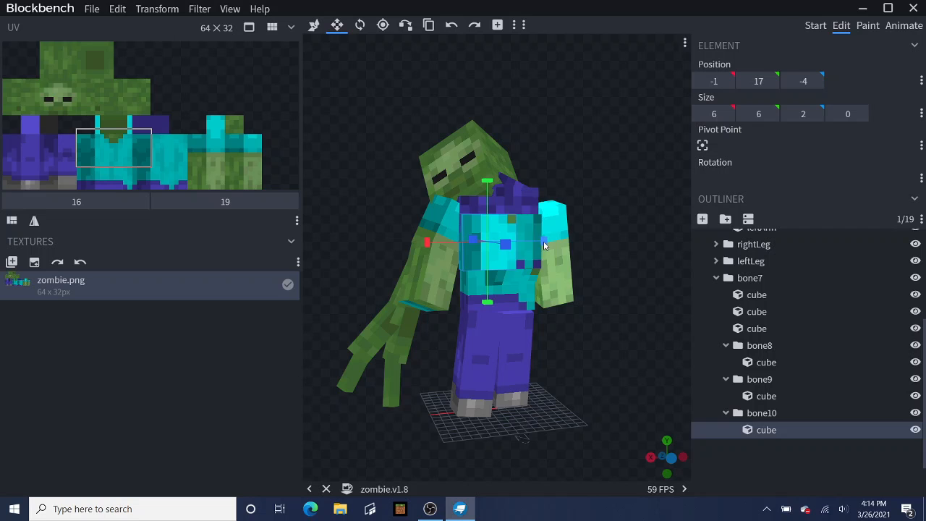
left_click_drag(543, 241, 510, 247)
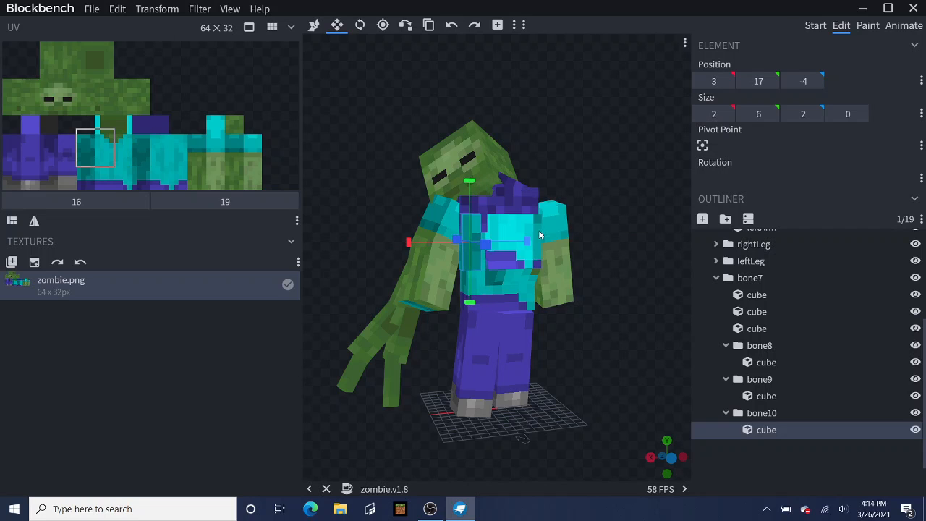
left_click_drag(537, 136, 585, 146)
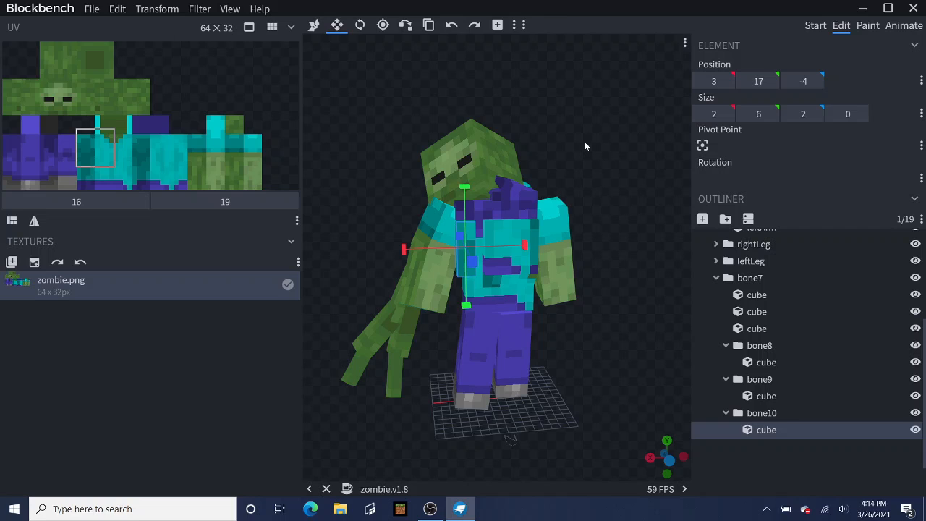
Step: Center bone10's pivot point on its cube and rotate the bone 27.5 degrees about the Y axis
left_click(360, 25)
left_click(462, 255)
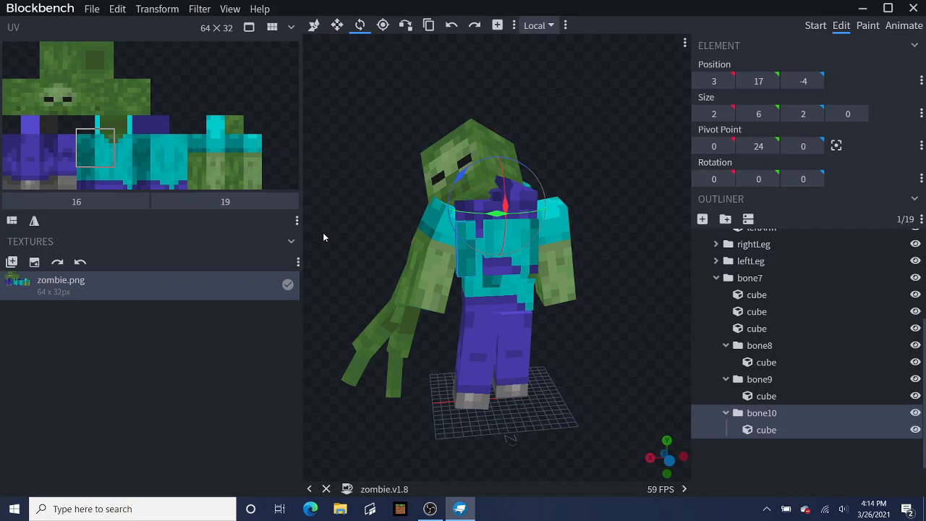
left_click_drag(323, 236, 356, 235)
left_click(836, 145)
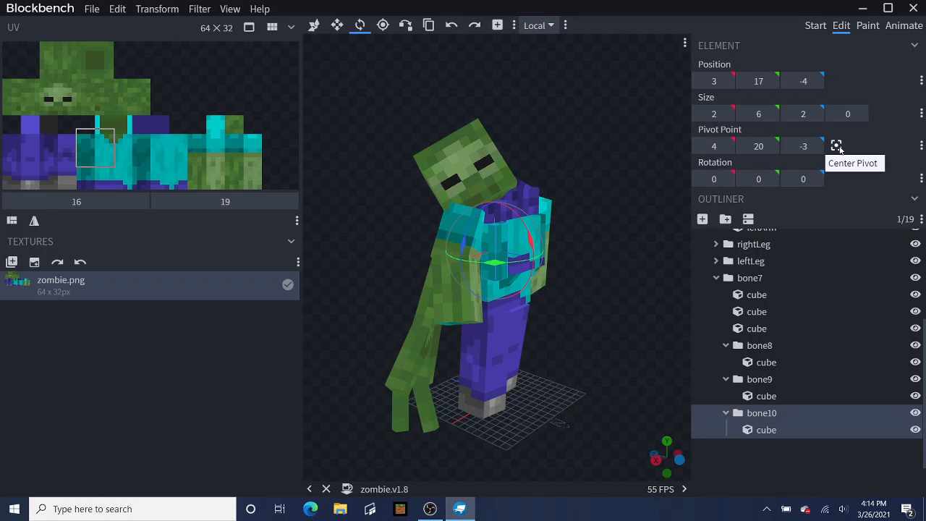
left_click_drag(496, 261, 523, 264)
left_click_drag(634, 237, 522, 216)
Step: Move bone10 inward against the torso so its cube sits at X 1 and Z -3
left_click(313, 26)
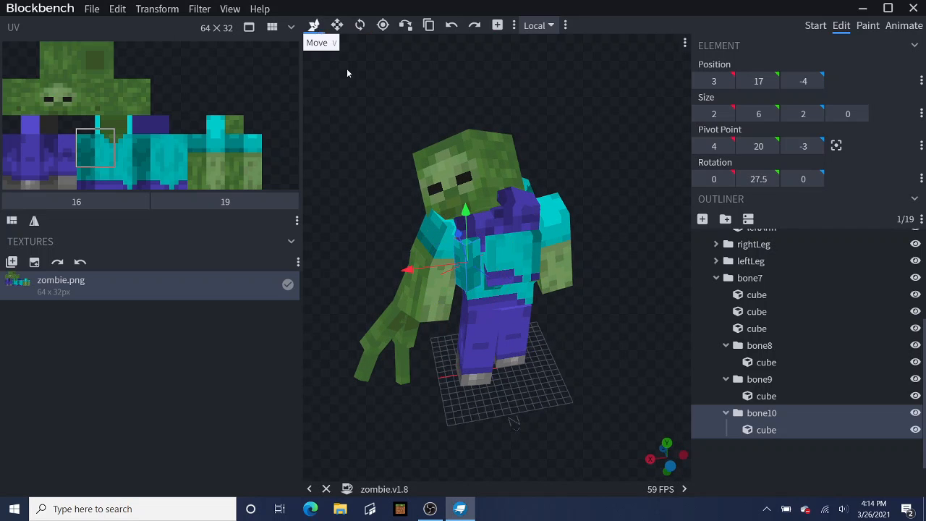
left_click_drag(414, 271, 427, 265)
left_click_drag(672, 249, 689, 228)
left_click_drag(621, 248, 703, 241)
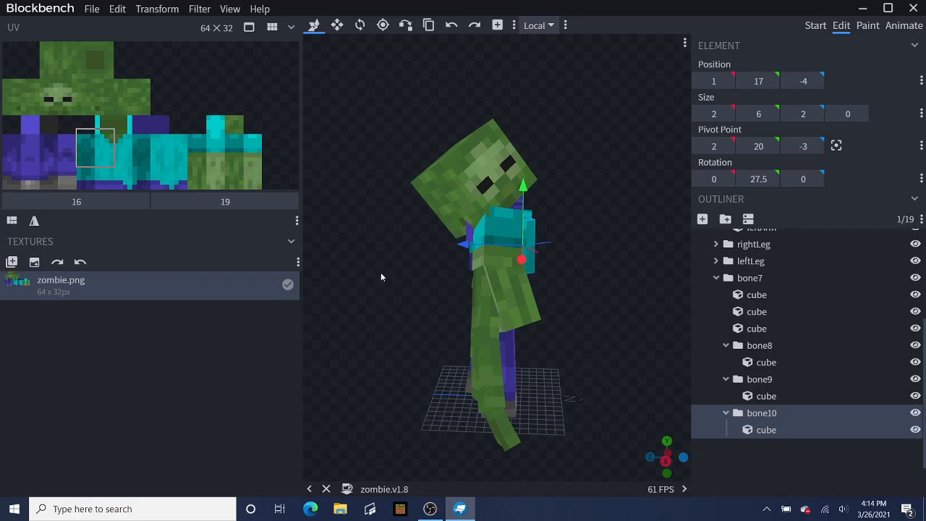
left_click_drag(465, 246, 456, 247)
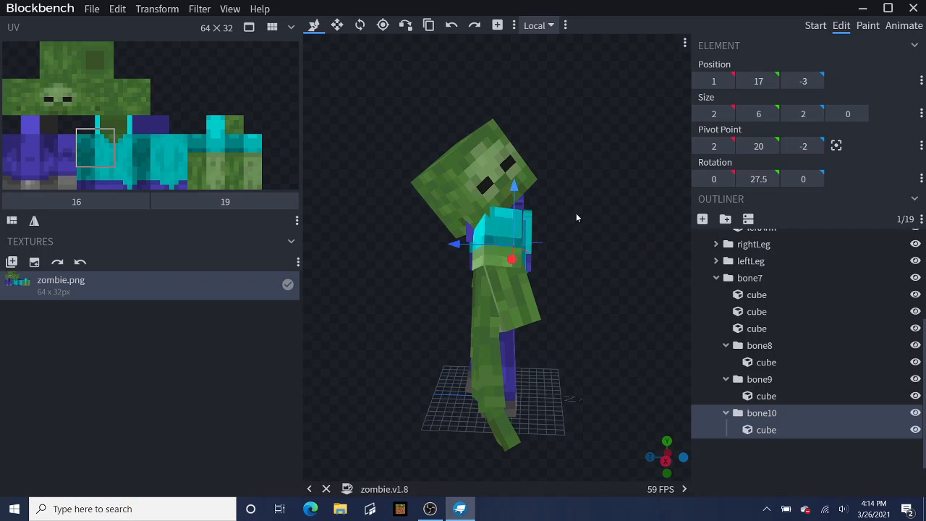
Step: Fine-tune the bone10 cube's X position to 0.7 and raise the bone so the cube sits at Y 18
left_click_drag(601, 219, 513, 251)
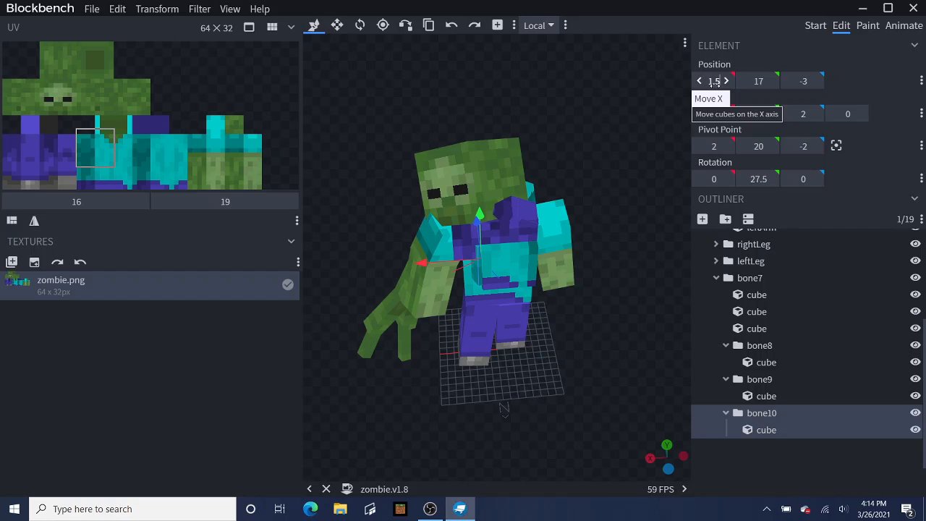
left_click(608, 163)
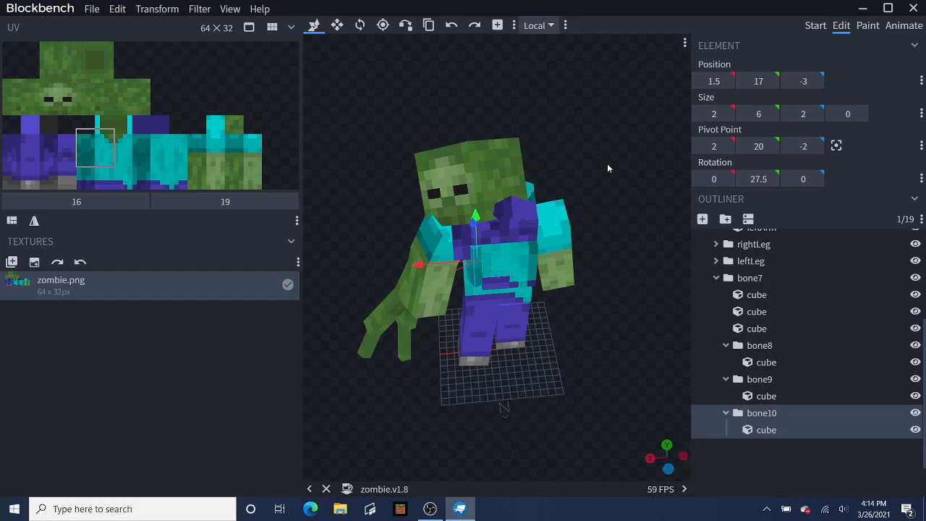
left_click(713, 81)
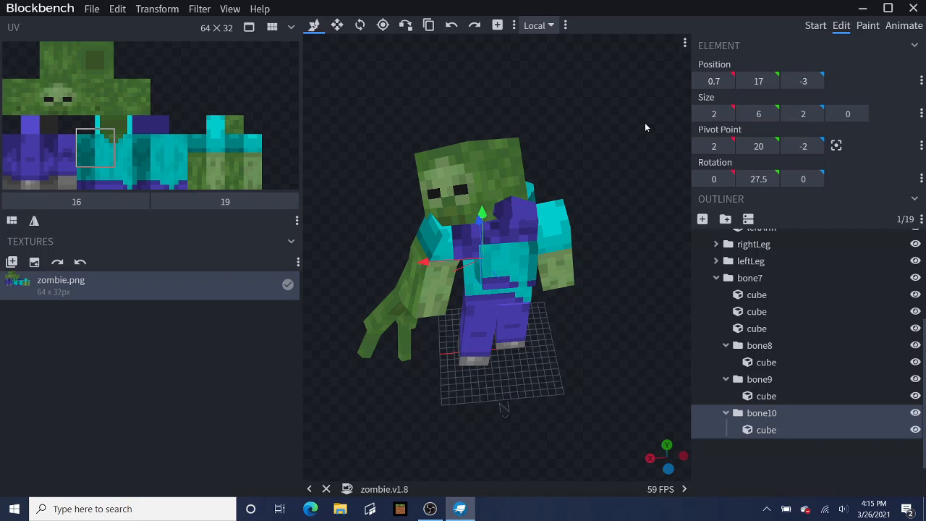
left_click_drag(644, 123, 672, 61)
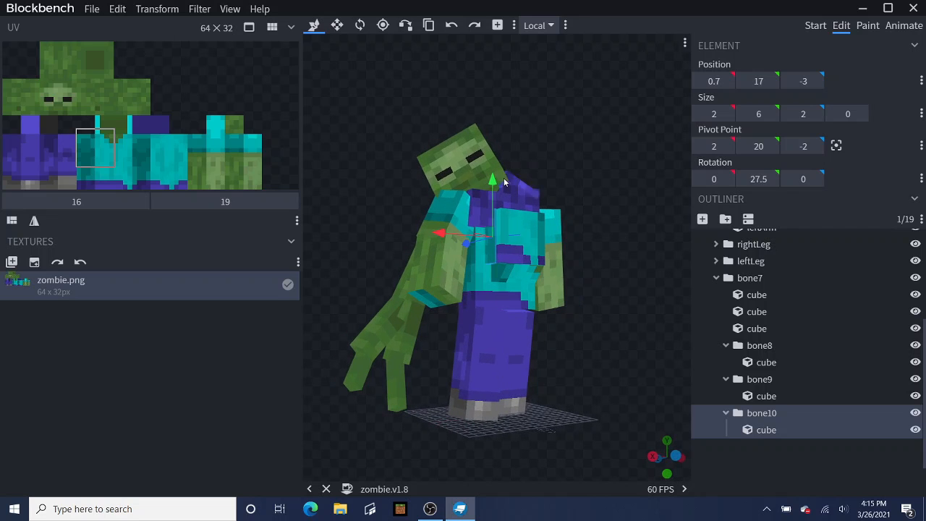
left_click_drag(492, 179, 490, 169)
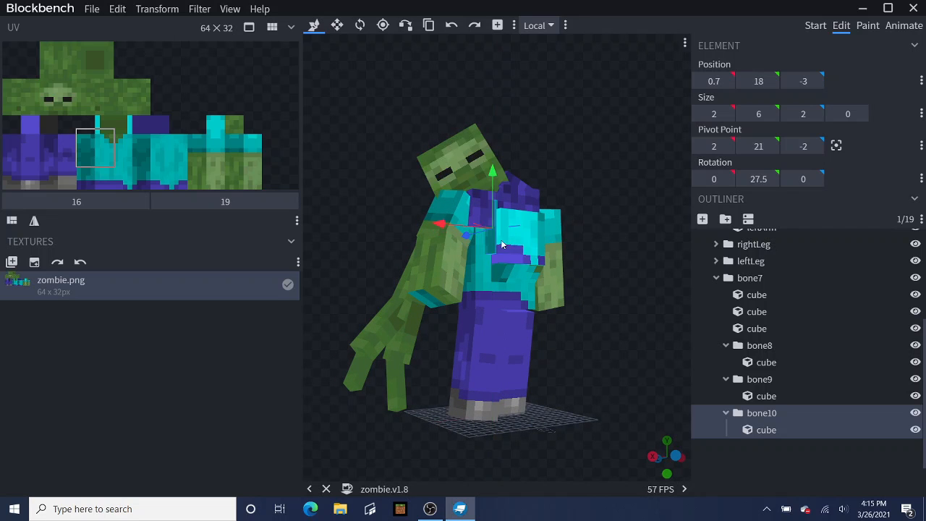
Step: Tilt bone10 slightly in the negative direction about its Z axis
left_click(360, 26)
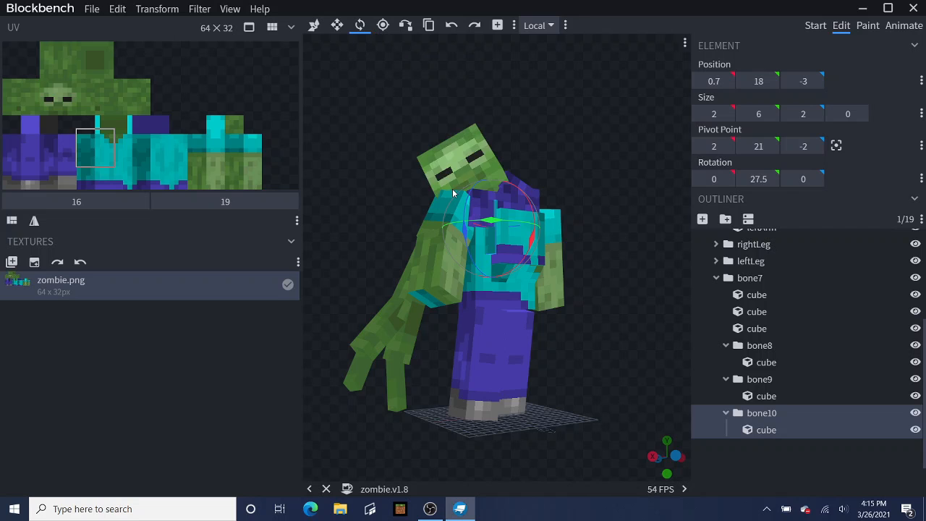
left_click_drag(596, 235, 576, 239)
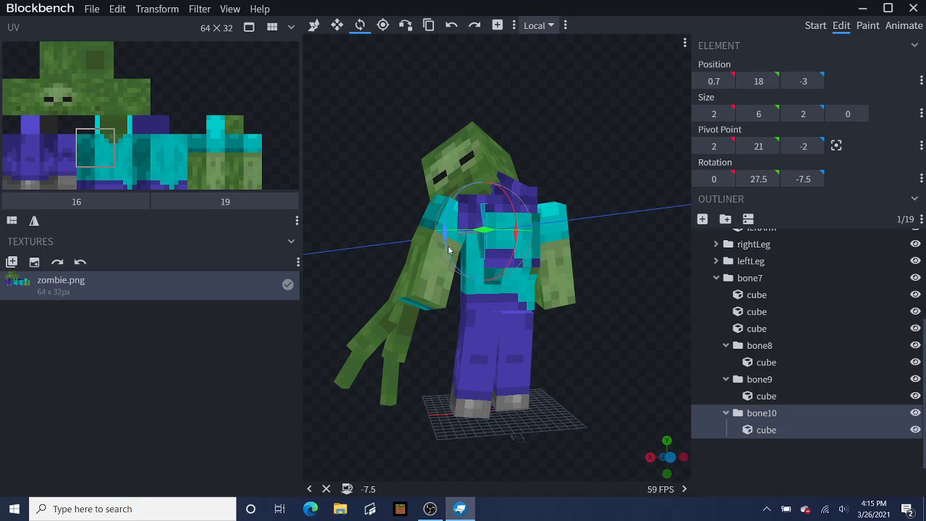
left_click_drag(449, 246, 443, 262)
left_click_drag(609, 135, 614, 154)
Step: Add a new bone group inside bone7 below bone10
left_click(468, 217)
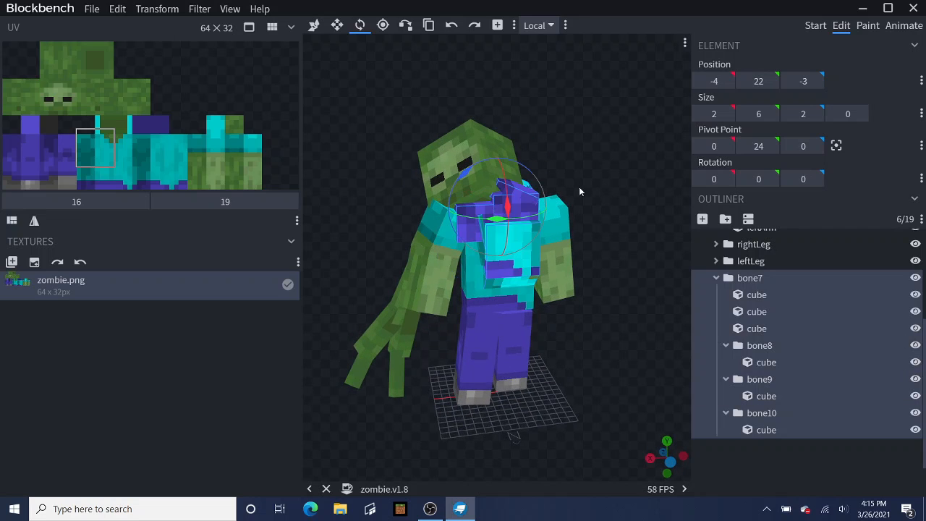
left_click(317, 28)
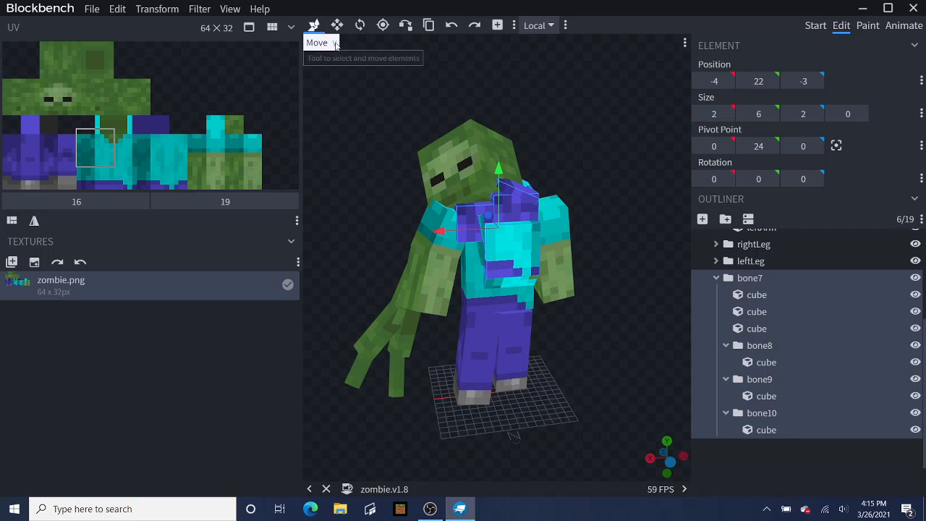
left_click(478, 224)
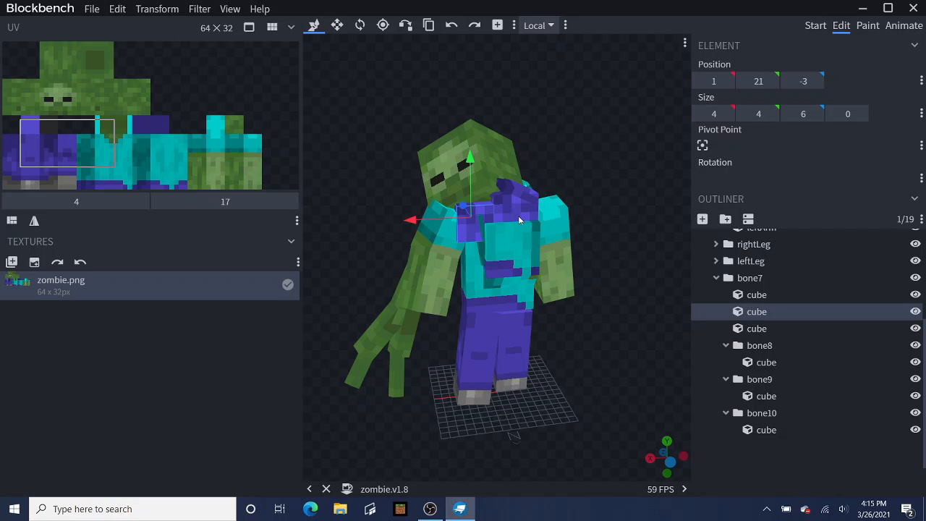
left_click(749, 278)
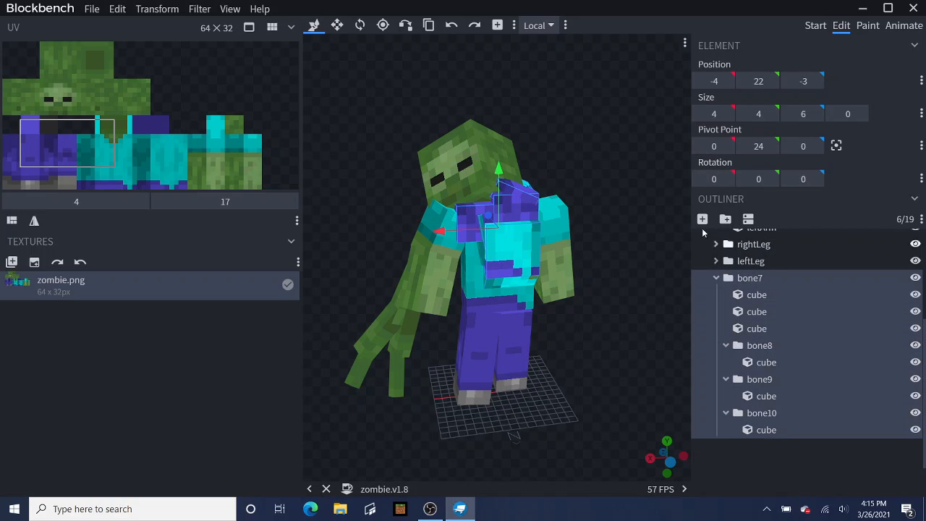
left_click(744, 281)
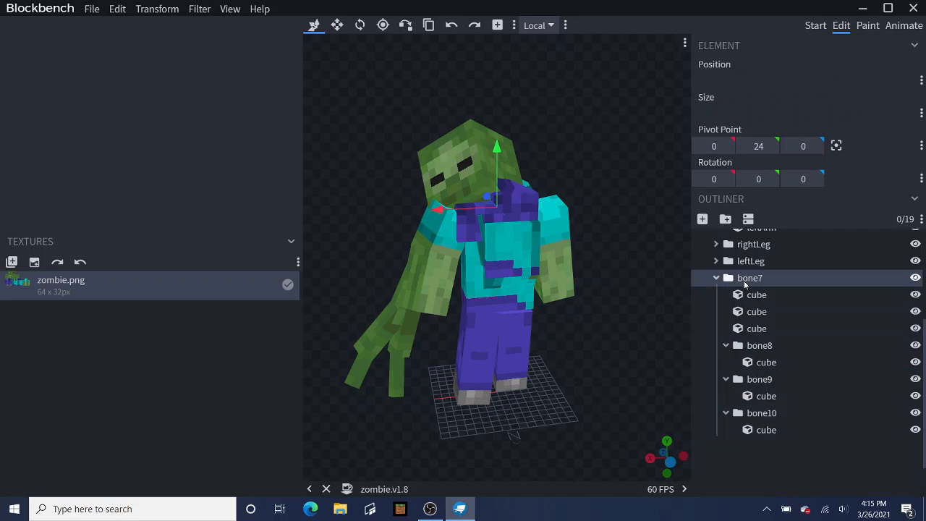
left_click(725, 219)
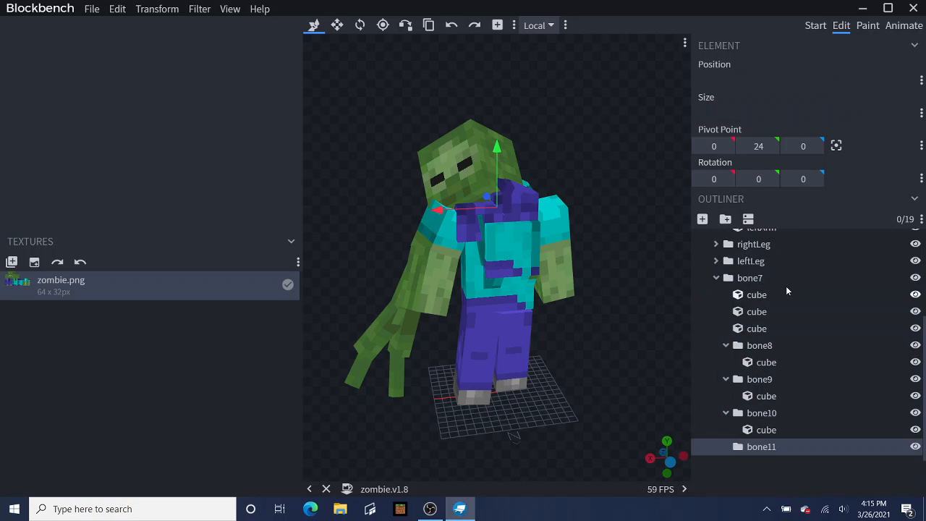
Step: Copy the second cube directly inside bone7 and paste the copy into bone11
left_click(756, 311)
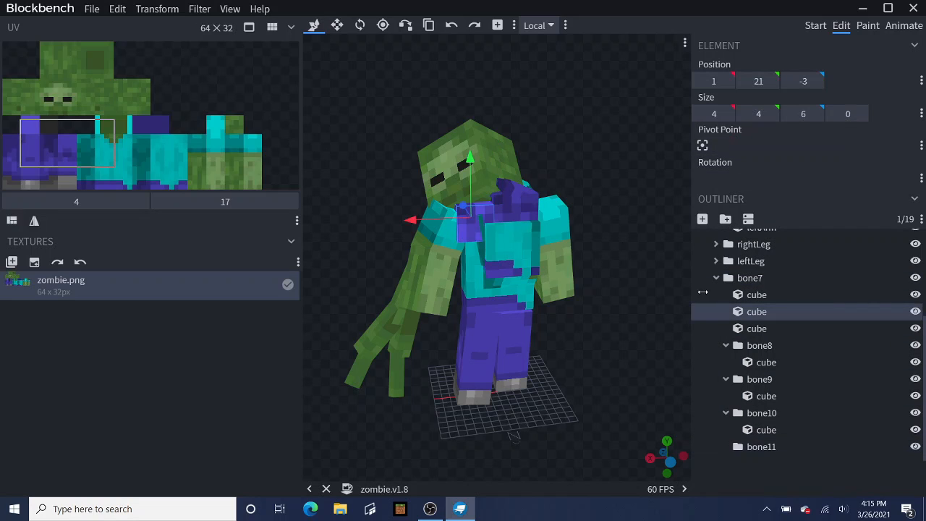
right_click(750, 310)
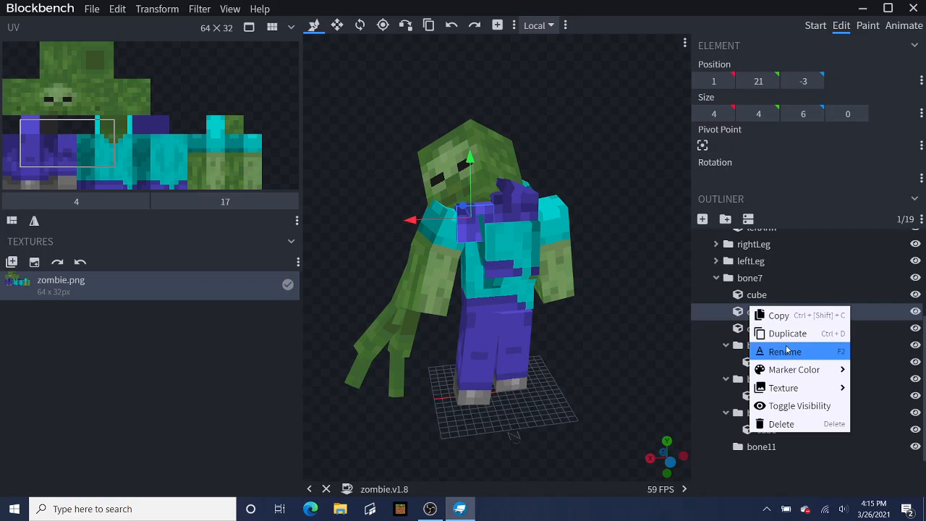
left_click(780, 315)
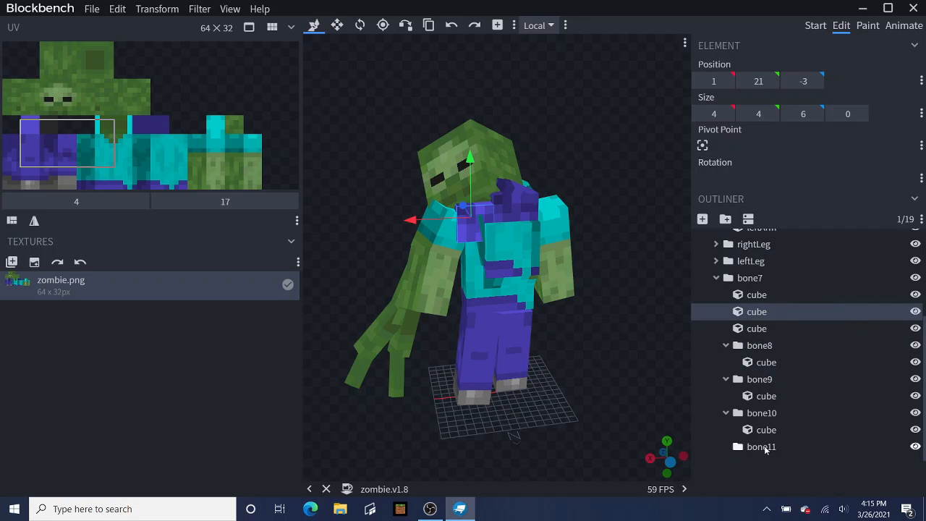
right_click(765, 447)
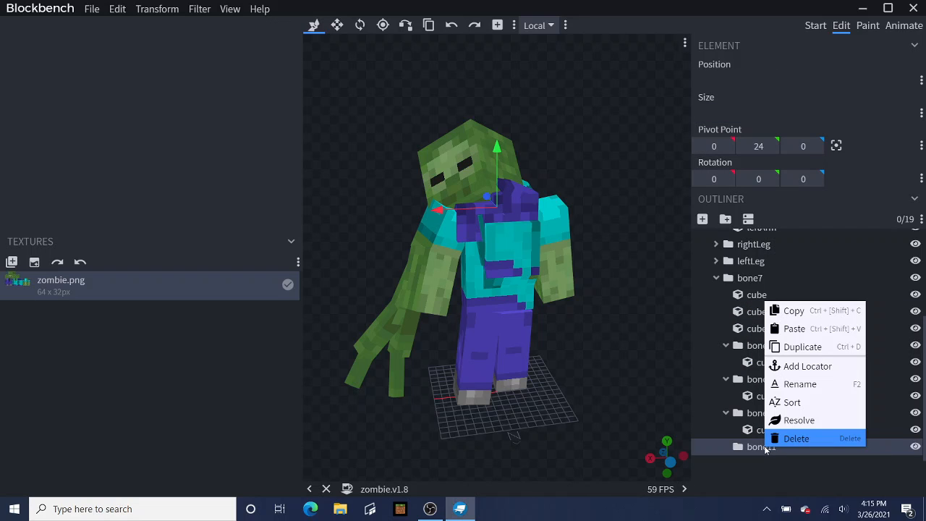
left_click(794, 329)
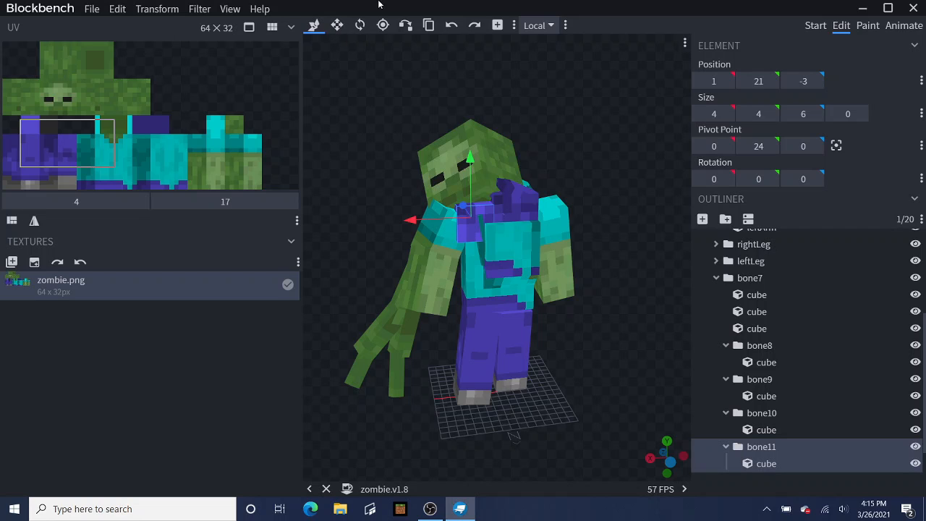
Step: Shrink the bone11 cube from its underside and back to a height of 2 and a depth of 2
left_click(338, 25)
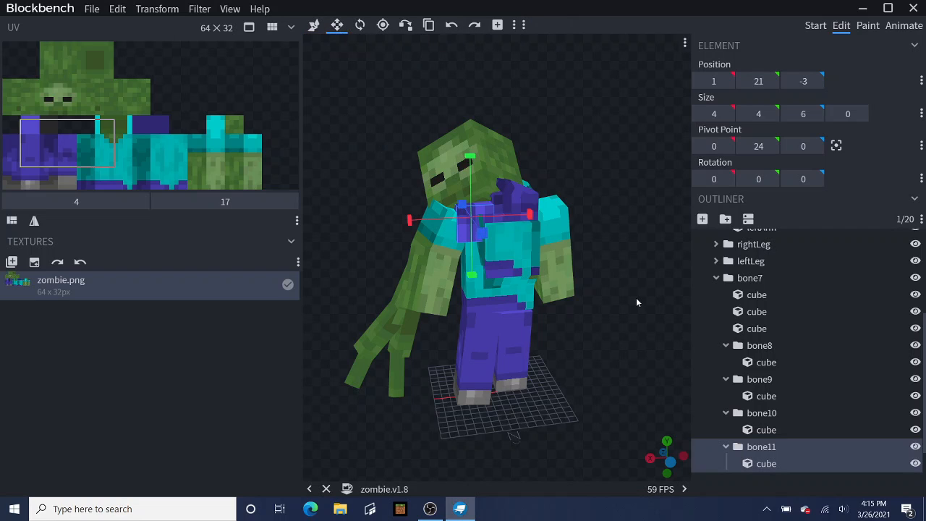
left_click_drag(471, 281, 477, 245)
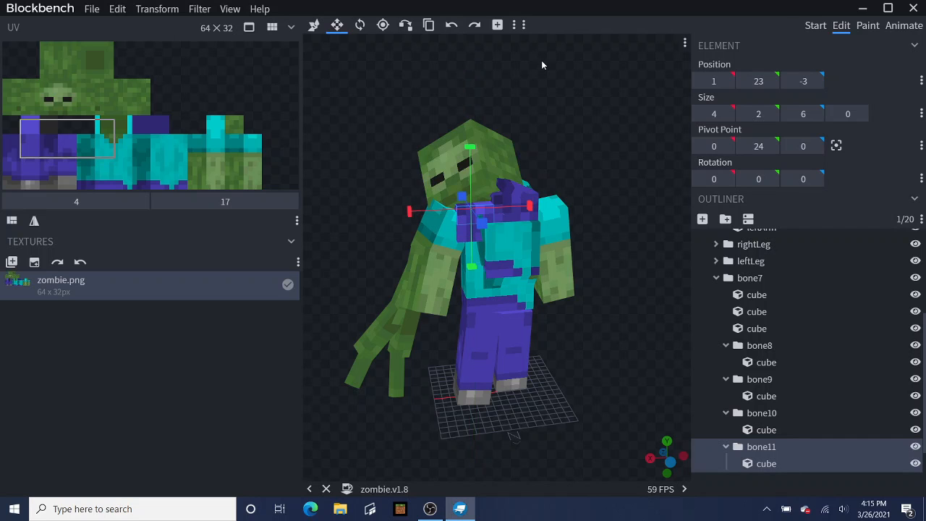
left_click_drag(541, 60, 435, 74)
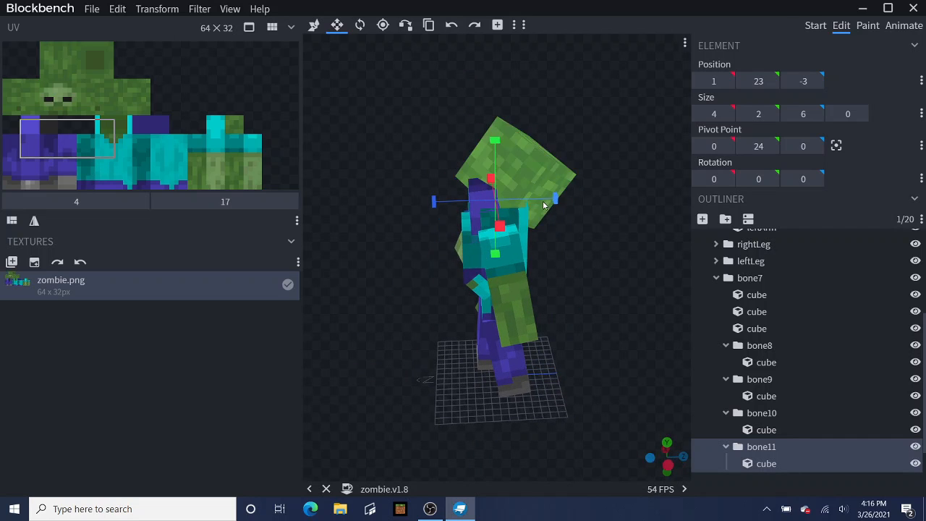
left_click_drag(555, 200, 515, 205)
left_click_drag(407, 181, 449, 212)
left_click_drag(621, 226, 570, 204)
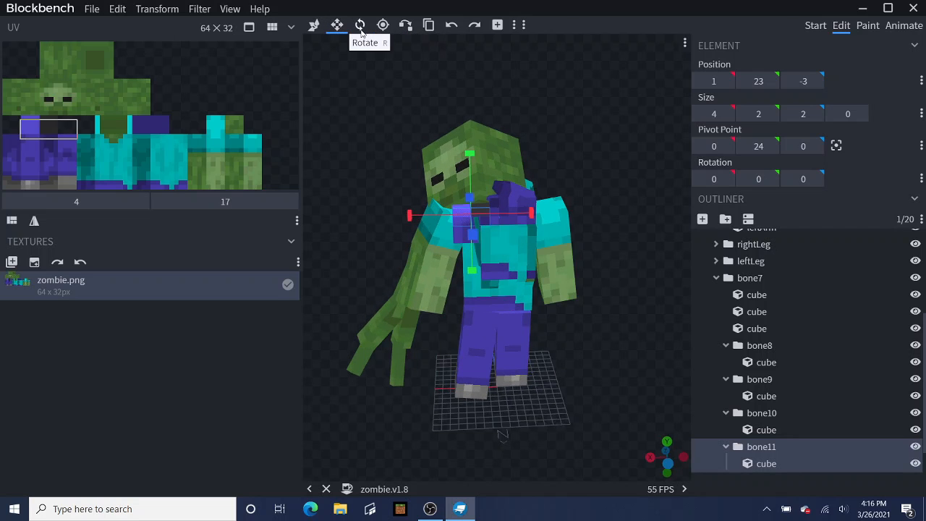
Step: Centre bone11's pivot on its cube and rotate the bone to 27.5 degrees about the X axis
left_click(366, 30)
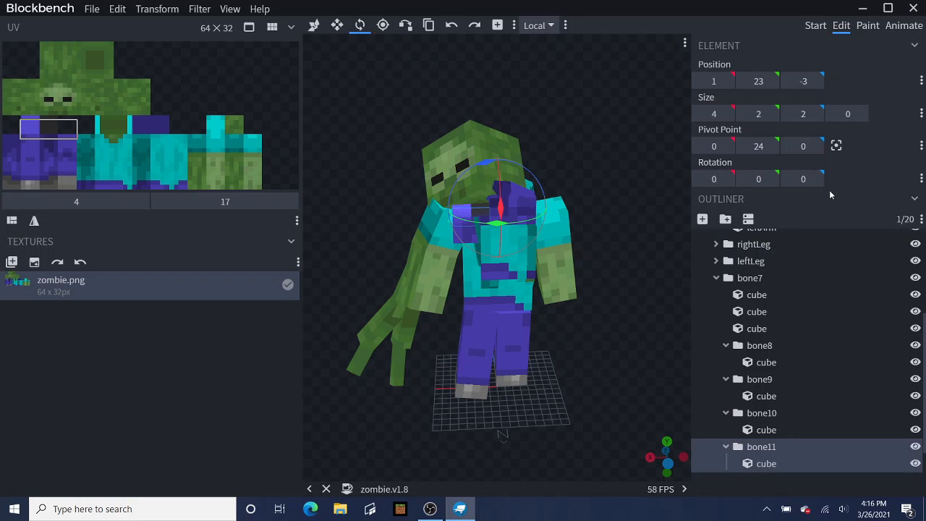
left_click(836, 145)
left_click_drag(465, 215, 473, 200)
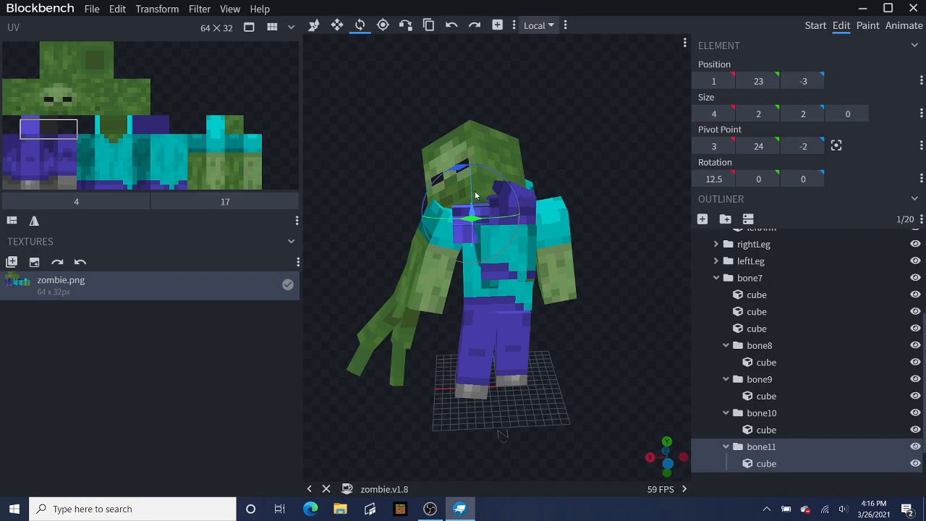
left_click_drag(616, 139, 670, 126)
left_click_drag(529, 214, 614, 191)
Step: Try shifting bone11 along the Z axis with the Move tool and check its placement from several angles
left_click(313, 24)
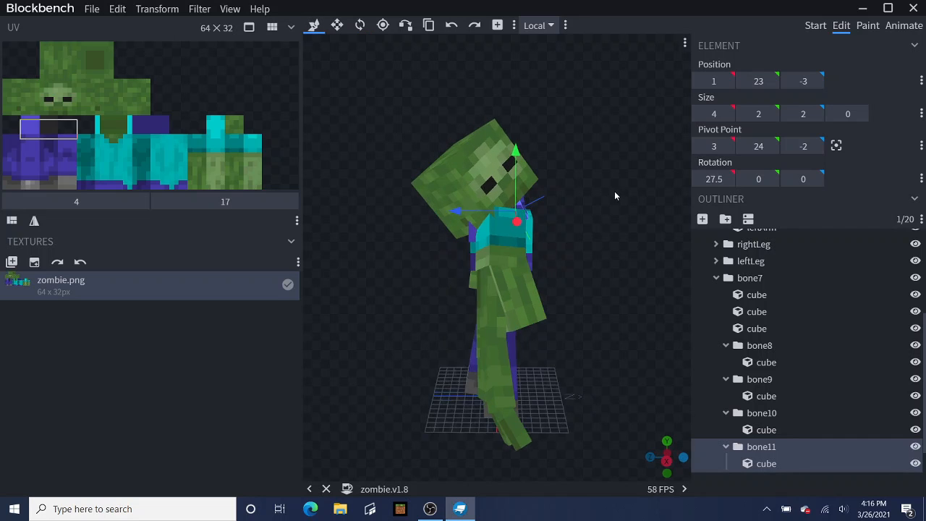
left_click_drag(458, 208, 449, 209)
left_click_drag(627, 185, 528, 221)
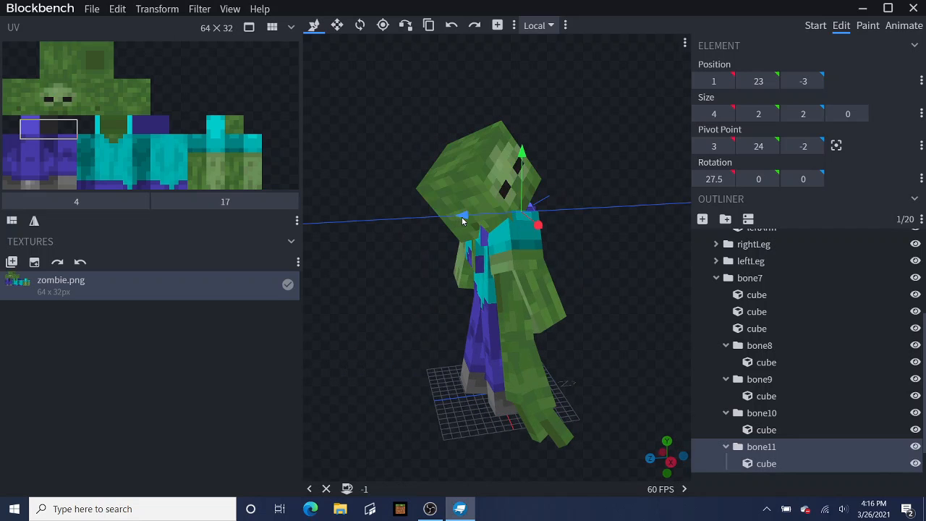
left_click_drag(623, 207, 524, 202)
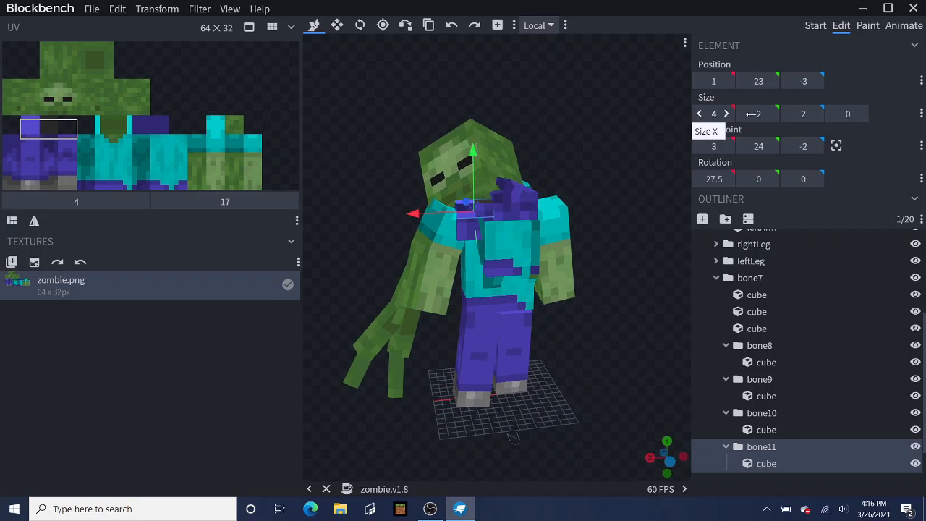
left_click_drag(621, 232, 664, 229)
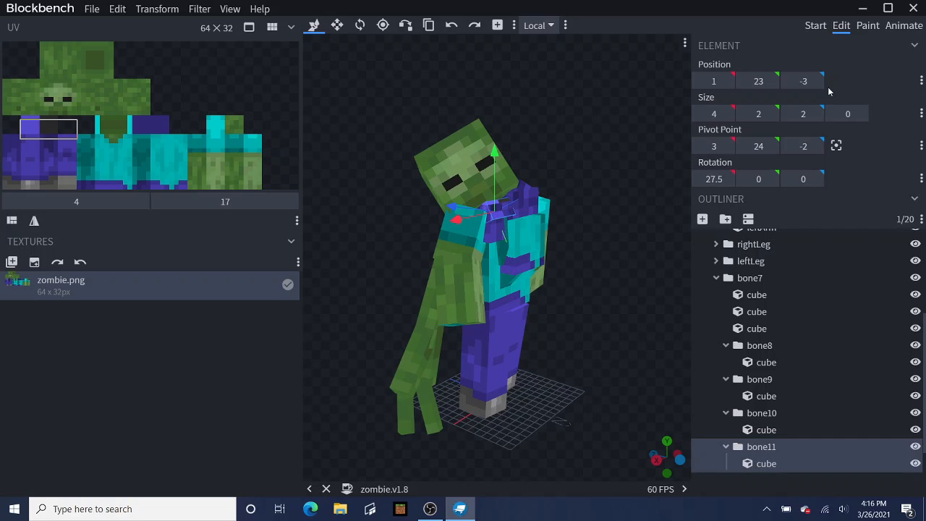
Step: Try nudging the bone11 cube one unit each way along X and Z, returning it to X 1 and Z -3
left_click(727, 81)
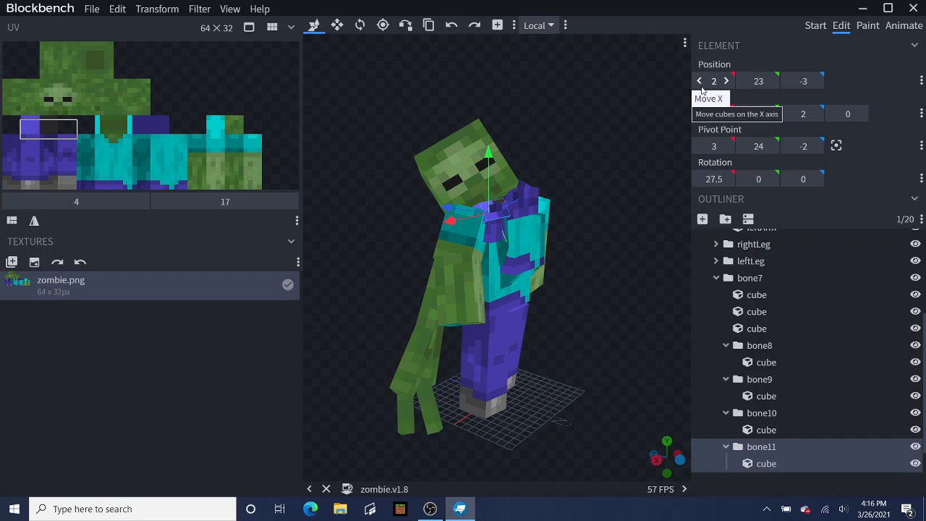
left_click(699, 81)
left_click(699, 81)
left_click(727, 81)
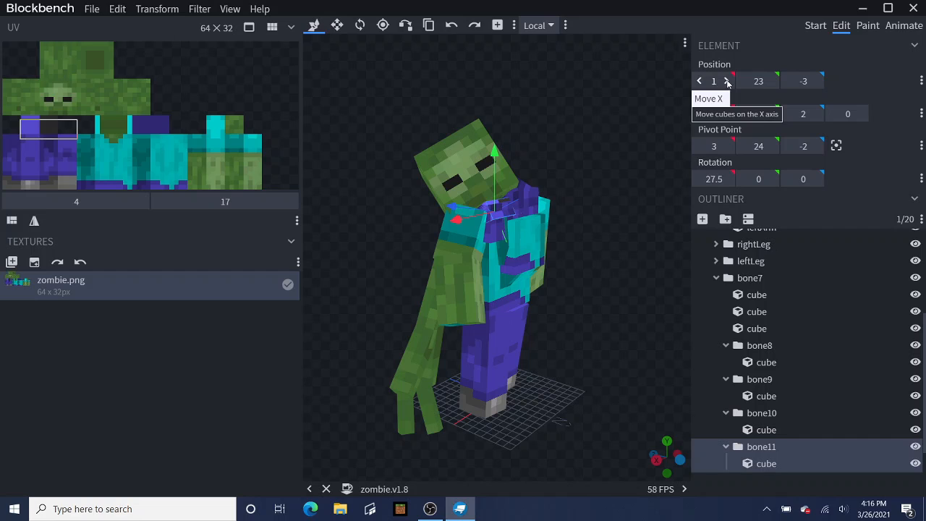
left_click(815, 81)
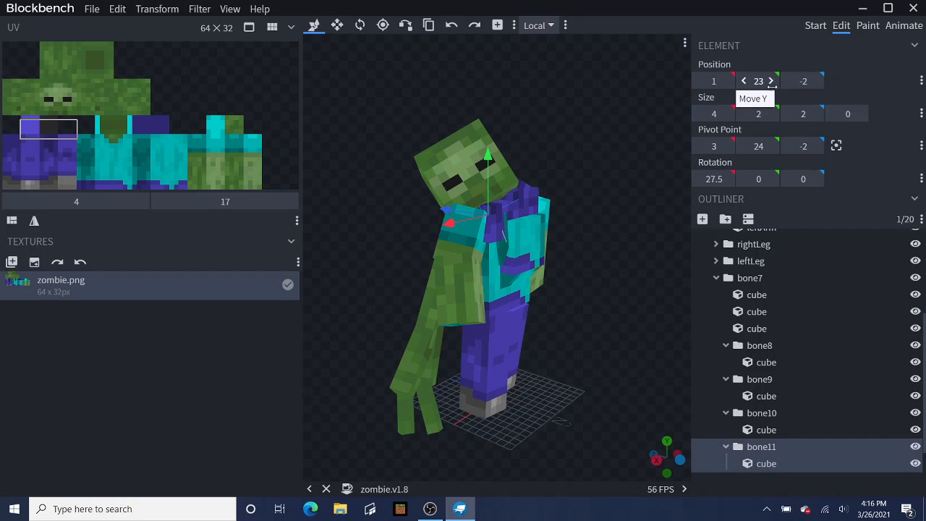
left_click(788, 83)
left_click(788, 83)
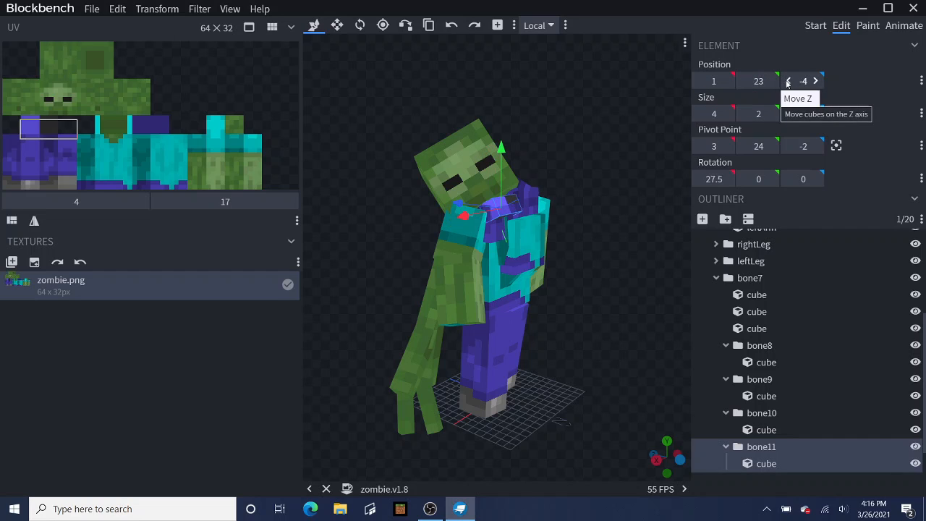
left_click(815, 83)
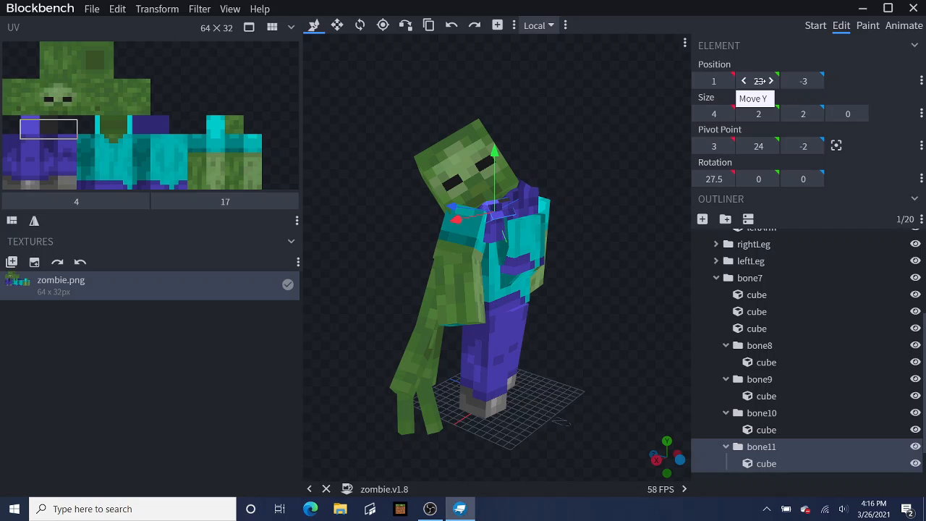
Step: Set the bone11 cube's Y position to 24
left_click(757, 81)
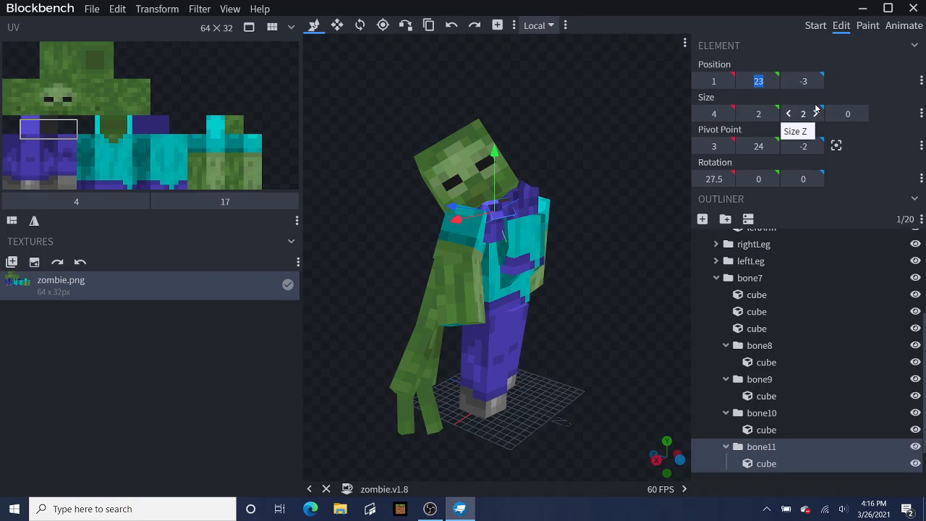
key("BackSpace")
type("4")
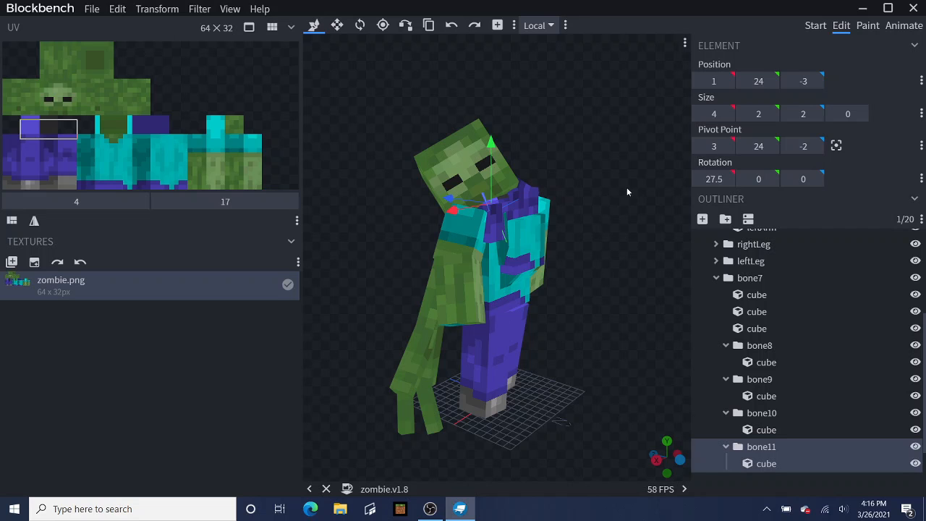
Step: Move the bone11 cube's UV map onto the teal shirt area of the texture at offset 28, 23
left_click_drag(626, 188, 588, 170)
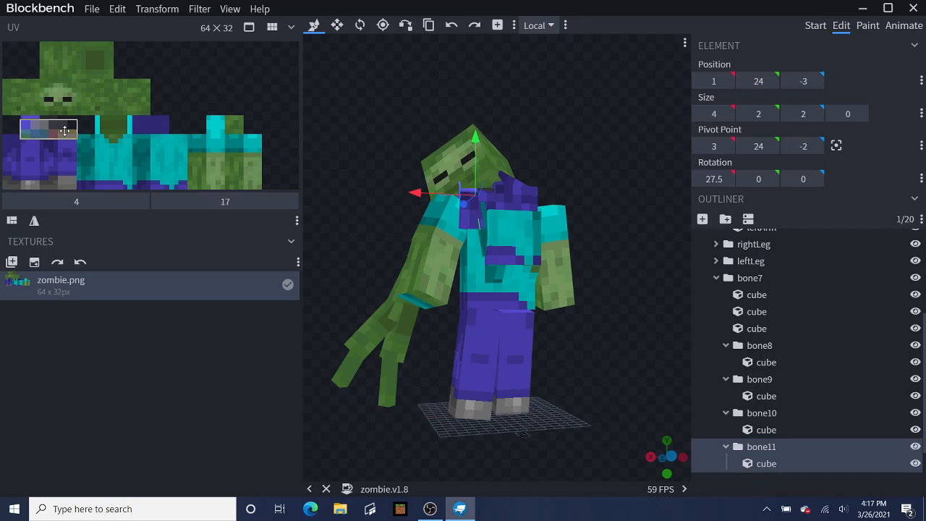
left_click_drag(64, 128, 165, 151)
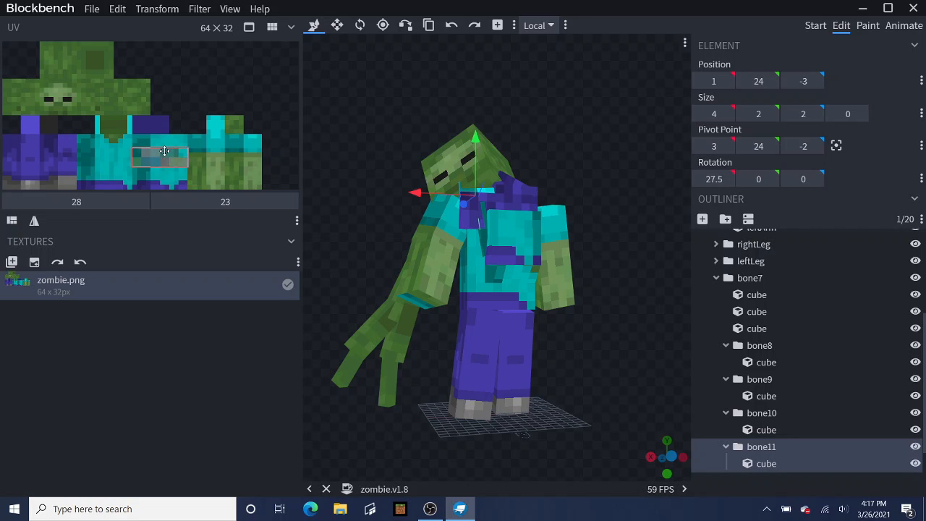
left_click_drag(337, 105, 190, 91)
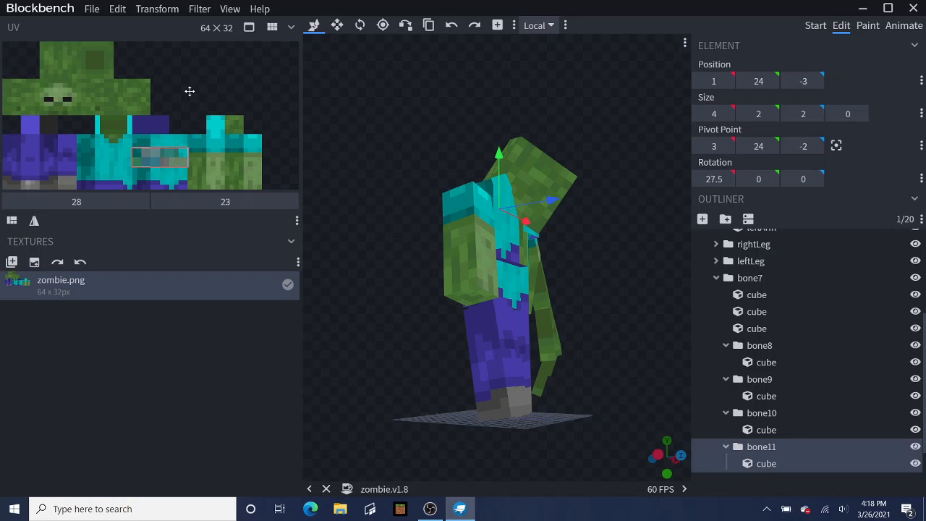
Step: Extend the 6 by 6 torso cube in bone7 backward to a depth of 8
left_click_drag(649, 273, 651, 294)
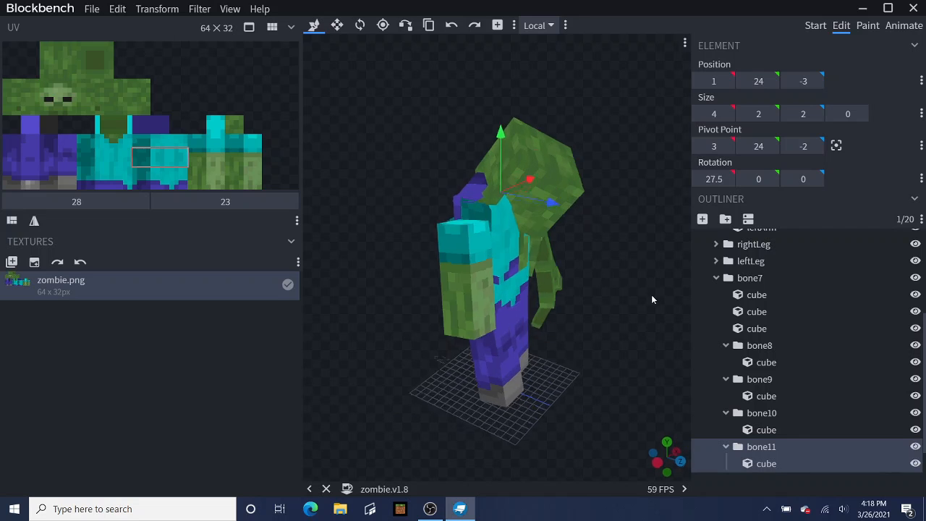
left_click(520, 260)
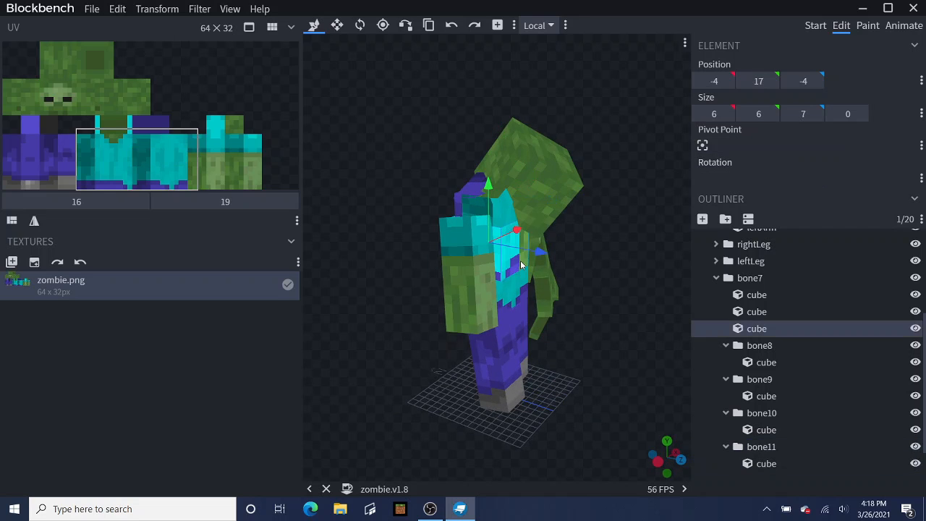
left_click(337, 24)
left_click_drag(541, 251, 553, 259)
left_click_drag(629, 265, 605, 265)
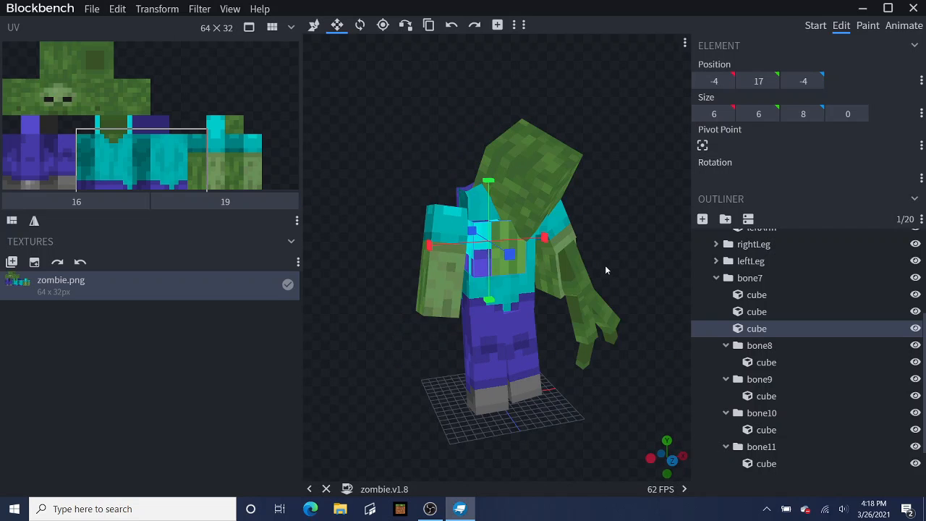
Step: Duplicate the enlarged torso cube and add a new bone group inside bone7 below bone11
left_click(428, 27)
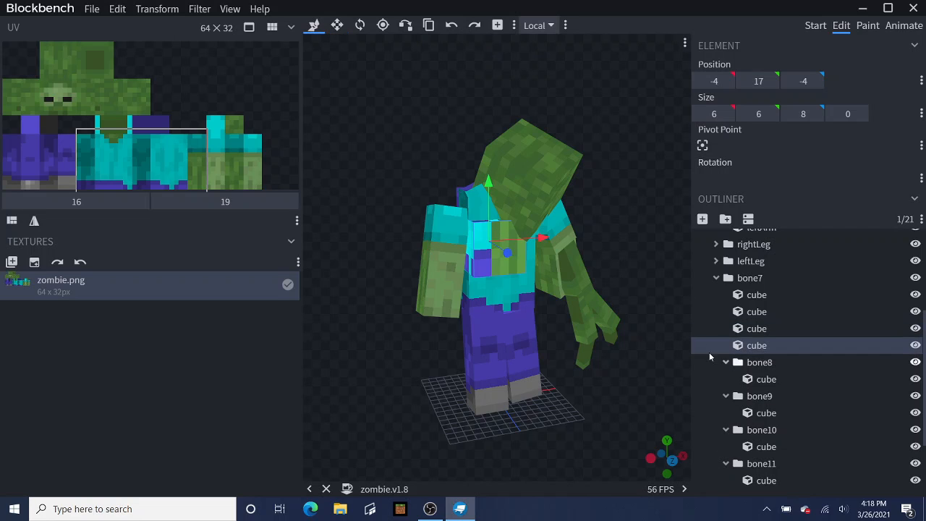
left_click(750, 281)
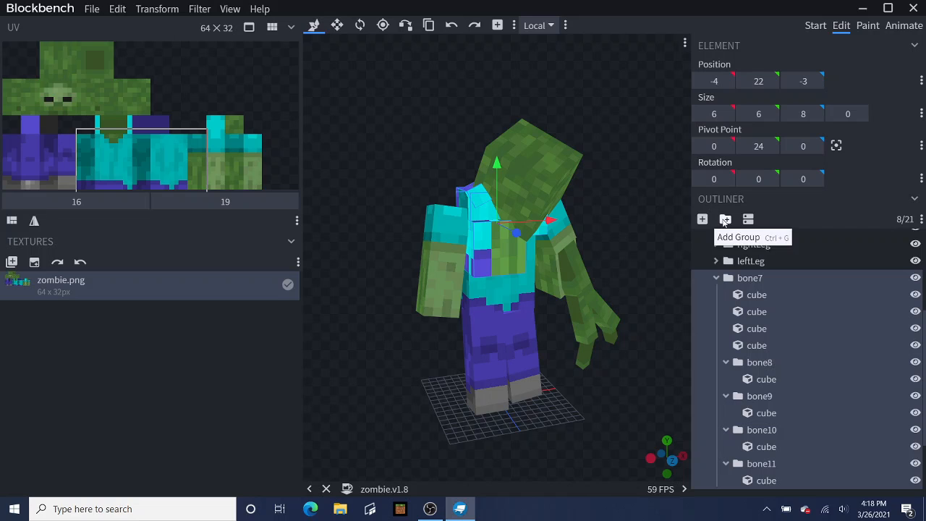
left_click(738, 277)
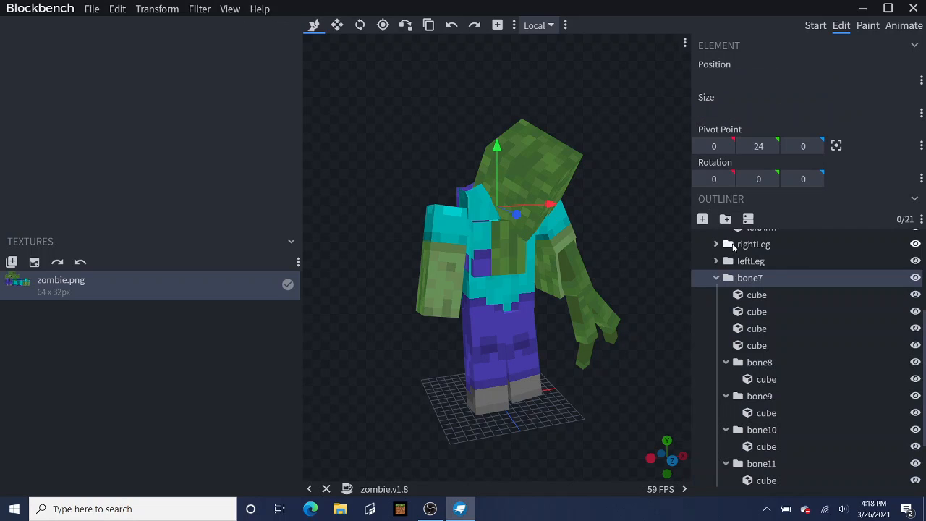
left_click(724, 219)
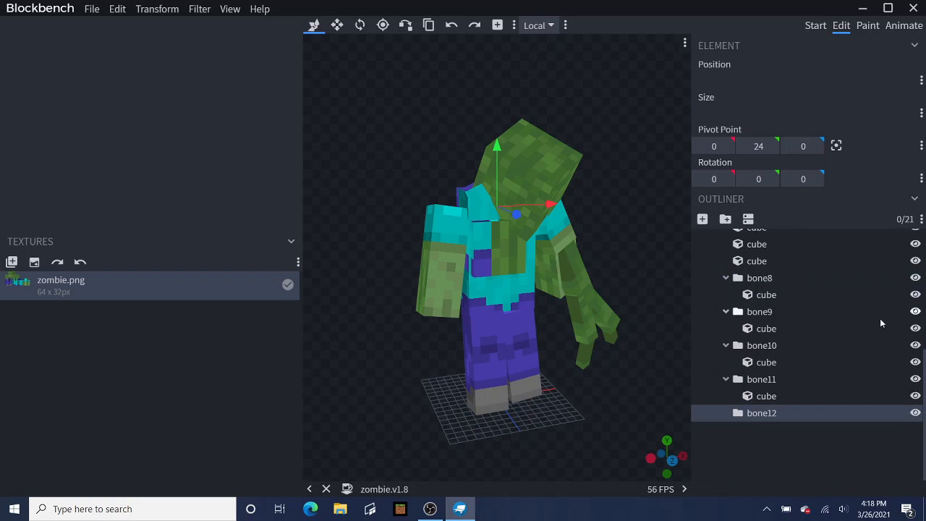
Step: Move one of the duplicated 6 by 6 by 8 torso cubes from bone7 into bone12
left_click(468, 234)
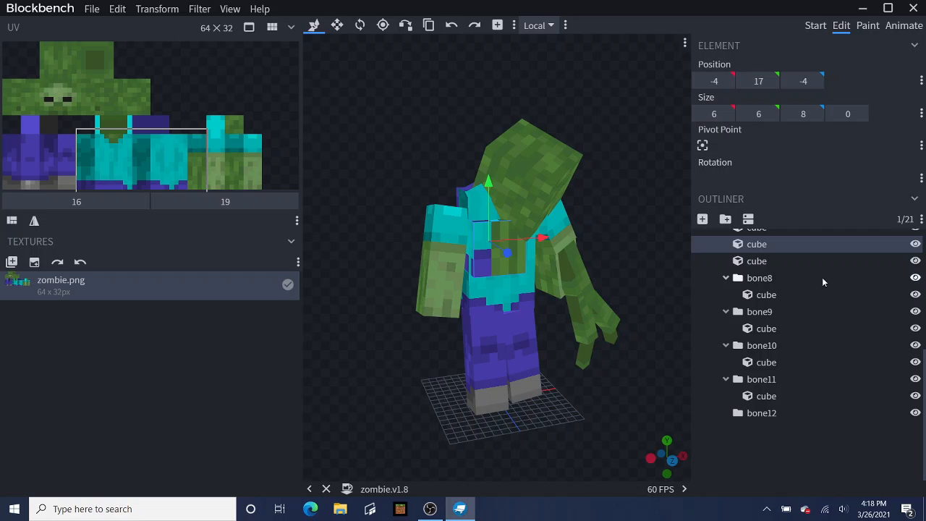
left_click_drag(924, 381, 925, 358)
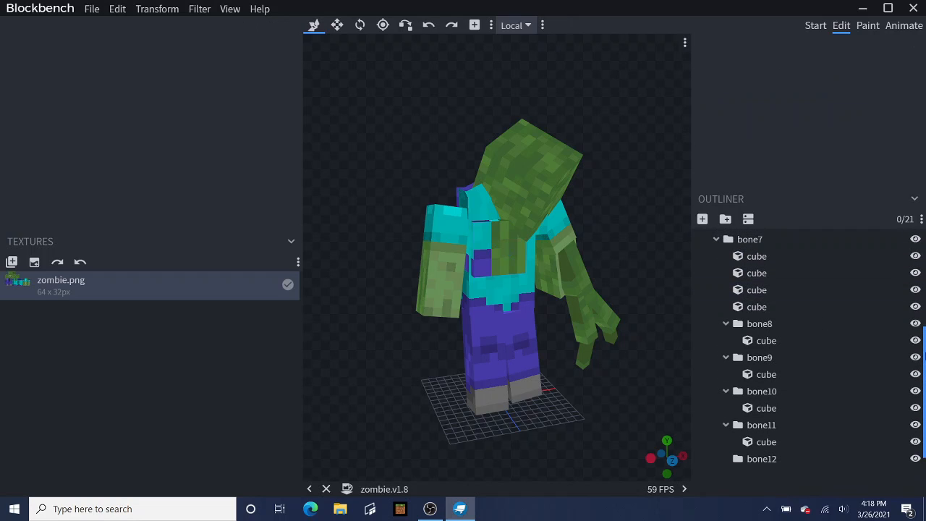
left_click(497, 250)
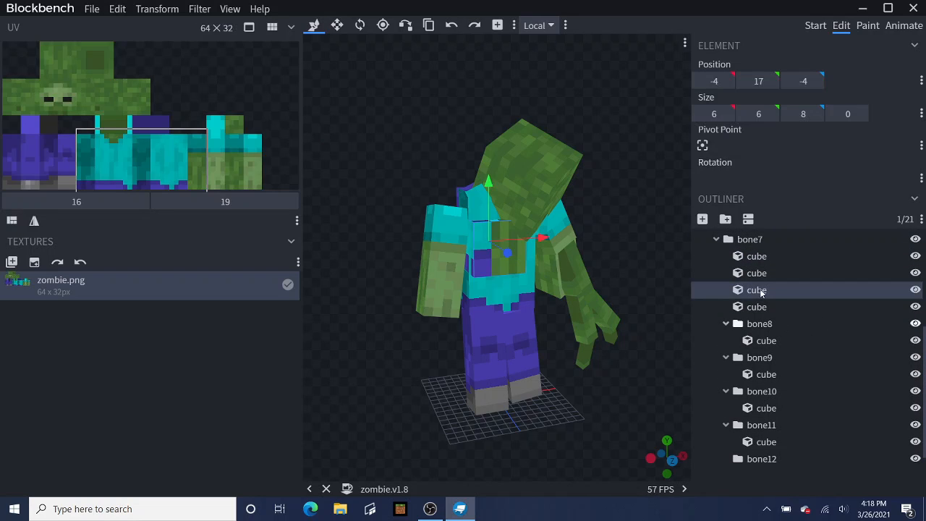
left_click_drag(758, 289, 752, 463)
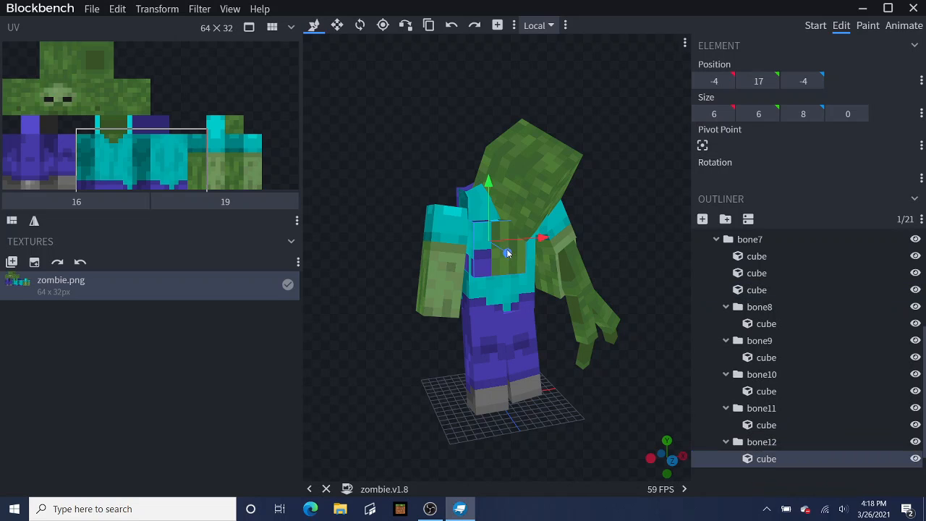
Step: Raise the bone12 cube to Y 19 and trim its front side so its depth is 2, starting at Z 2
mouse_move(487, 183)
left_mouse_down()
mouse_move(489, 208)
mouse_move(486, 155)
mouse_move(487, 170)
left_mouse_up()
left_click_drag(411, 144, 421, 130)
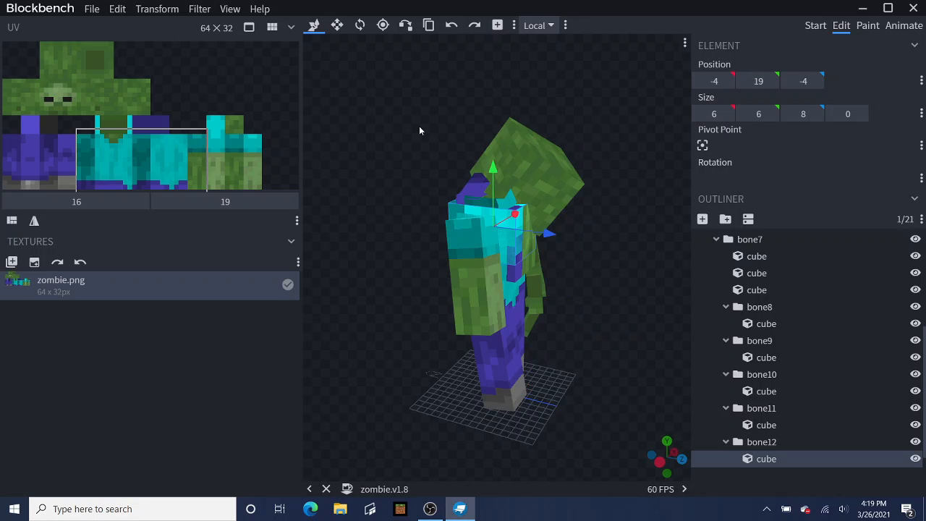
left_click(337, 25)
left_click_drag(384, 296, 404, 293)
left_click_drag(434, 230, 477, 236)
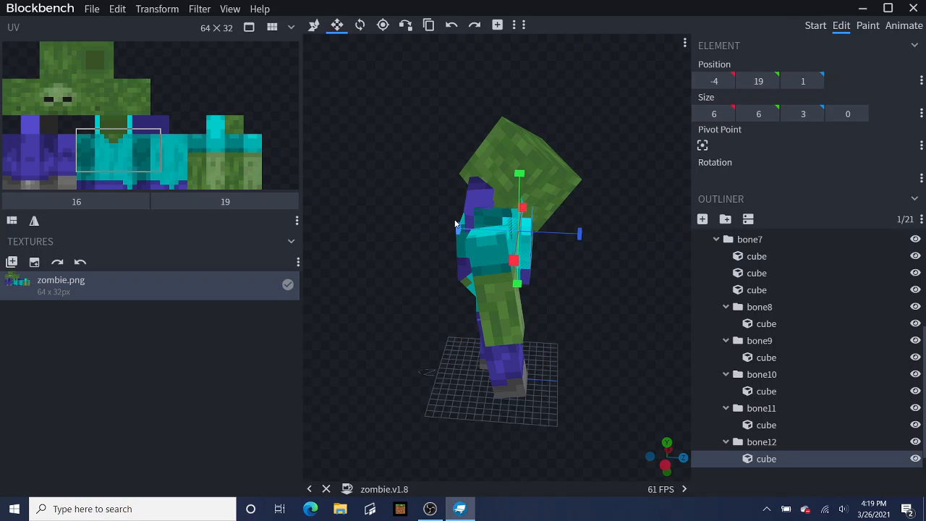
left_click_drag(460, 230, 466, 229)
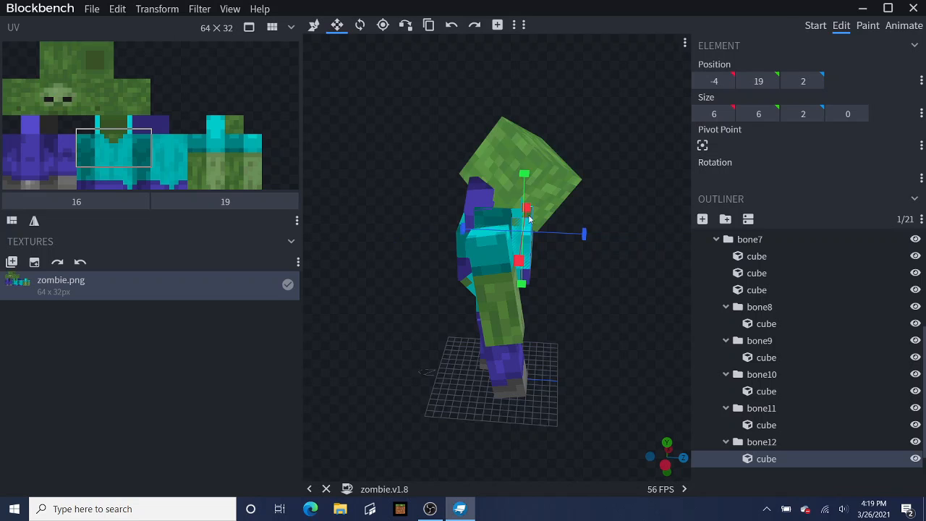
Step: Rotate bone12 to -22.5 degrees on the X axis and shift it forward one unit to a pivot Z of -1
left_click_drag(376, 65, 311, 52)
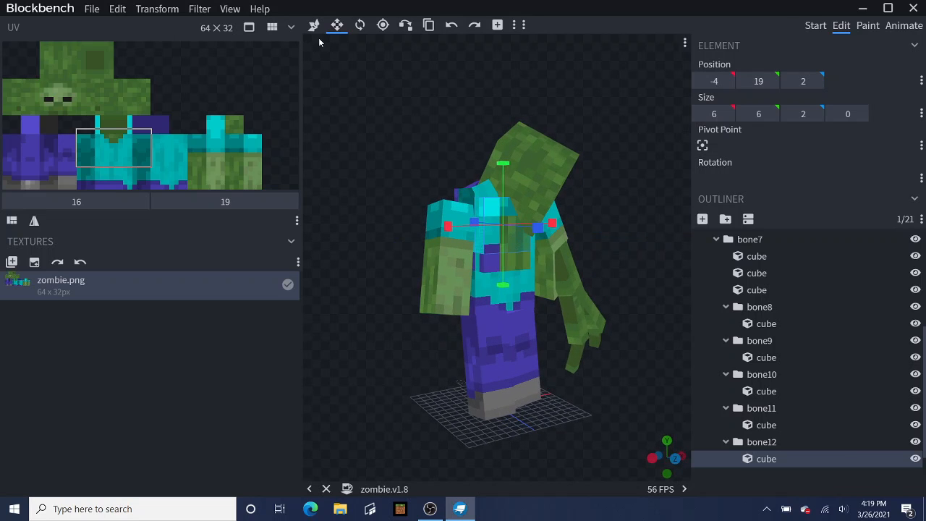
left_click(361, 26)
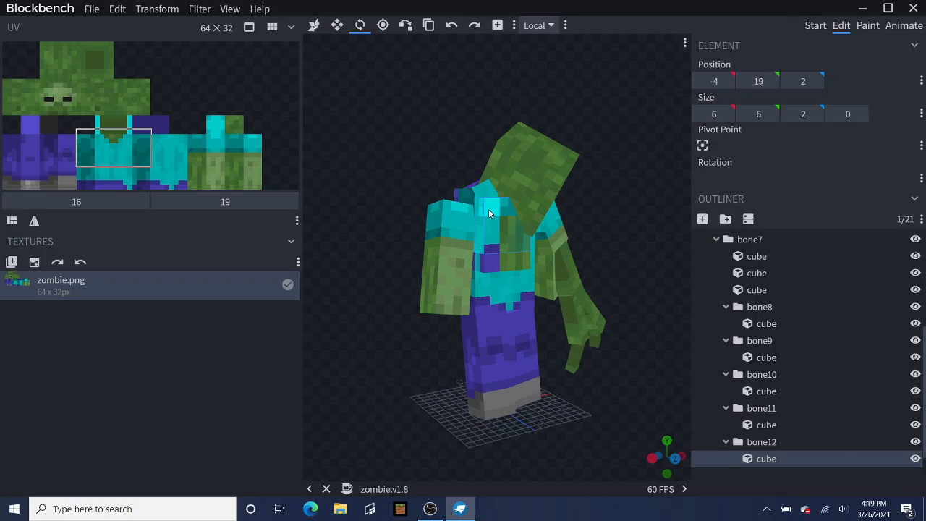
double_click(489, 213)
left_click_drag(523, 213, 510, 199)
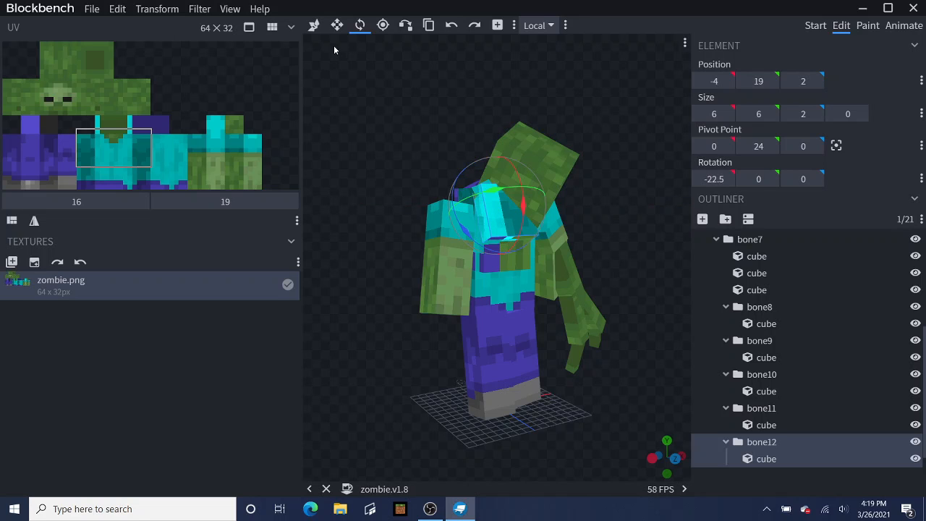
left_click(311, 27)
left_click_drag(359, 67, 562, 227)
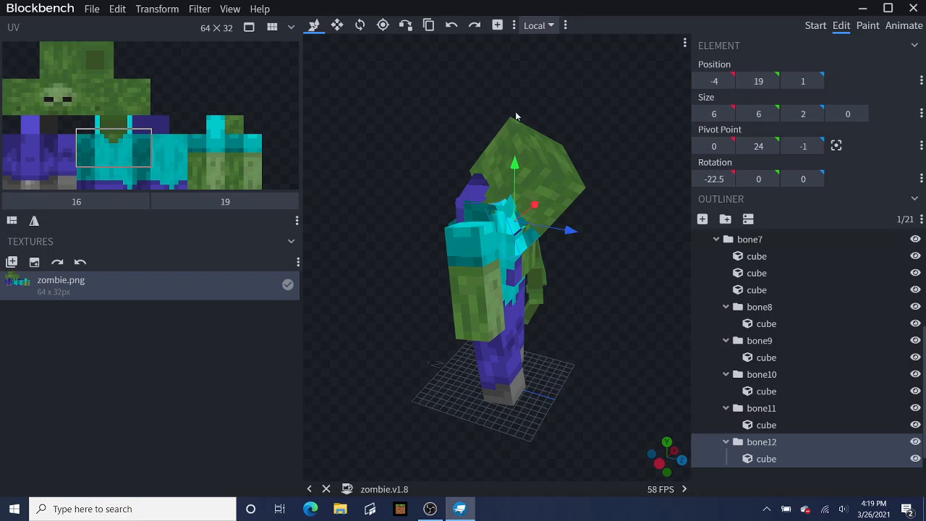
Step: Thin the bone12 cube to a depth of 1 and move its UV map onto the green arm area at offset 42, 25
left_click(336, 25)
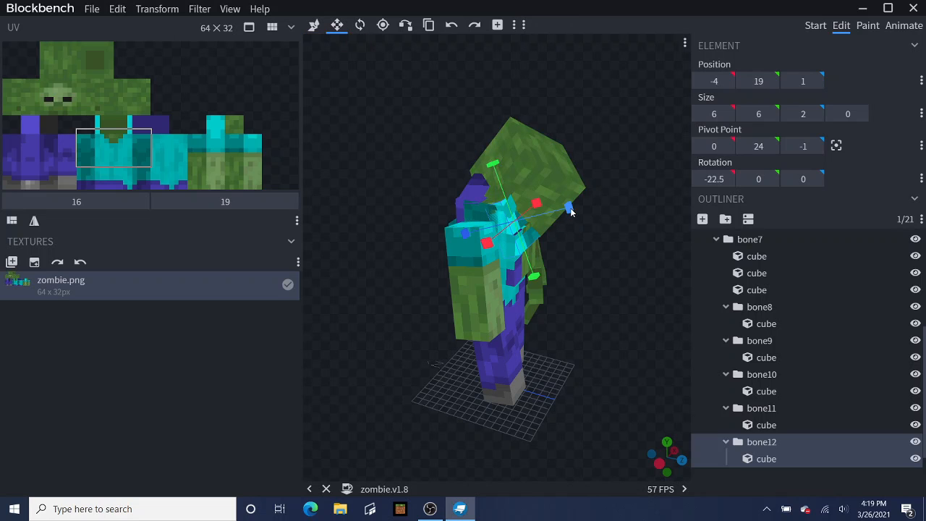
left_click_drag(570, 209, 579, 246)
left_click_drag(108, 149, 227, 179)
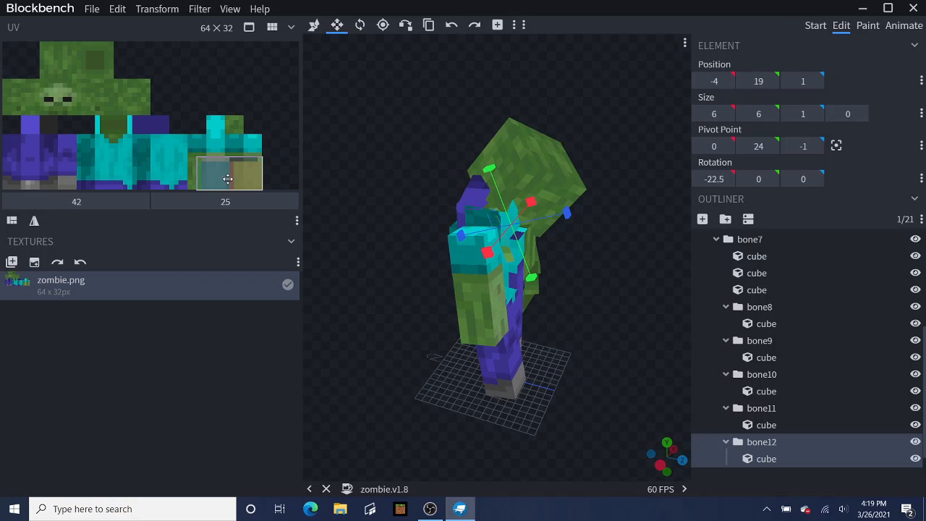
mouse_move(557, 314)
left_mouse_down()
mouse_move(568, 322)
mouse_move(516, 301)
mouse_move(541, 278)
mouse_move(593, 299)
mouse_move(574, 314)
left_mouse_up()
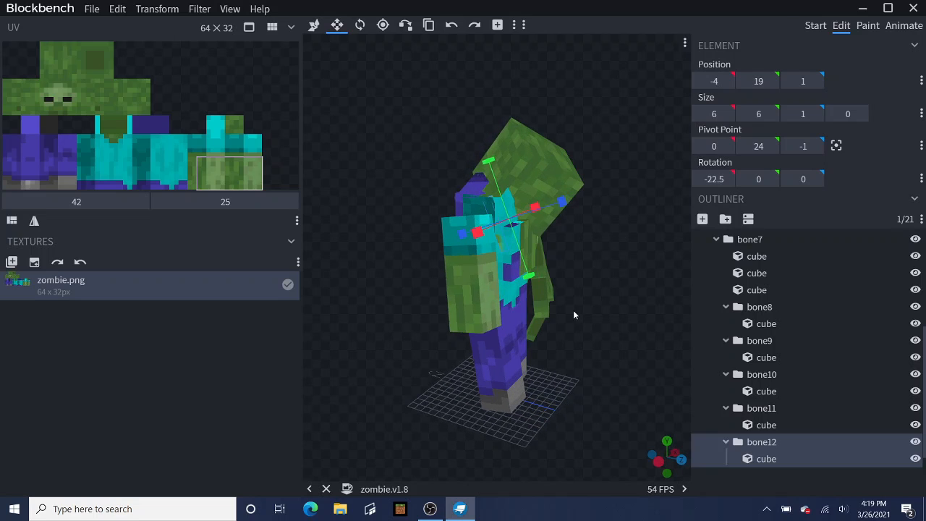
Step: Move bone12 one unit backward and one unit up, to a pivot point of 0, 25, 0
left_click(314, 26)
left_click_drag(564, 226, 572, 228)
left_click_drag(517, 194, 518, 185)
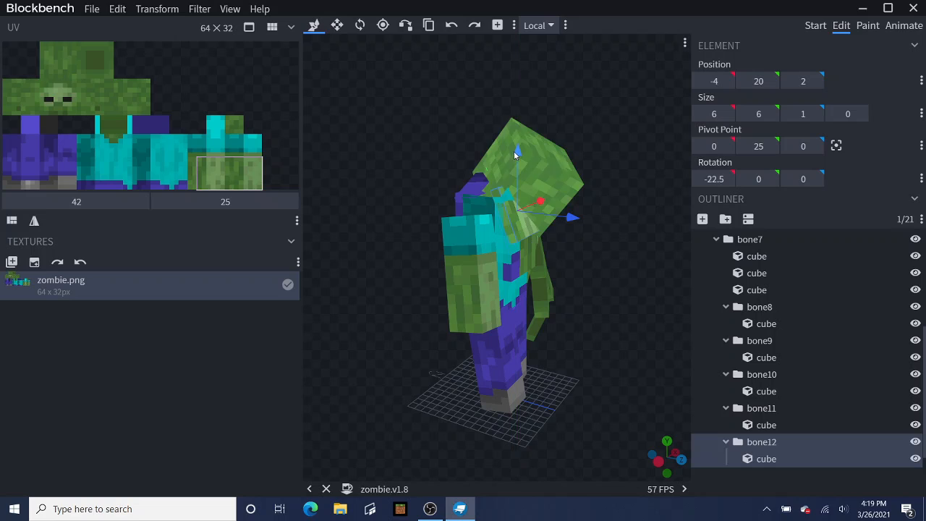
Step: Set the bone12 cube's Z position to 1.6
left_click(803, 81)
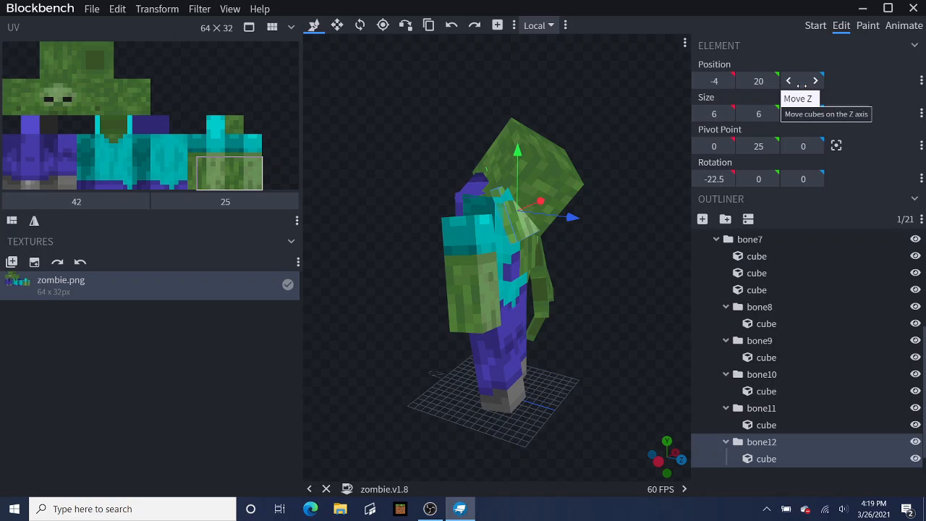
left_click(664, 287)
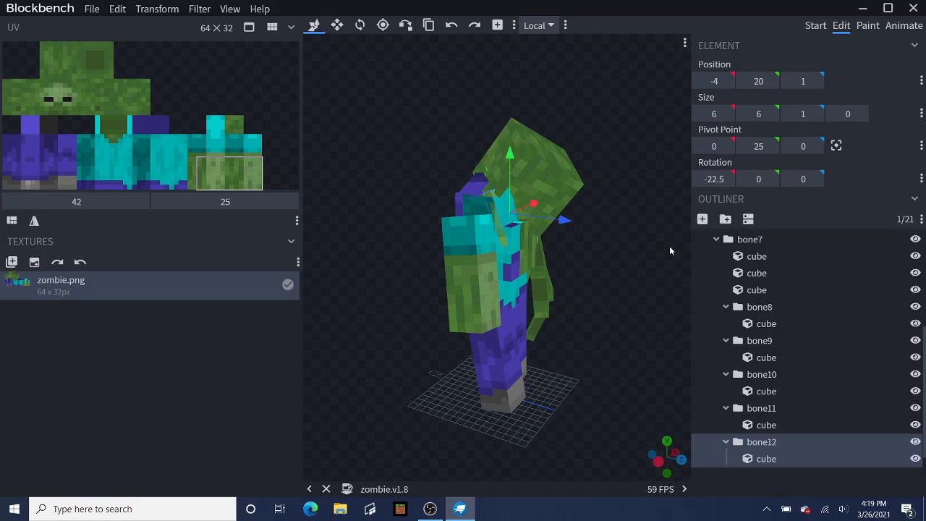
left_click(803, 81)
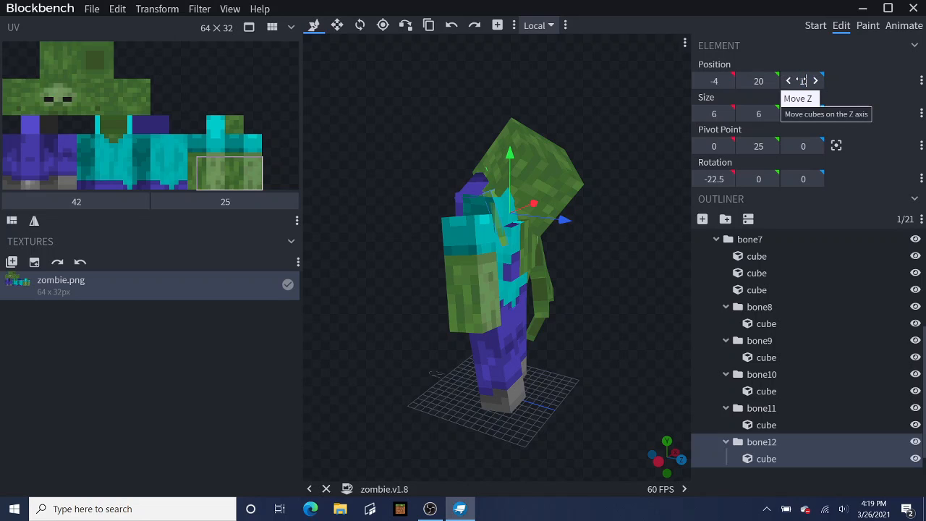
type("1.6")
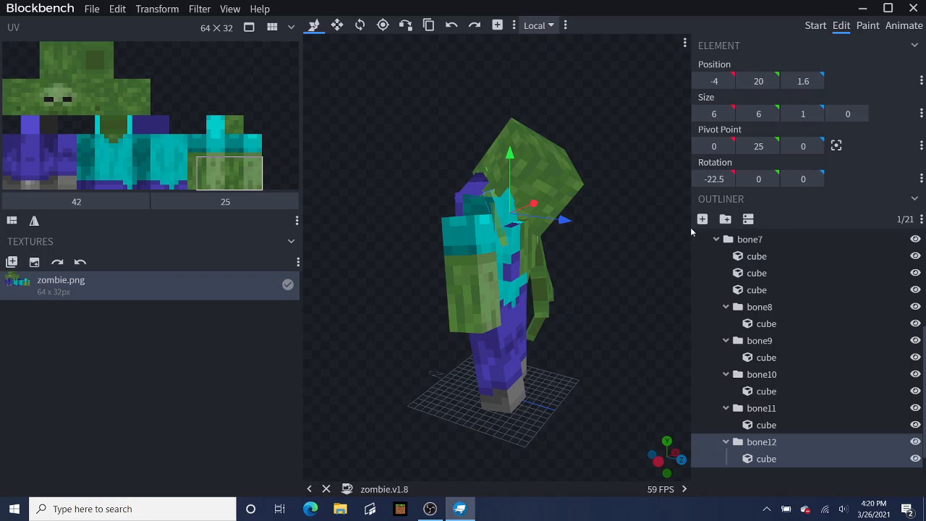
left_click(642, 297)
mouse_move(643, 292)
left_mouse_down()
mouse_move(633, 289)
mouse_move(660, 288)
mouse_move(641, 298)
left_mouse_up()
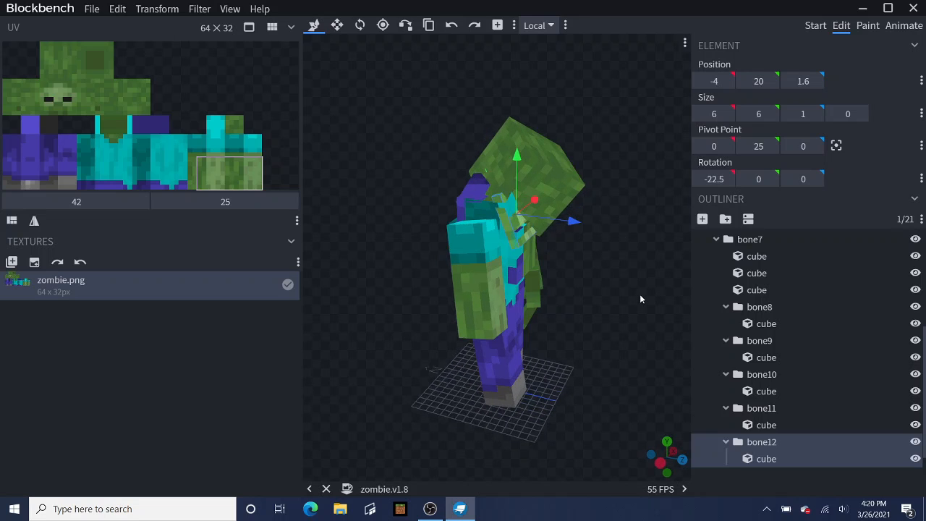
Step: Shorten the bone12 cube from its upper side to a height of 3
left_click(337, 24)
left_click_drag(505, 166, 506, 177)
left_click_drag(611, 244, 583, 230)
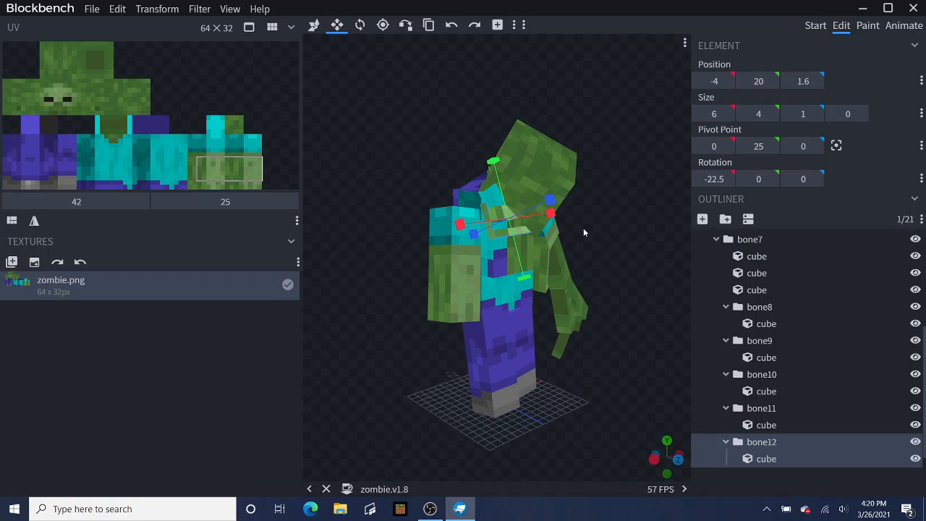
mouse_move(493, 161)
left_mouse_down()
mouse_move(496, 172)
mouse_move(495, 163)
left_mouse_up()
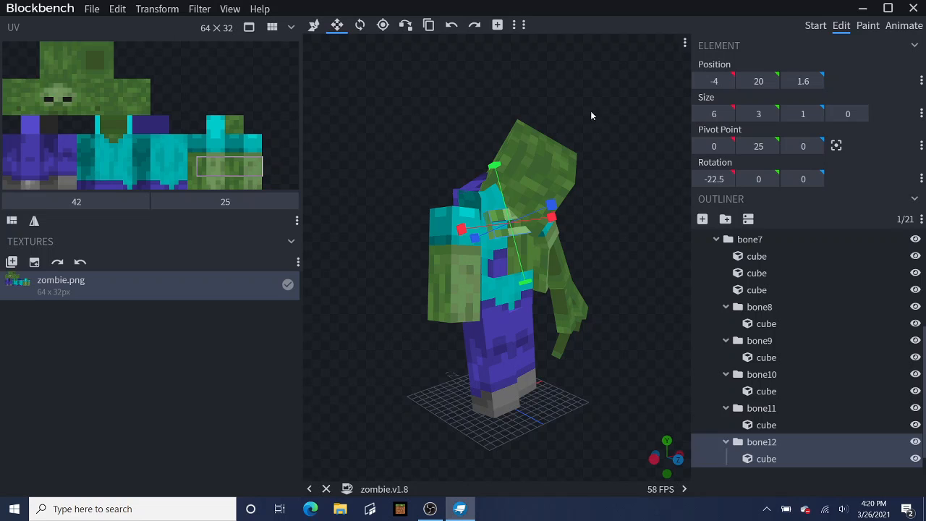
left_click_drag(691, 153, 711, 155)
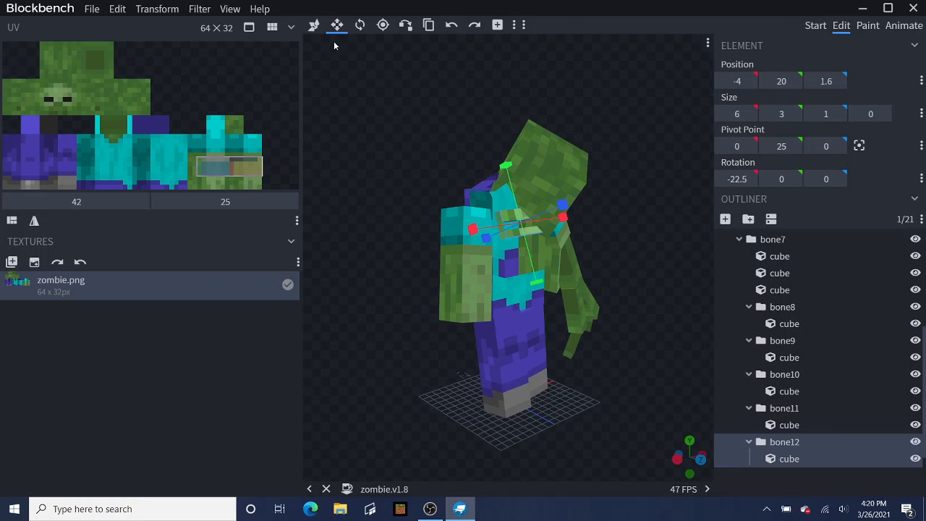
Step: Raise bone12 by one unit so its cube is at Y 21, and set the cube's Z position to 1.2
key("v")
left_click_drag(521, 163, 520, 152)
left_click_drag(632, 227, 672, 217)
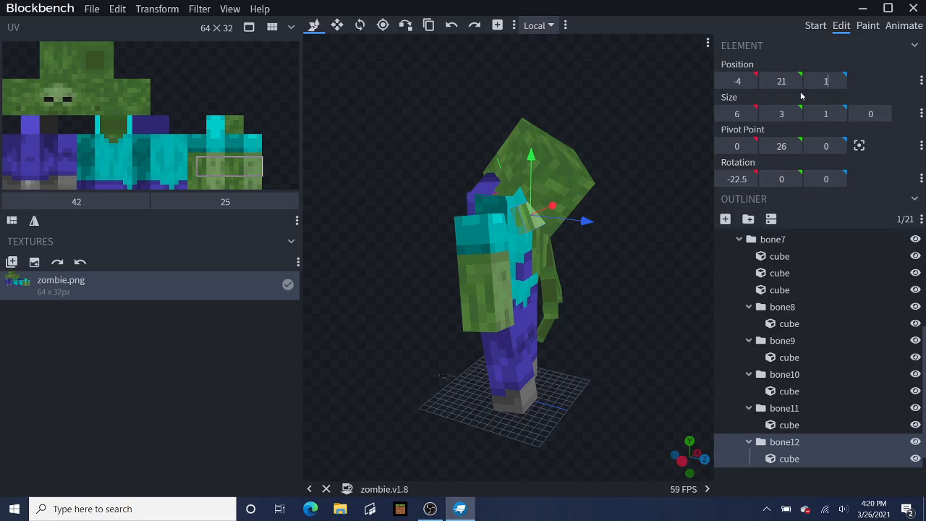
type(".2")
left_click_drag(676, 229, 671, 259)
Step: Fine-tune the bone12 cube's Z position through 1.3 and 1.25 to 1.24, checking the fit against the back
left_click(828, 81)
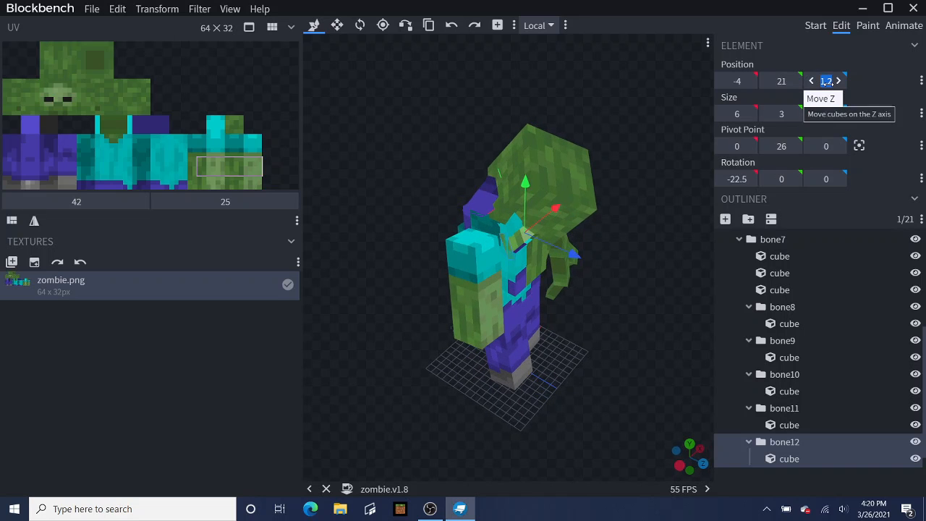
left_click(827, 81)
type("3")
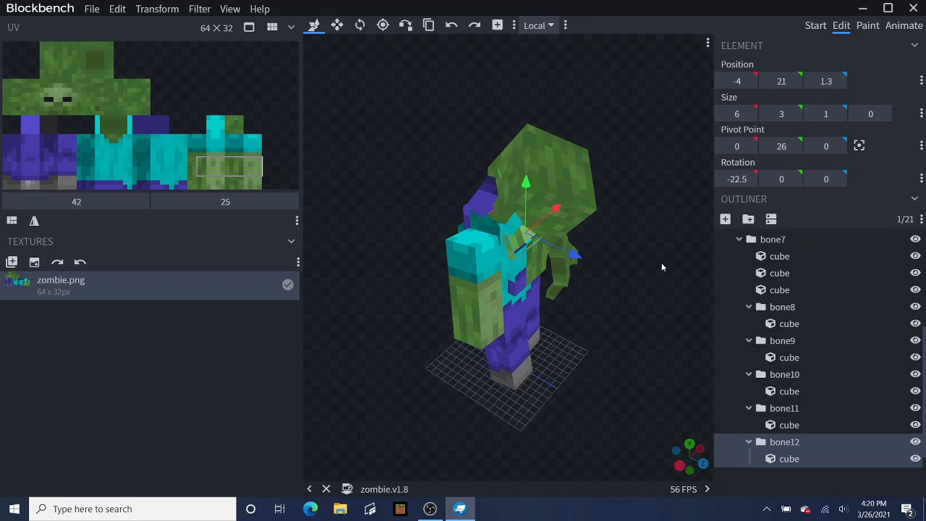
left_click_drag(661, 263, 683, 221)
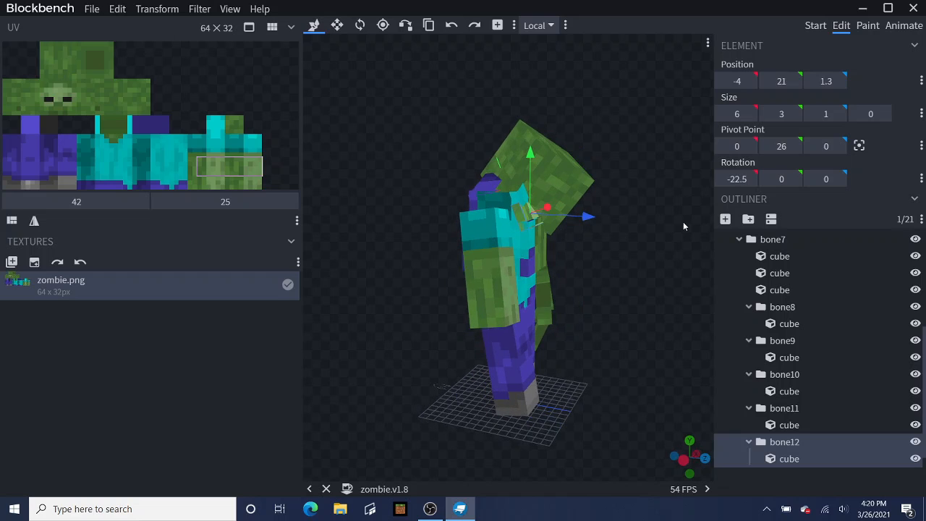
left_click(825, 81)
key("Right")
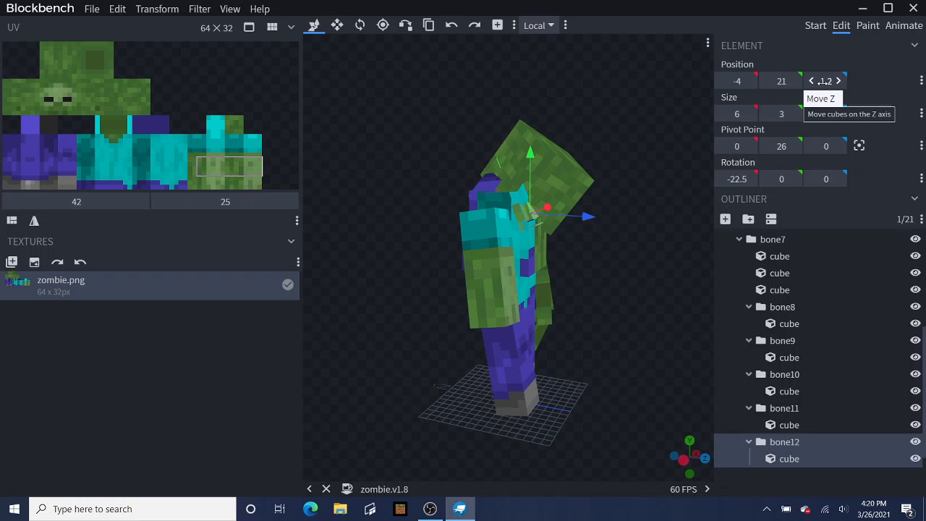
type("5")
key("Return")
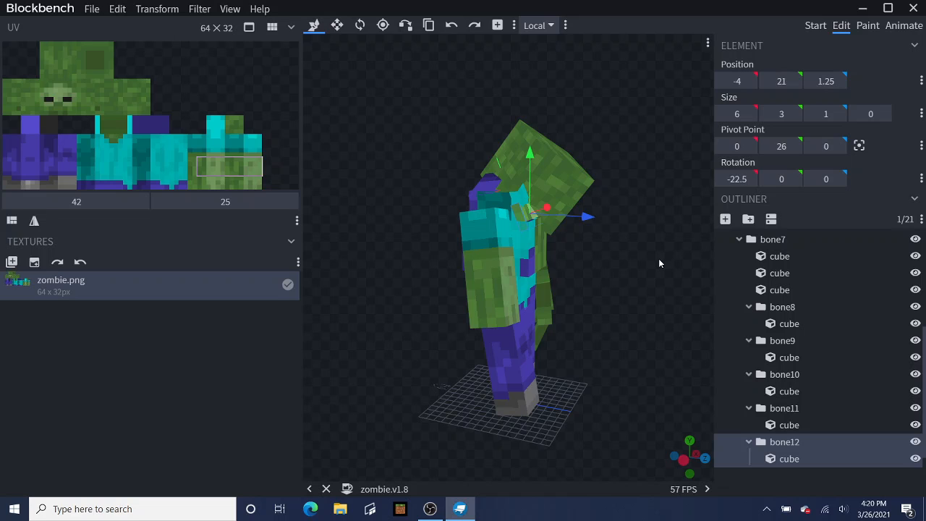
left_click_drag(659, 263, 634, 303)
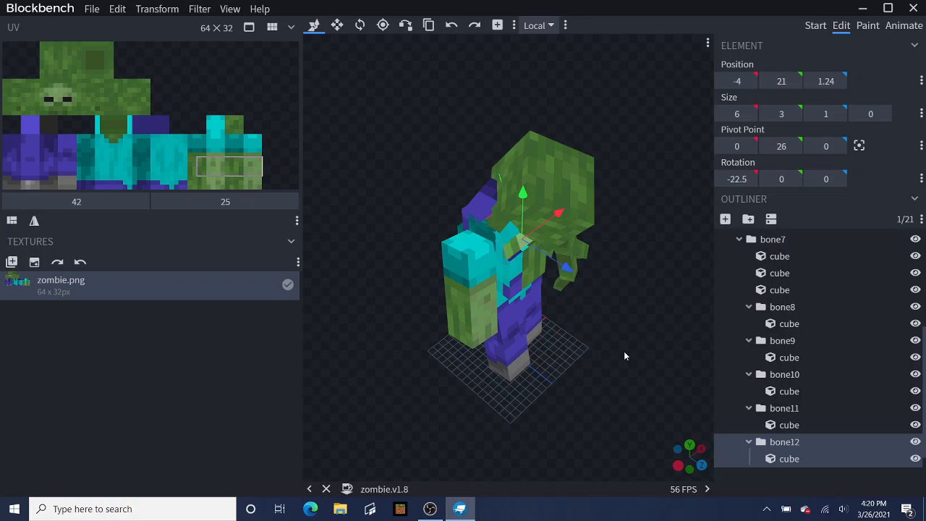
Step: Check the torso from the front, then collapse the bone7 group in the outliner
left_click_drag(623, 351, 747, 310)
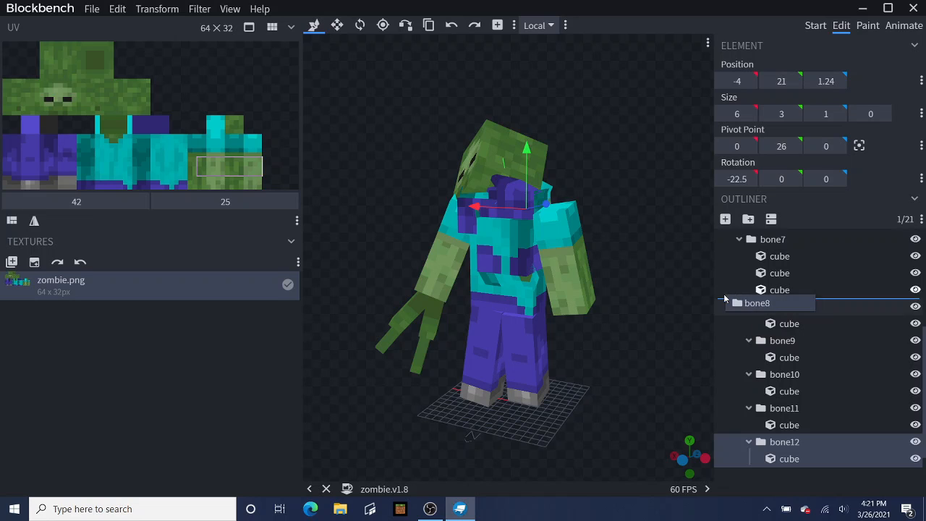
mouse_move(781, 307)
left_mouse_down()
mouse_move(690, 328)
mouse_move(790, 309)
left_mouse_up()
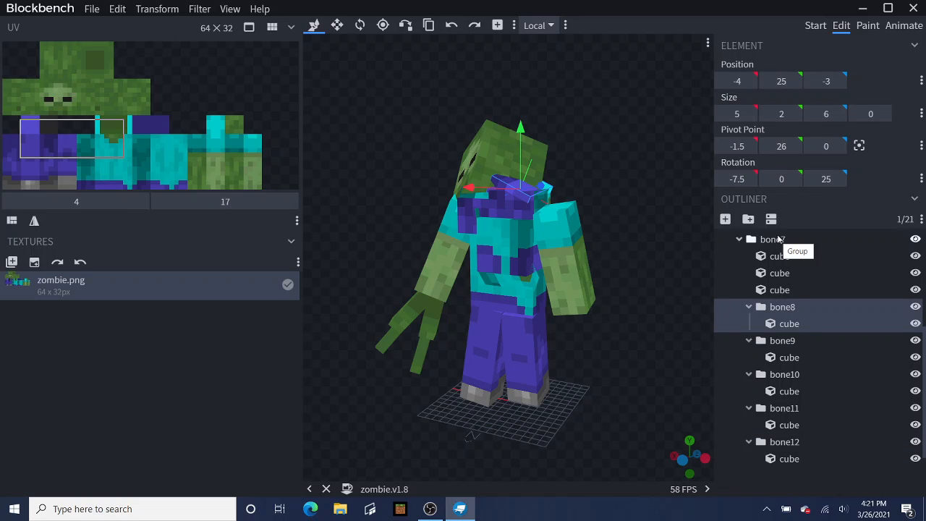
mouse_move(703, 281)
left_mouse_down()
mouse_move(753, 298)
mouse_move(744, 281)
mouse_move(582, 334)
mouse_move(538, 189)
mouse_move(656, 173)
mouse_move(724, 239)
mouse_move(732, 289)
mouse_move(701, 250)
mouse_move(730, 254)
mouse_move(770, 277)
mouse_move(797, 274)
mouse_move(706, 268)
left_mouse_up()
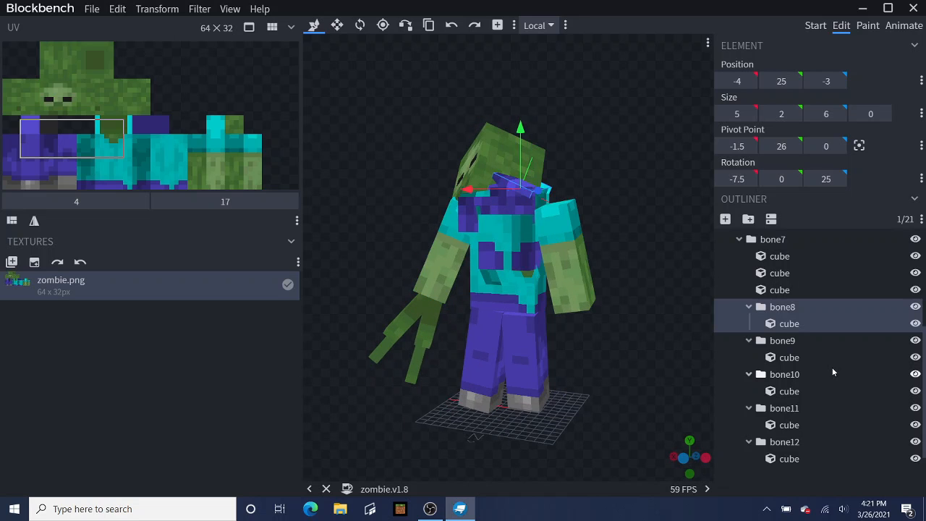
left_click(787, 240)
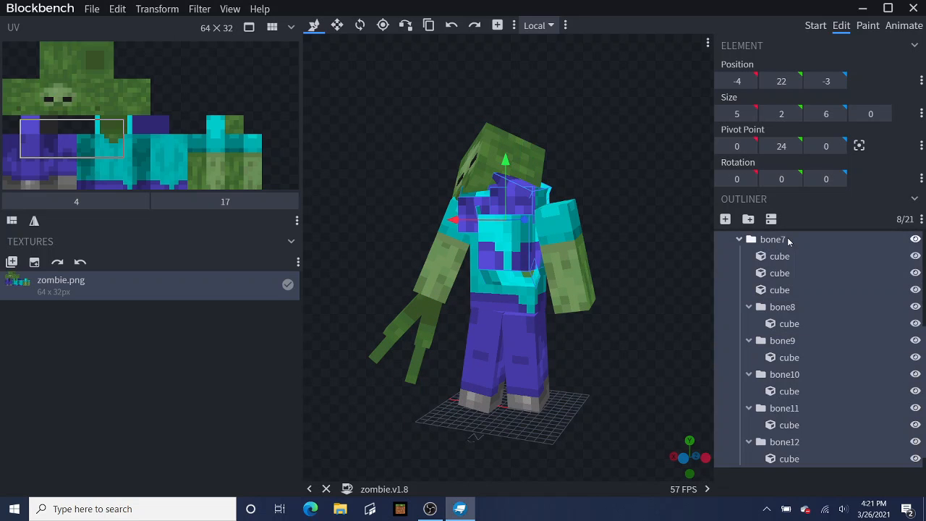
left_click(740, 240)
left_click_drag(925, 319, 925, 271)
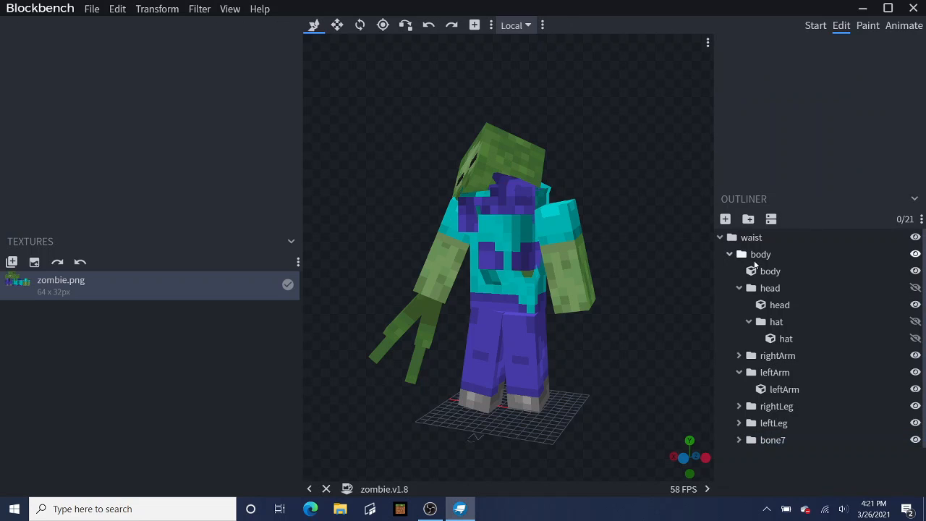
Step: Add a new bone inside the body group
left_click(754, 262)
left_click(755, 259)
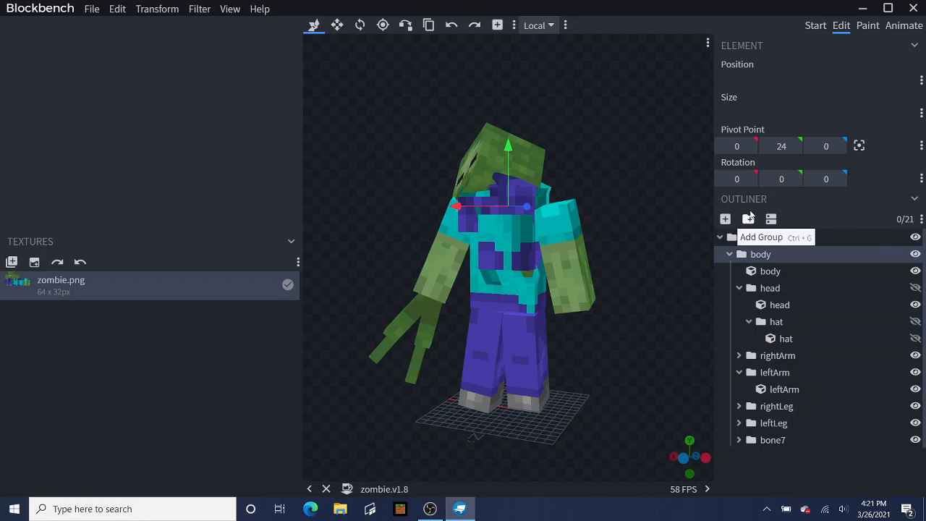
left_click(748, 219)
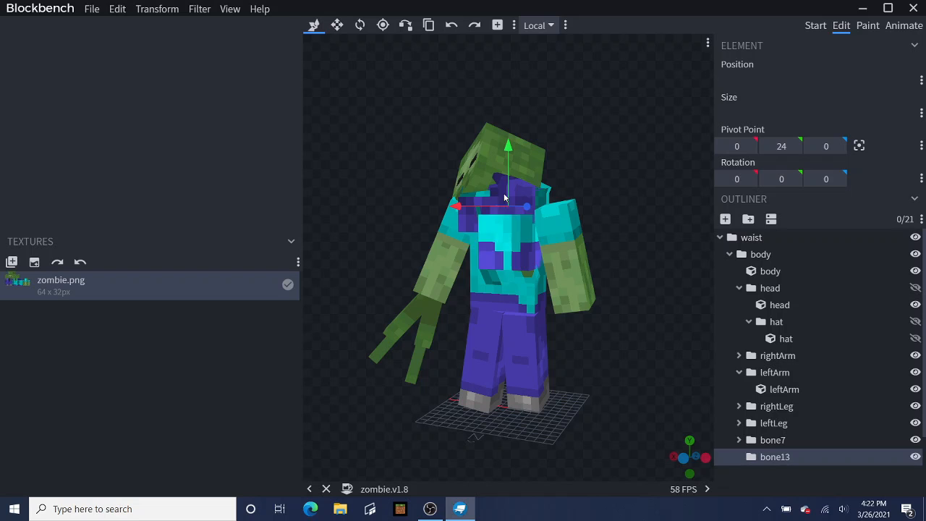
mouse_move(604, 116)
left_mouse_down()
mouse_move(653, 125)
mouse_move(576, 101)
mouse_move(611, 109)
left_mouse_up()
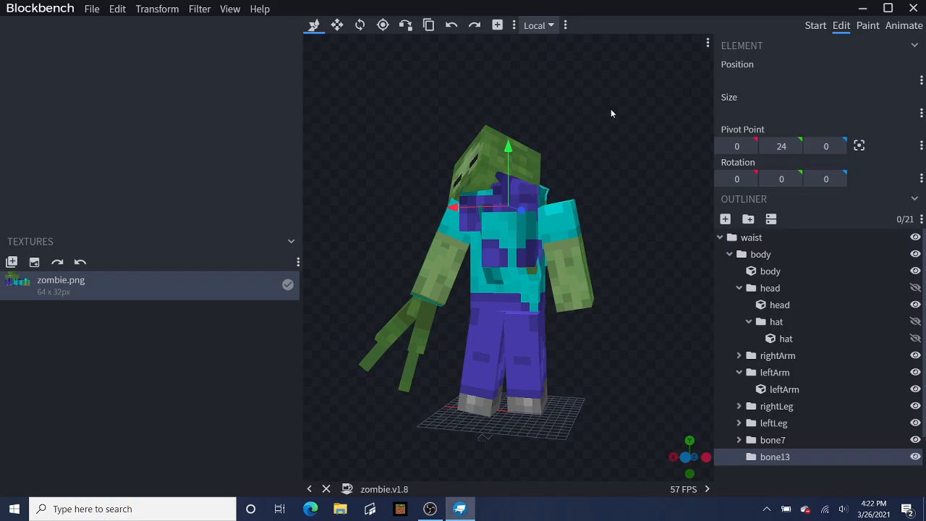
Step: Duplicate the 6 × 6 × 8 chest cube in bone7 and reduce the copy's depth to 3, with its Z position at -7
left_click(497, 236)
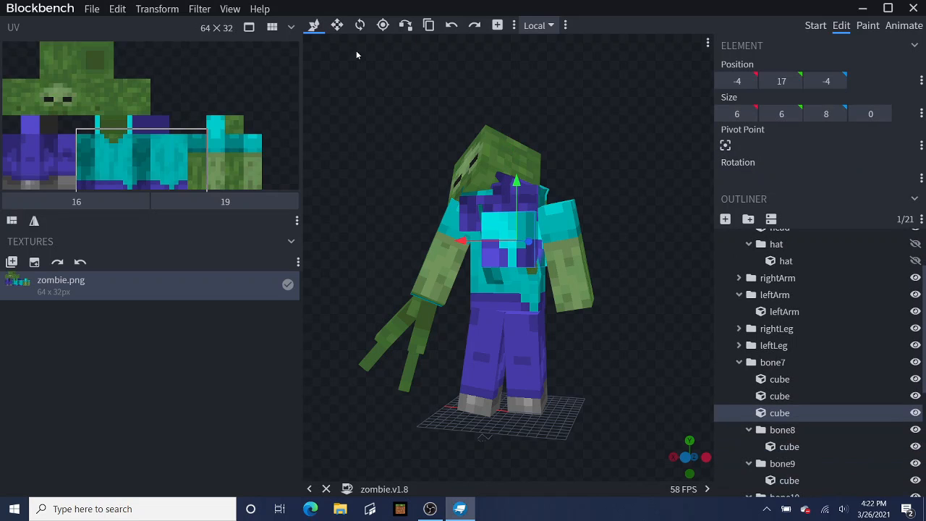
left_click_drag(390, 132, 350, 125)
left_click(428, 24)
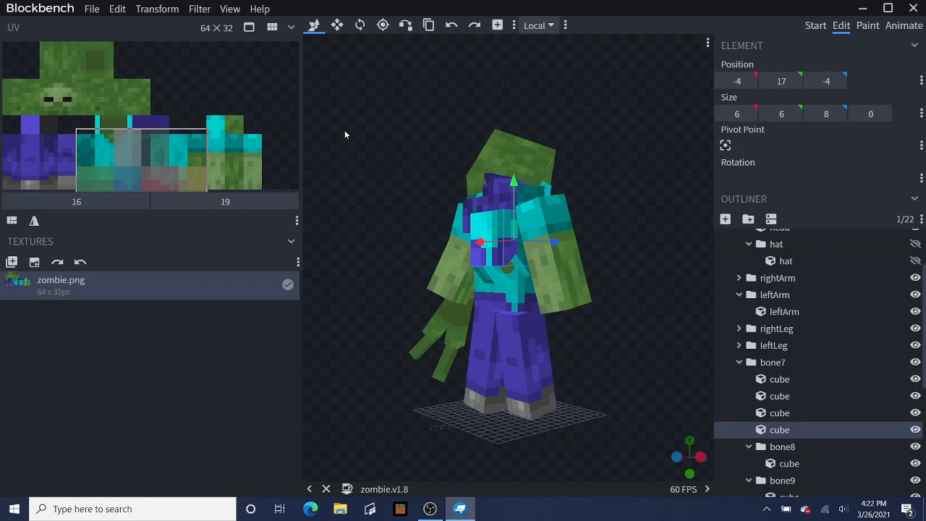
left_click_drag(580, 201, 390, 234)
left_click(337, 24)
left_click_drag(422, 307, 522, 296)
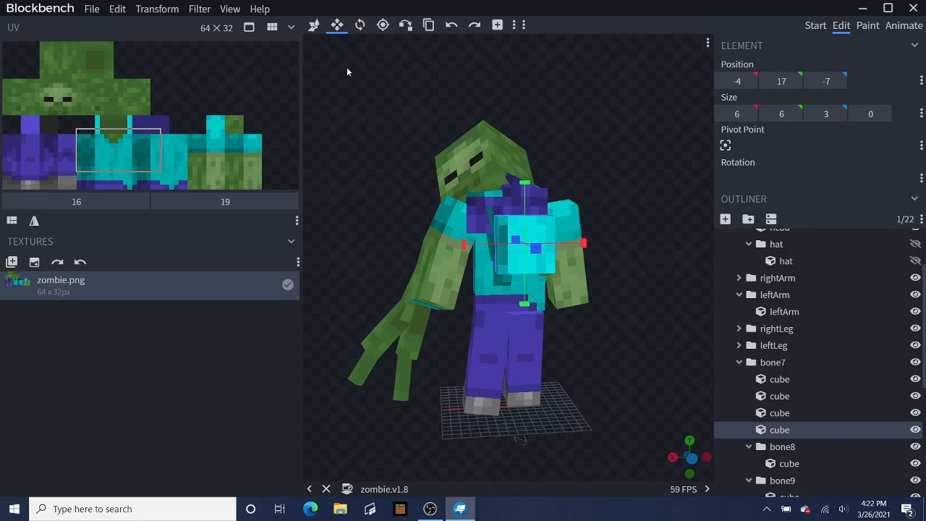
Step: Shrink the duplicated chest cube to a width of 4 and a height of 4, positioned at X -3, Y 18
left_click(314, 25)
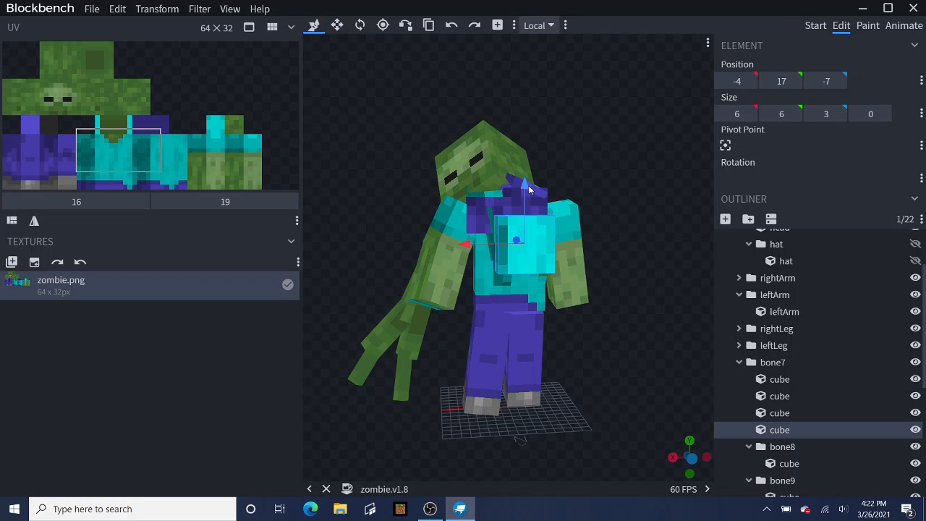
left_click(340, 26)
left_click_drag(525, 183, 470, 249)
left_click_drag(585, 248, 577, 248)
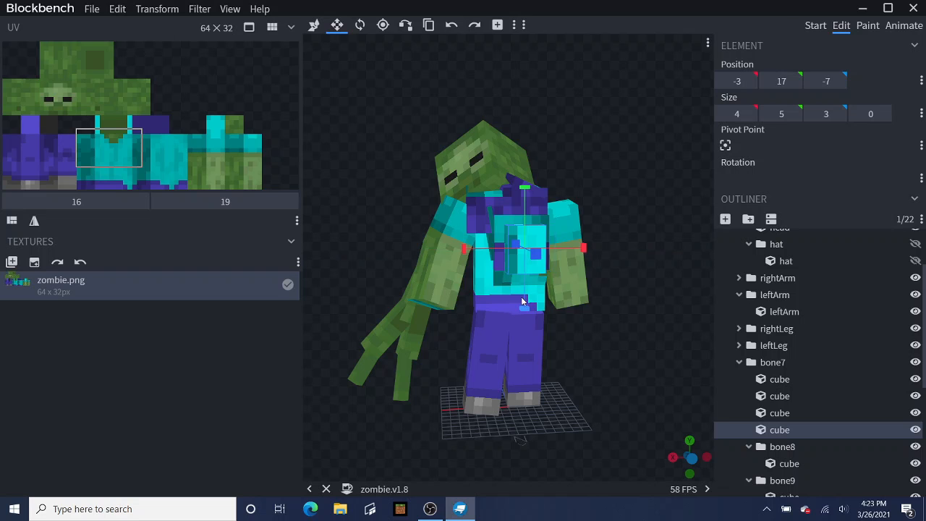
left_click_drag(528, 308, 526, 297)
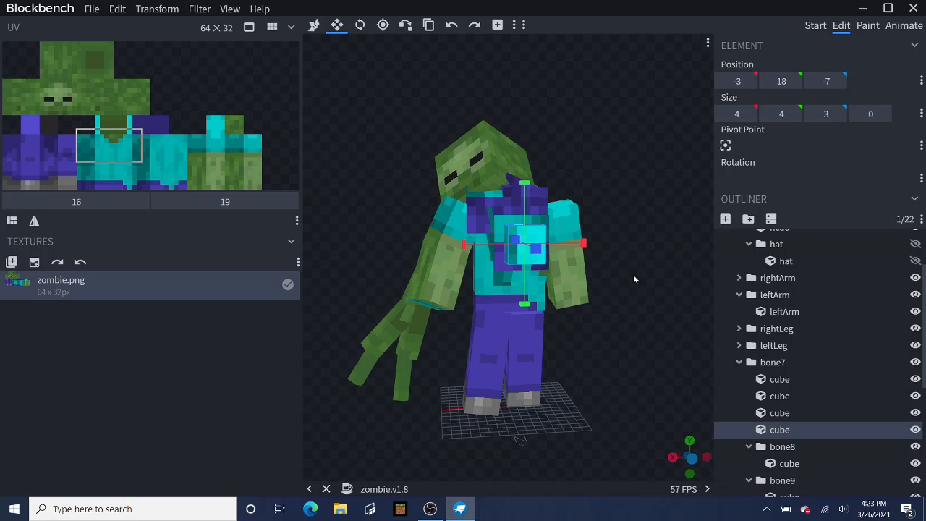
Step: Thin the duplicated cube to a depth of 1 at Z -5 and move its UV to 17, 9 on the green head texture
left_click_drag(633, 274, 559, 247)
left_click_drag(93, 142, 99, 95)
left_click_drag(325, 65, 364, 67)
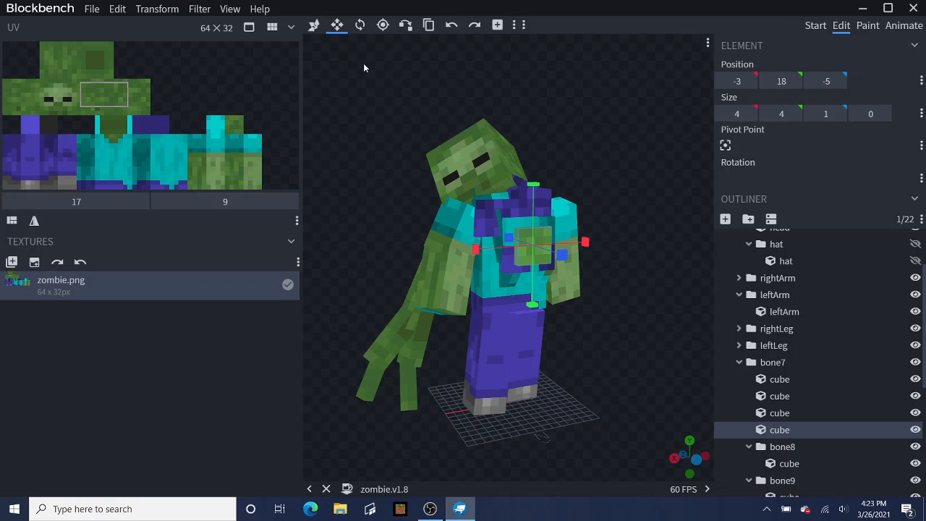
left_click(360, 25)
double_click(534, 247)
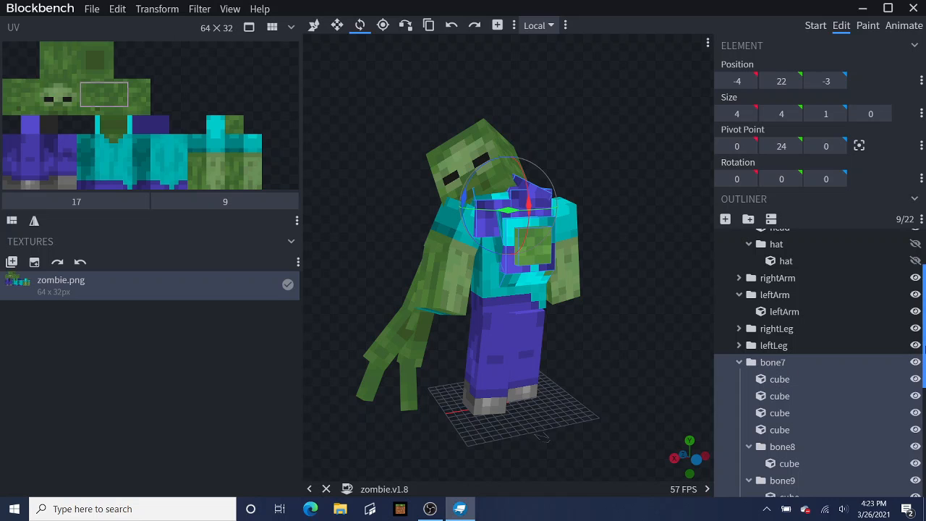
scroll(918, 353, "down", 3)
left_click(889, 432)
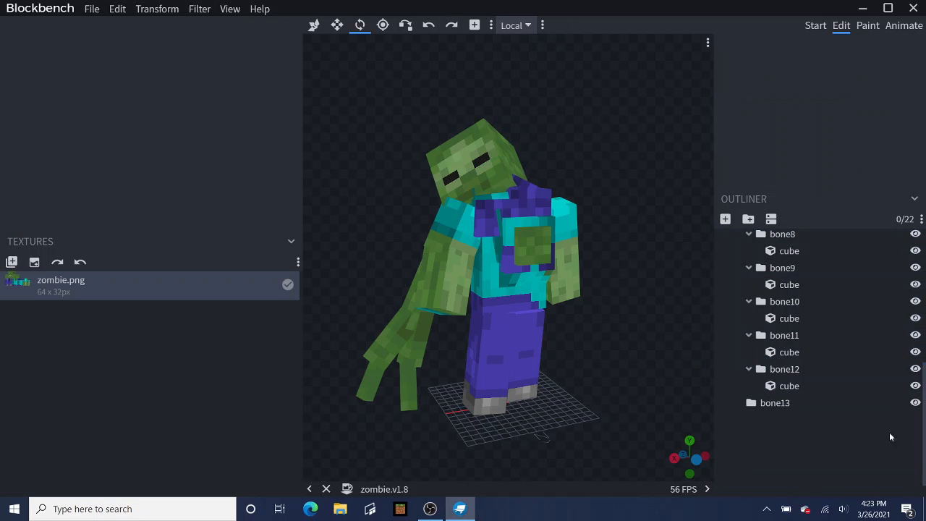
left_click(779, 402)
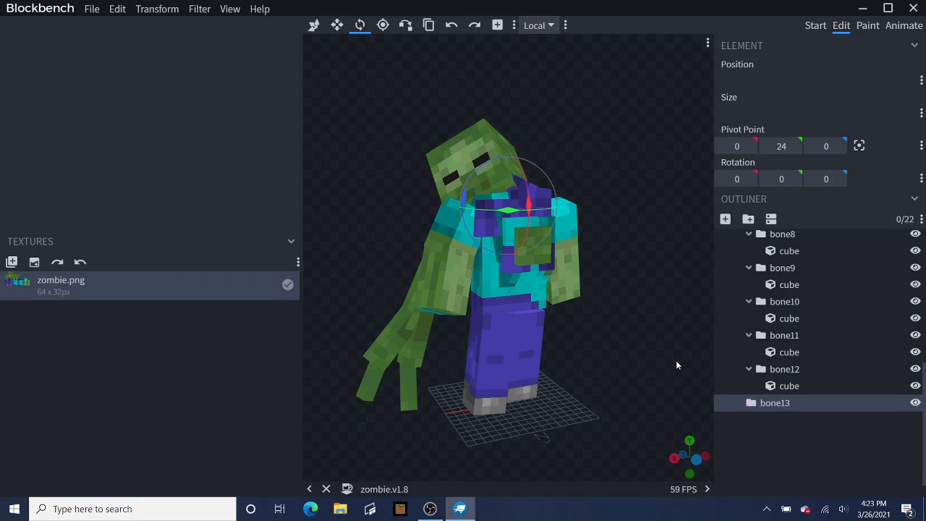
left_click(548, 253)
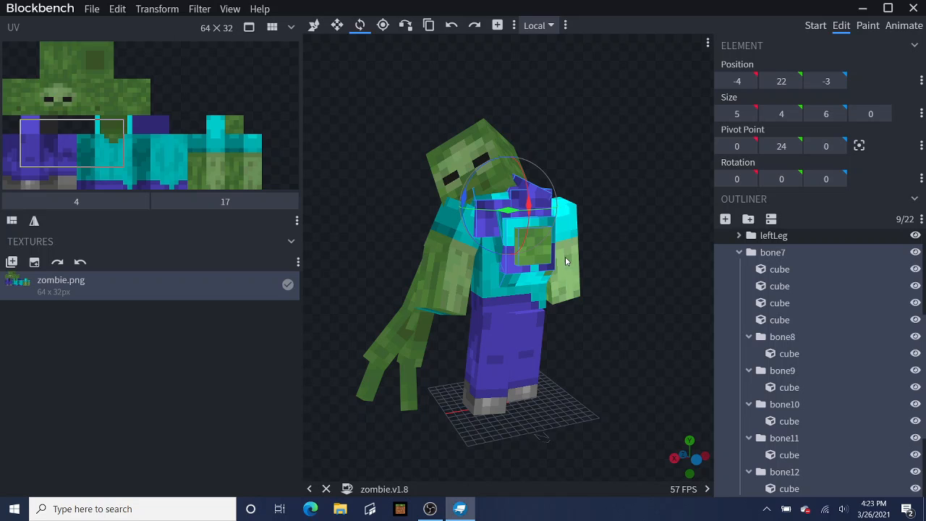
left_click_drag(622, 251, 489, 252)
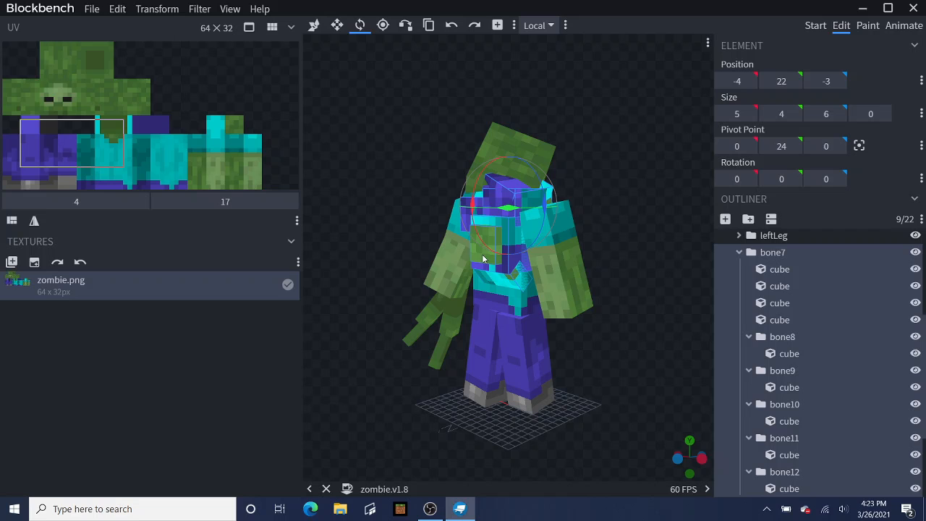
Step: Move the small green chest cube from bone7 into bone13 in the outliner
left_click(313, 26)
left_click(481, 255)
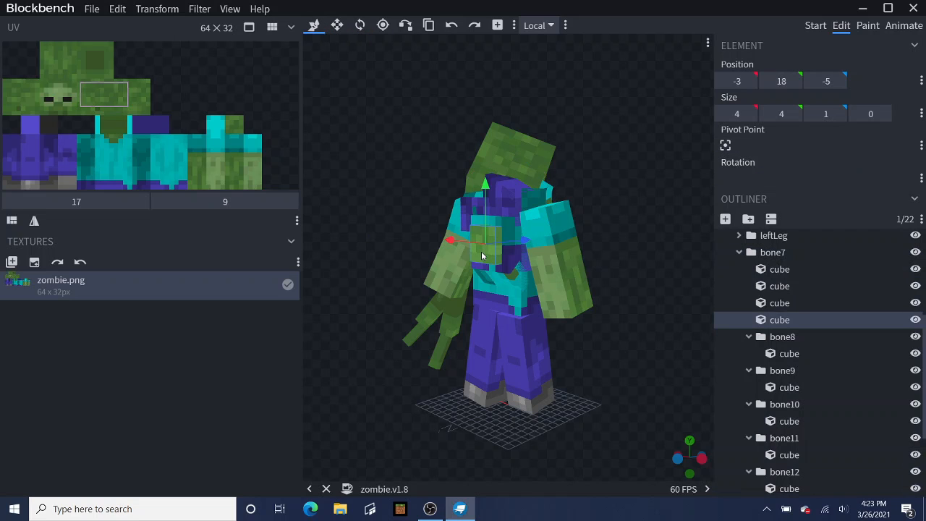
left_click_drag(787, 323, 793, 496)
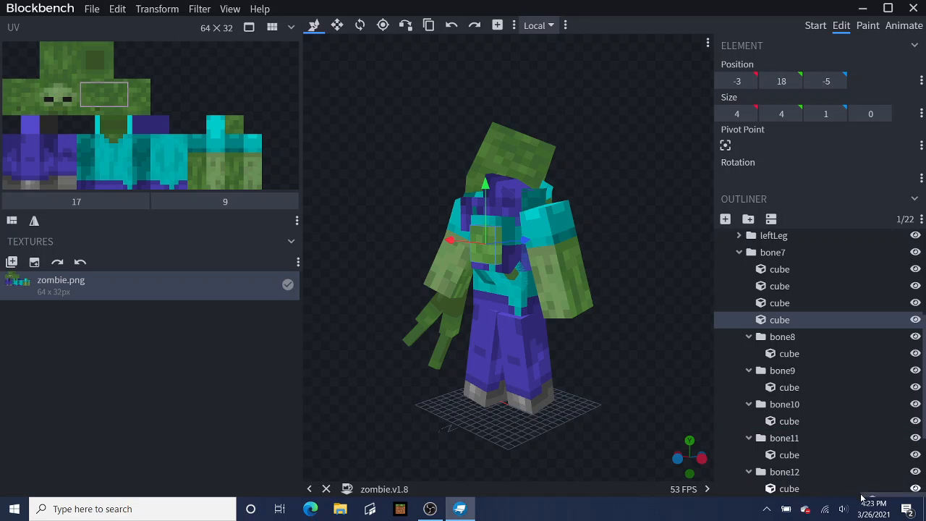
left_click_drag(861, 497, 792, 463)
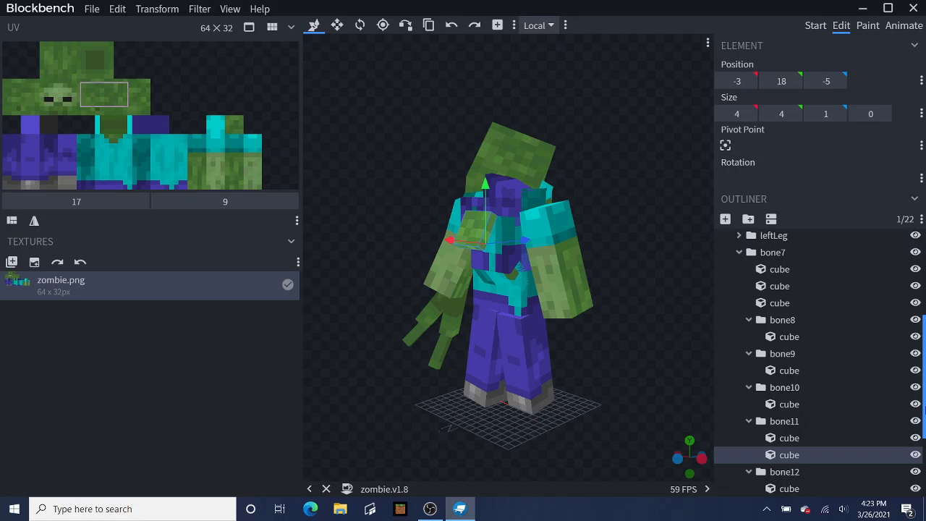
left_click_drag(924, 411, 925, 452)
left_click(873, 447)
left_click_drag(796, 372, 778, 421)
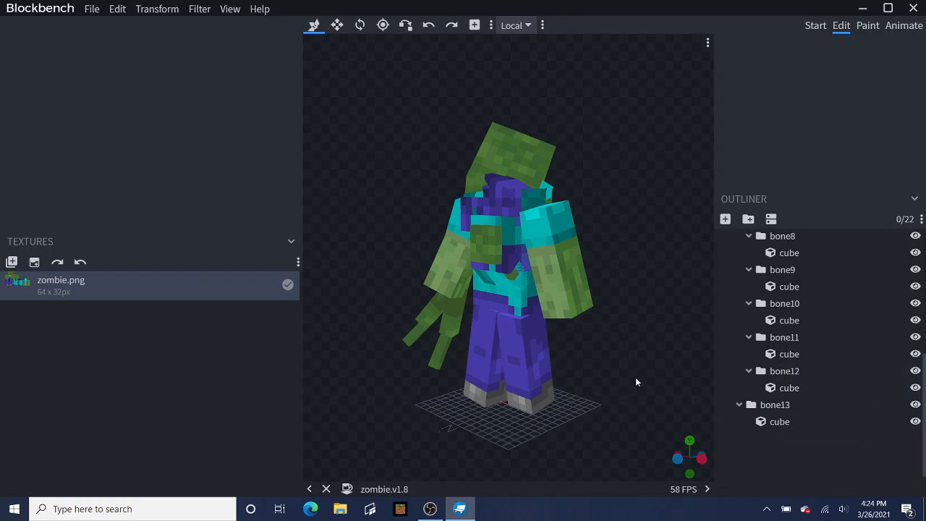
Step: Center bone13's pivot point on its green cube at -1, 20, -4.5
left_click(513, 245)
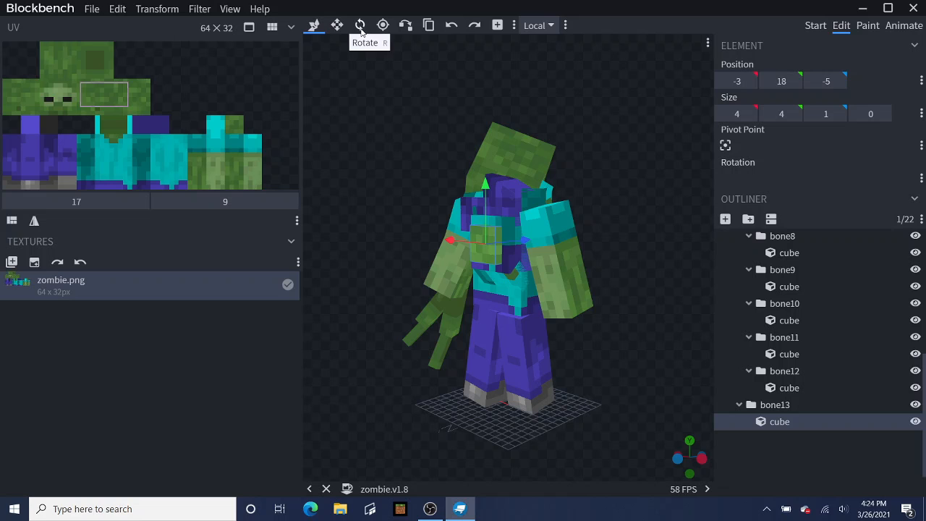
left_click(361, 25)
double_click(491, 243)
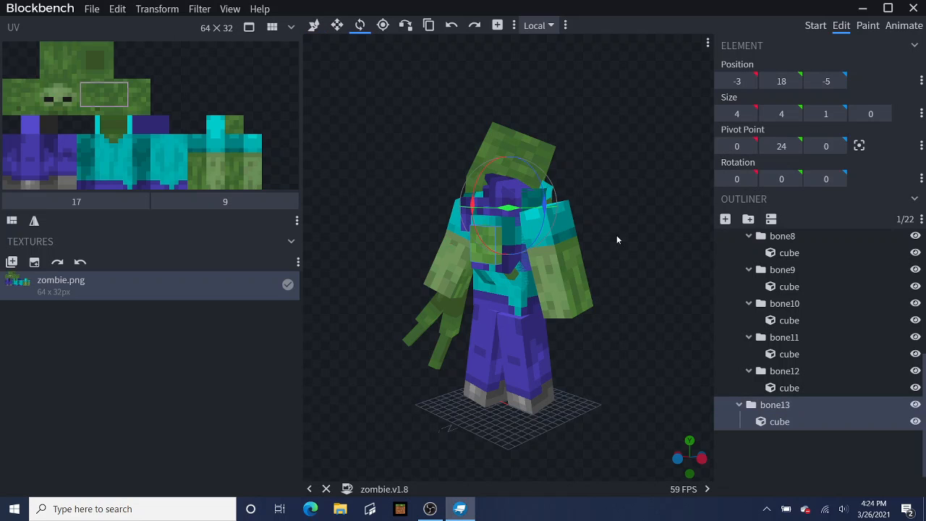
left_click(860, 146)
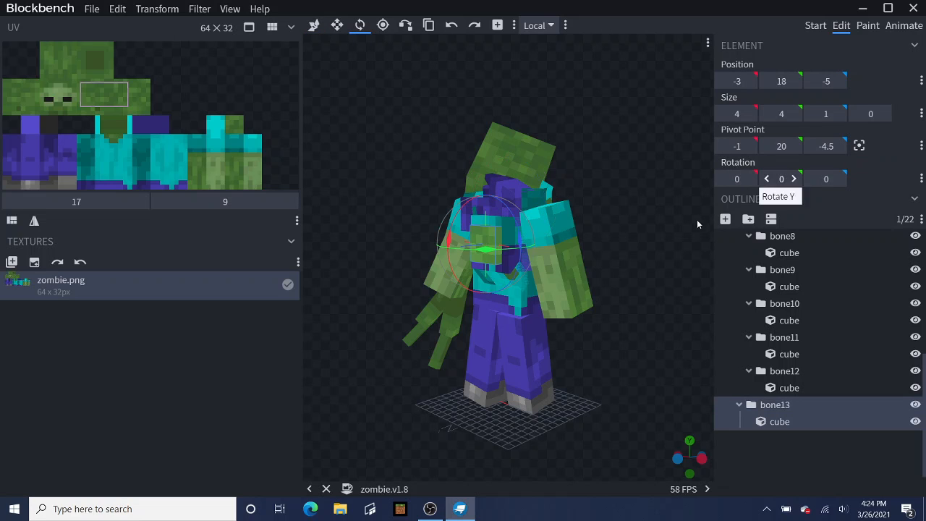
Step: Rotate bone13 to X 10 and Z -7.5 so the green cube tilts on the chest
left_click_drag(669, 238, 711, 235)
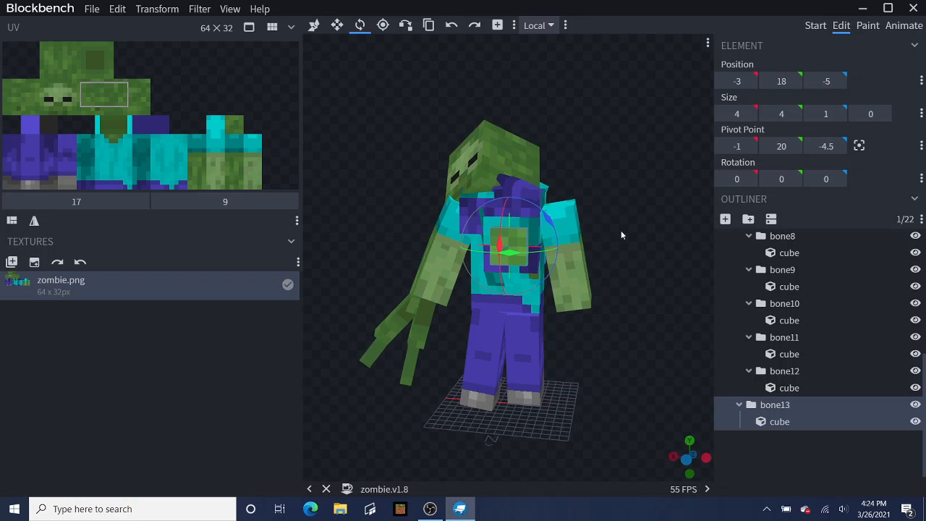
left_click_drag(554, 215, 497, 235)
left_click_drag(564, 238, 596, 172)
left_click_drag(682, 306, 693, 355)
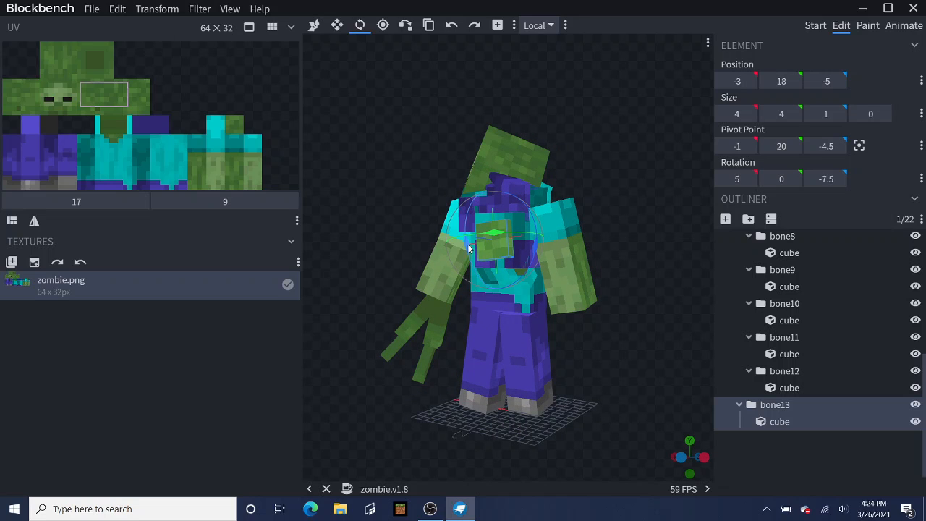
left_click_drag(469, 248, 469, 244)
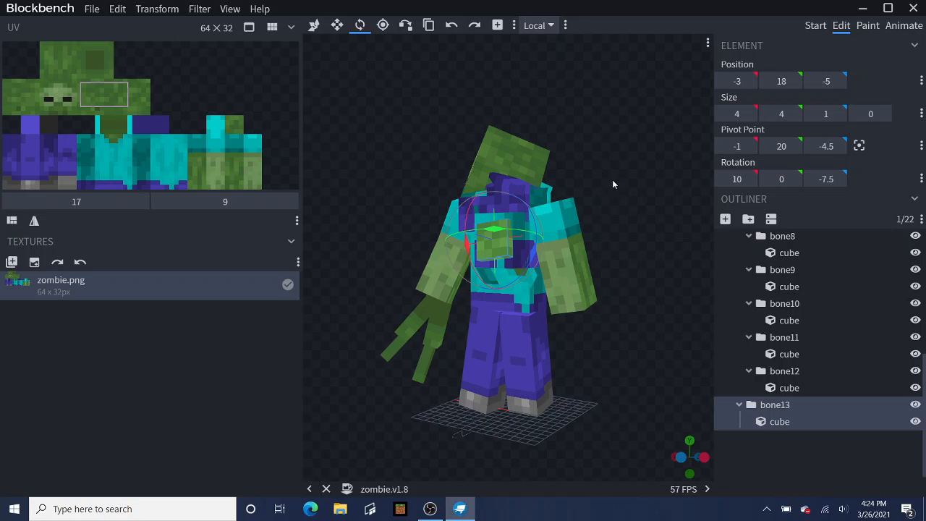
Step: Extend the bone13 cube back into the torso to a depth of 3
left_click_drag(612, 180, 573, 146)
left_click(338, 25)
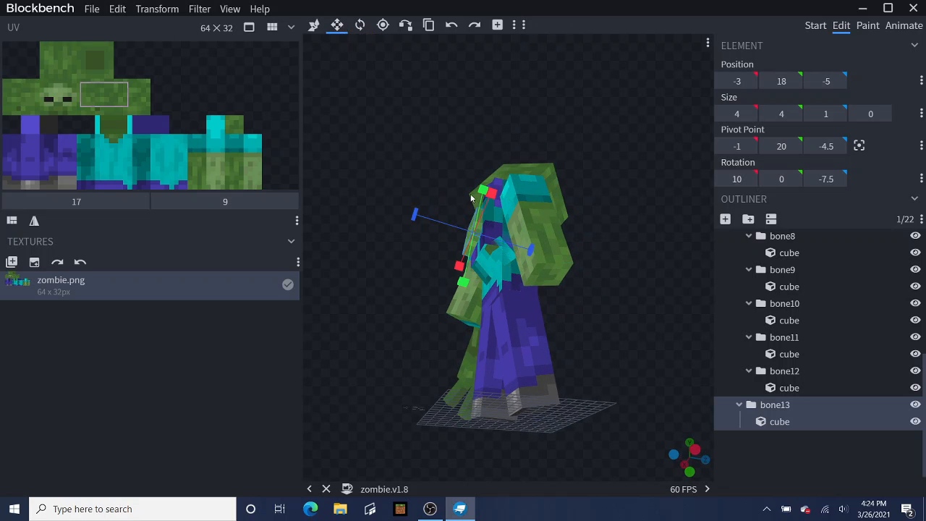
left_click_drag(531, 248, 545, 258)
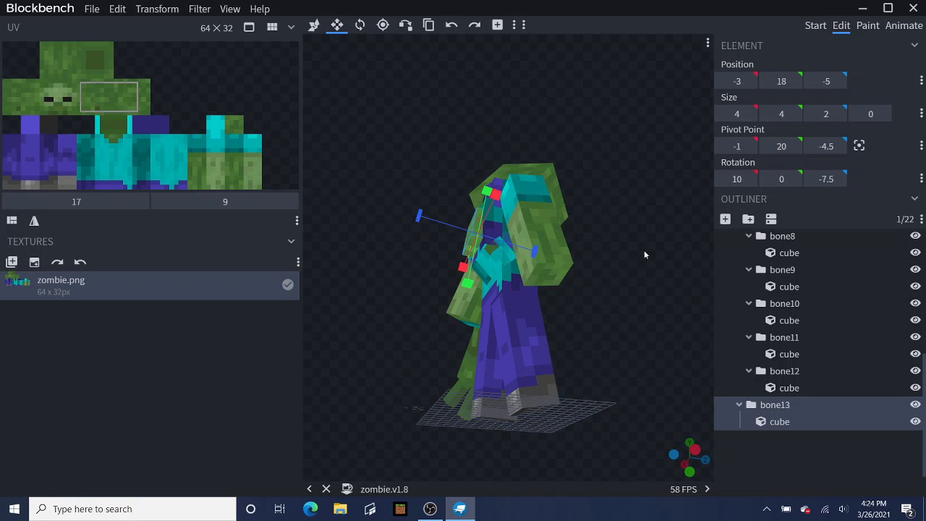
left_click_drag(644, 251, 599, 275)
left_click_drag(534, 253, 541, 255)
left_click_drag(596, 334, 676, 337)
Step: Add a new bone inside bone13
left_click(314, 25)
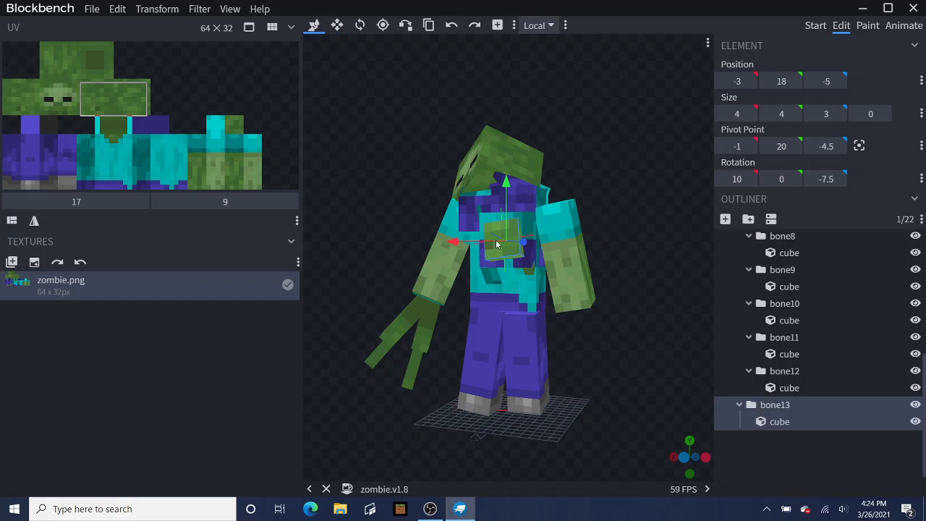
left_click(761, 405)
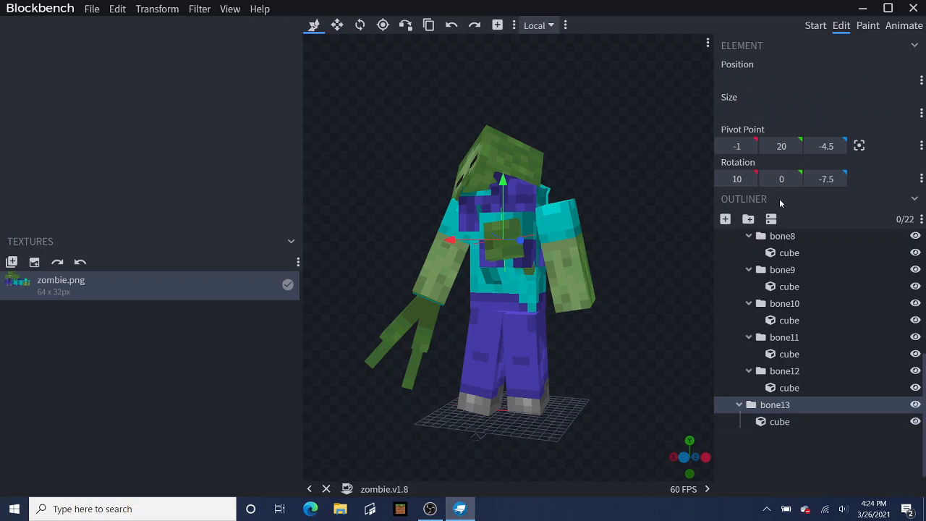
left_click(742, 221)
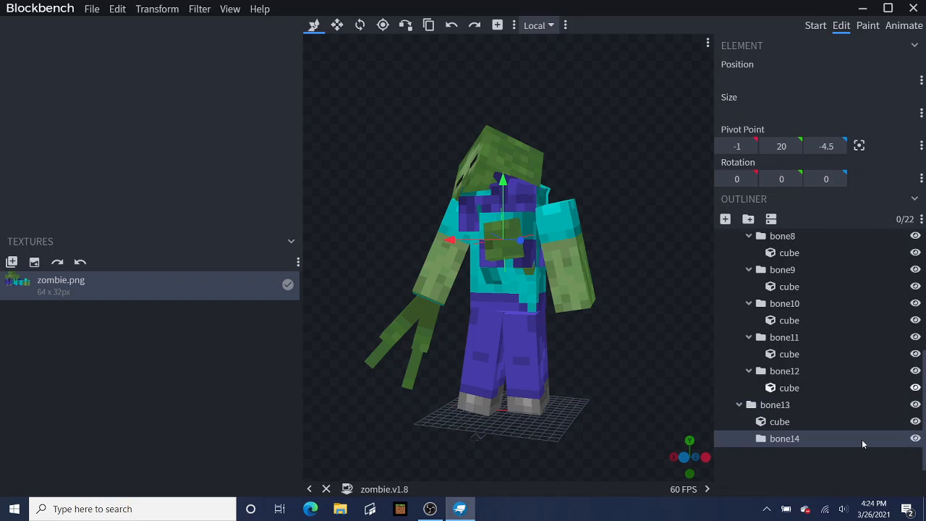
left_click(785, 422)
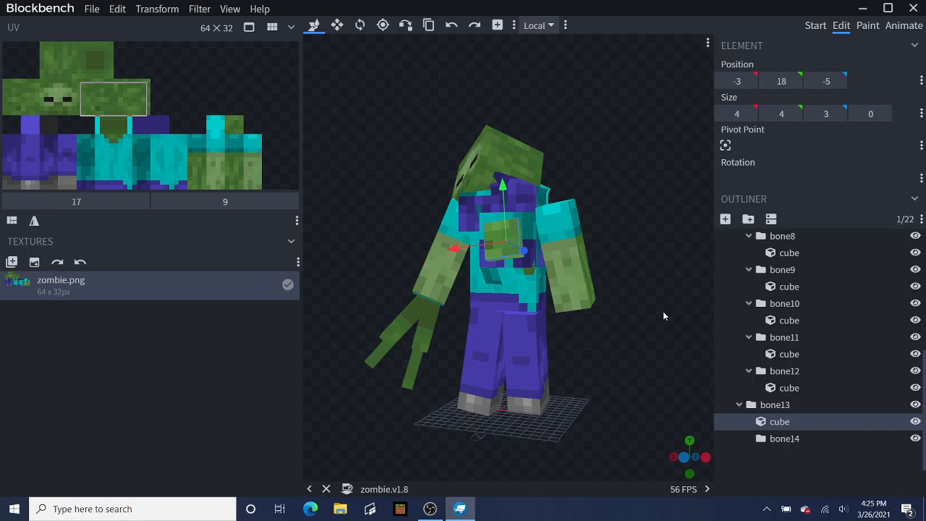
left_click_drag(663, 311, 651, 305)
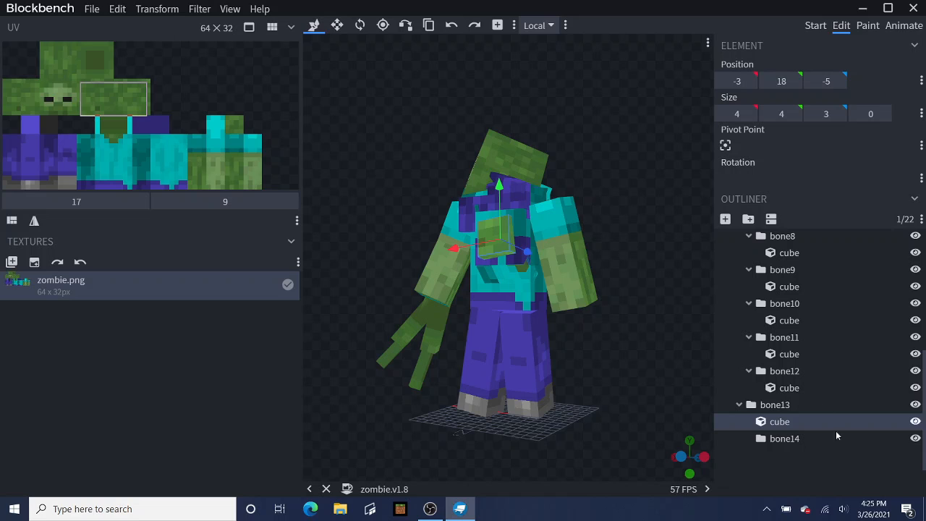
Step: Add a 1 × 1 × 1 cube to bone14 and move it out in front of the chest to Z -6.5
left_click(781, 441)
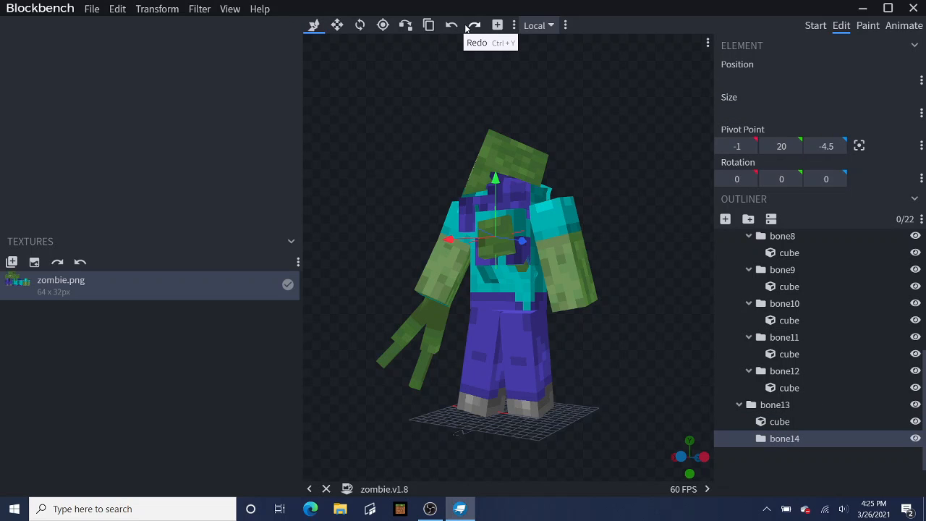
left_click(497, 25)
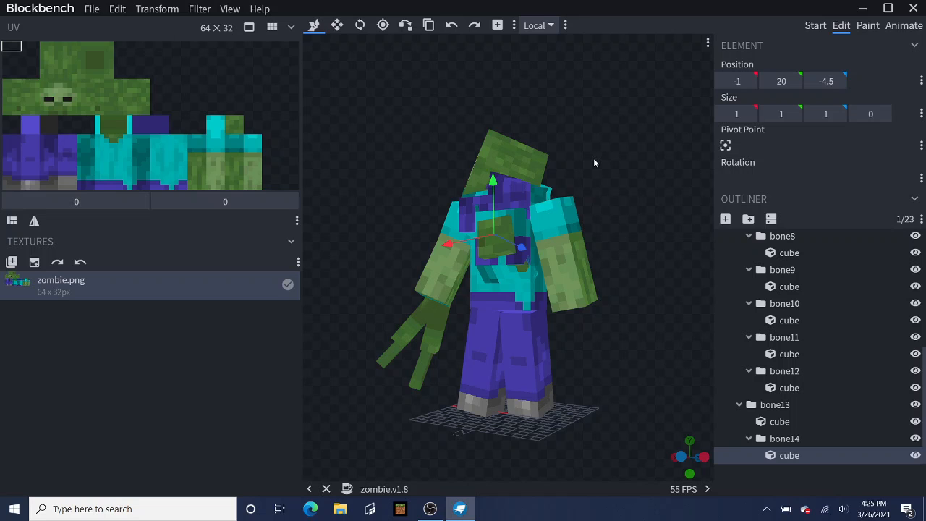
left_click_drag(593, 157, 557, 202)
left_click_drag(572, 192, 735, 207)
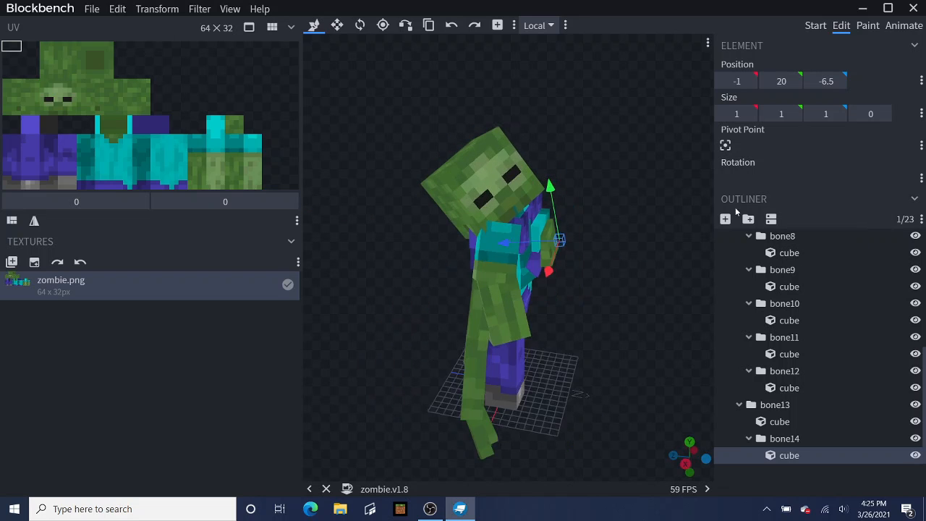
Step: Move the bone14 cube's UV mapping onto the green head texture at 11, 4
mouse_move(504, 242)
left_mouse_down()
mouse_move(498, 245)
mouse_move(505, 243)
left_mouse_up()
mouse_move(657, 220)
left_mouse_down()
mouse_move(641, 216)
mouse_move(649, 214)
left_mouse_up()
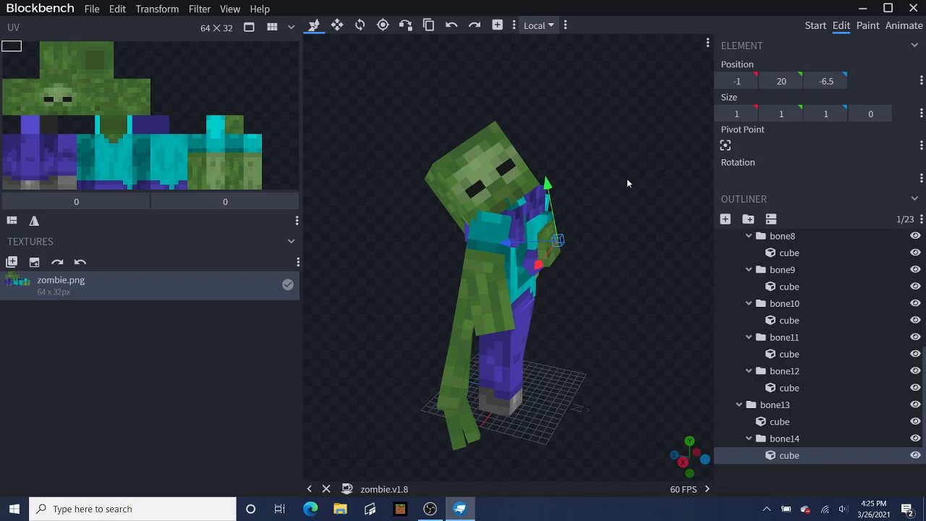
left_click(360, 26)
left_click(573, 239)
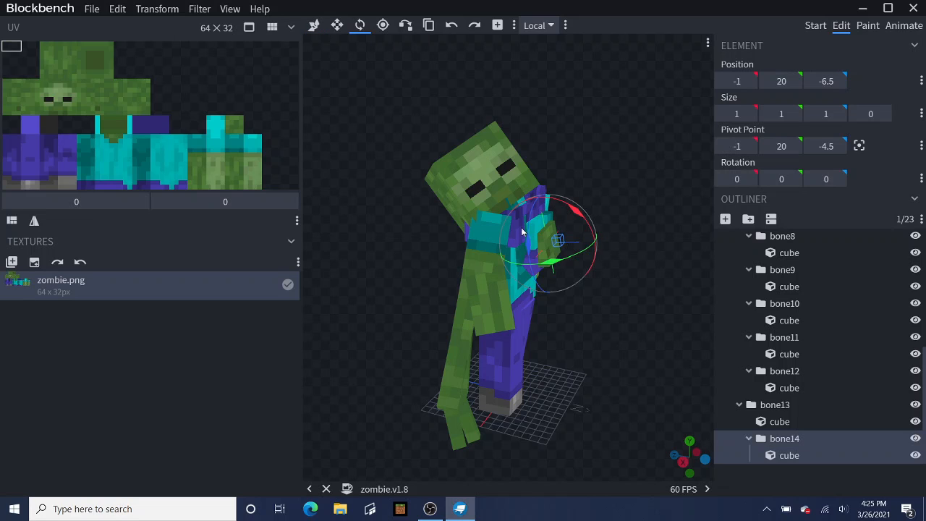
left_click_drag(14, 45, 65, 64)
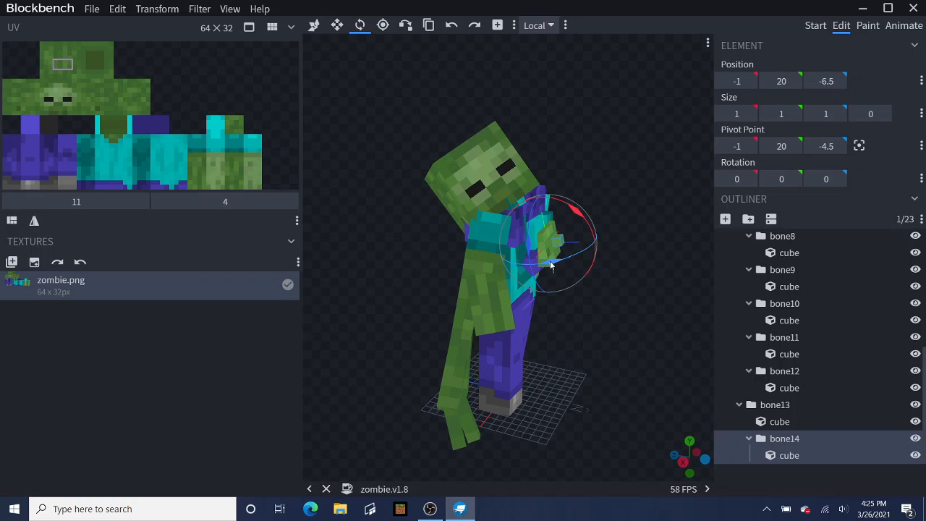
Step: Center bone14's pivot point on its cube and rotate the bone to Y 90
mouse_move(549, 266)
left_mouse_down()
mouse_move(555, 253)
mouse_move(602, 244)
mouse_move(619, 230)
mouse_move(556, 266)
left_mouse_up()
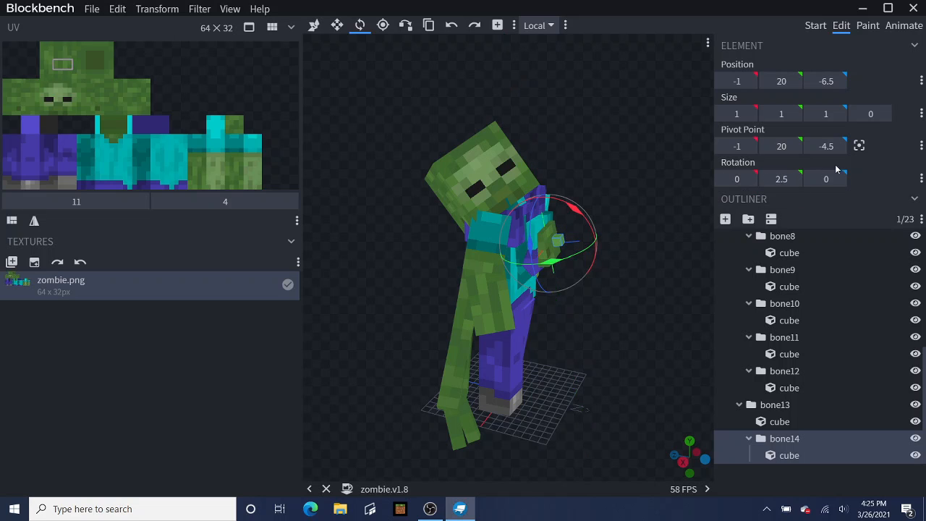
left_click(865, 153)
left_click_drag(622, 313, 579, 330)
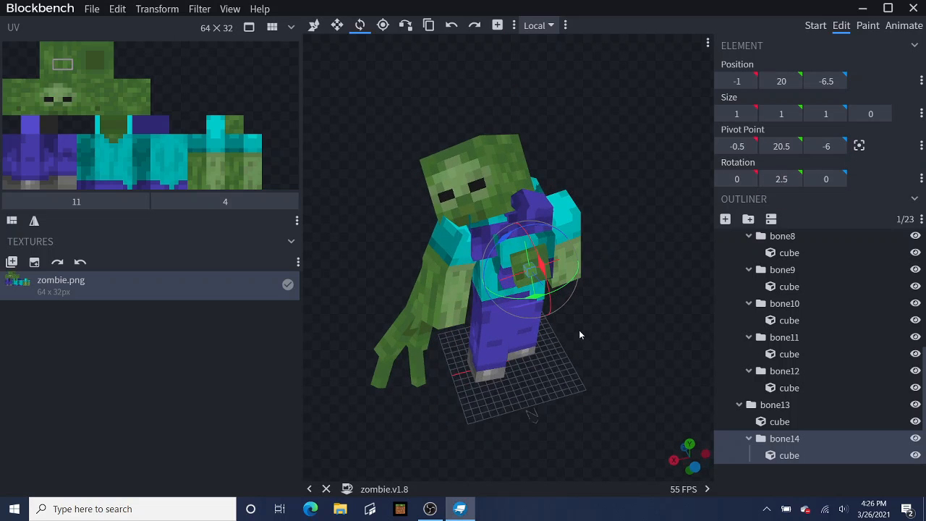
left_click_drag(536, 302, 619, 256)
left_click_drag(638, 288, 691, 281)
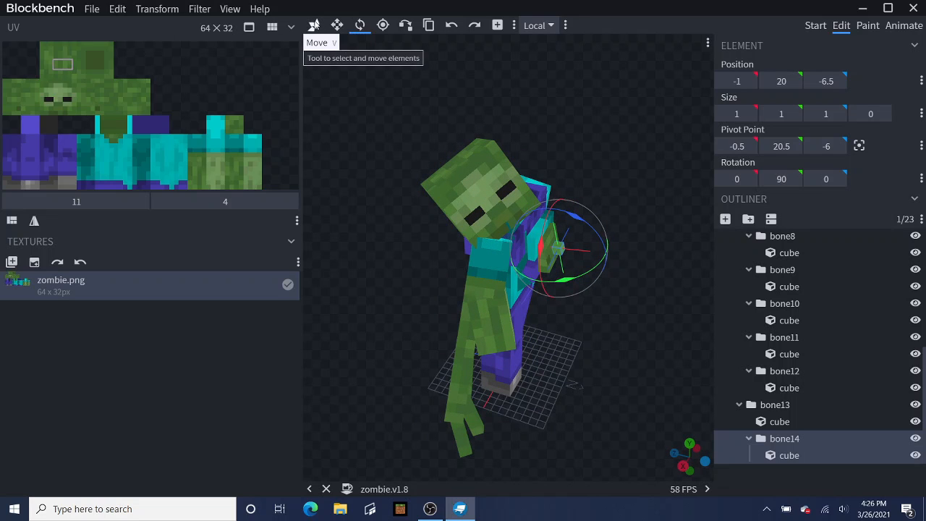
Step: Lengthen the bone14 cube at both ends to an X size of 4, starting at X -2
left_click(315, 25)
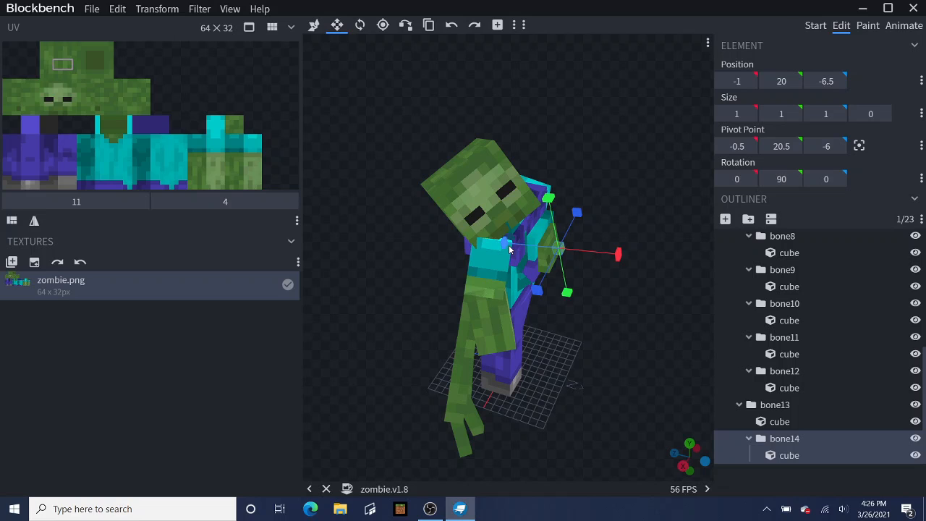
left_click_drag(509, 249, 499, 244)
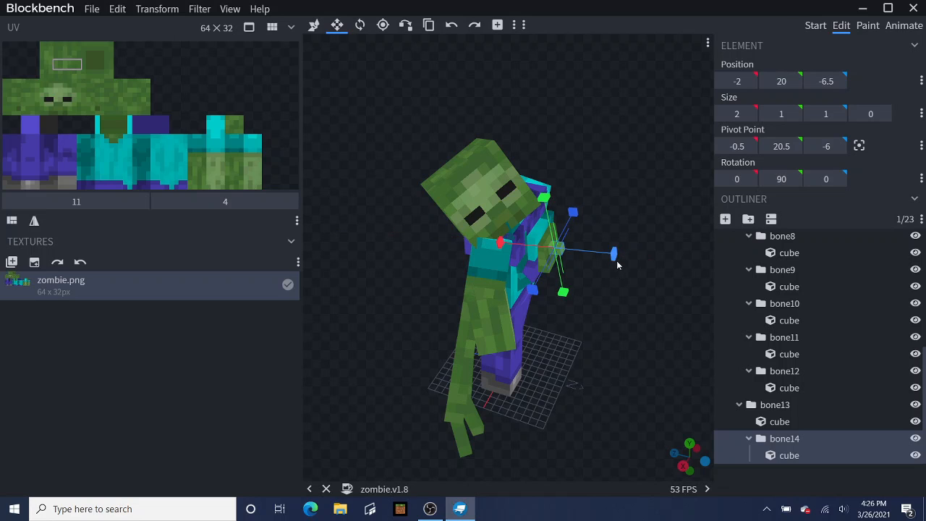
left_click_drag(617, 263, 631, 262)
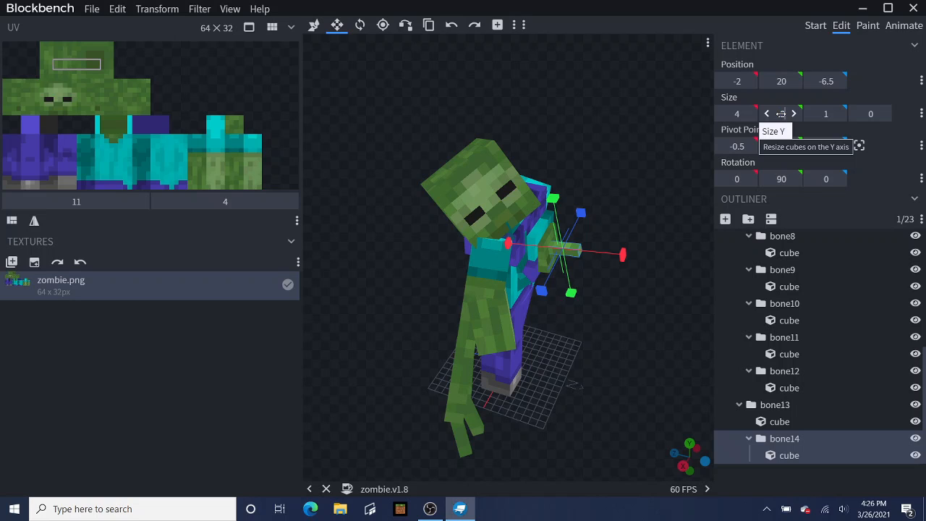
Step: Thin the bone14 cube to a size of 0.6 in both Y and Z
left_click_drag(781, 114, 677, 167)
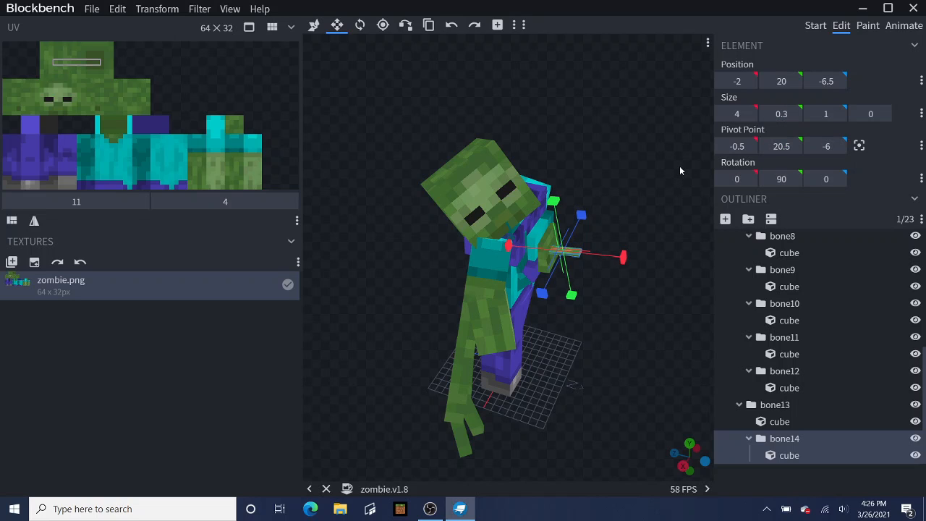
left_click_drag(667, 168, 594, 159)
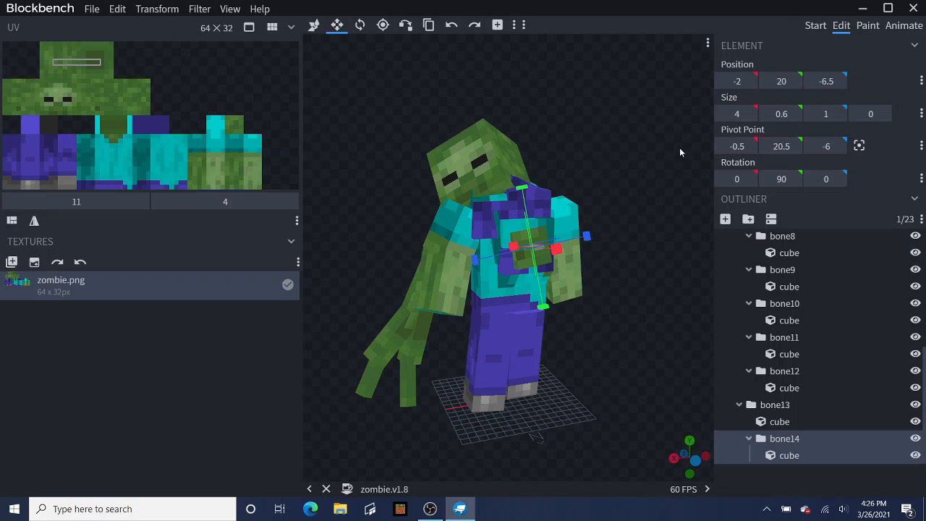
left_click(826, 113)
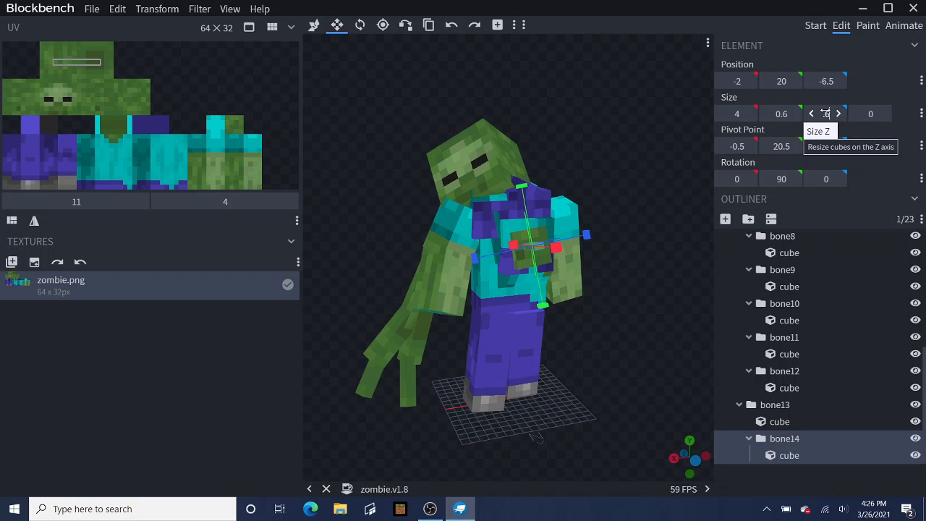
left_click(704, 162)
left_click_drag(703, 158, 668, 184)
Step: Shift bone14 sideways across the chest growth to X -1
left_click(313, 25)
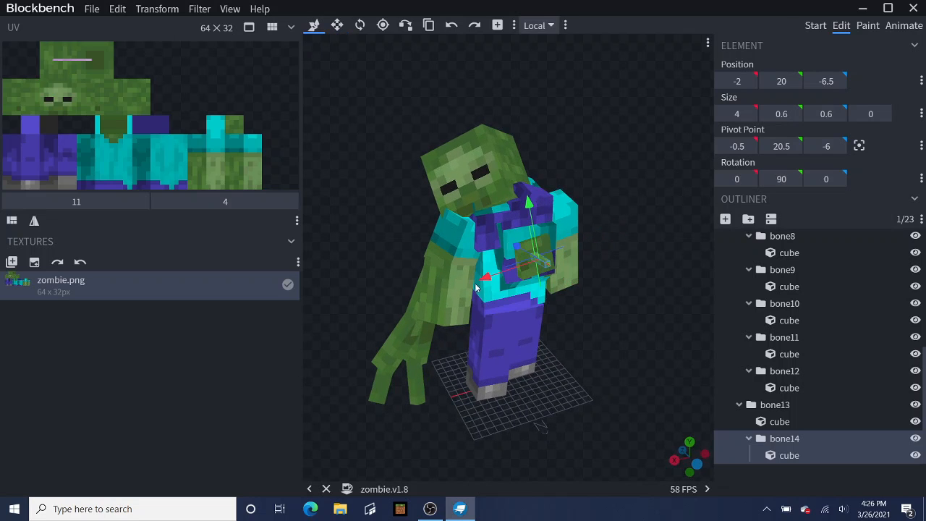
left_click_drag(483, 279, 476, 282)
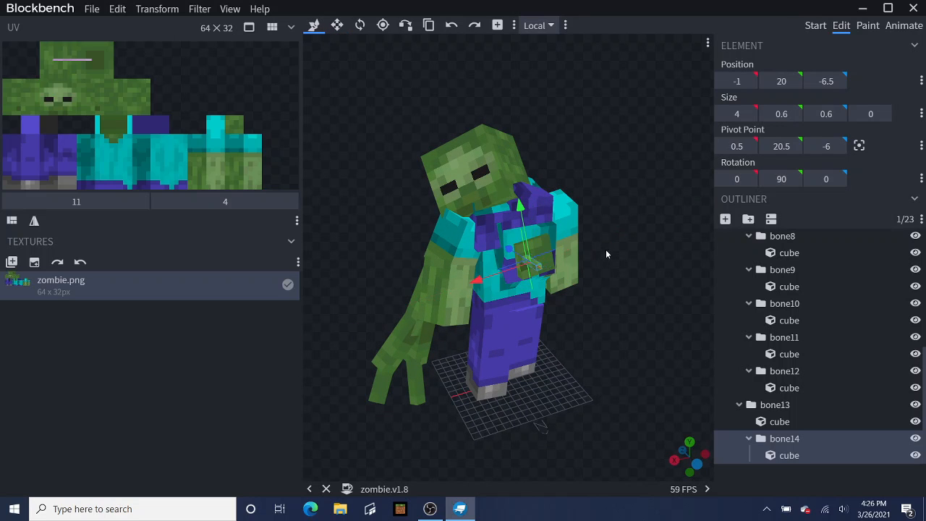
mouse_move(605, 249)
left_mouse_down()
mouse_move(608, 233)
mouse_move(636, 227)
mouse_move(611, 242)
left_mouse_up()
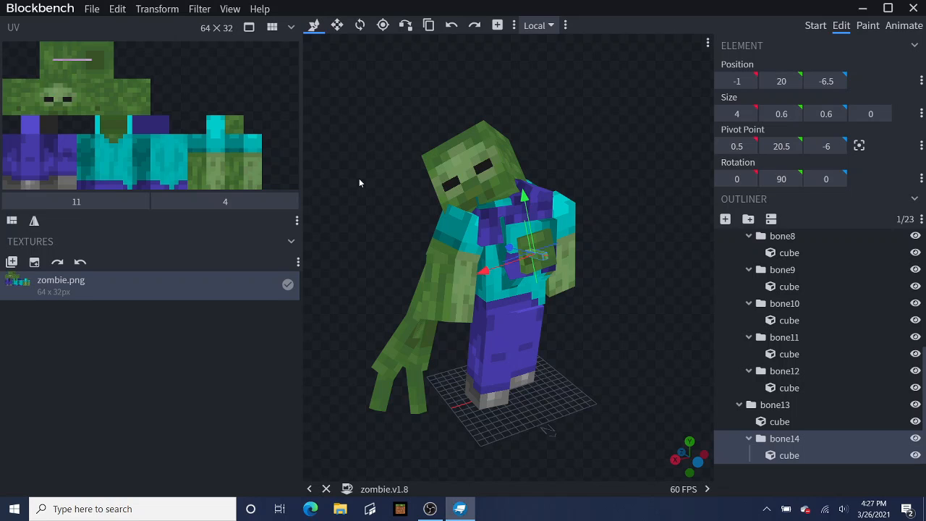
left_click(360, 26)
mouse_move(624, 241)
left_mouse_down()
mouse_move(601, 259)
mouse_move(614, 227)
mouse_move(613, 249)
left_mouse_up()
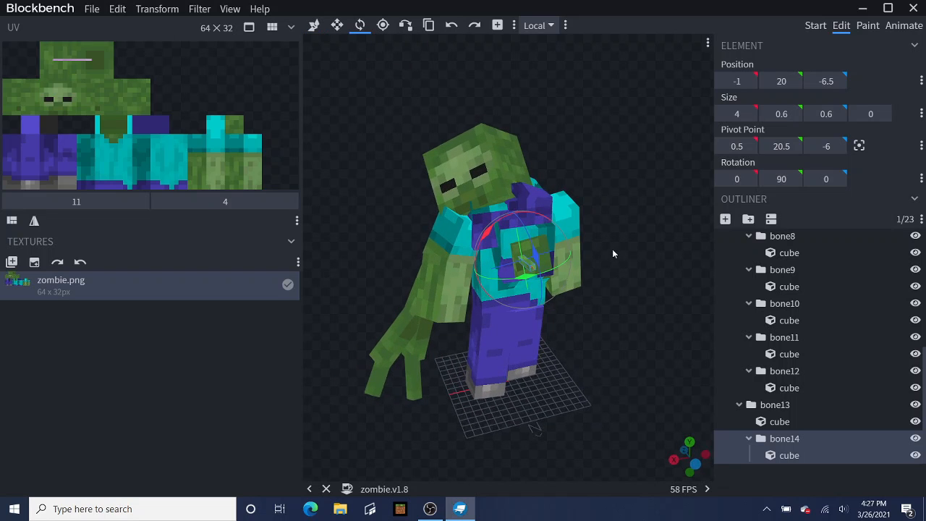
Step: Duplicate bone14 with its cube and move the copy farther out from the chest to Z -10.5
left_click(314, 26)
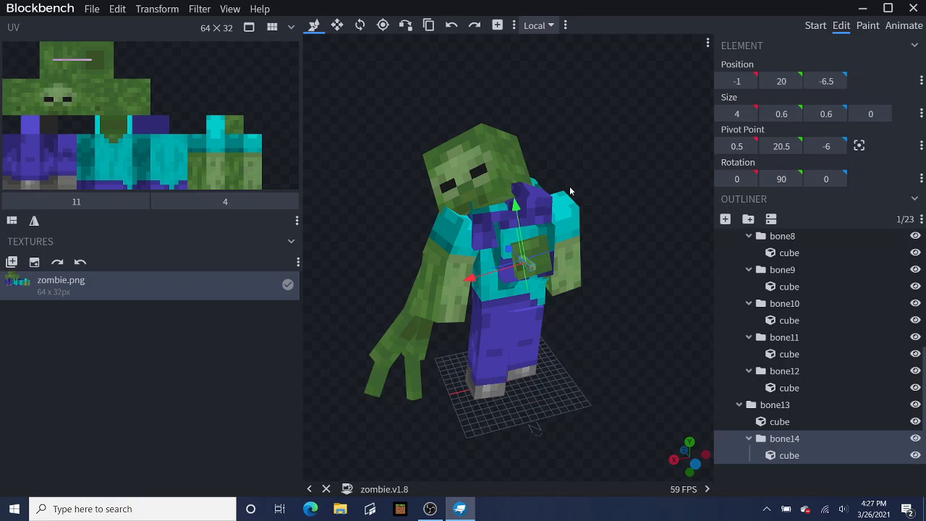
left_click(432, 26)
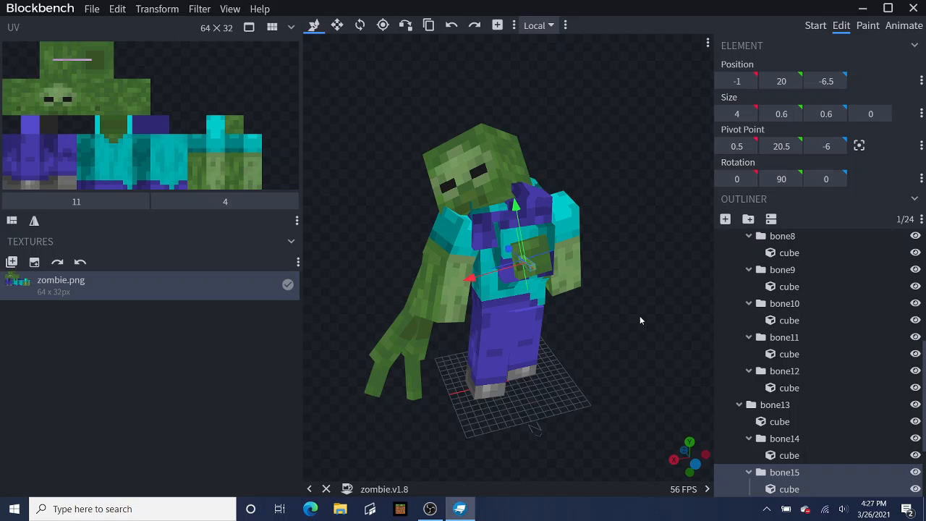
scroll(925, 408, "down", 3)
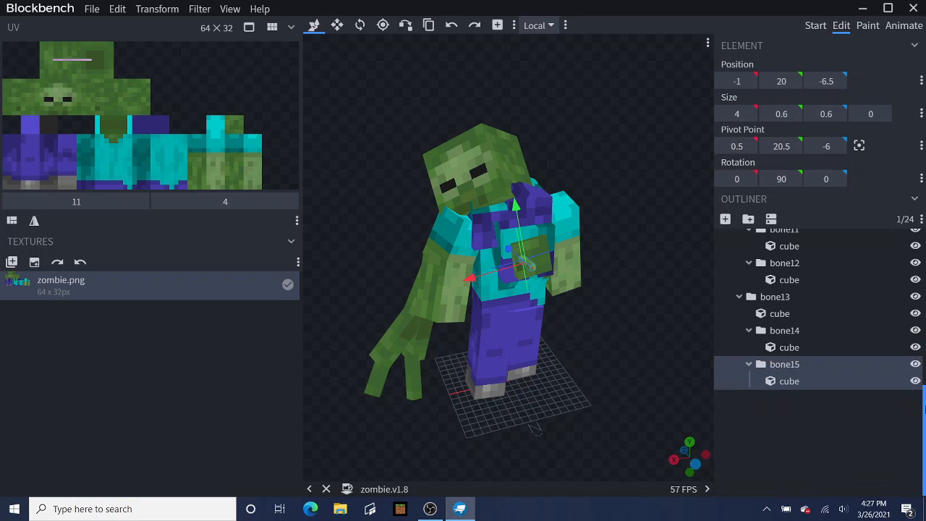
left_click(925, 410)
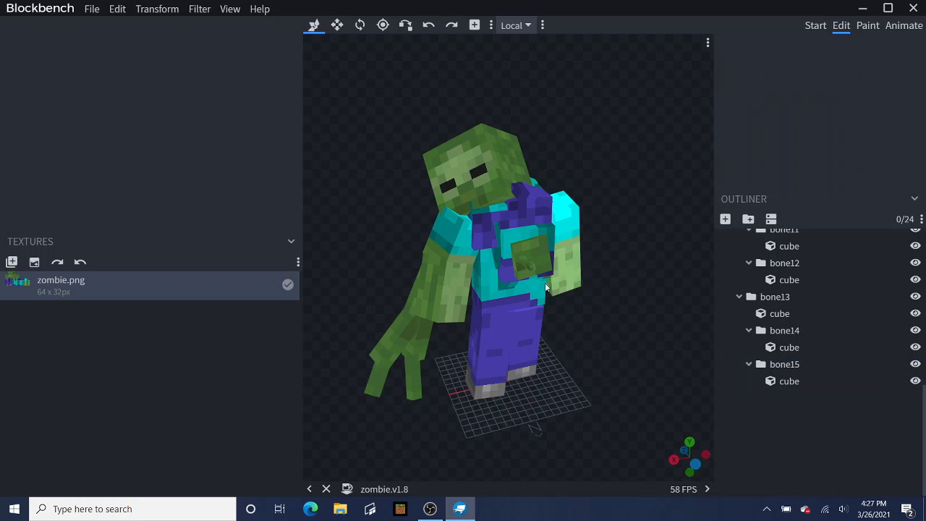
left_click(530, 265)
left_click_drag(532, 263, 716, 243)
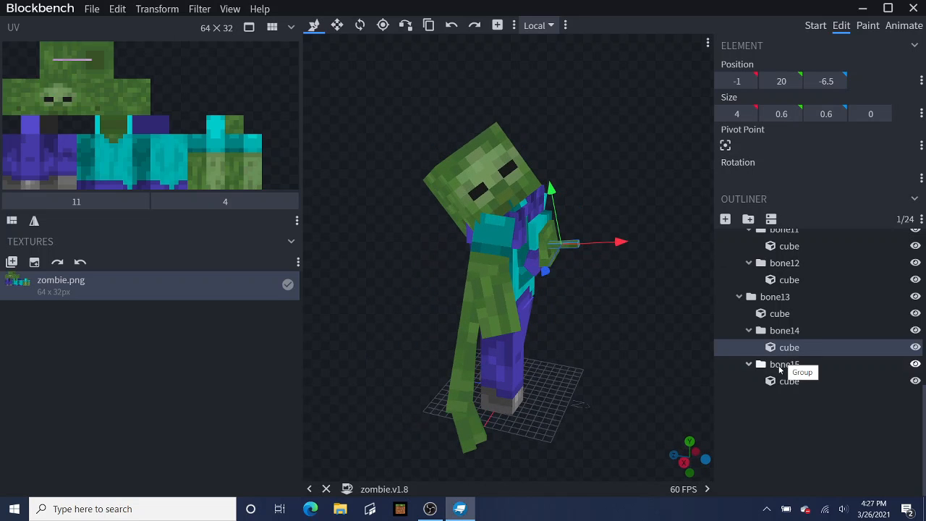
left_click(776, 365)
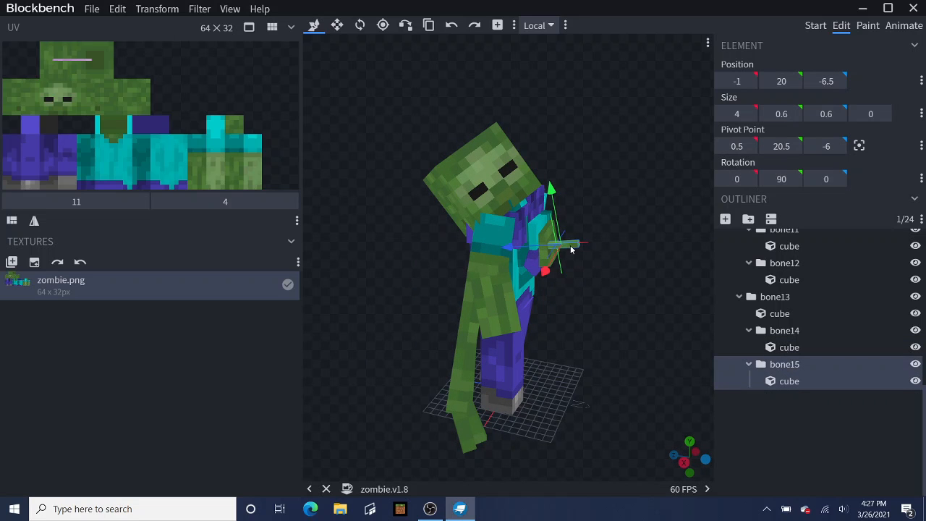
left_click_drag(511, 249, 544, 252)
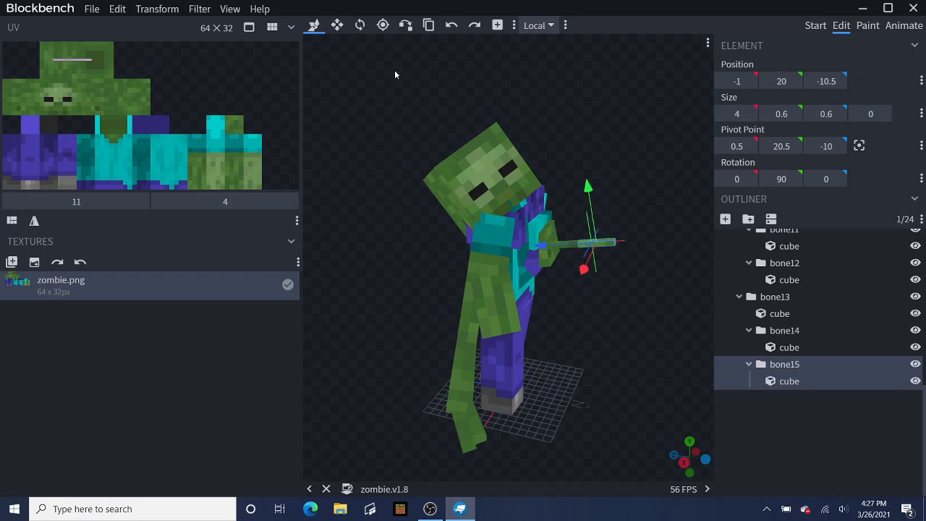
Step: Center bone15's pivot point on its cube and rotate the bone to Y 72.5
left_click(360, 26)
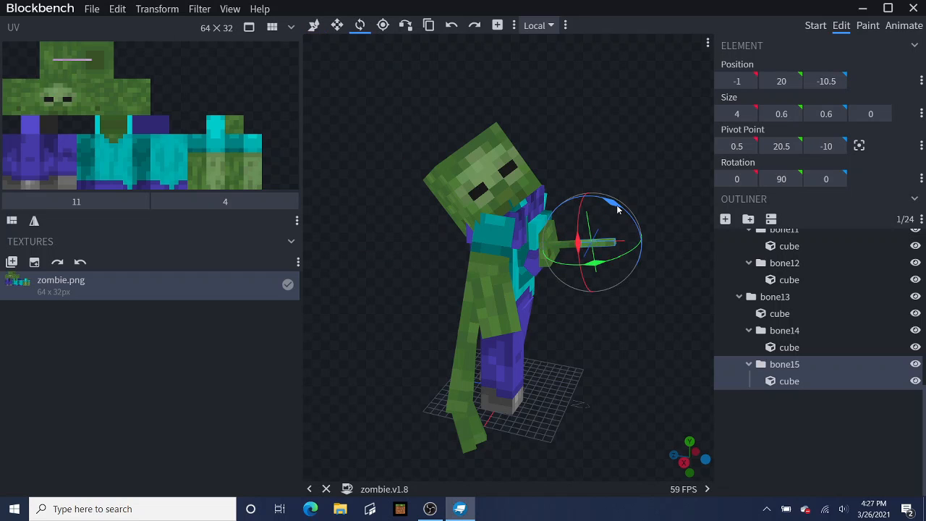
left_click_drag(619, 210, 612, 204)
left_click(858, 146)
left_click_drag(684, 182, 620, 209)
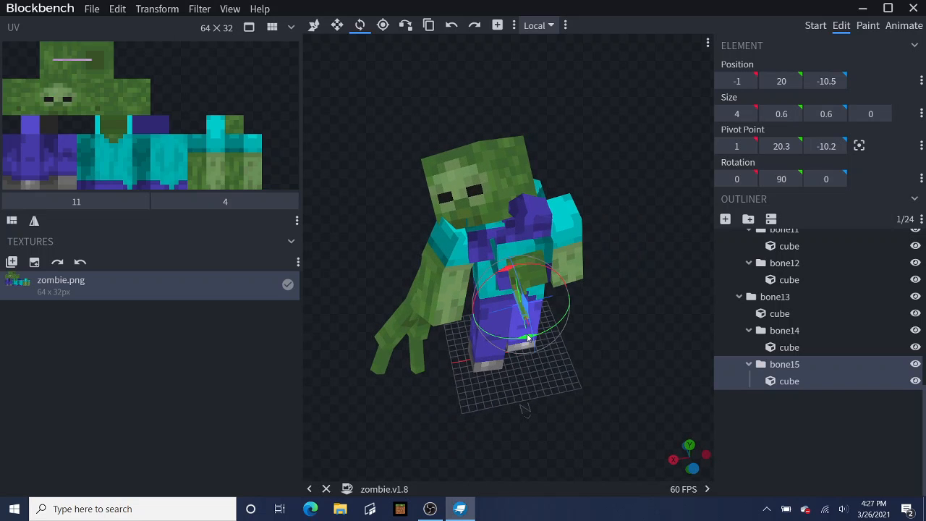
left_click_drag(528, 337, 523, 313)
left_click_drag(614, 283, 659, 317)
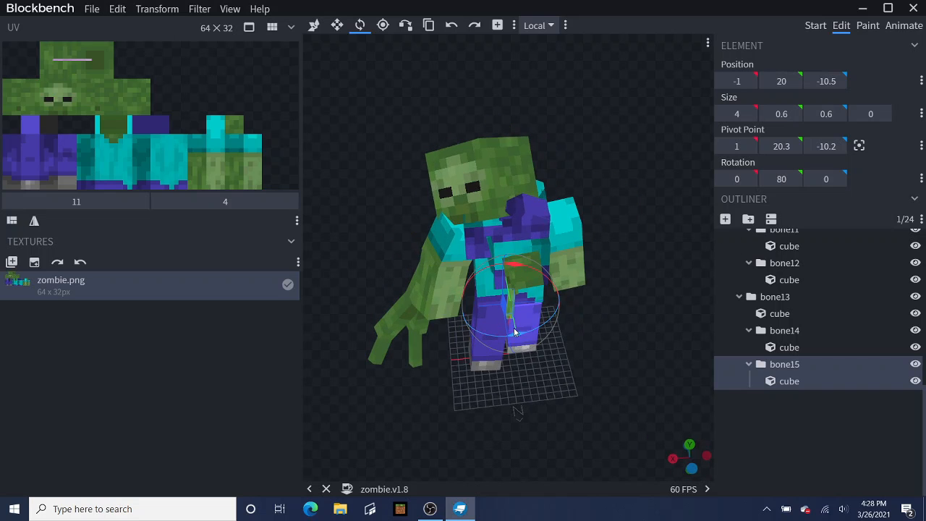
left_click_drag(515, 334, 512, 331)
Step: Shorten the bone15 cube to an X size of 2
left_click(338, 26)
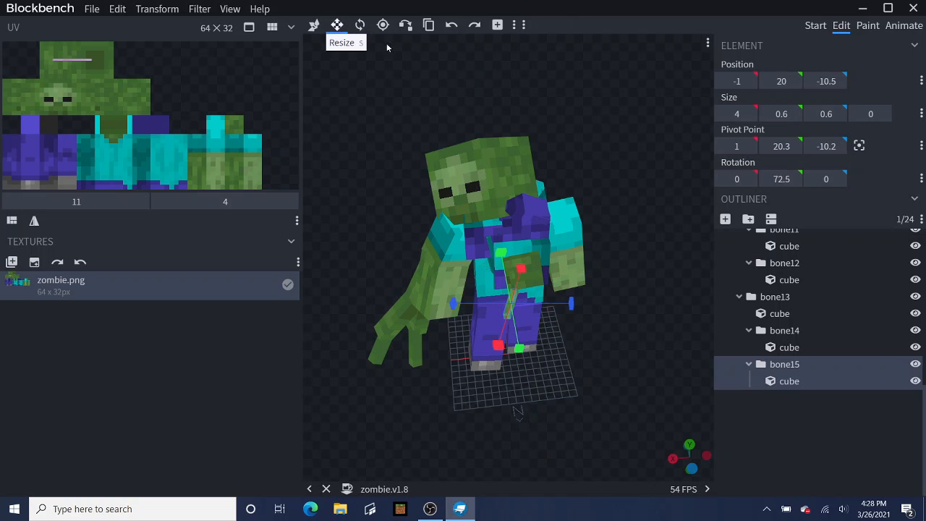
left_click_drag(550, 123, 576, 132)
mouse_move(360, 237)
left_mouse_down()
mouse_move(390, 237)
mouse_move(377, 236)
left_mouse_up()
left_click_drag(585, 236, 683, 239)
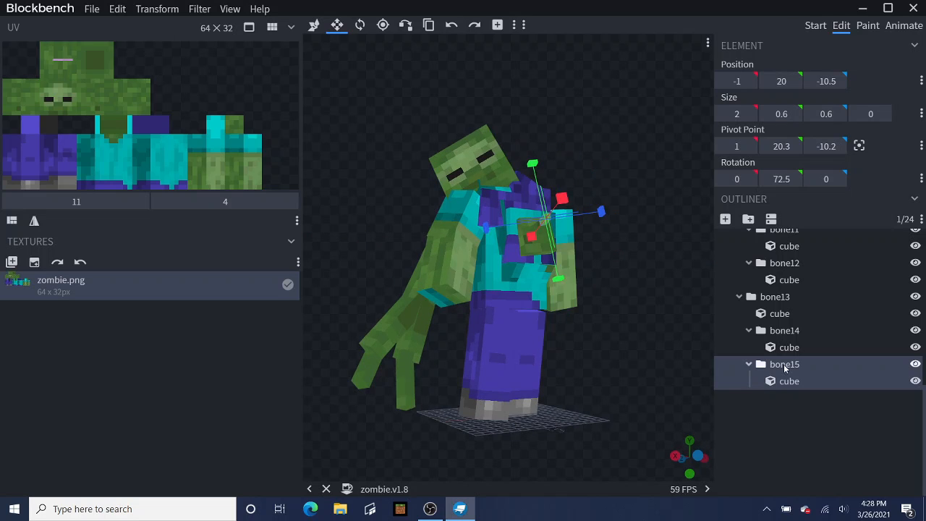
Step: Delete the cube inside bone15, keeping the bone itself
right_click(784, 366)
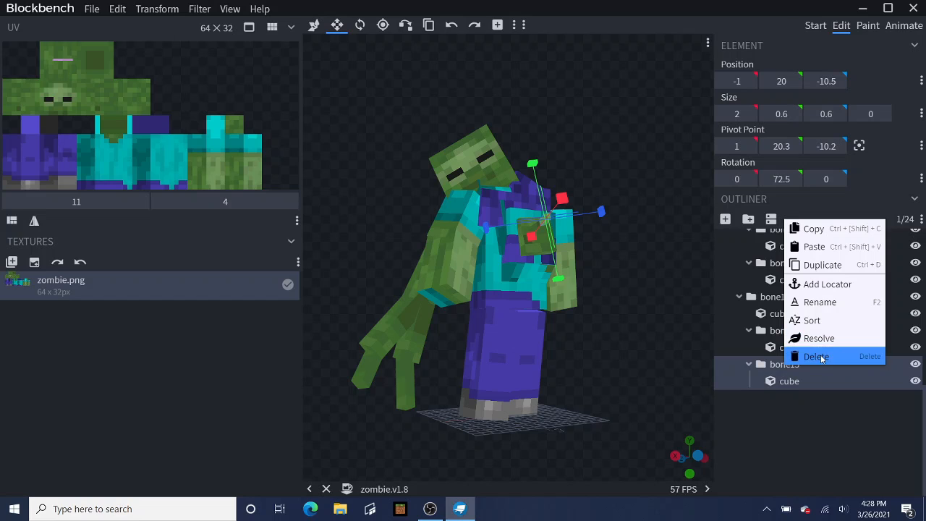
left_click(792, 385)
right_click(793, 385)
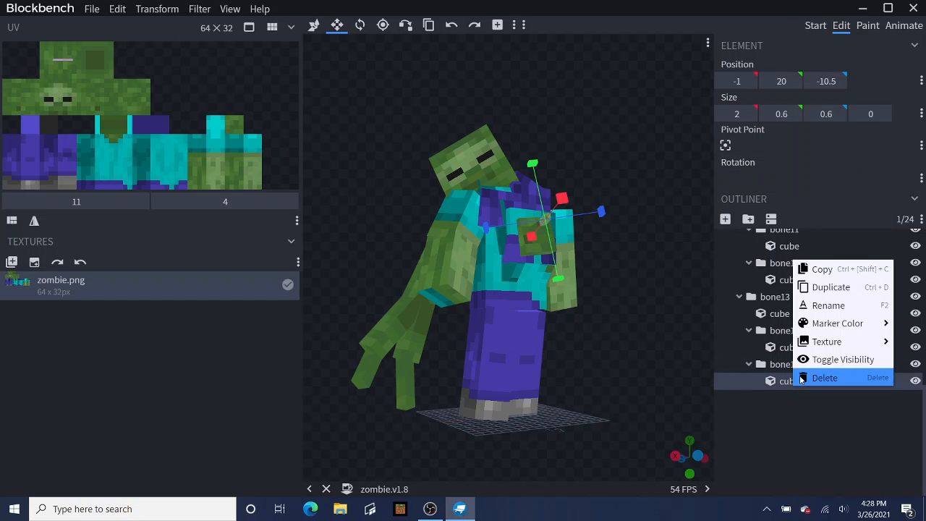
left_click(824, 378)
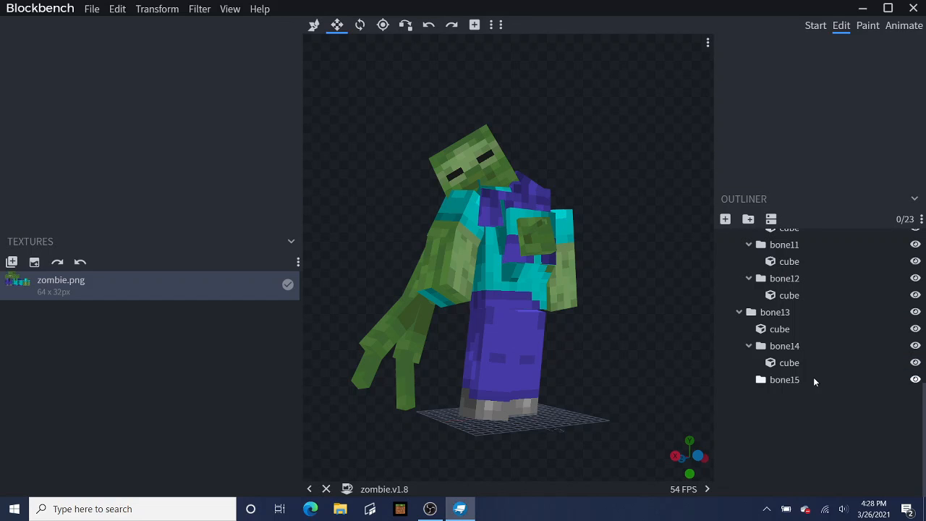
Step: Duplicate the cube inside bone14 and move the copy into bone15
left_click(778, 313)
left_click(778, 348)
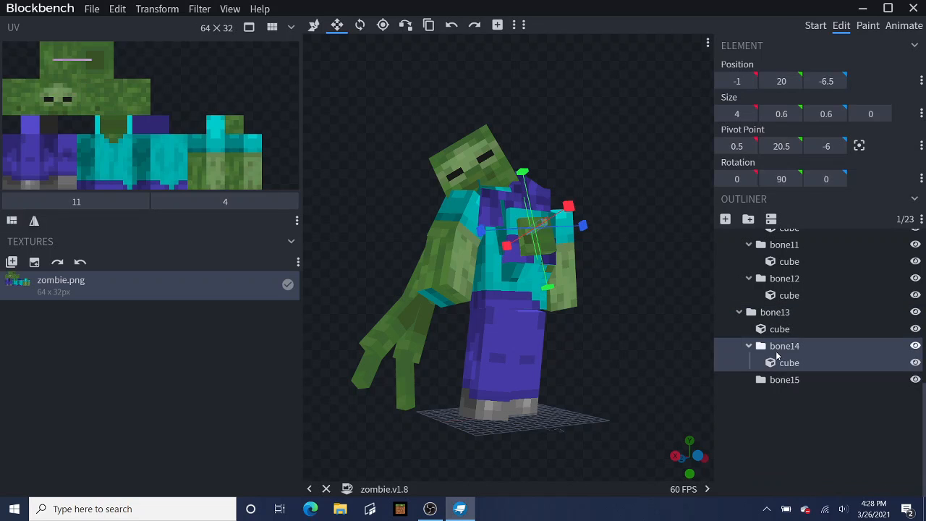
left_click_drag(646, 358, 672, 363)
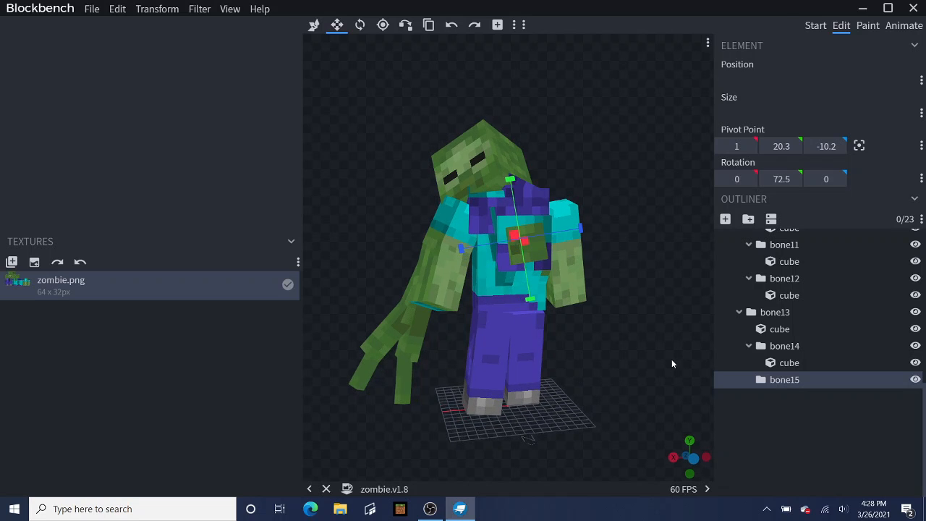
left_click_drag(671, 361, 639, 378)
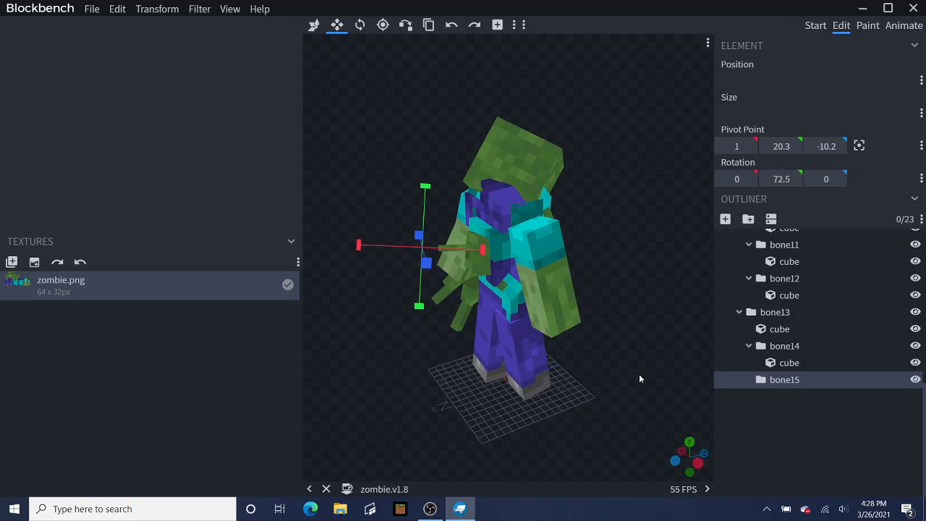
left_click(782, 368)
left_click(779, 384)
left_click(779, 365)
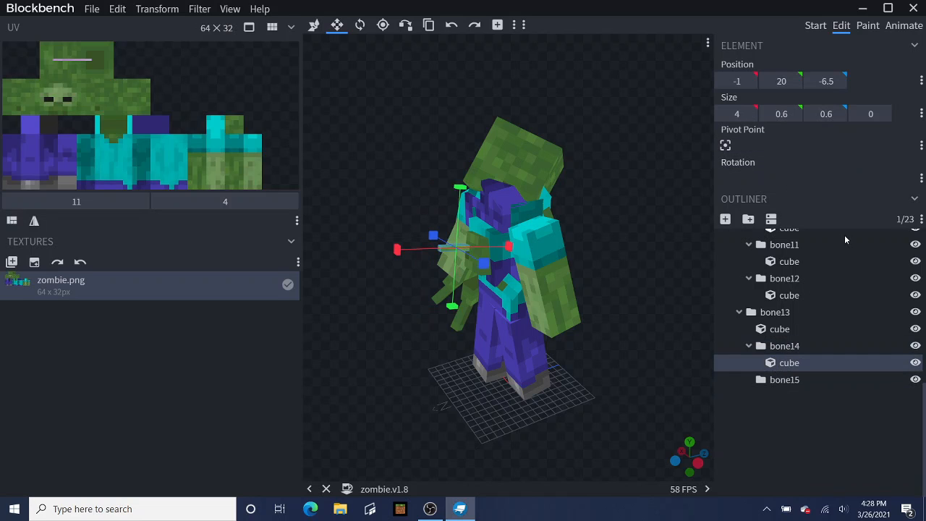
left_click(427, 27)
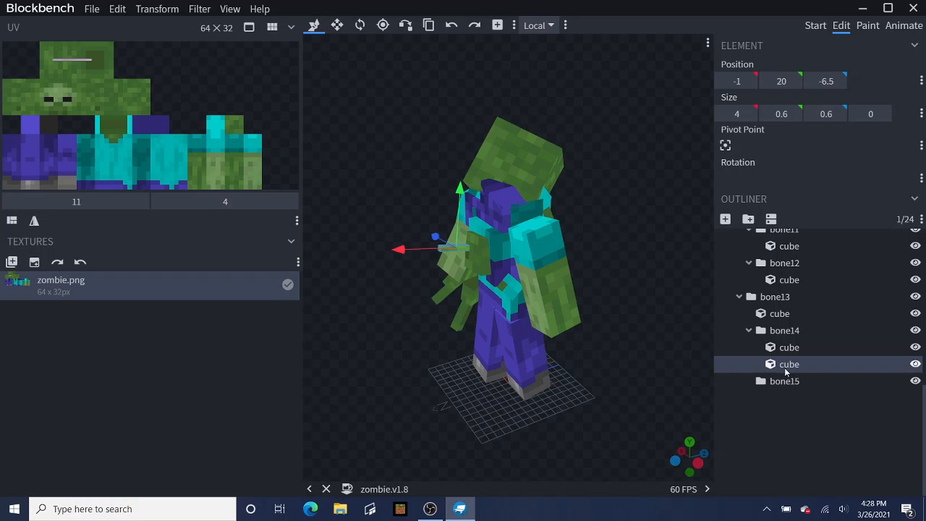
left_click_drag(785, 371, 785, 381)
Step: Set the bone15 cube's Z size to 1.8
left_click_drag(635, 379, 687, 363)
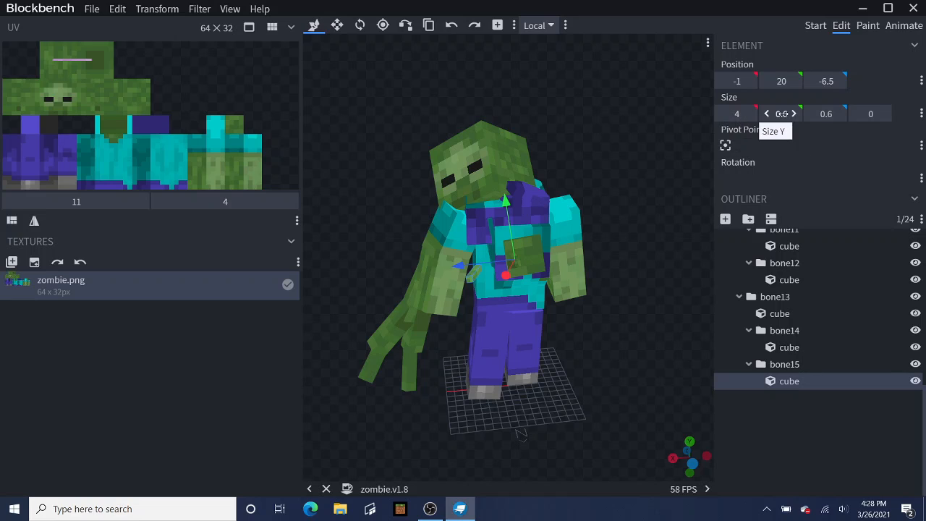
key("Right")
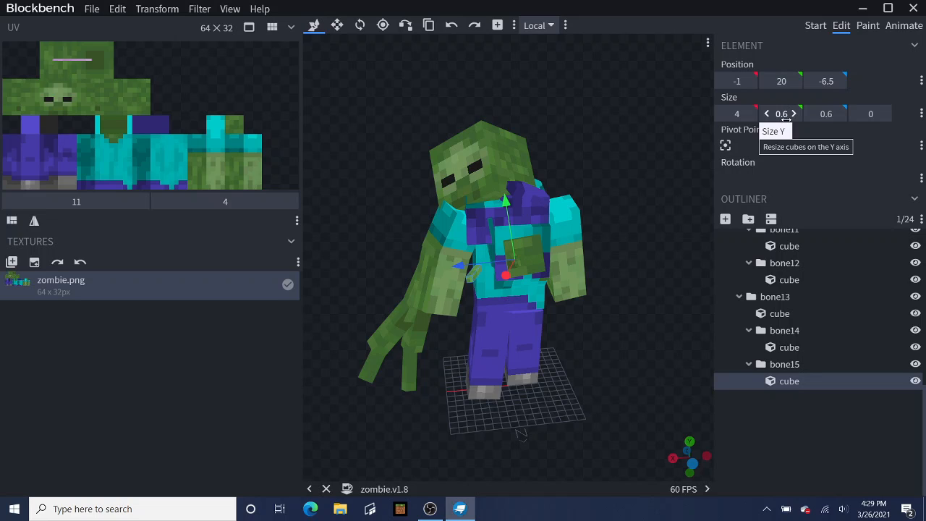
left_click(826, 114)
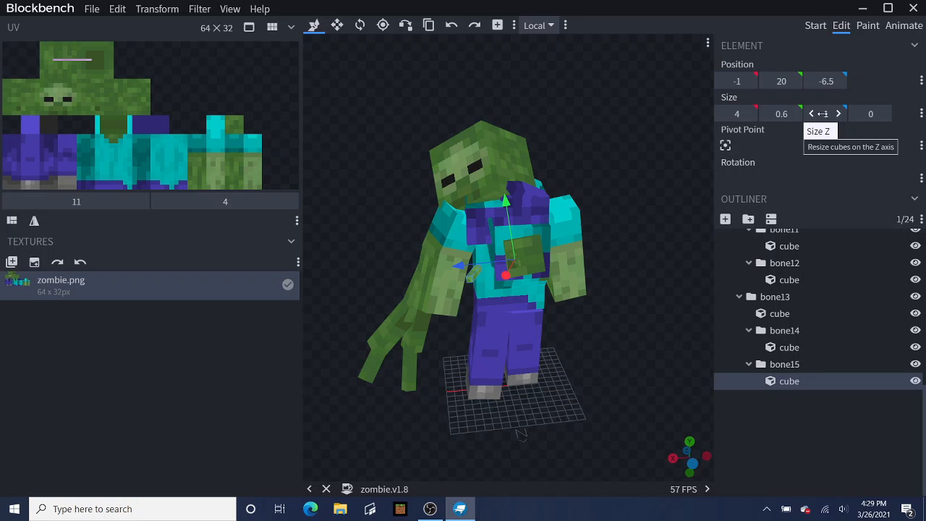
left_click(667, 283)
left_click_drag(666, 280, 688, 284)
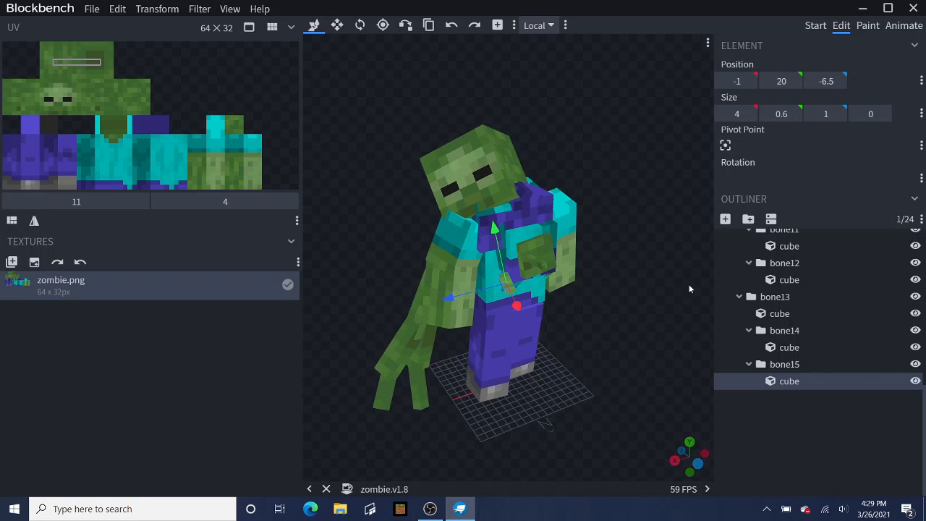
left_click(826, 113)
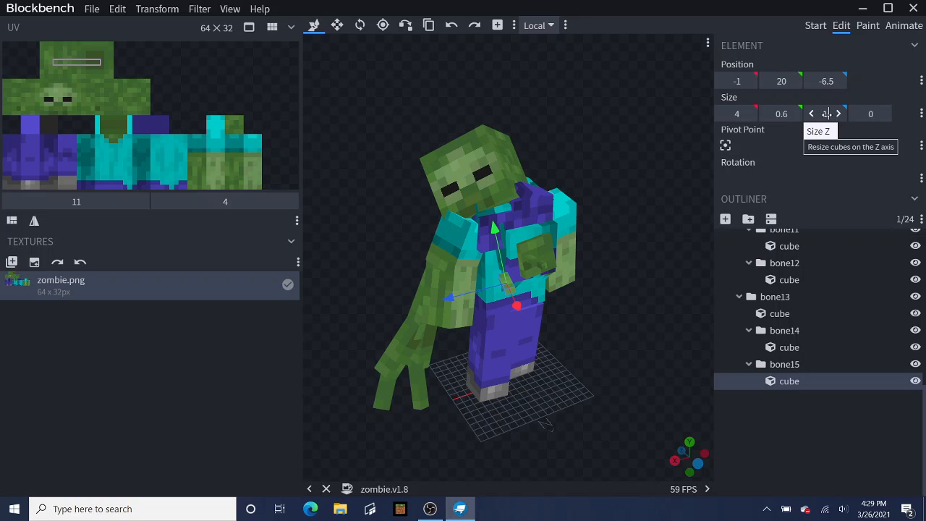
type("1.8")
key("Return")
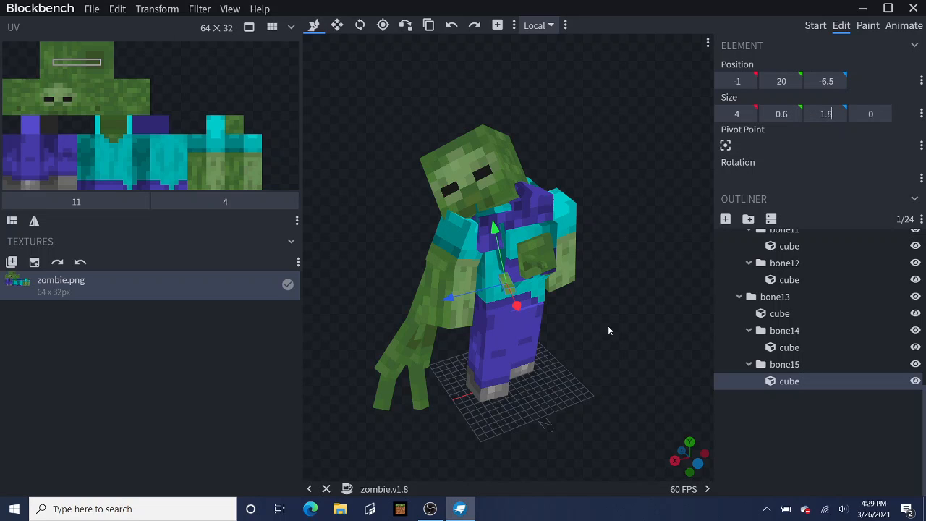
Step: Move the bone15 cube along its Z axis to Z -11.5
mouse_move(642, 307)
left_mouse_down()
mouse_move(602, 298)
mouse_move(643, 314)
left_mouse_up()
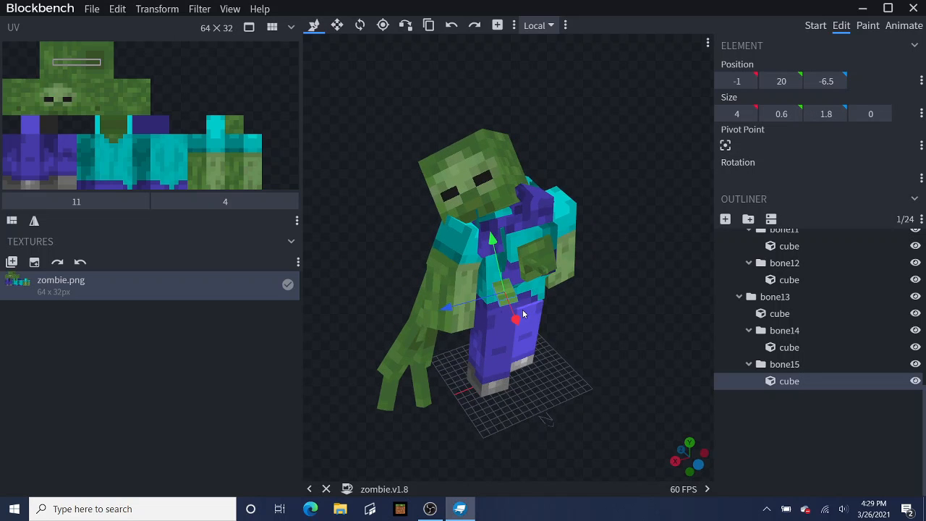
left_click_drag(447, 310, 494, 304)
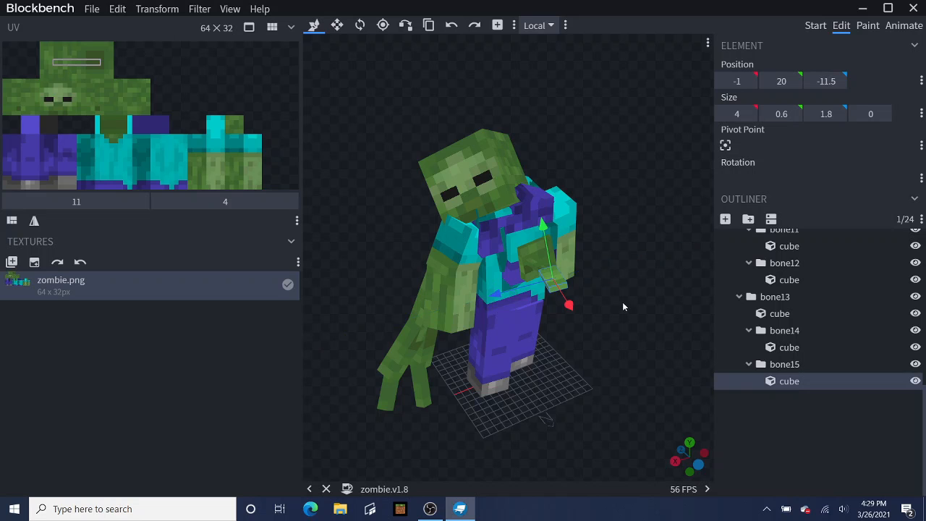
left_click_drag(622, 301, 595, 293)
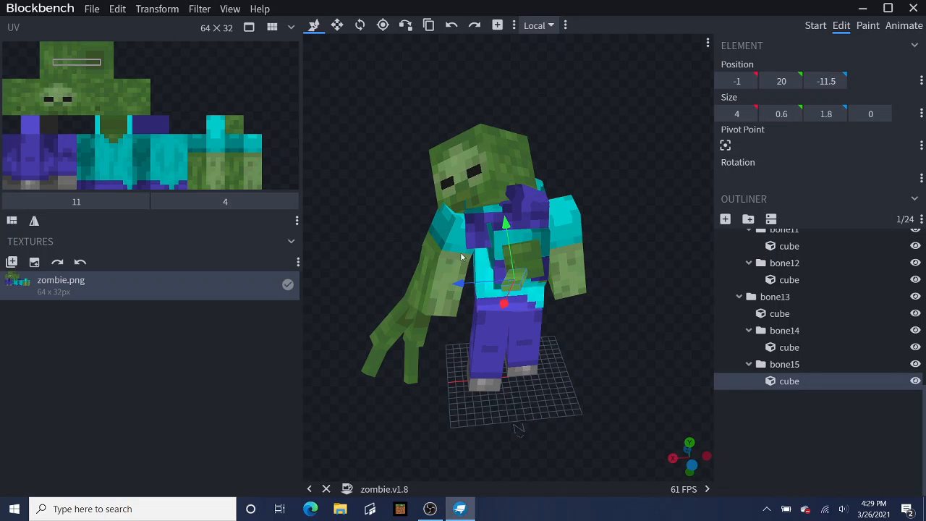
Step: Rotate bone15 to X -57.5, Y 60 and Z 2.5 so its cube angles off the tendril
left_click(360, 26)
left_click(513, 281)
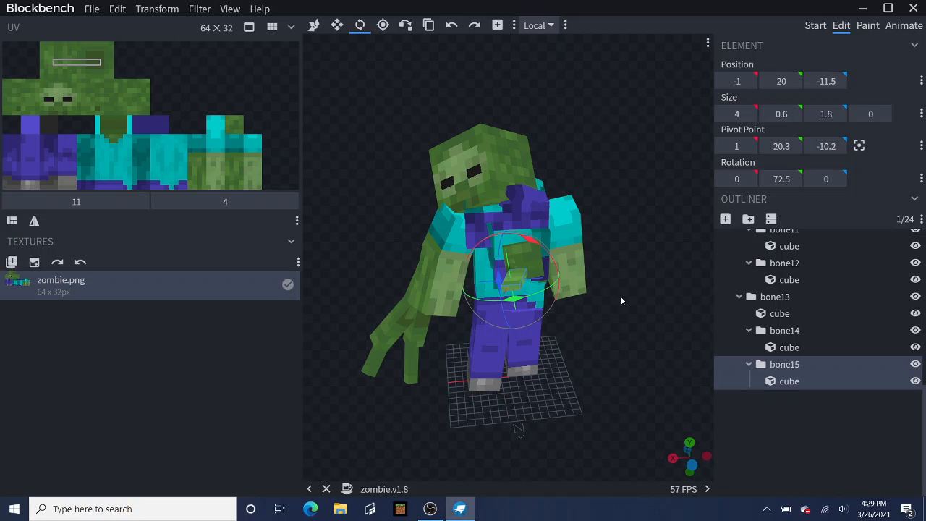
left_click_drag(621, 297, 594, 298)
left_click_drag(504, 268, 542, 335)
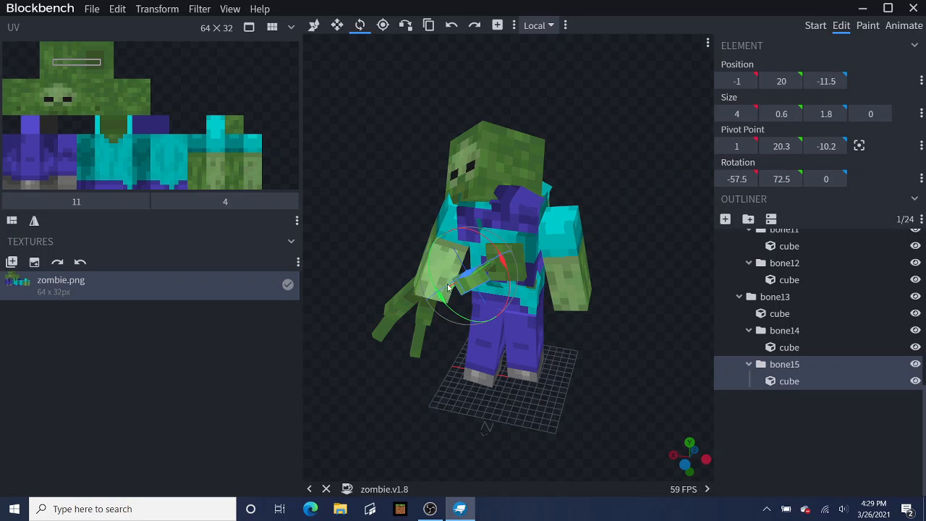
left_click_drag(471, 277, 471, 268)
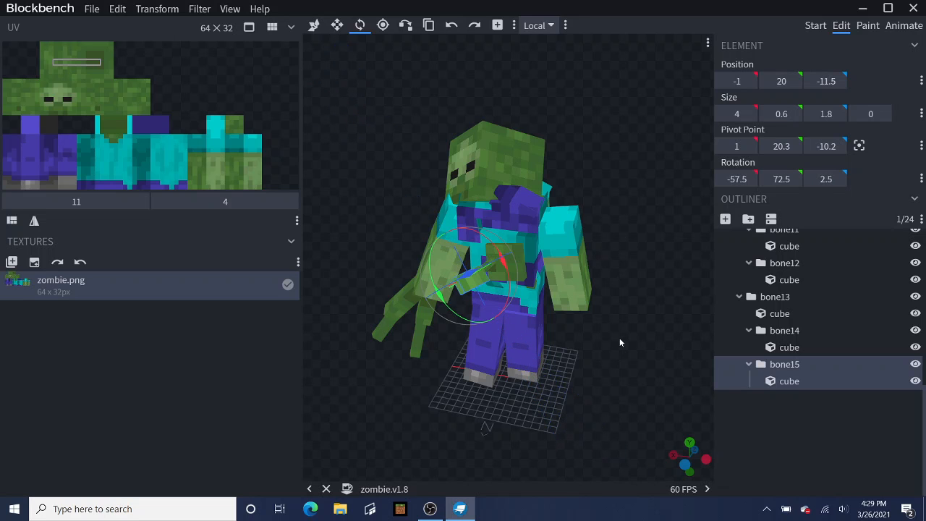
left_click_drag(619, 338, 659, 318)
left_click_drag(539, 248, 650, 281)
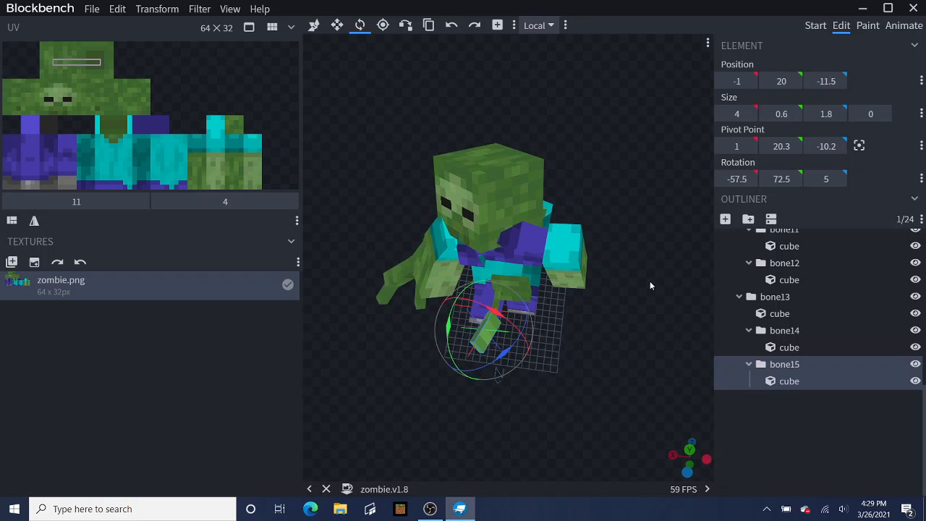
left_click_drag(513, 347, 517, 365)
left_click_drag(448, 335, 463, 347)
left_click_drag(612, 298, 636, 278)
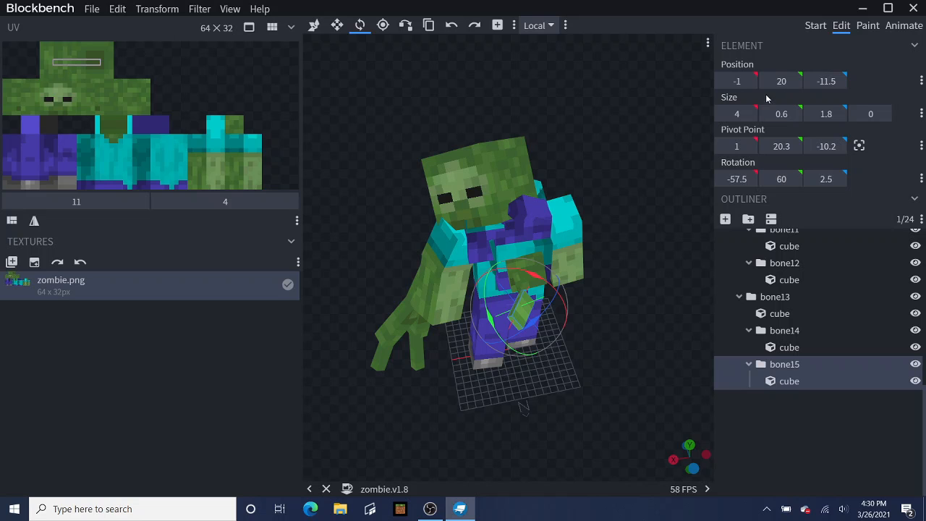
Step: Shift the bone15 cube to a Z position of -10.5
left_click(313, 26)
left_click_drag(462, 80, 574, 85)
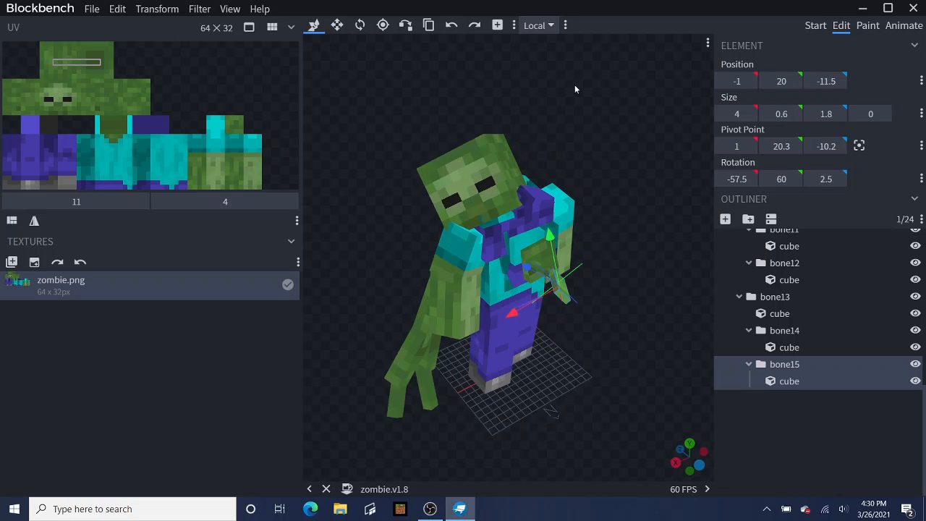
left_click(826, 82)
left_click(811, 82)
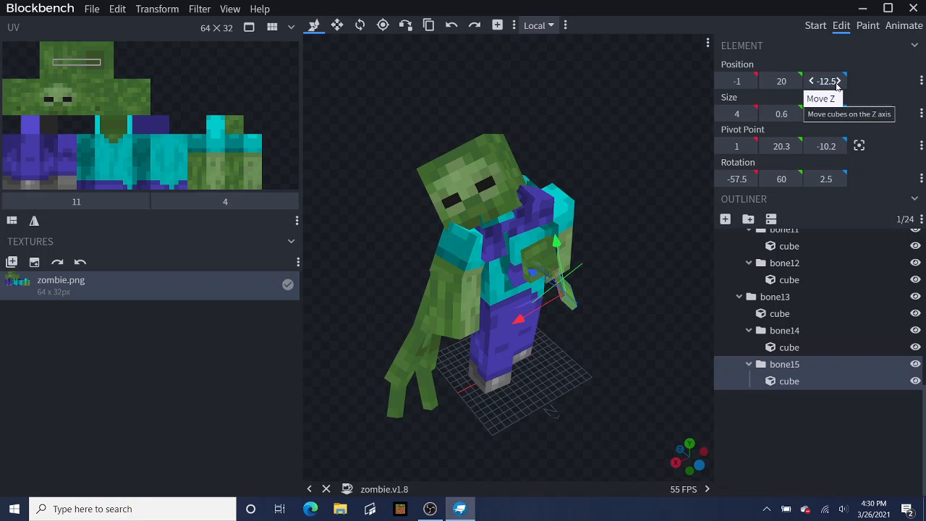
left_click(838, 81)
left_click(837, 81)
left_click_drag(614, 338, 573, 338)
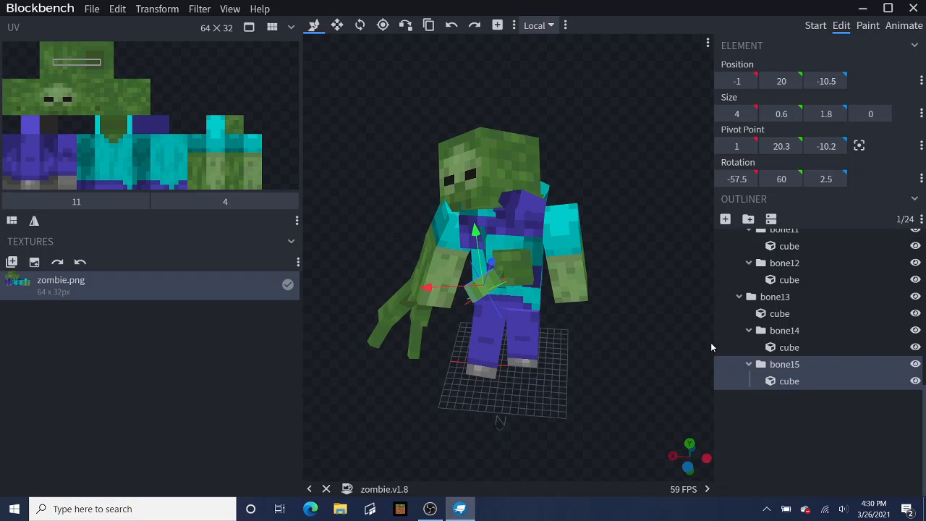
Step: Duplicate bone15 with its cube and rotate the copy to X -92.5, Y 107.5 and Z 12.5
right_click(778, 366)
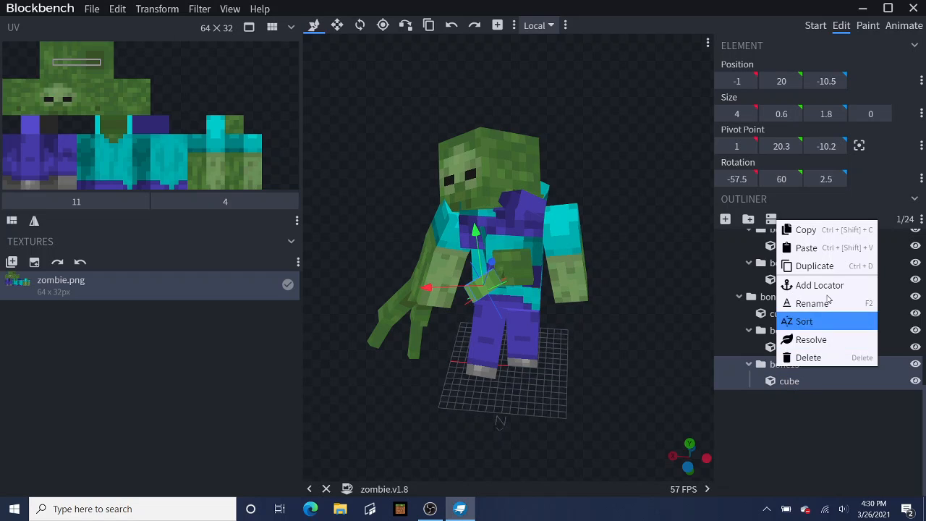
left_click(815, 267)
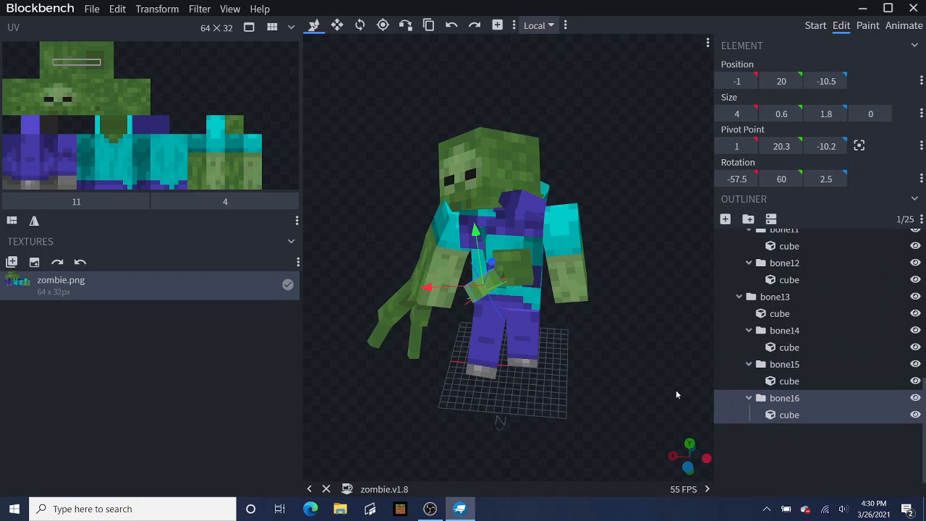
left_click(361, 27)
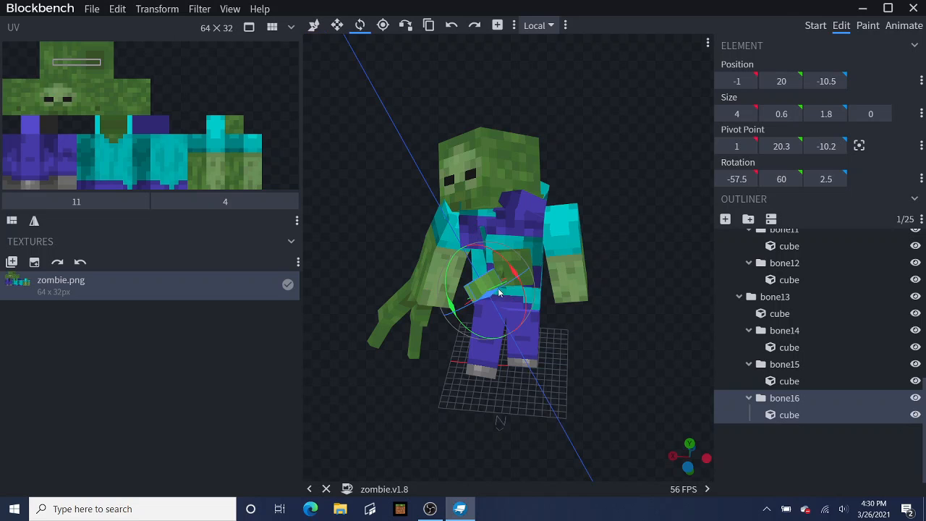
left_click_drag(497, 292, 487, 316)
left_click_drag(465, 284, 473, 307)
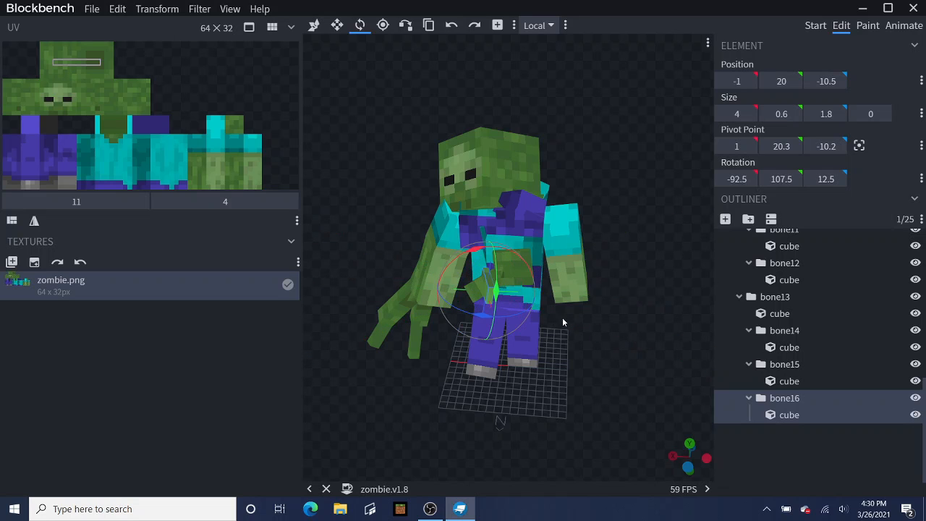
left_click_drag(562, 317, 609, 375)
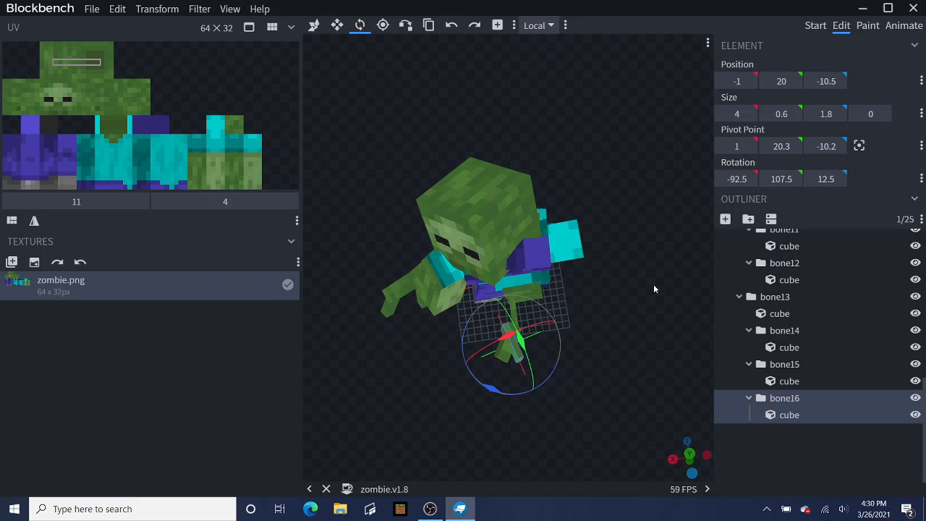
left_click_drag(652, 280, 640, 155)
Step: Try nesting bone15 inside bone14 and bone16 inside bone15, and undo both moves
left_click(775, 297)
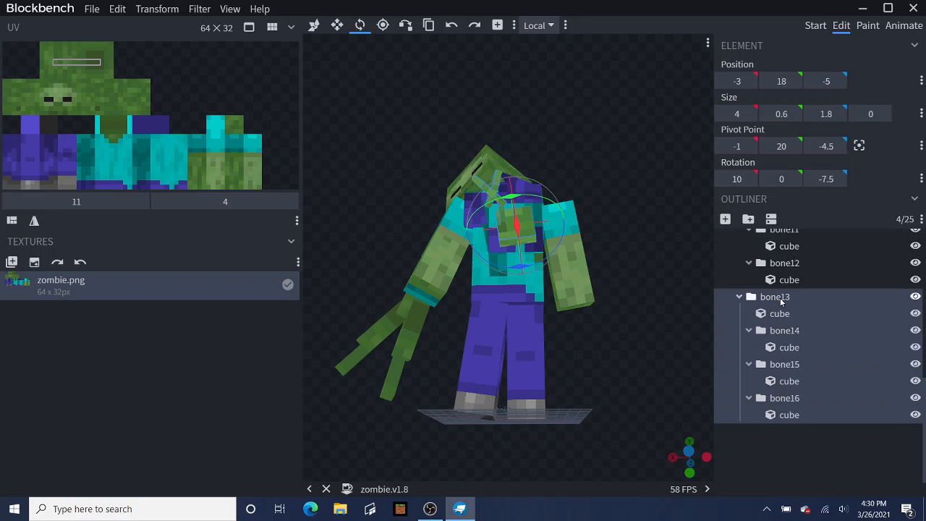
left_click(779, 331)
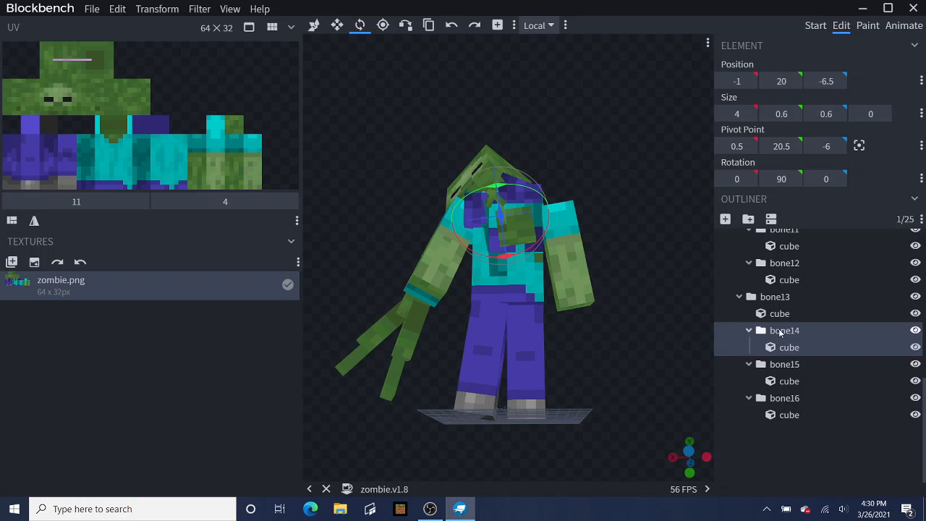
left_click_drag(663, 363, 694, 393)
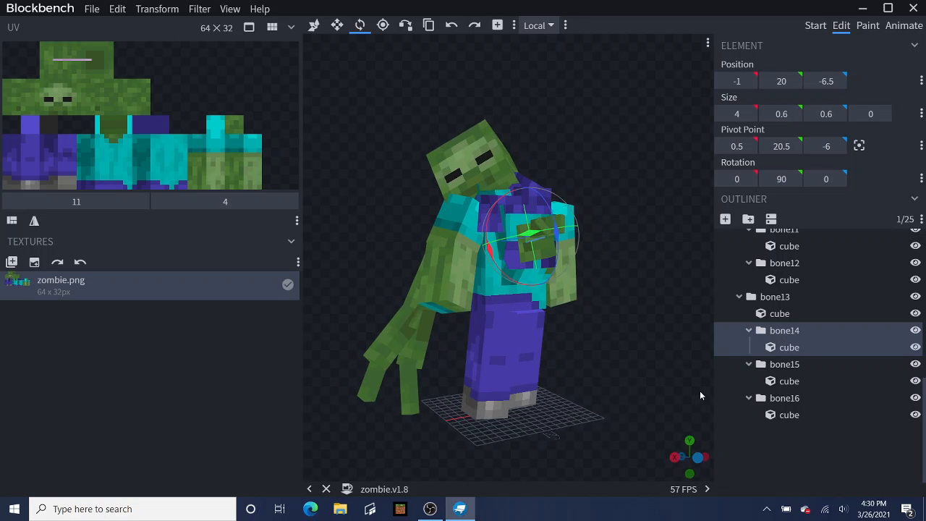
mouse_move(784, 365)
left_mouse_down()
mouse_move(773, 330)
mouse_move(777, 355)
left_mouse_up()
mouse_move(785, 398)
left_mouse_down()
mouse_move(783, 335)
mouse_move(791, 367)
left_mouse_up()
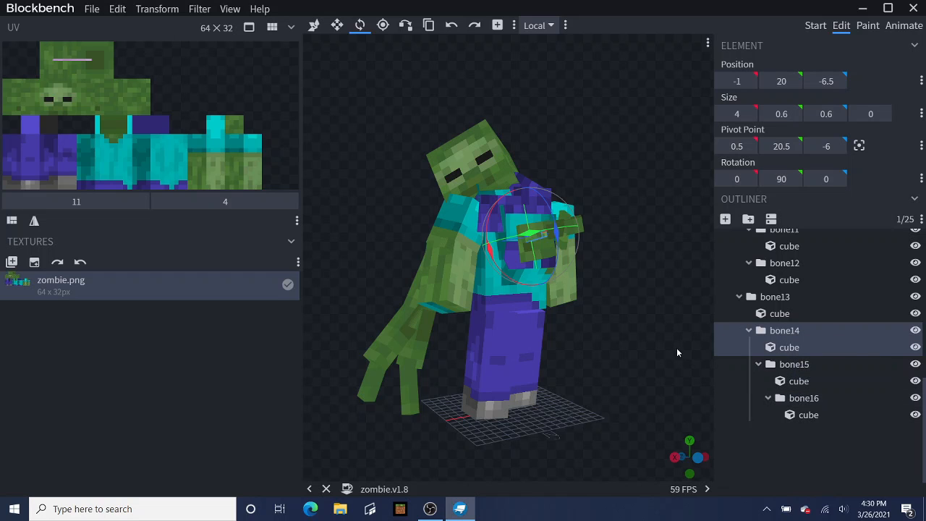
left_click_drag(676, 347, 666, 394)
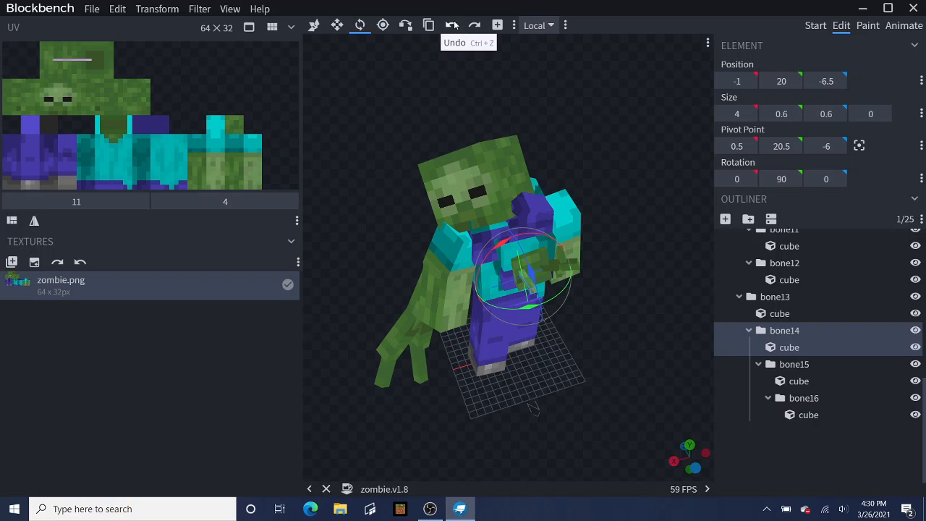
left_click(453, 25)
left_click(452, 25)
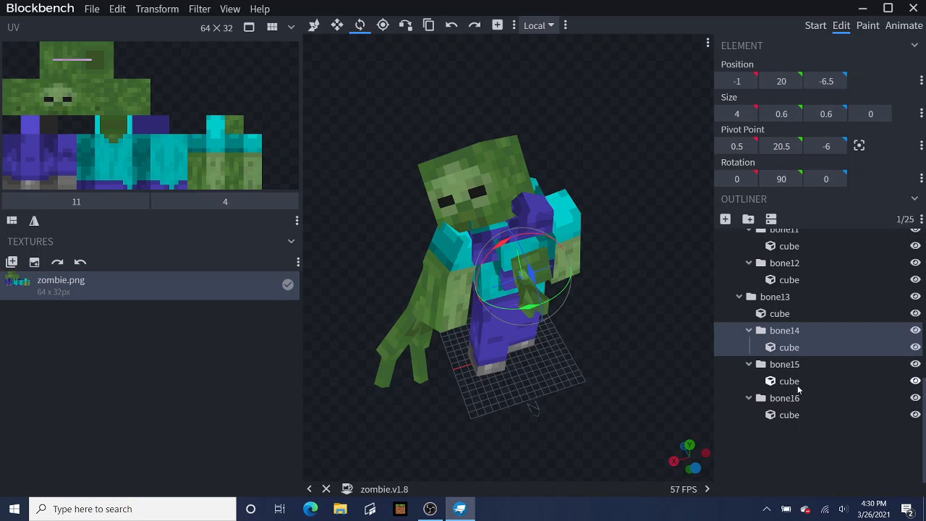
Step: Try centring bone13's pivot point on its cubes, and undo the change
left_click(771, 366)
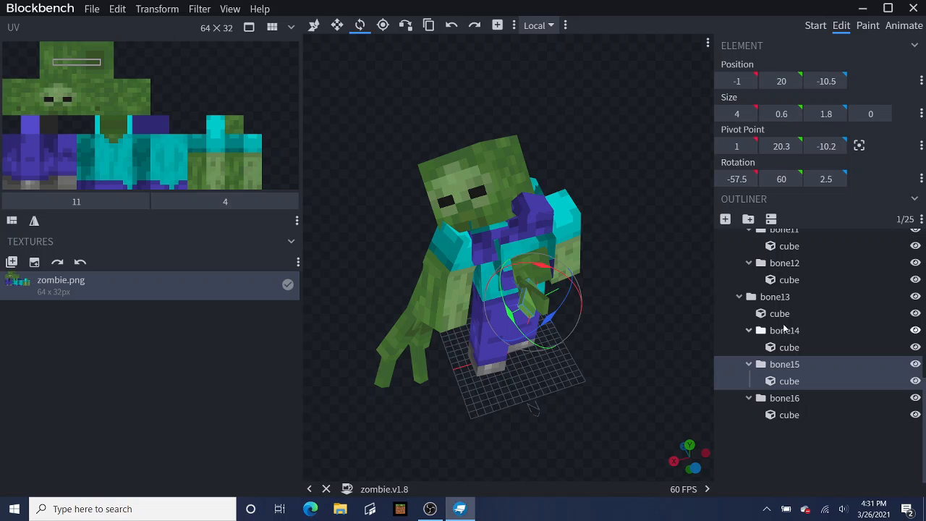
left_click(784, 330)
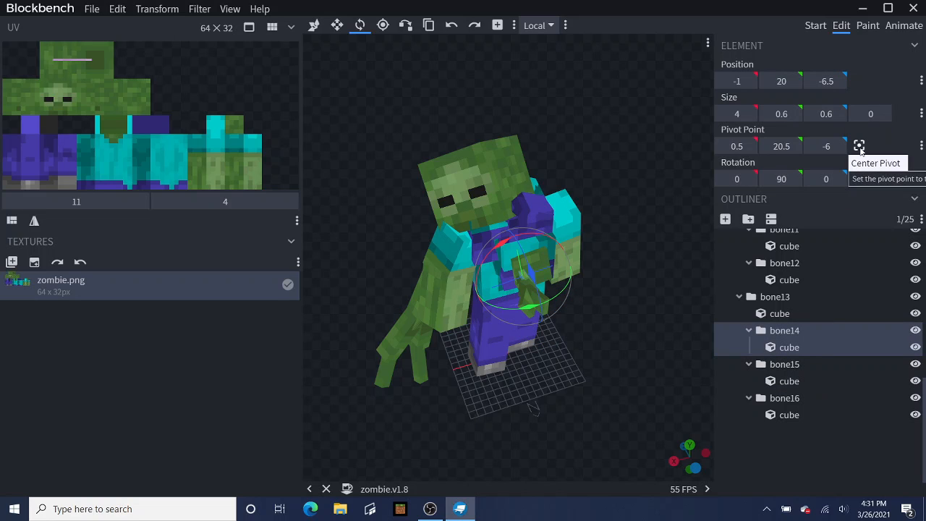
left_click(785, 299)
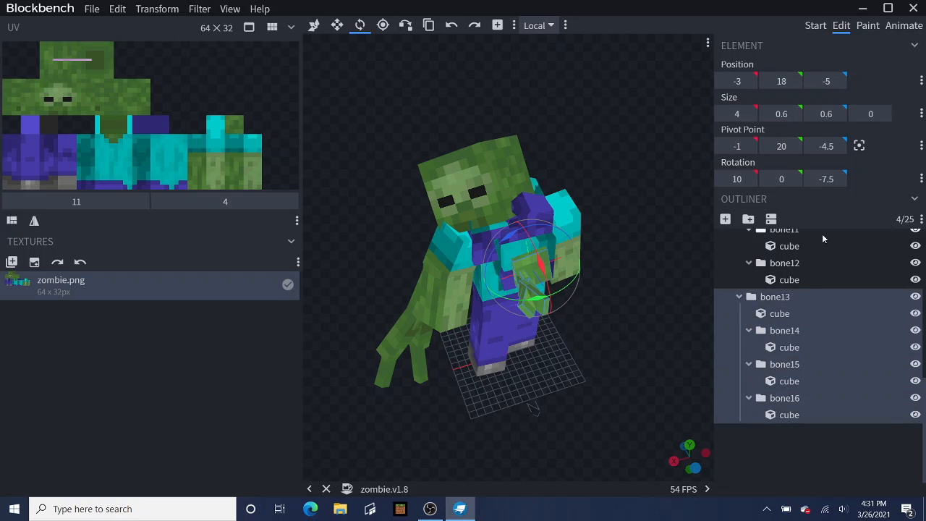
left_click(858, 146)
left_click(452, 25)
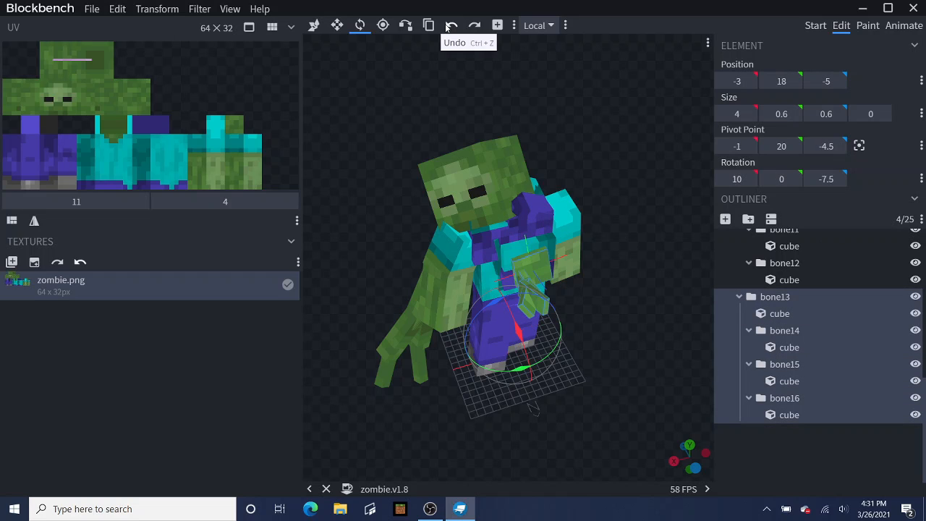
Step: Centre bone14's pivot point, and nest both bone15 and bone16 inside bone14
left_click(526, 281)
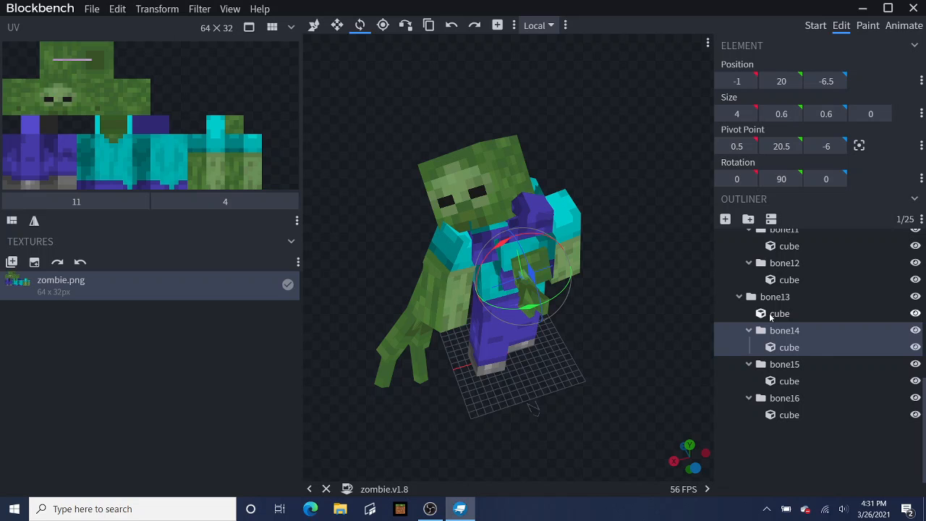
left_click(859, 146)
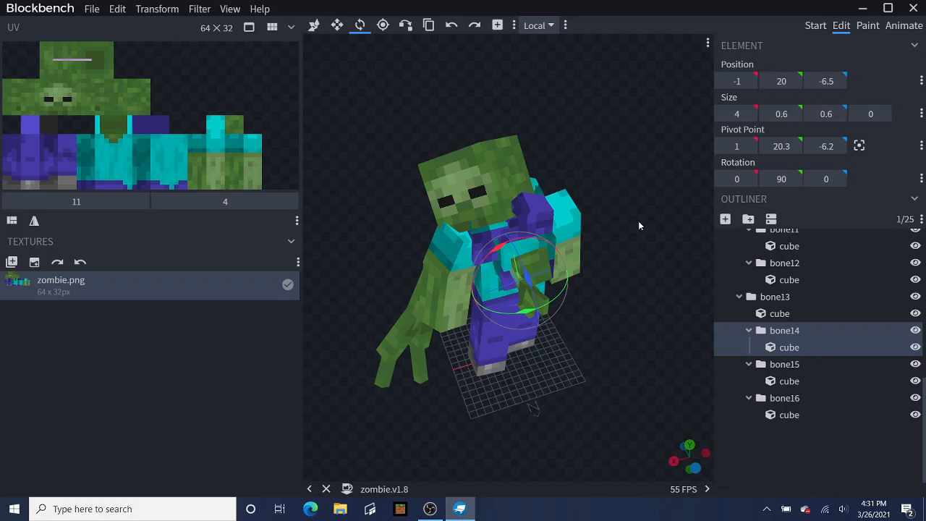
mouse_move(467, 75)
left_mouse_down()
mouse_move(572, 58)
mouse_move(463, 77)
mouse_move(553, 71)
mouse_move(460, 70)
left_mouse_up()
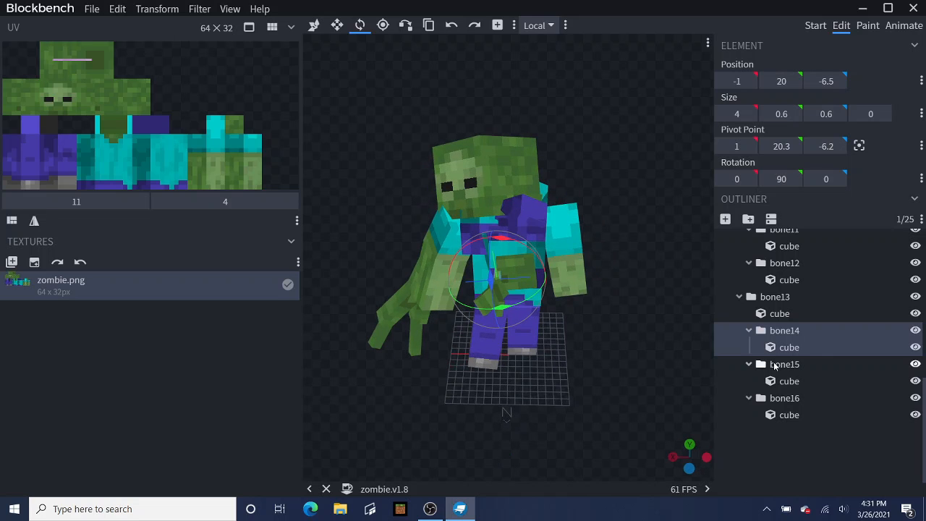
left_click_drag(774, 360, 782, 334)
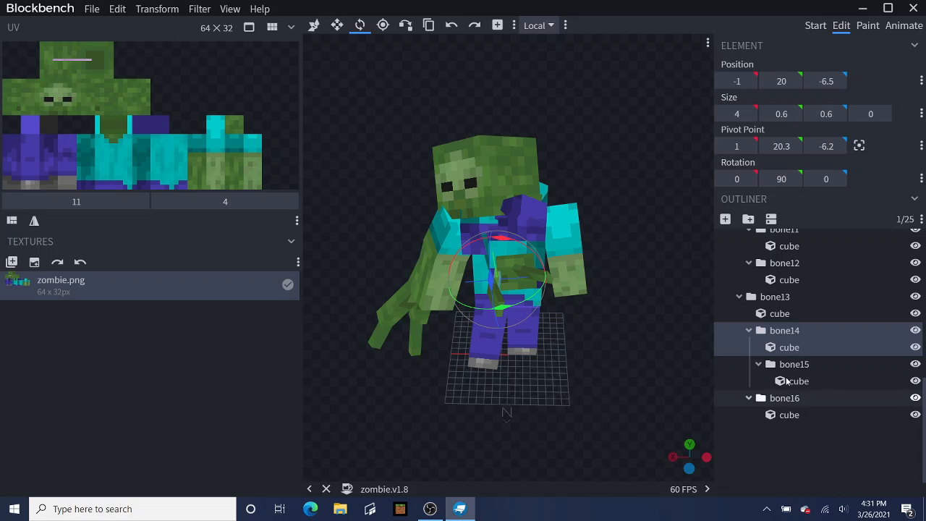
left_click_drag(785, 397, 781, 332)
mouse_move(635, 365)
left_mouse_down()
mouse_move(716, 384)
mouse_move(651, 373)
left_mouse_up()
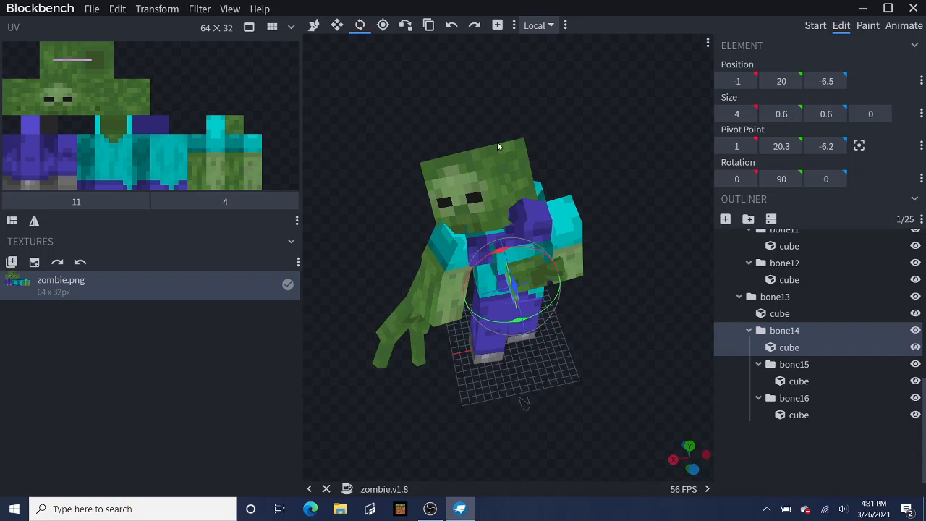
Step: Move bone15 with its cube to position X 1 and Z -8.5 at the tendril's end
left_click(314, 25)
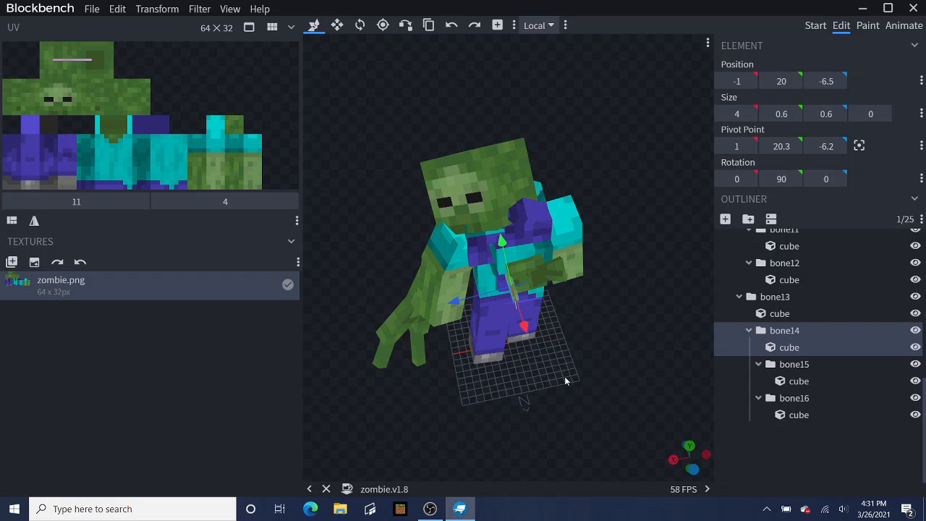
left_click_drag(453, 304, 562, 295)
left_click(554, 276)
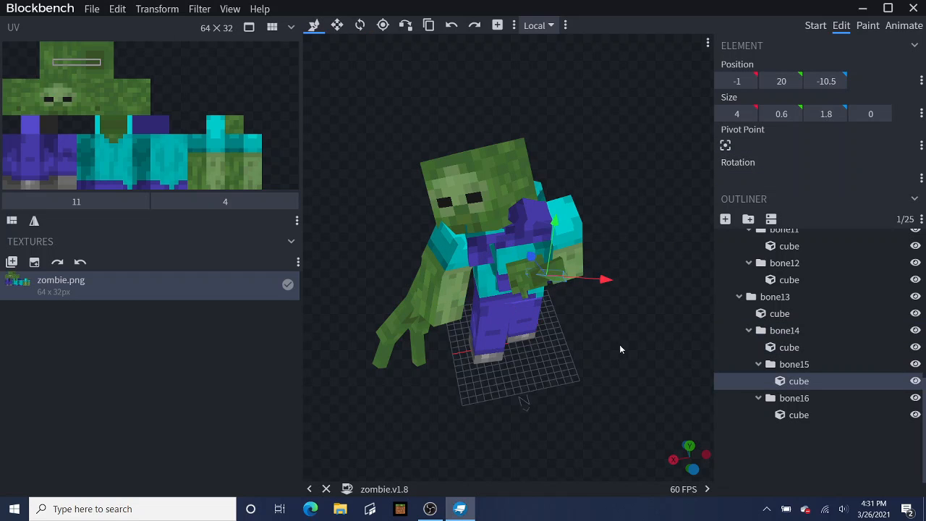
left_click_drag(644, 336, 691, 340)
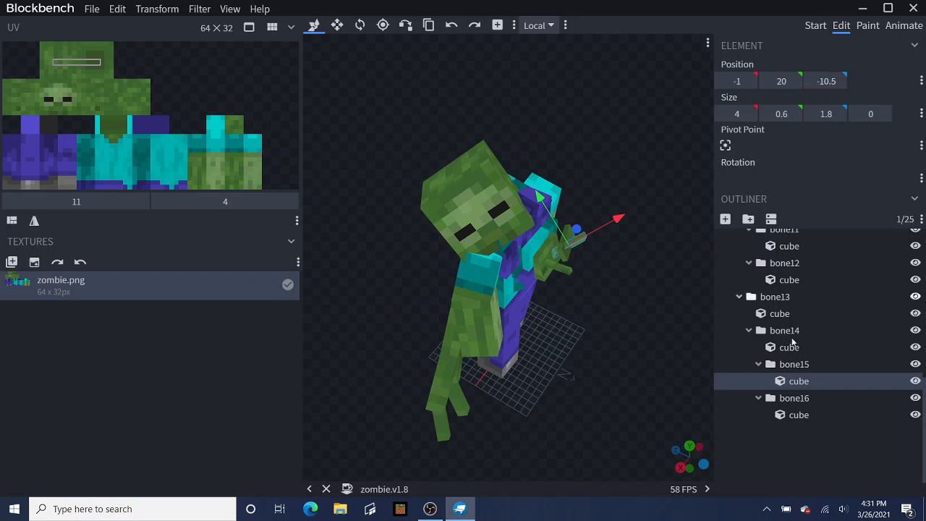
left_click(793, 365)
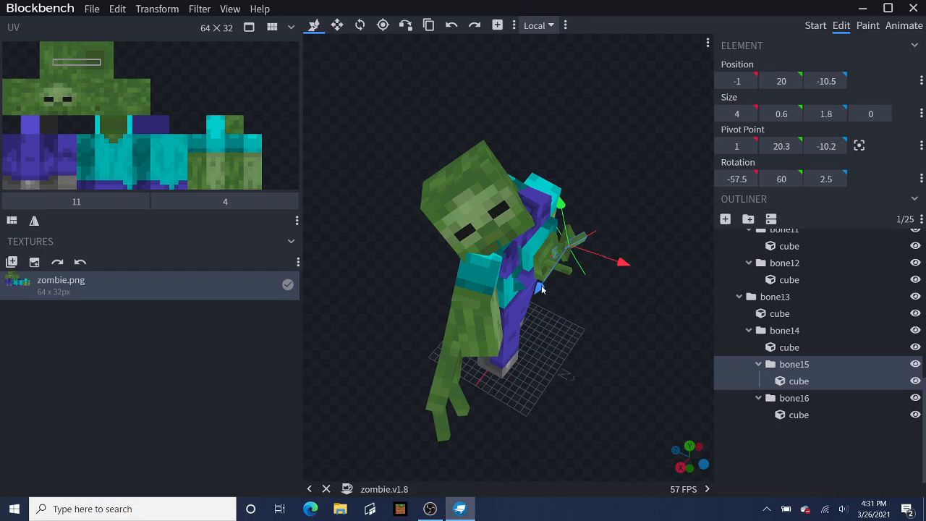
left_click_drag(541, 289, 630, 285)
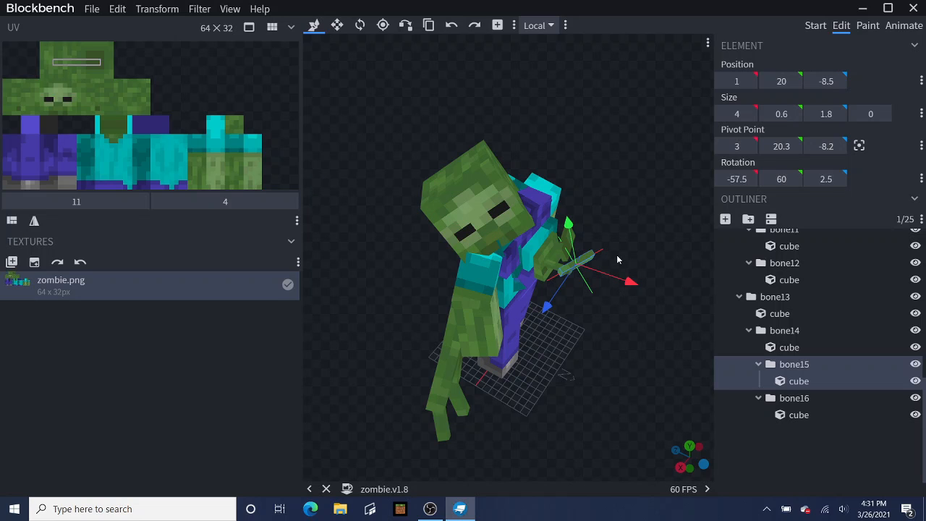
left_click_drag(624, 227, 603, 203)
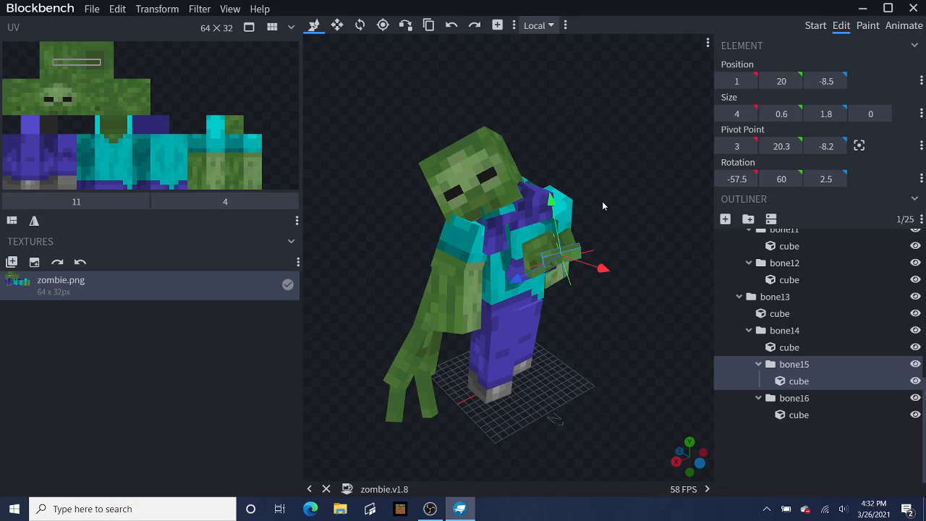
Step: Centre bone15's pivot point and rotate the bone to X -57.5, Y 20 and Z 20
left_click(360, 25)
mouse_move(567, 302)
left_mouse_down()
mouse_move(562, 296)
mouse_move(579, 304)
left_mouse_up()
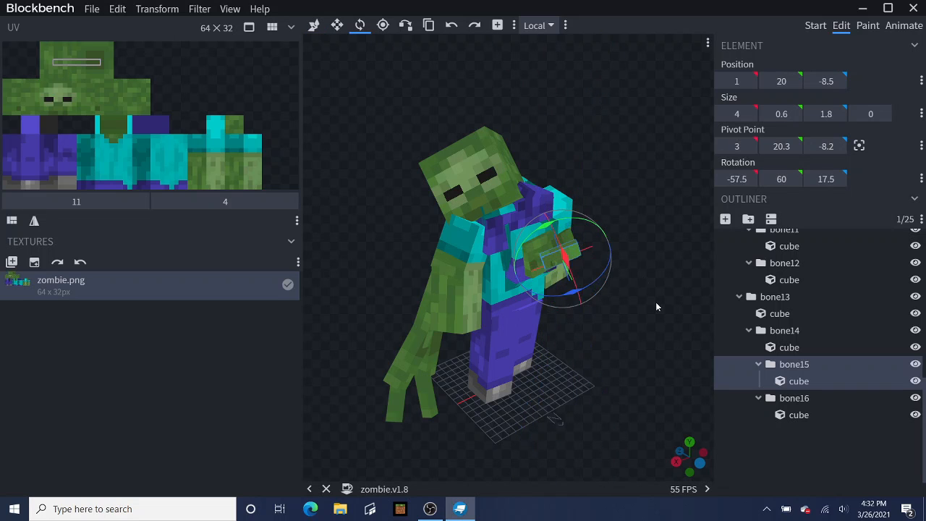
left_click_drag(655, 302, 506, 312)
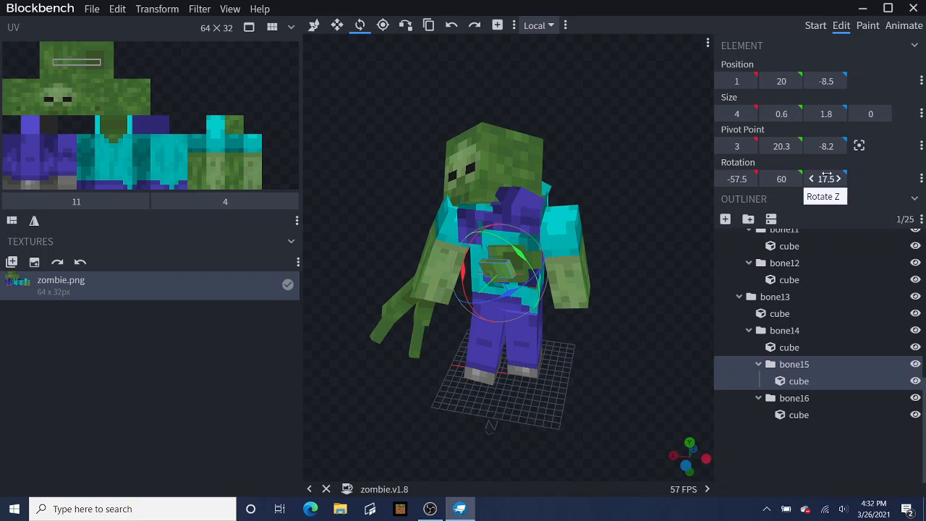
left_click(859, 146)
left_click_drag(590, 263, 561, 302)
left_click_drag(547, 239, 508, 245)
left_click_drag(673, 250, 691, 251)
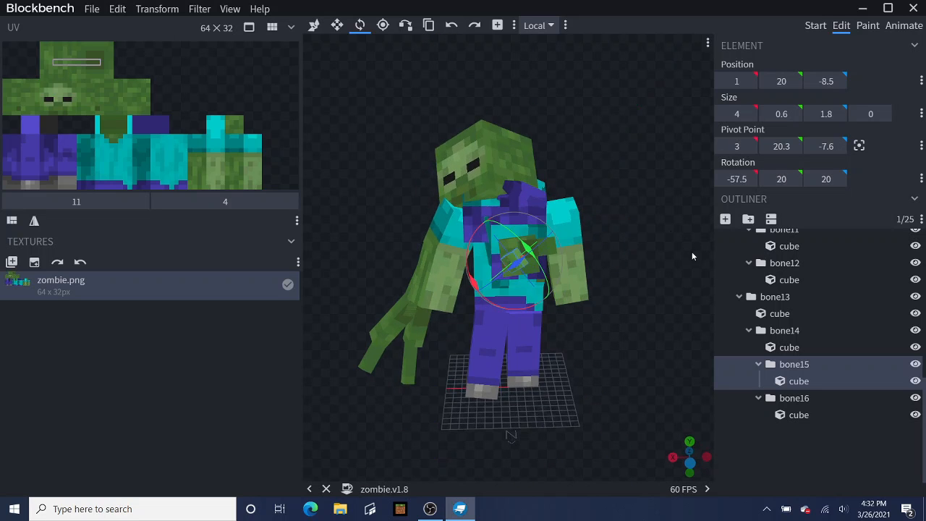
Step: Move bone16 with its cube to position X 1 and Z -6.5 at the tendril's end
left_click(804, 402)
left_click_drag(661, 358, 694, 397)
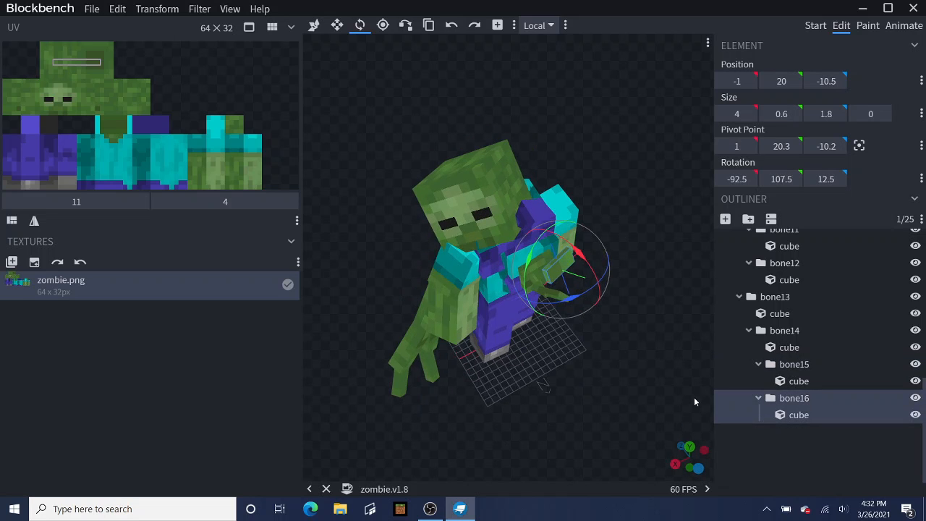
left_click(313, 25)
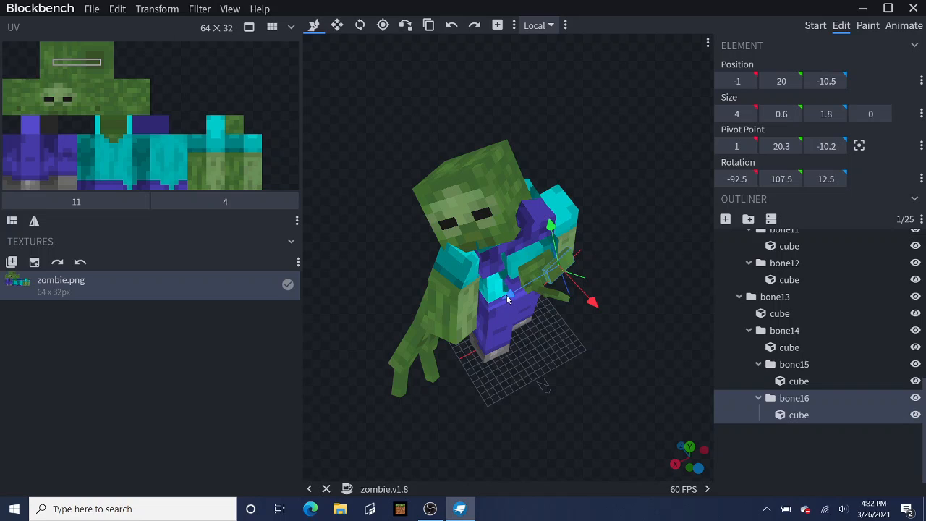
left_click_drag(509, 294, 488, 323)
left_click_drag(637, 282, 703, 274)
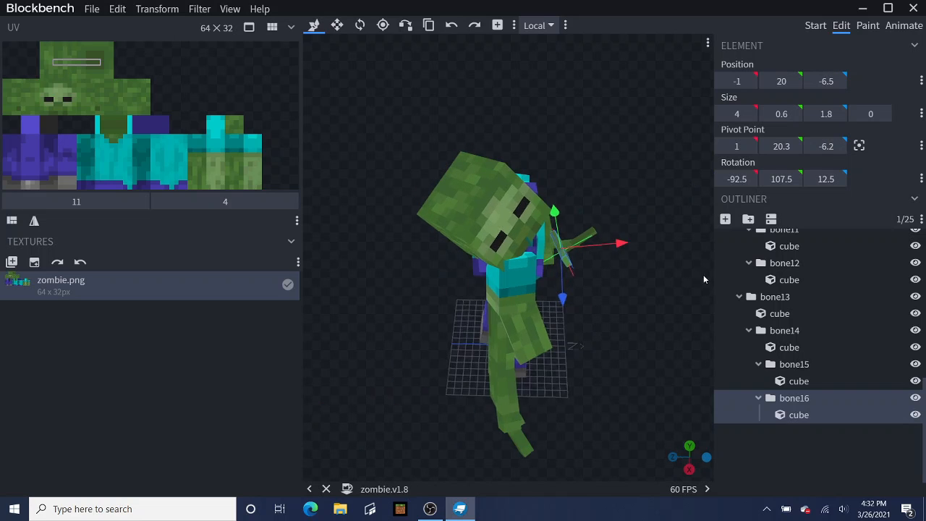
left_click_drag(623, 251, 641, 242)
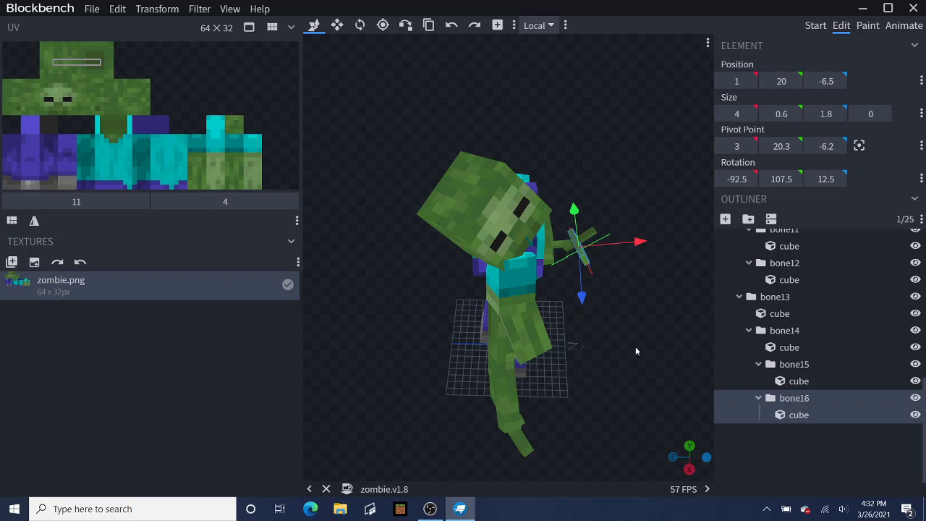
left_click_drag(635, 348, 559, 345)
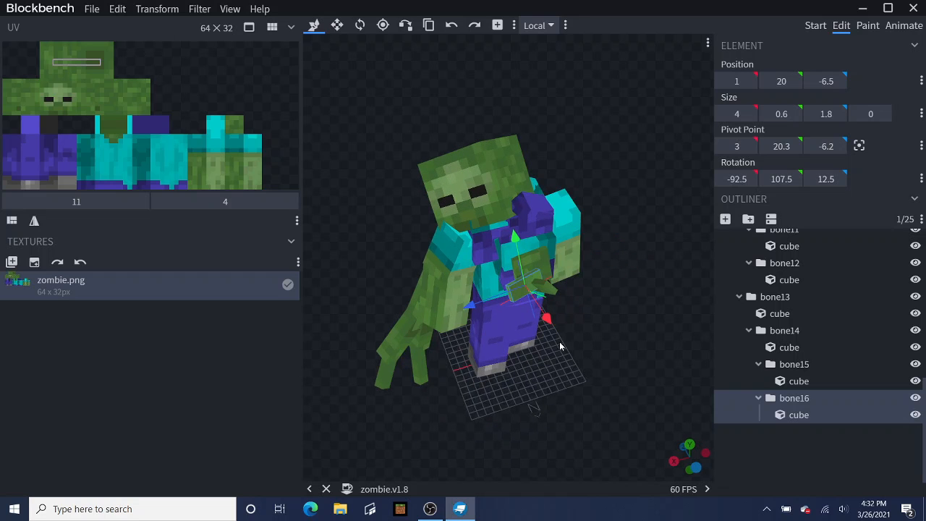
Step: Rotate bone16 to Y -27.5 so its cube points away from the other claw
left_click(359, 25)
left_click_drag(491, 284, 547, 304)
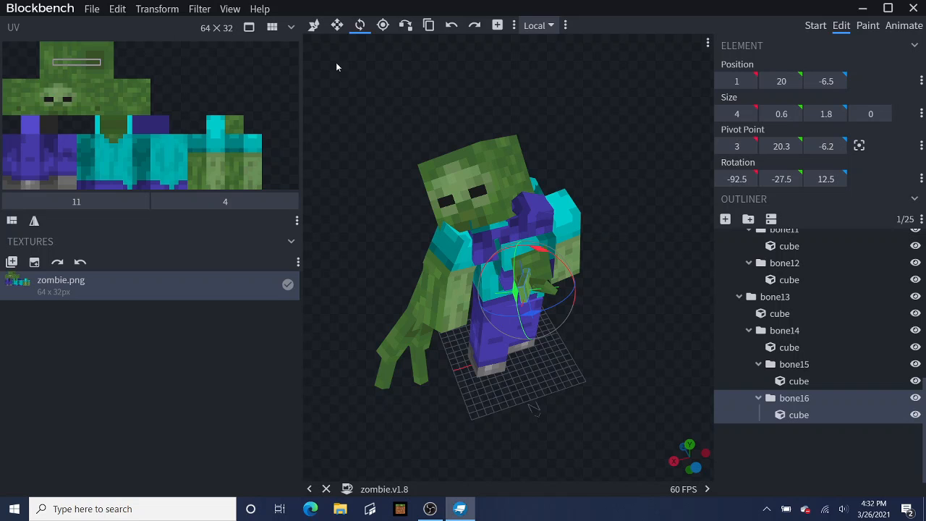
left_click(312, 26)
left_click_drag(557, 104, 469, 161)
left_click_drag(471, 194, 472, 196)
mouse_move(676, 219)
left_mouse_down()
mouse_move(671, 126)
mouse_move(768, 196)
mouse_move(719, 228)
mouse_move(669, 215)
mouse_move(685, 221)
left_mouse_up()
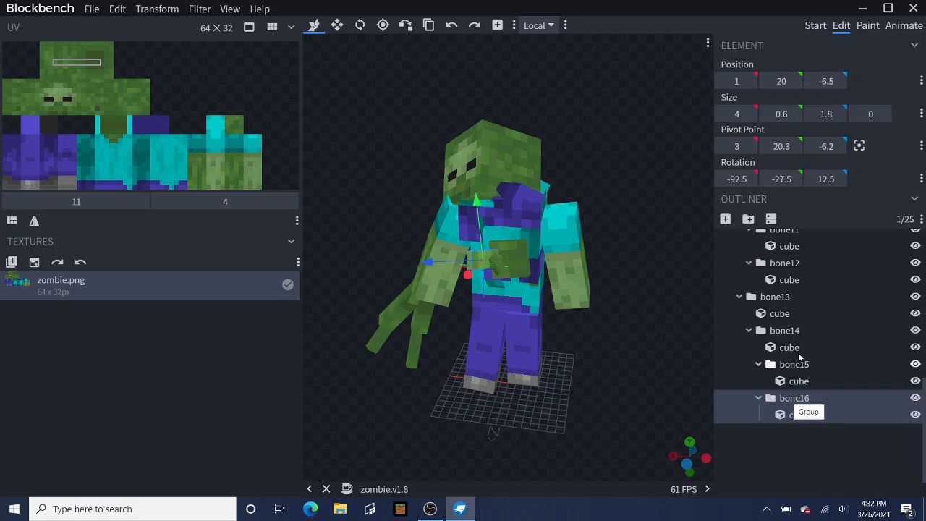
Step: Collapse bone14 in the outliner, duplicate it with its cubes and nested bones, and select the copy
left_click(749, 330)
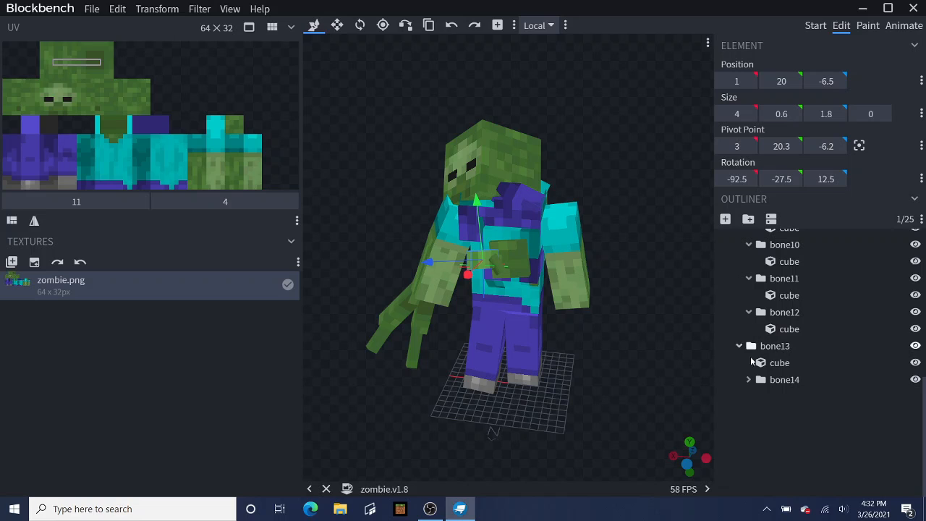
left_click(750, 346)
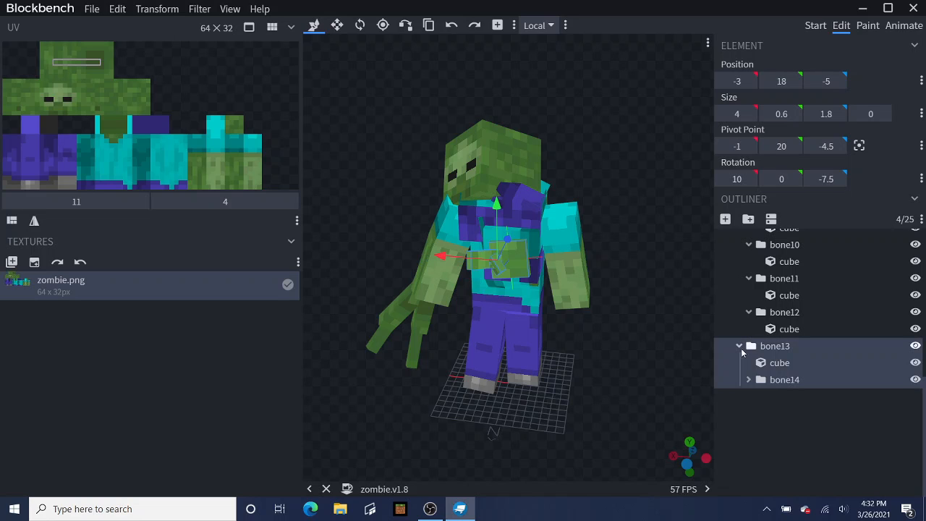
left_click(740, 348)
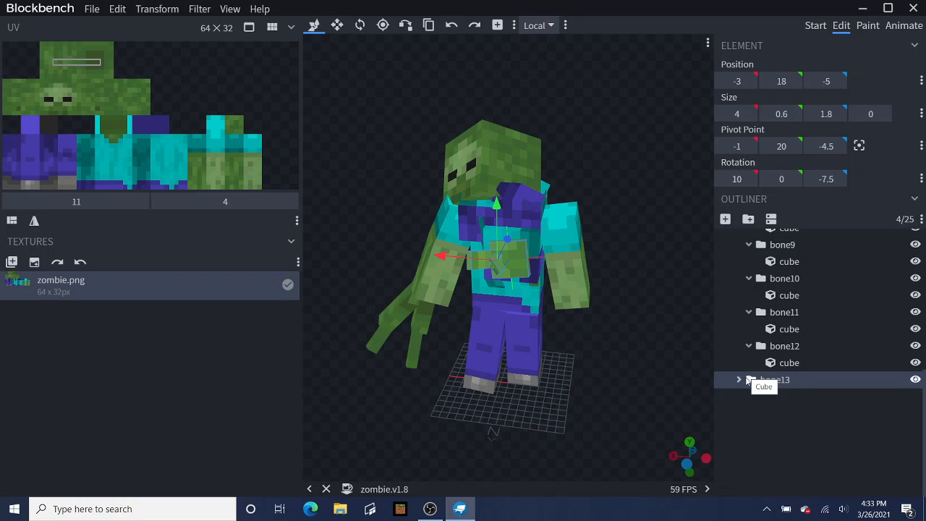
left_click(740, 380)
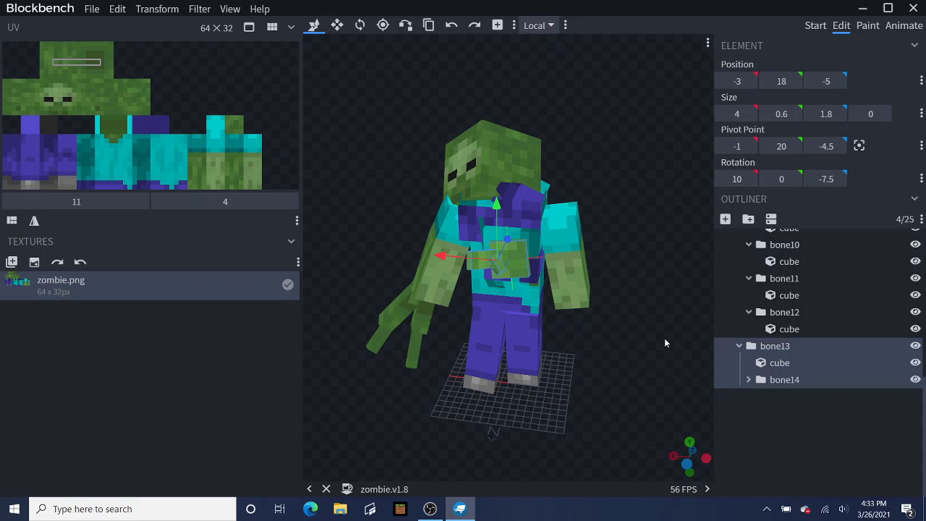
left_click(784, 381)
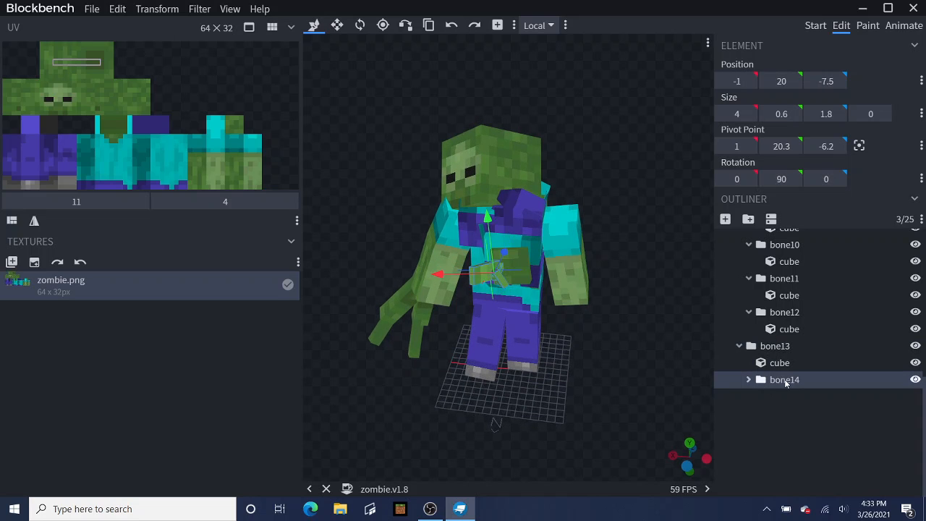
left_click_drag(662, 395, 635, 378)
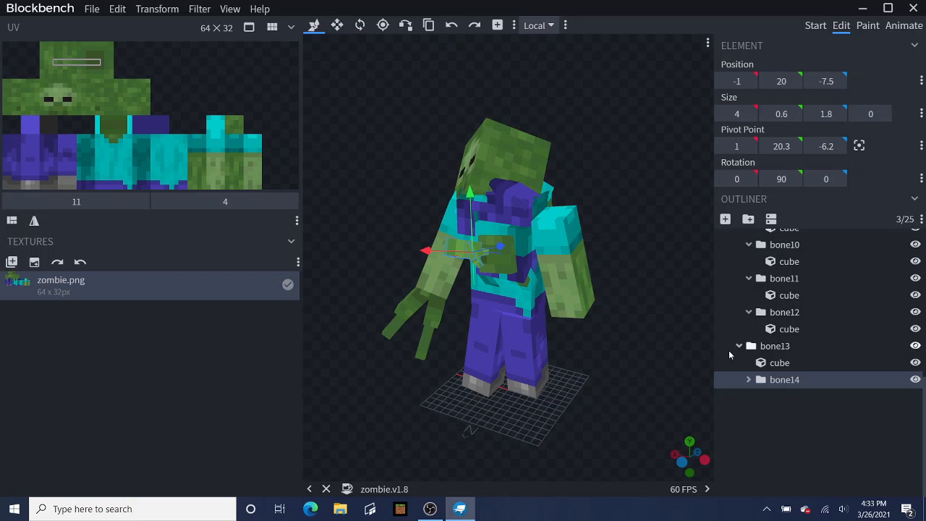
left_click(775, 382)
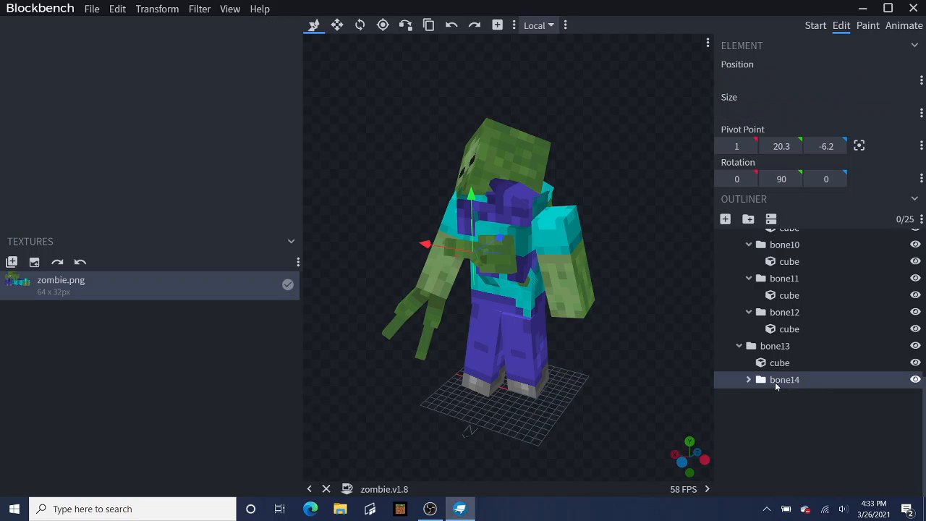
right_click(775, 382)
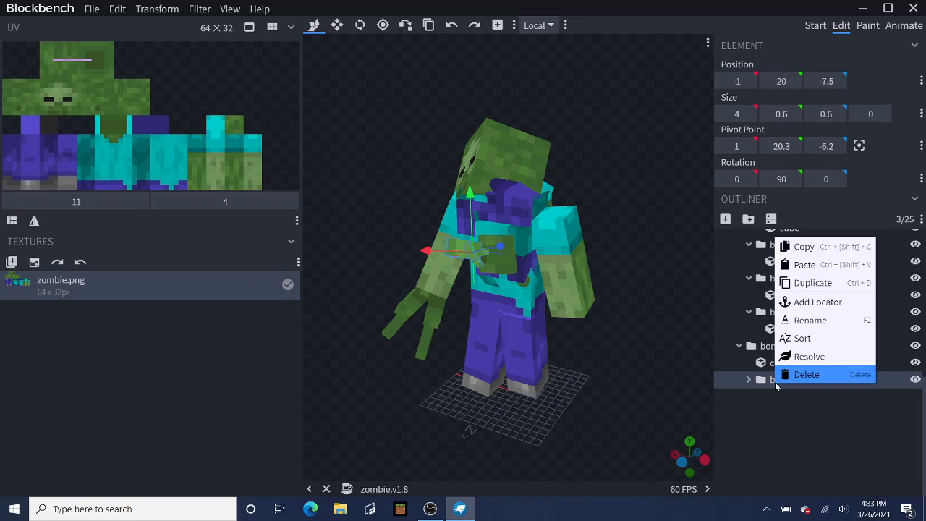
left_click(814, 286)
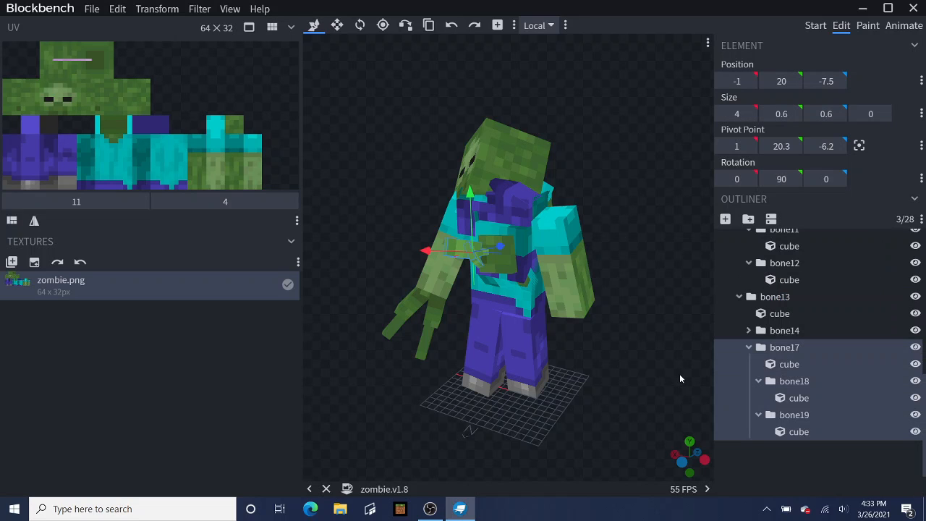
left_click(782, 346)
left_click_drag(657, 373, 498, 256)
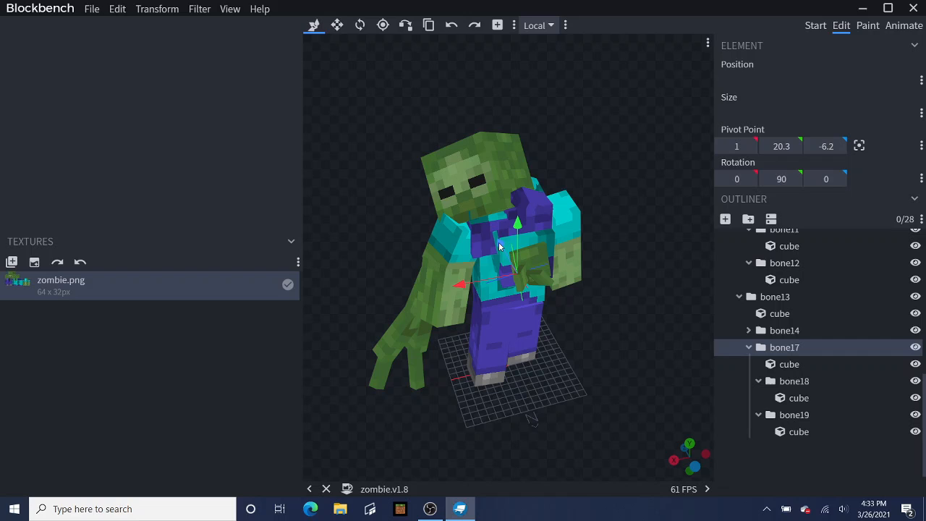
Step: Undo the duplication of bone14, try centring its pivot point, and undo the pivot change
left_click(452, 24)
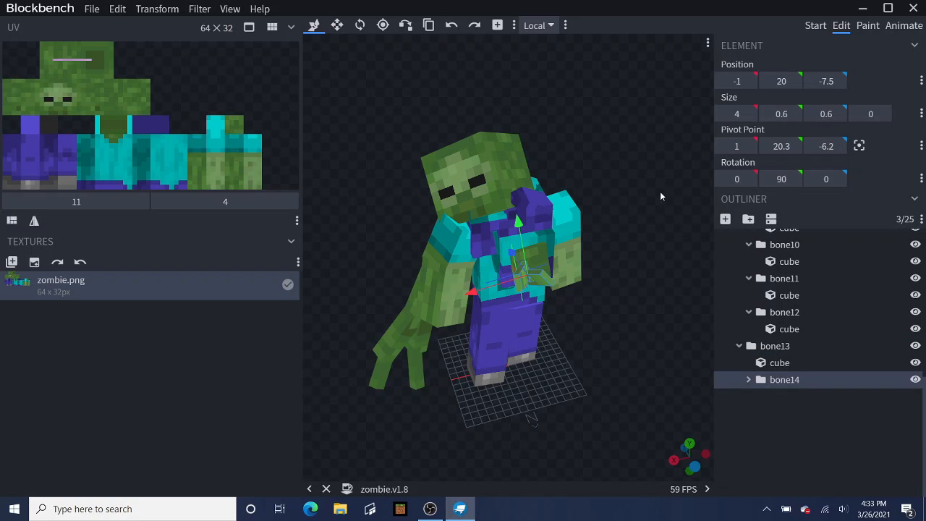
left_click(857, 146)
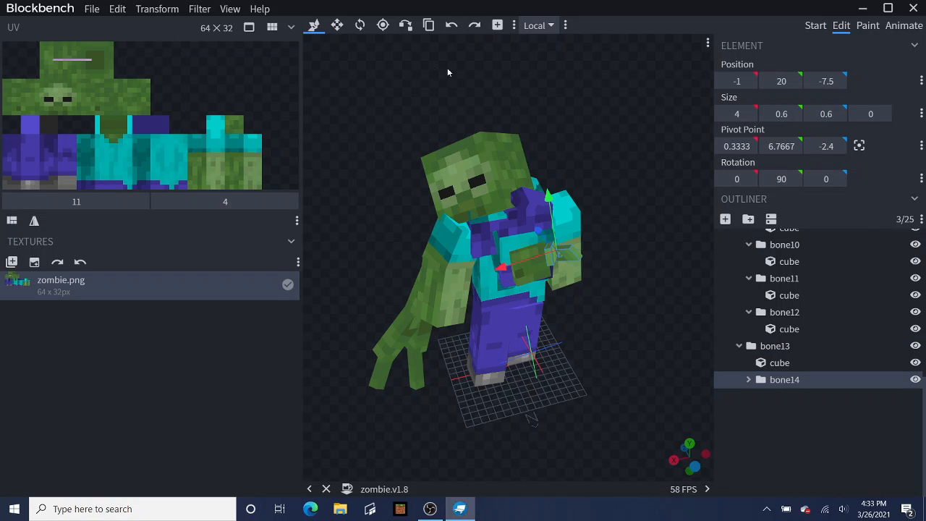
left_click(452, 24)
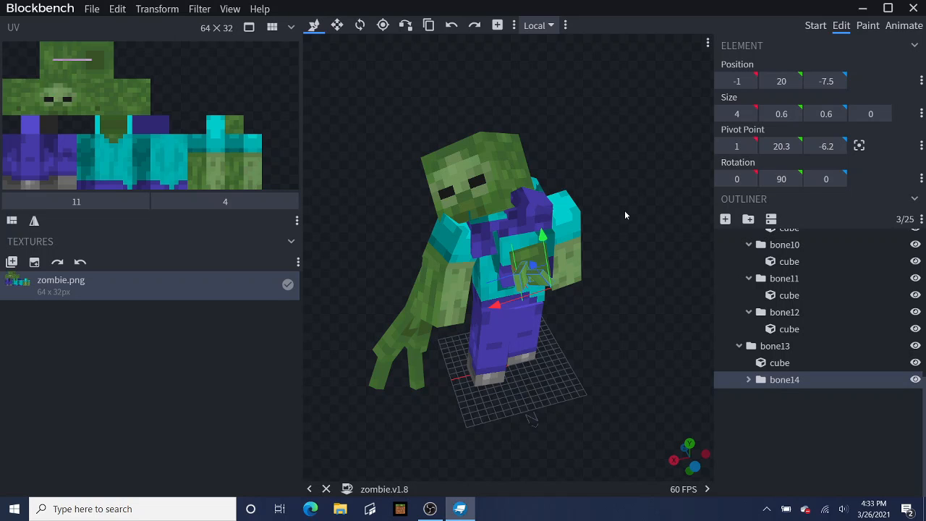
left_click_drag(623, 208, 701, 183)
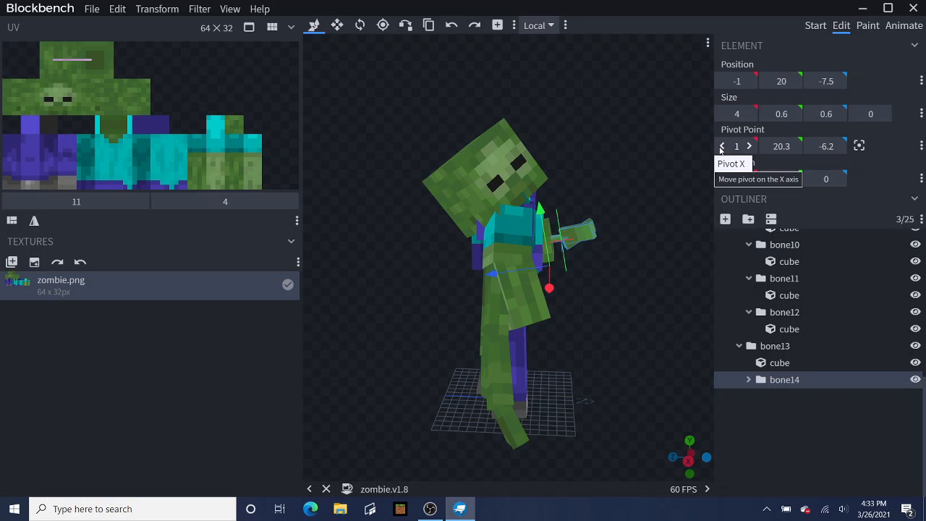
left_click(811, 147)
left_click(811, 147)
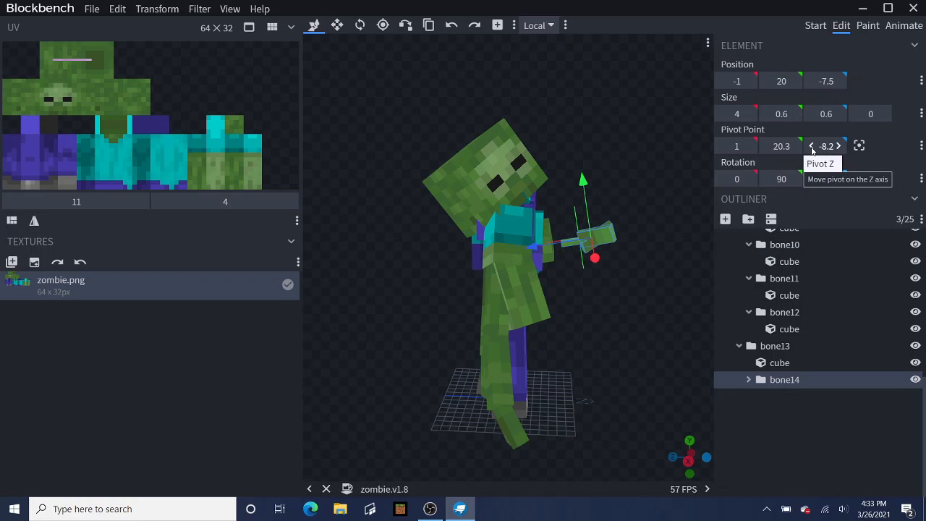
left_click(839, 147)
left_click(839, 147)
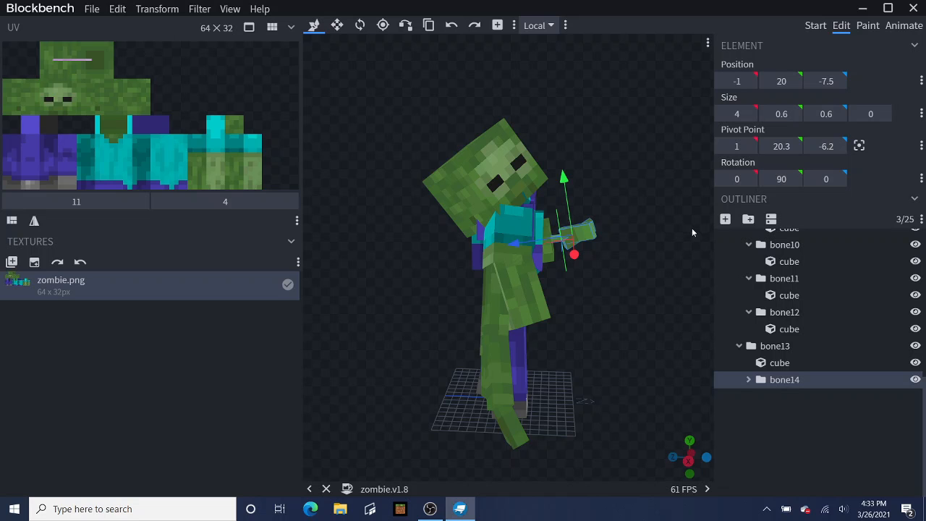
left_click_drag(691, 228, 595, 232)
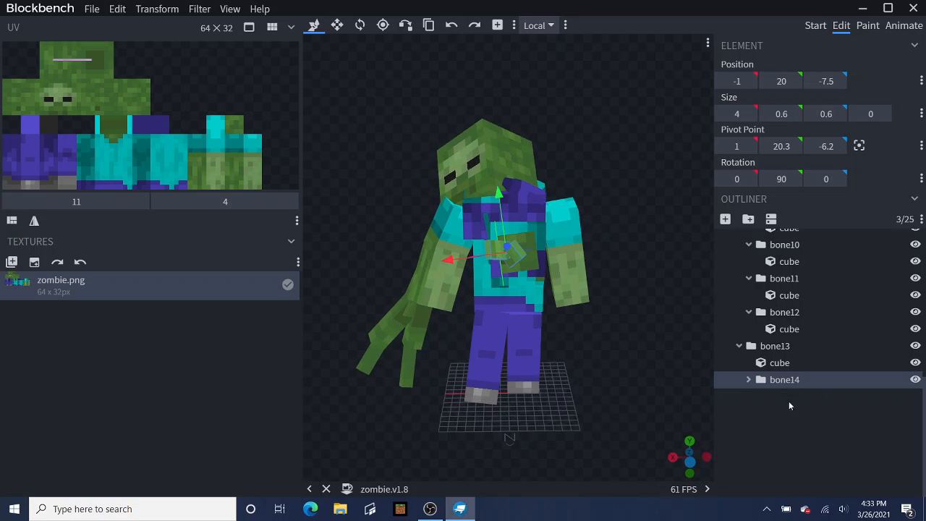
Step: Duplicate bone14 with its nested bones inside bone13 and move the copy sideways to position X -4
right_click(775, 384)
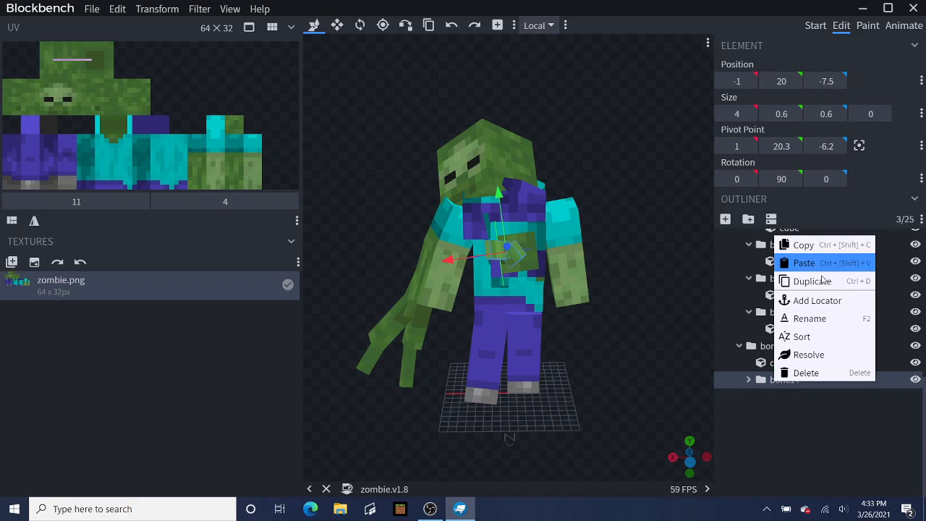
left_click(804, 262)
left_click_drag(659, 324, 669, 343)
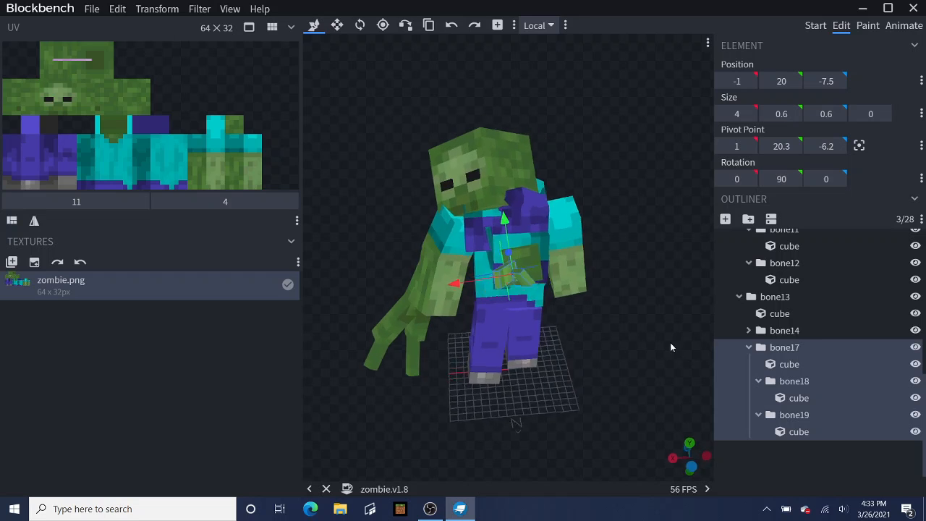
left_click_drag(463, 282, 495, 279)
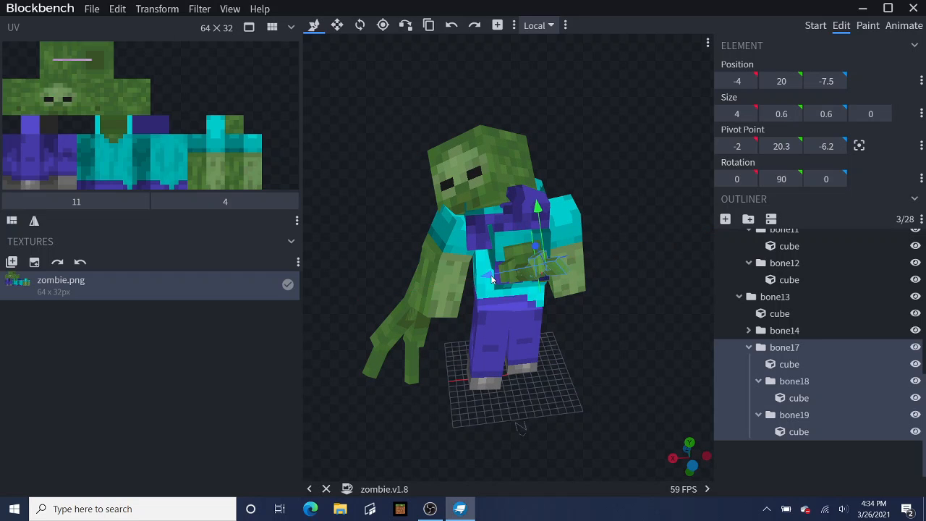
Step: Rotate bone17 to X -92.5 and raise it with its nested bones to position Y 22
left_click(359, 25)
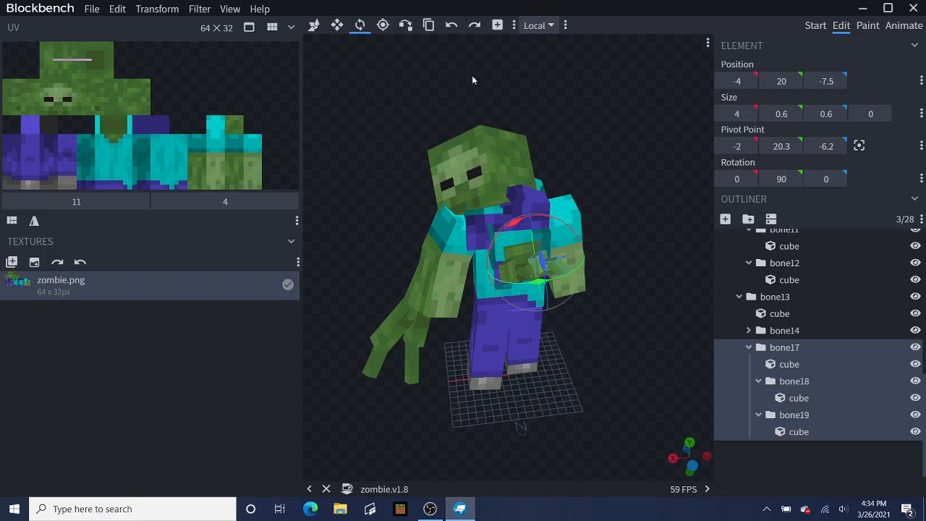
left_click_drag(625, 247, 513, 369)
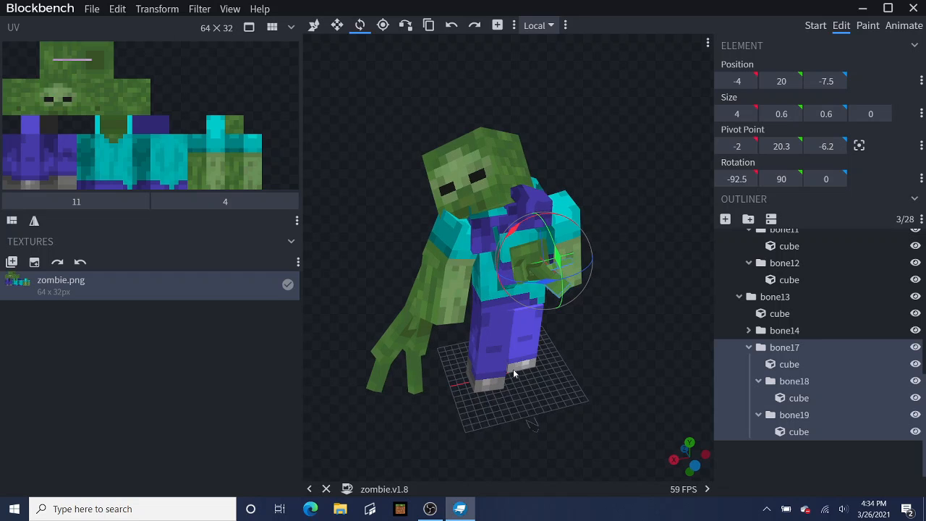
left_click(313, 25)
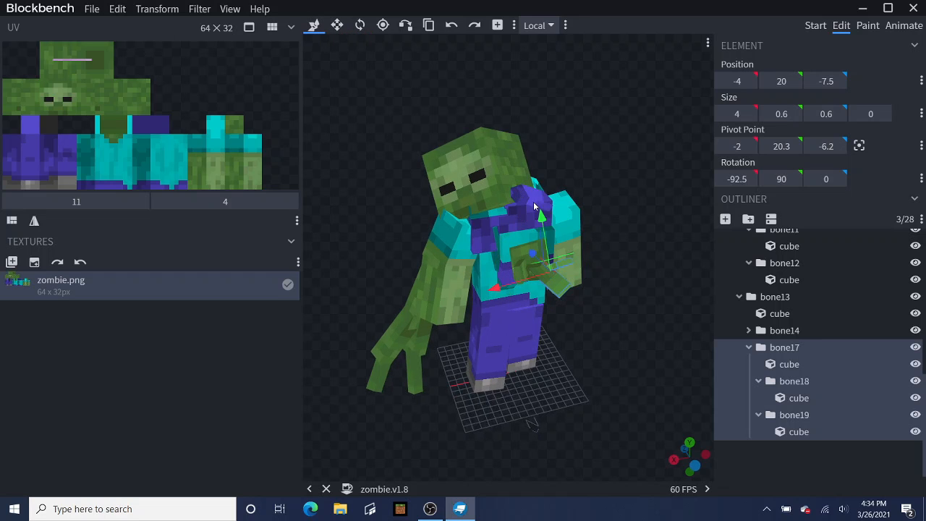
left_click_drag(542, 215, 538, 189)
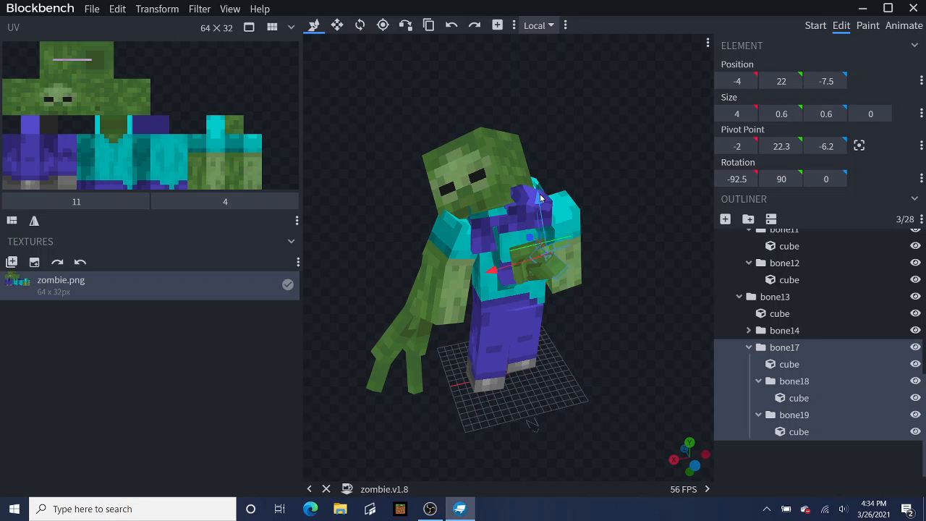
Step: Rotate bone17 to X -25, Y 117.5 and Z 5 so its claws point away from bone14's
left_click_drag(622, 213, 407, 92)
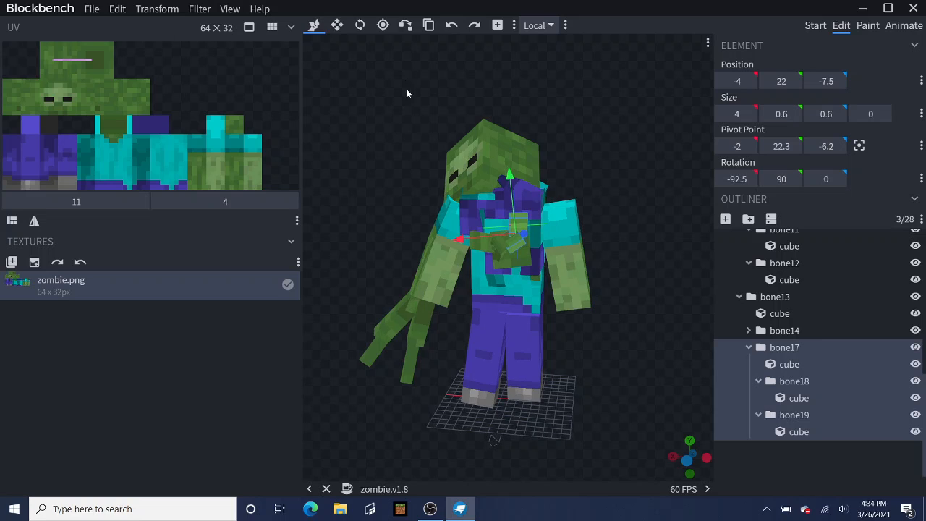
left_click(359, 26)
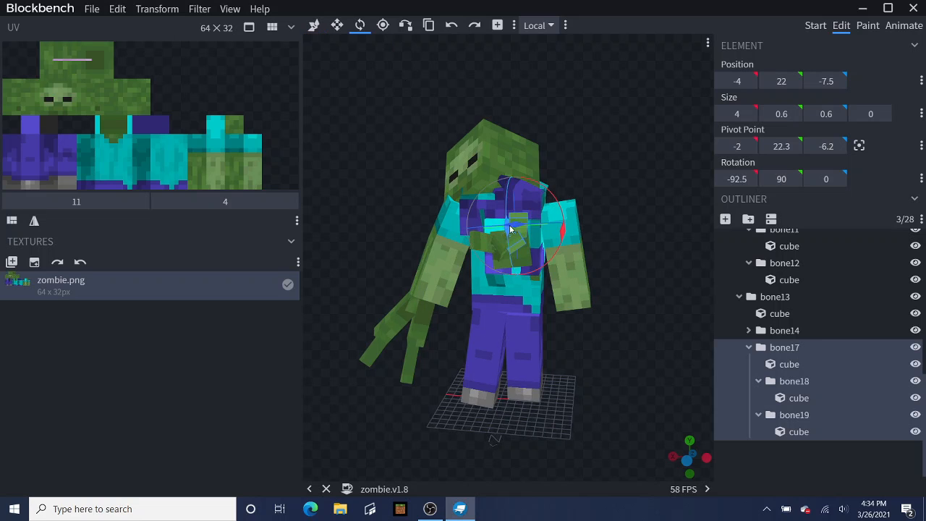
left_click_drag(515, 228, 542, 192)
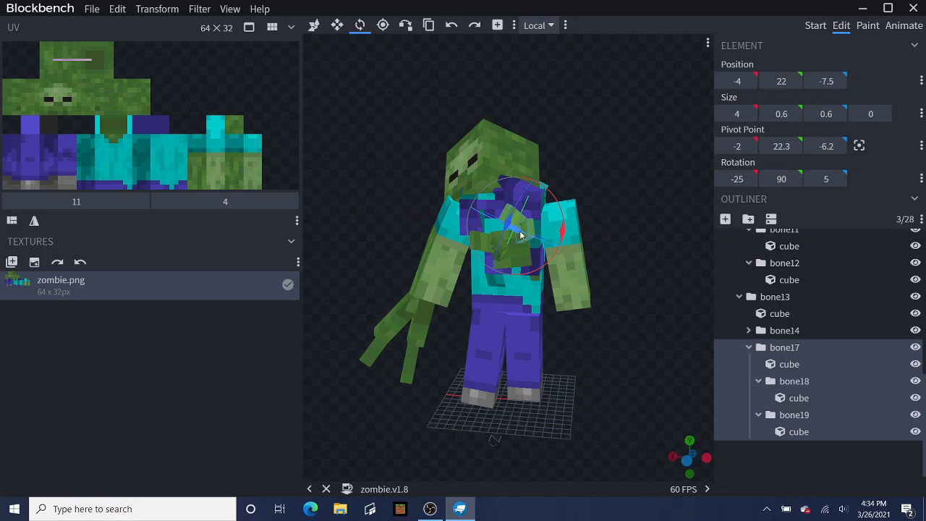
left_click_drag(518, 235, 699, 267)
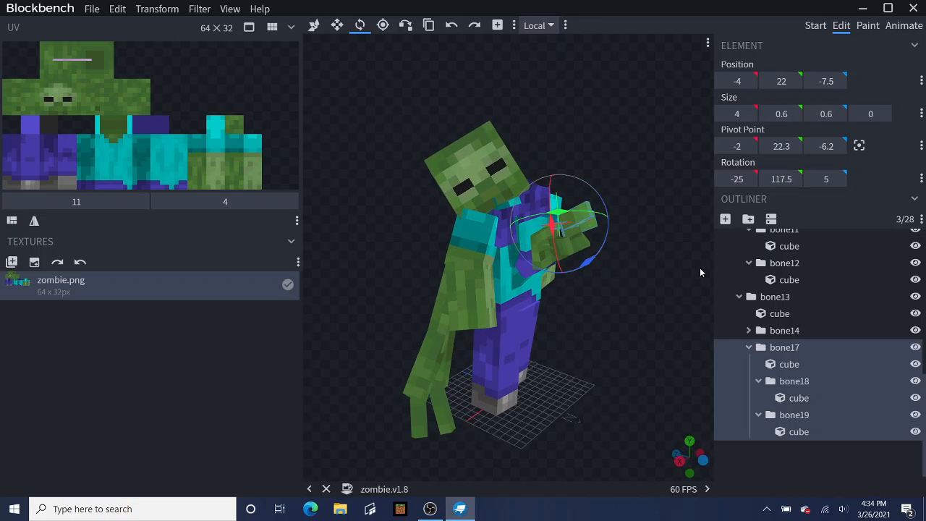
Step: Move bone17 with its nested bones to position Y 21 and Z -8.5 at the tendril's end
left_click(314, 25)
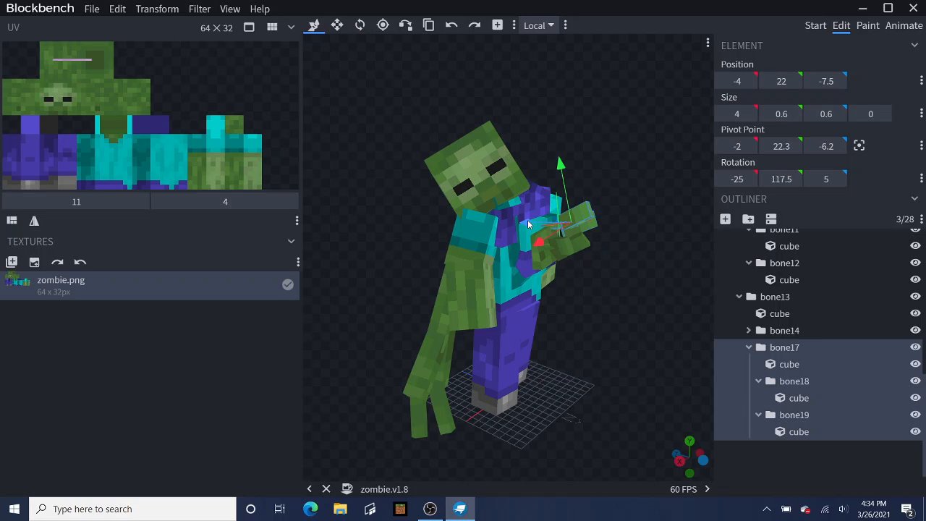
left_click_drag(527, 226, 539, 226)
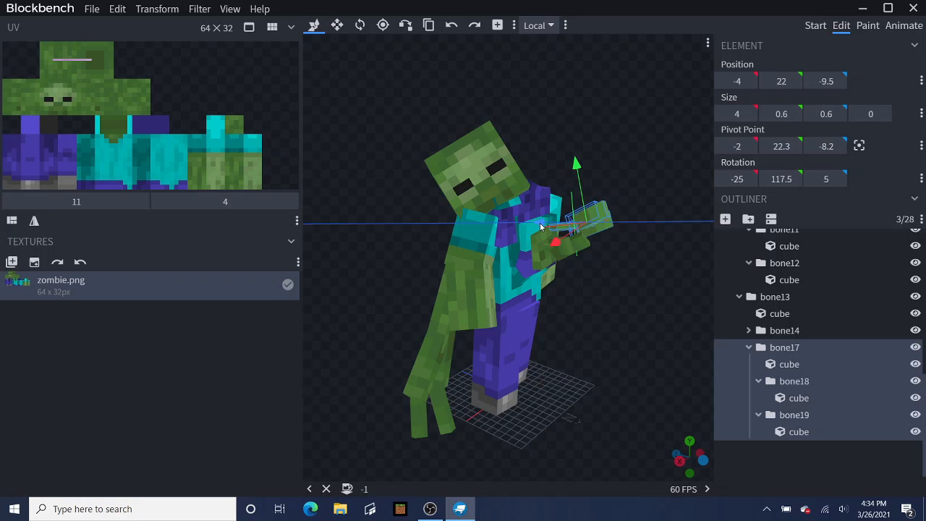
left_click_drag(639, 160, 664, 176)
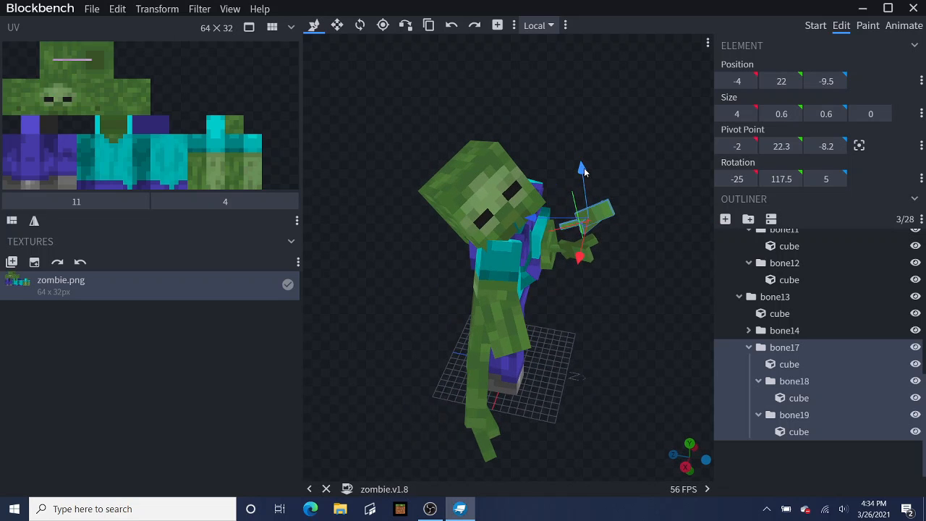
left_click_drag(583, 167, 583, 175)
left_click_drag(536, 226, 527, 226)
left_click_drag(632, 145, 589, 121)
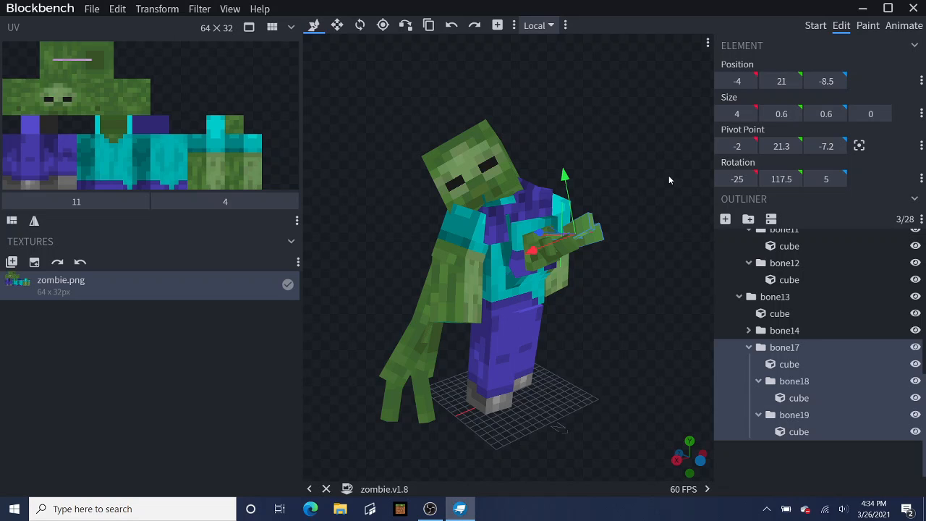
left_click_drag(668, 179, 652, 156)
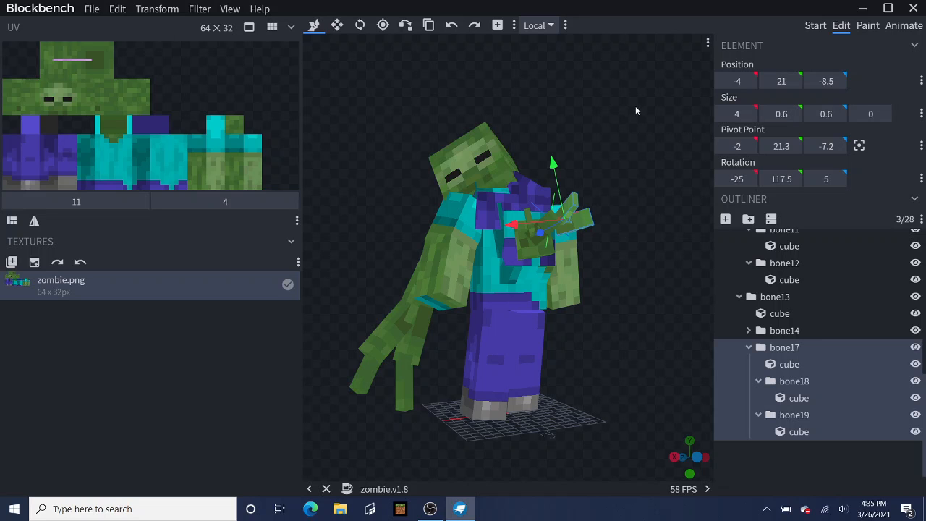
left_click_drag(635, 106, 492, 108)
left_click_drag(698, 118, 581, 121)
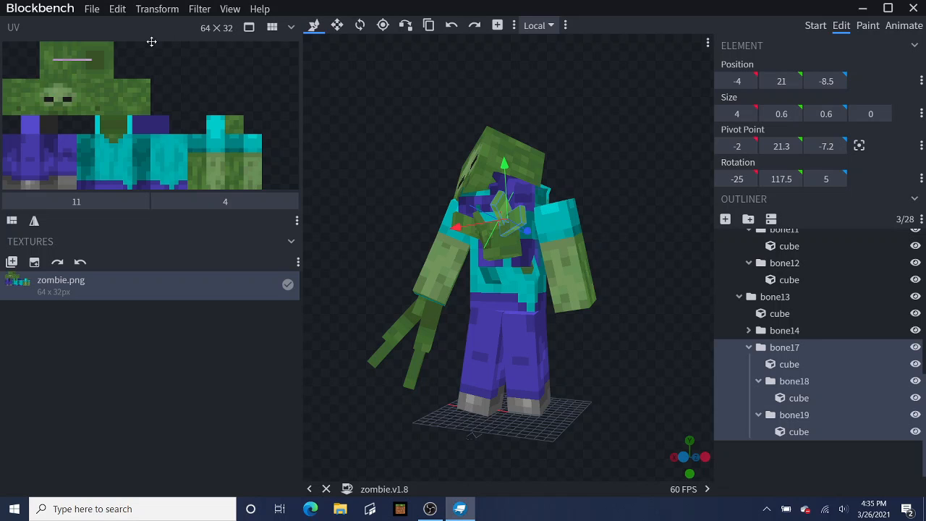
Step: Start exporting the model as a Bedrock entity and open the Microsoft.MinecraftUWP shortcut on the Desktop as the save location
left_click(95, 10)
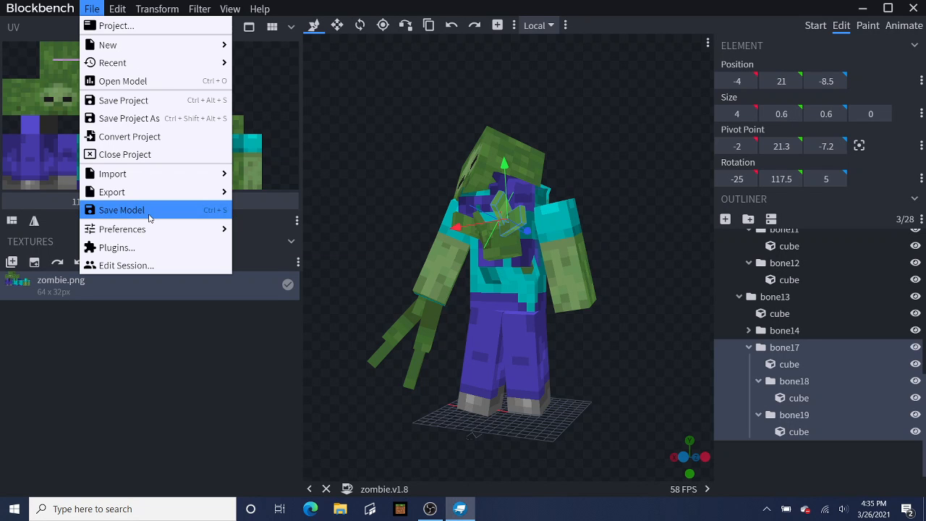
mouse_move(145, 180)
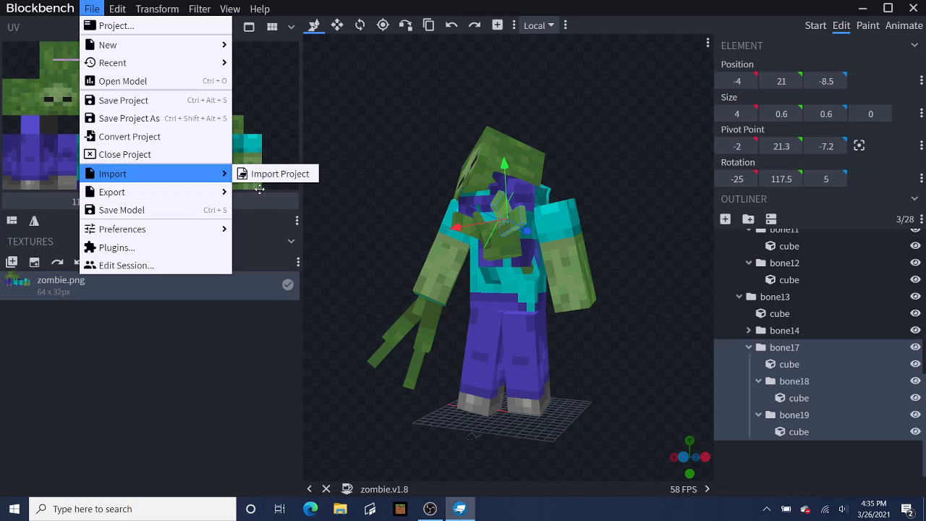
mouse_move(172, 193)
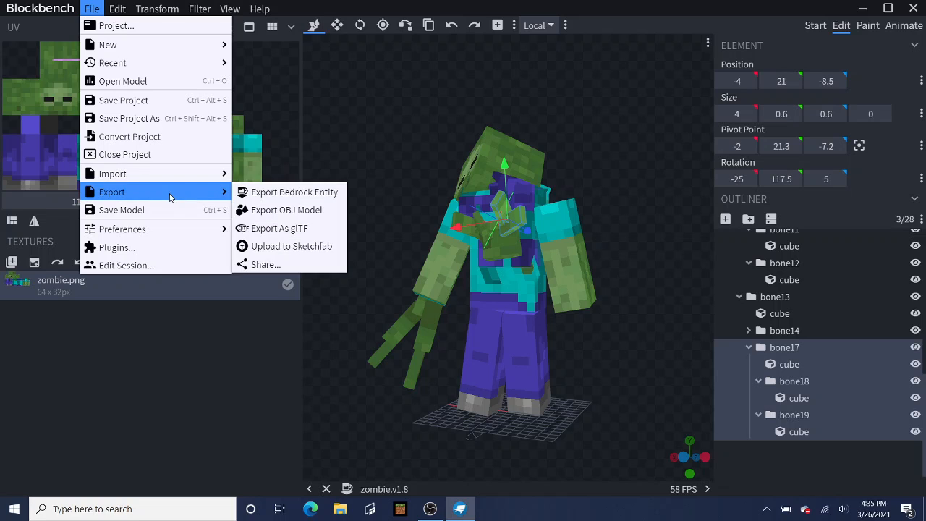
left_click(266, 194)
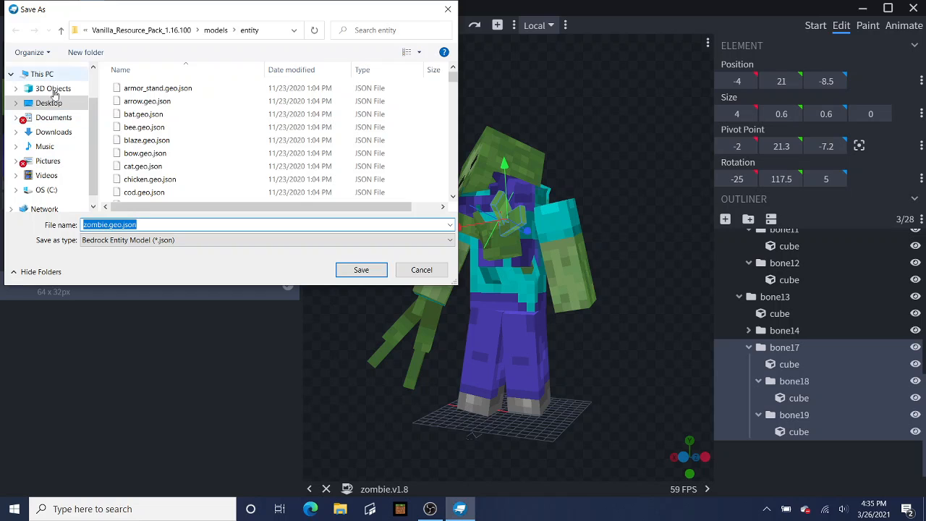
left_click(49, 103)
left_click_drag(454, 102, 455, 206)
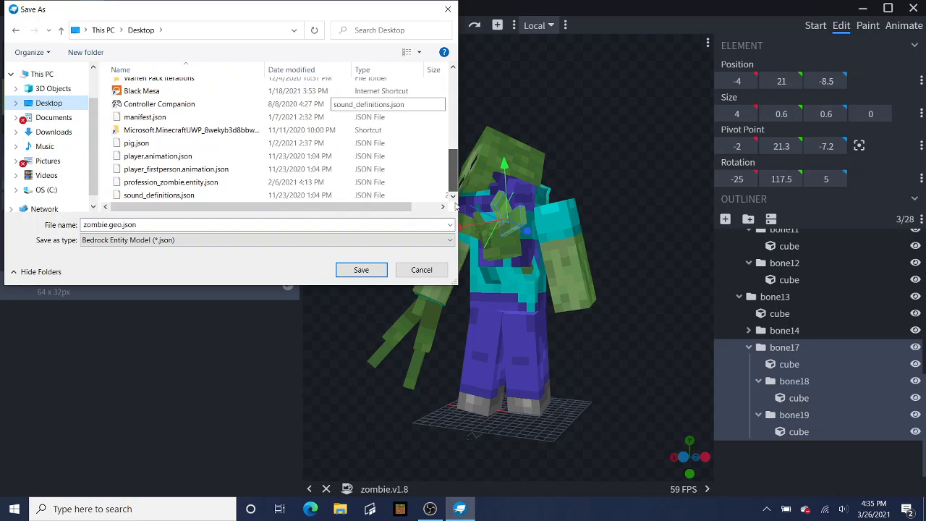
left_click(249, 131)
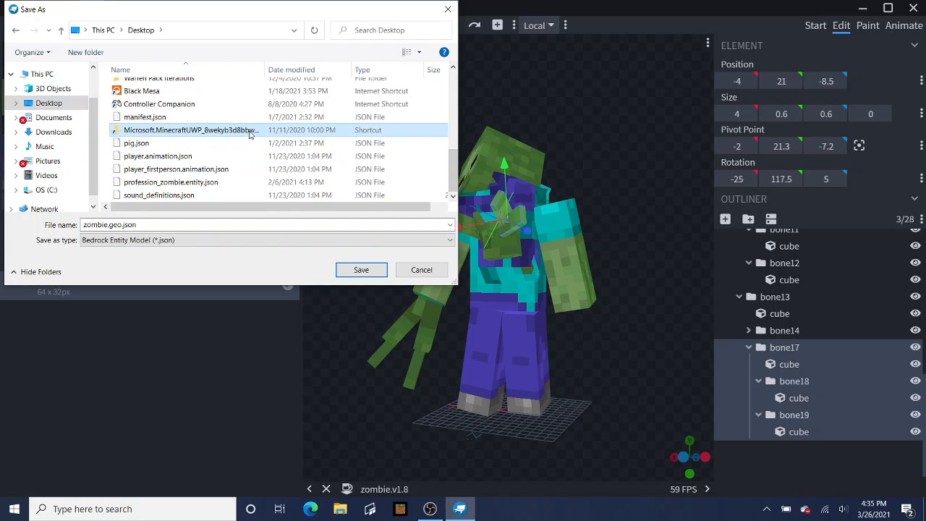
double_click(249, 131)
Step: Set the export destination to LocalState > games > com.mojang > development_resource_packs > Flood Resources > models > entity
double_click(184, 128)
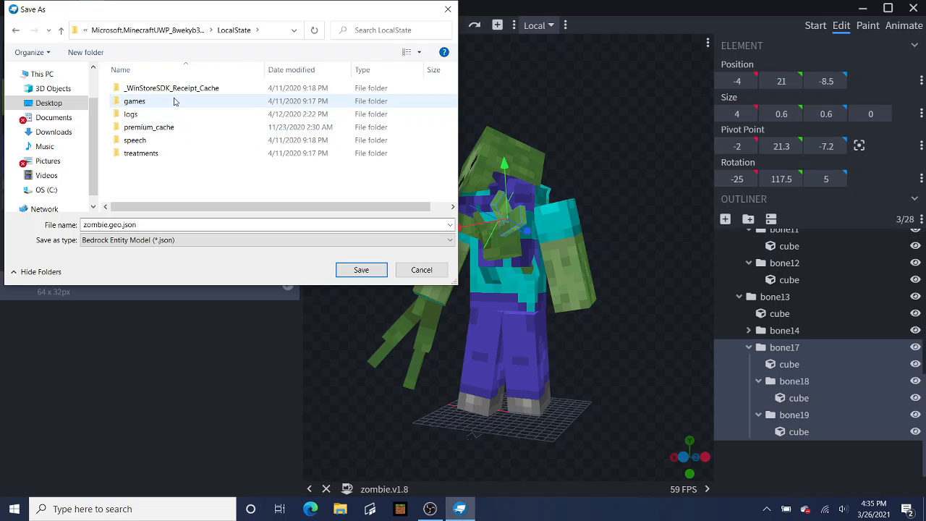
double_click(173, 101)
double_click(174, 90)
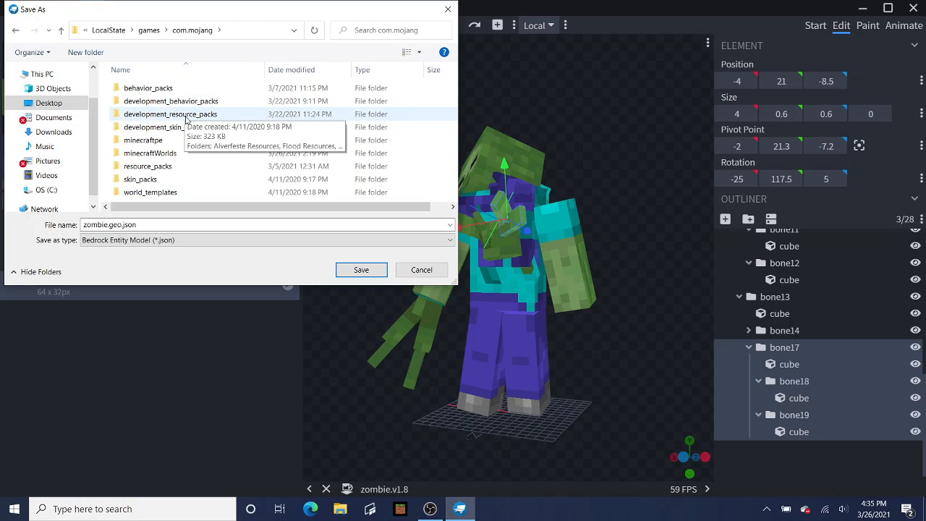
double_click(186, 115)
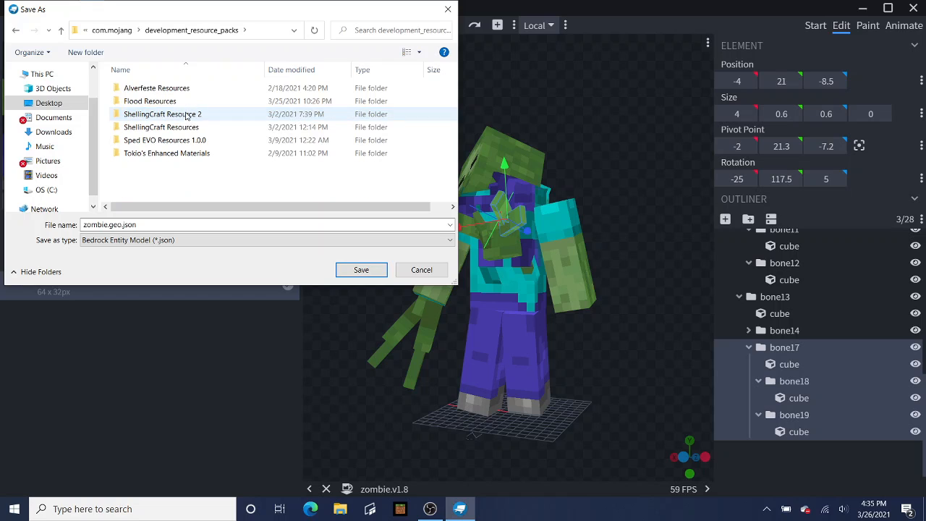
double_click(187, 102)
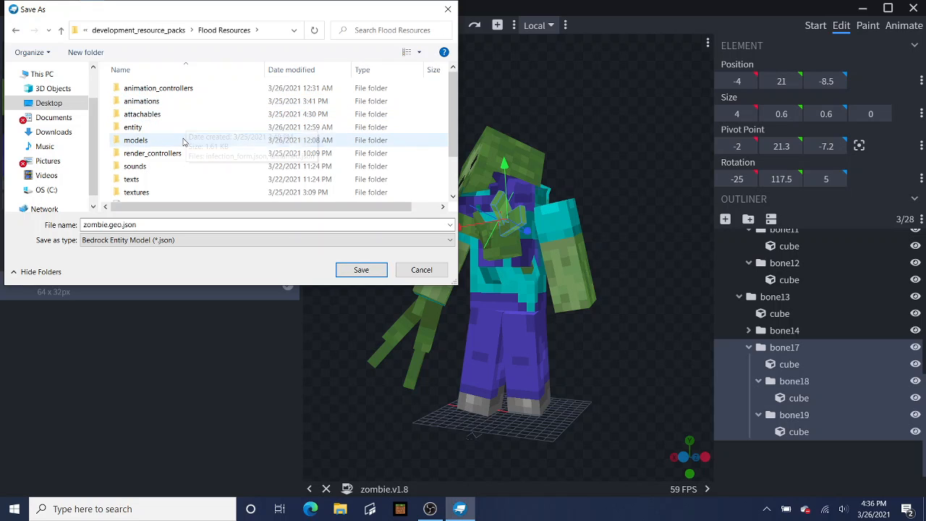
double_click(192, 139)
left_click(192, 89)
double_click(191, 89)
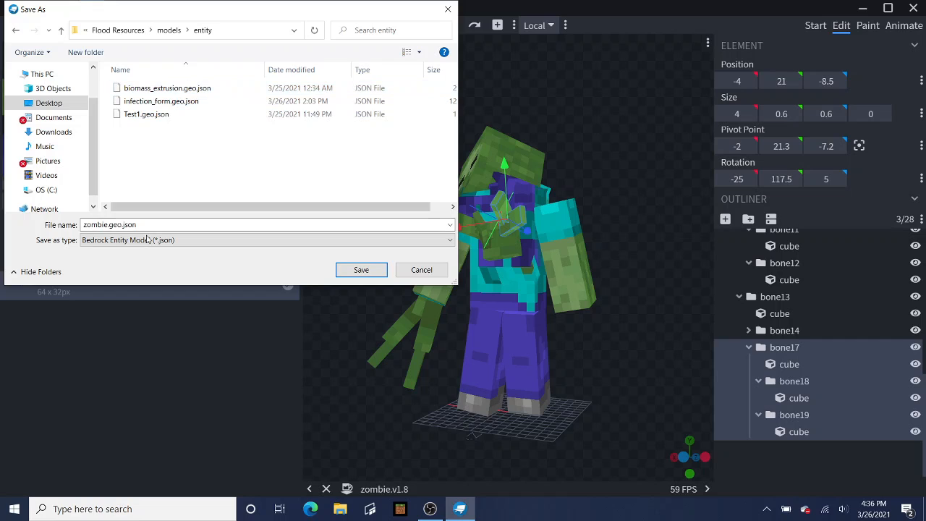
Step: Name the exported Bedrock entity model human_combat_form.geo.json and save it in the entity folder
double_click(108, 224)
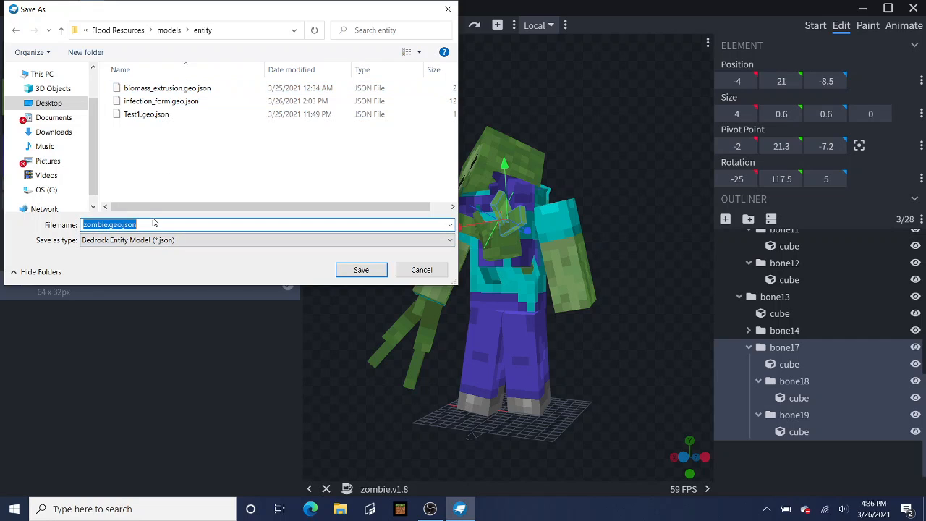
left_click(107, 225)
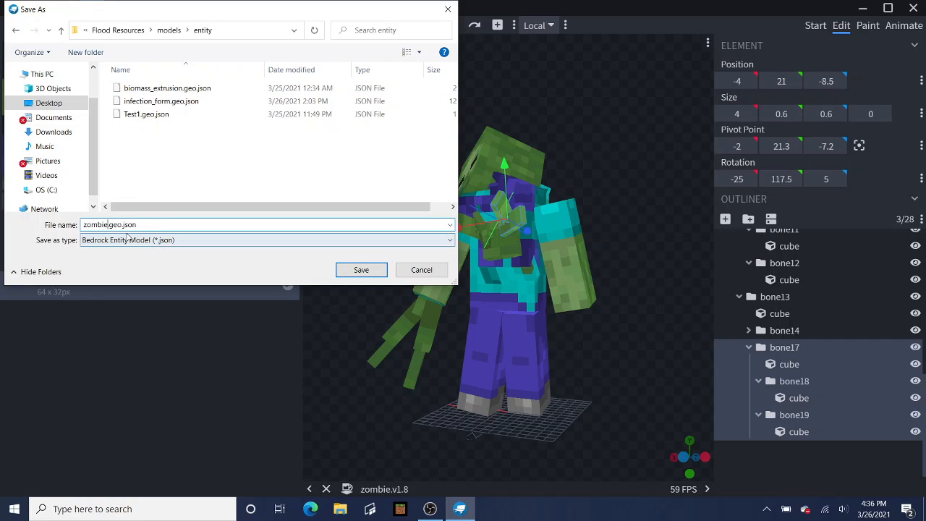
key("BackSpace")
key("BackSpace")
key("BackSpace")
key("BackSpace")
key("BackSpace")
key("BackSpace")
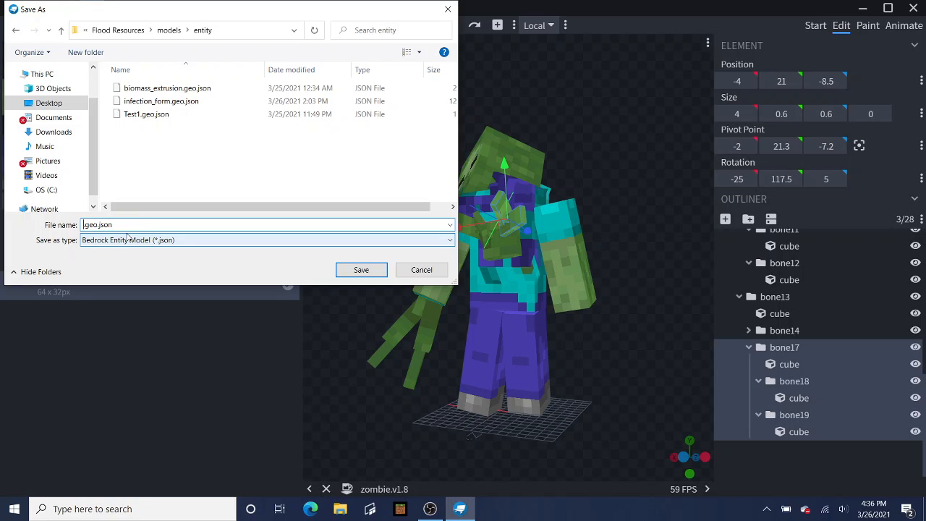
type("human_combat_form")
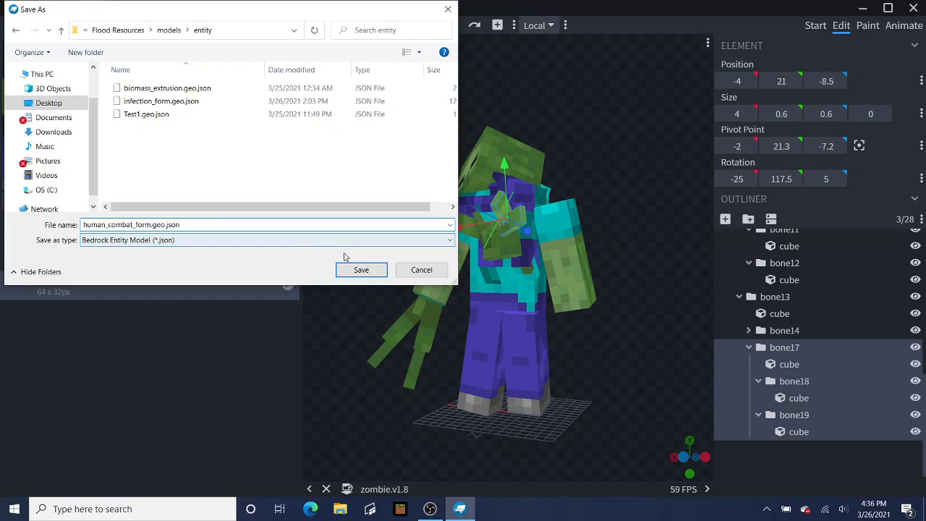
left_click(366, 271)
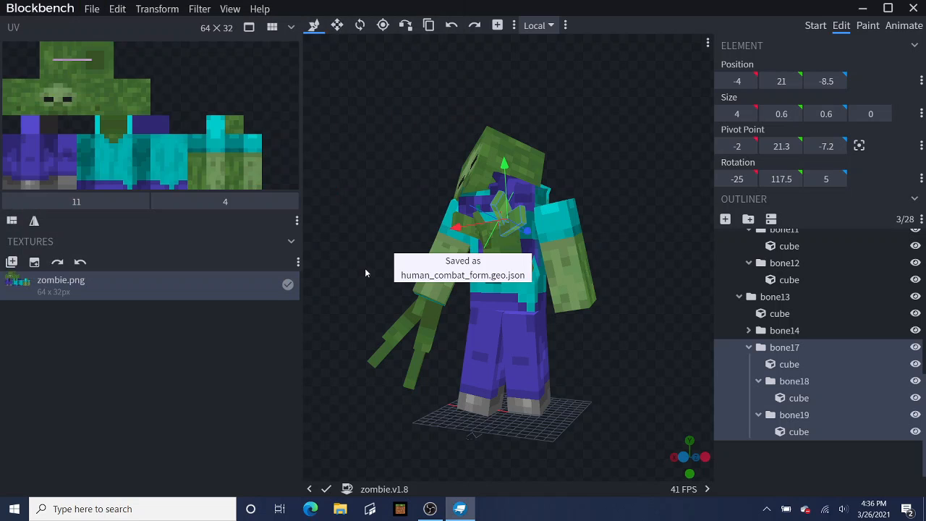
Step: Remove the zombie.png texture from the model
left_click_drag(539, 71, 552, 103)
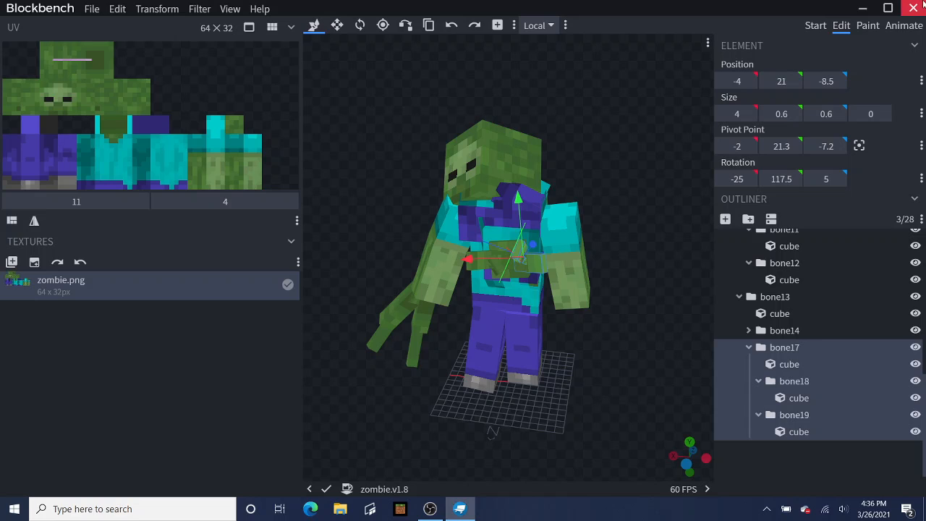
right_click(149, 283)
left_click(198, 252)
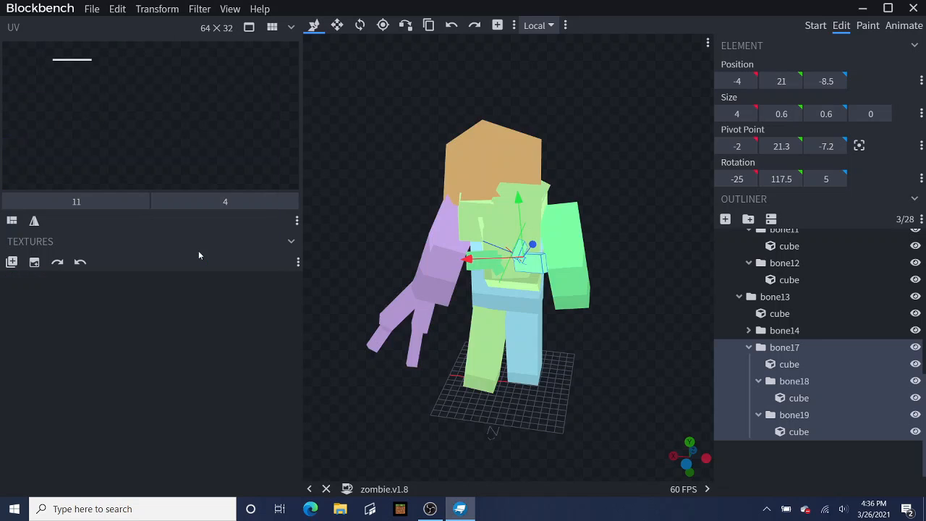
left_click_drag(328, 235, 354, 202)
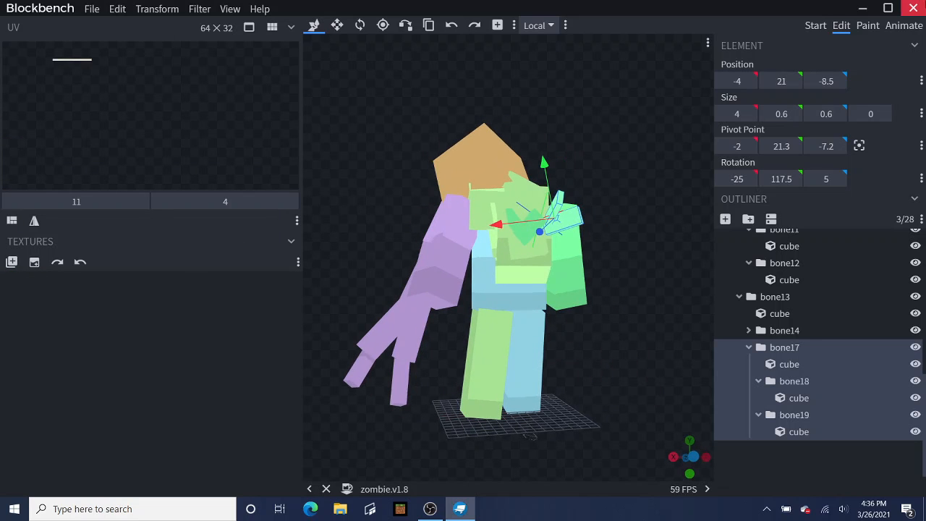
Step: Close the modelling program, saving the project to the Desktop as human_combat_form.geo.bbmodel
left_click(912, 7)
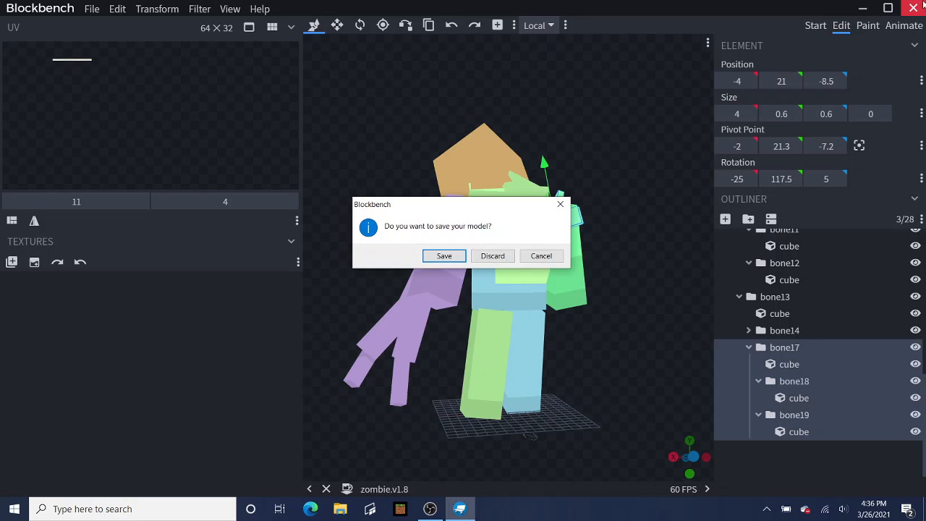
left_click(443, 255)
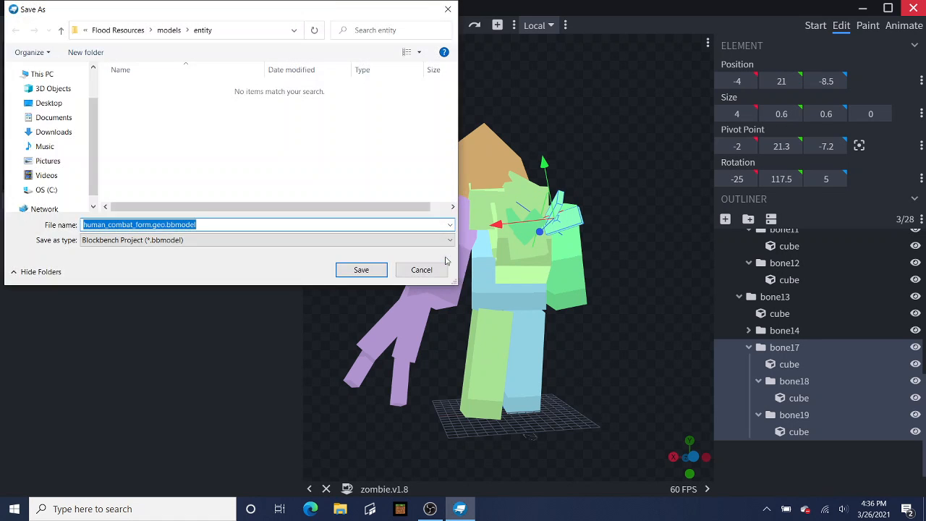
left_click(49, 103)
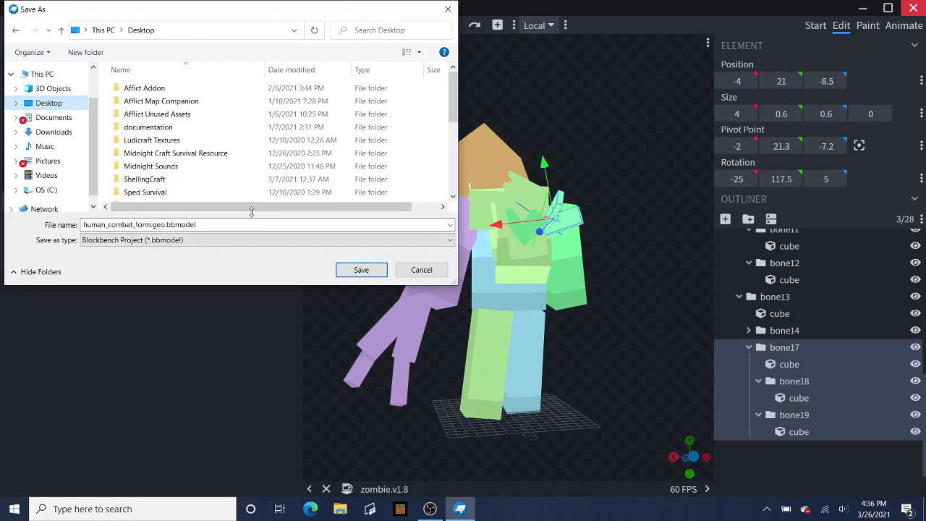
left_click(362, 269)
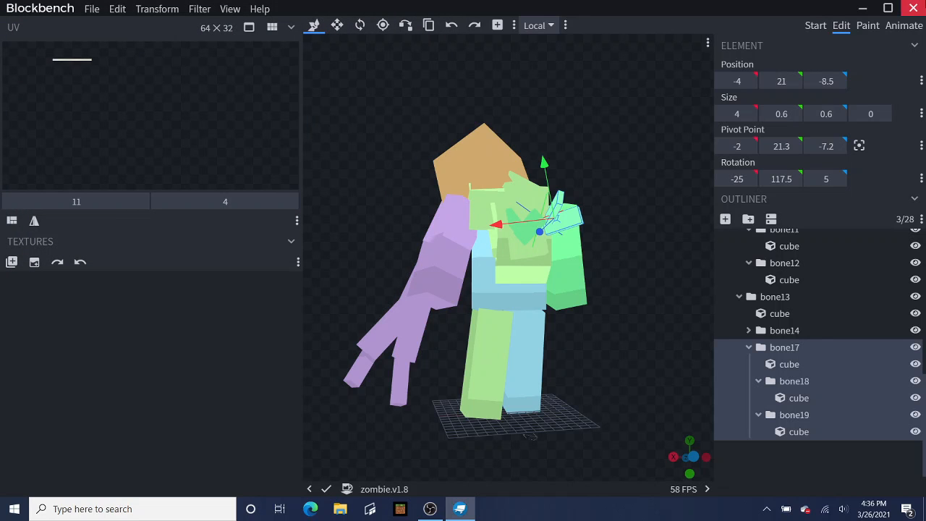
left_click(913, 8)
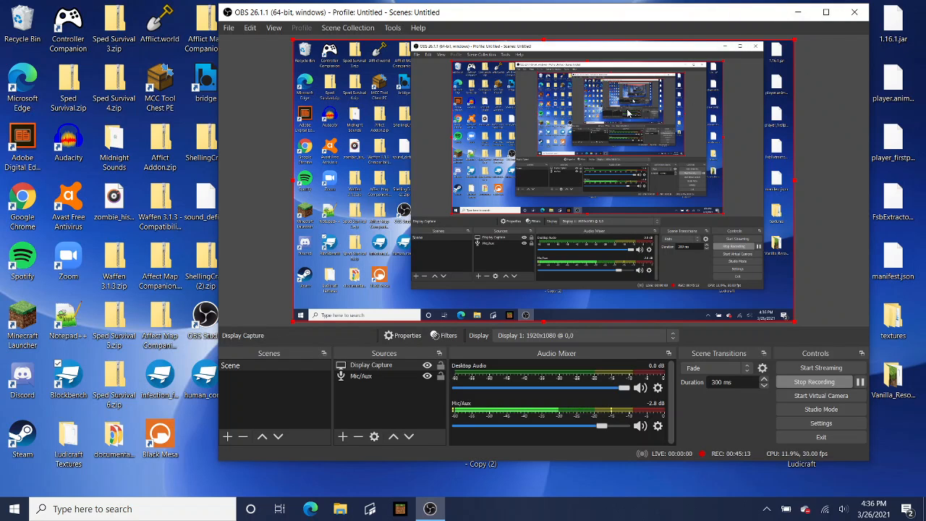
Step: In File Explorer, go from the Desktop's Microsoft.MinecraftUWP shortcut to LocalState > games > com.mojang > development_resource_packs > Flood Resources > models > entity
left_click(395, 467)
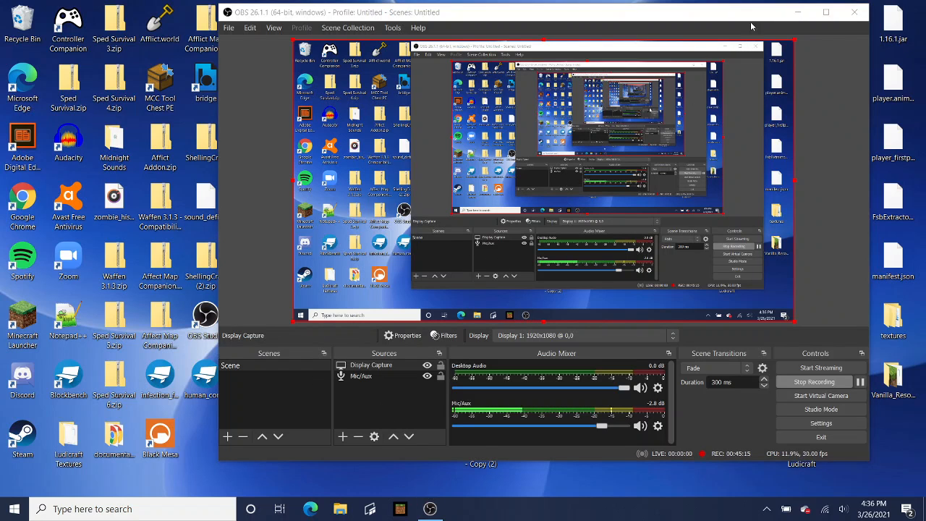
left_click(795, 13)
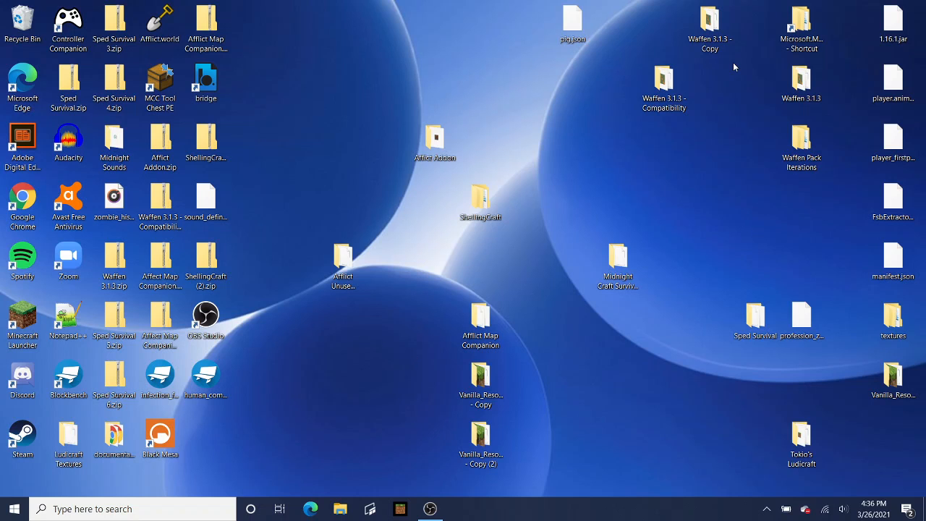
double_click(800, 27)
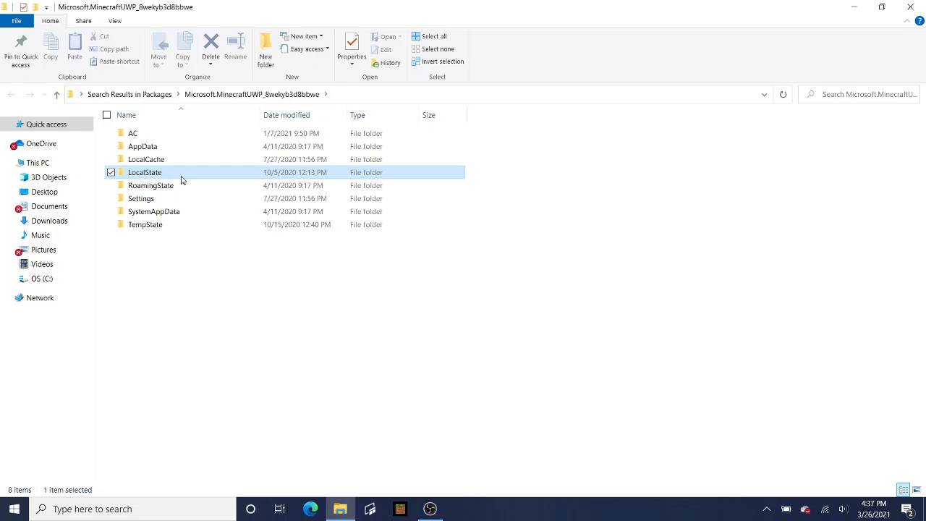
double_click(177, 172)
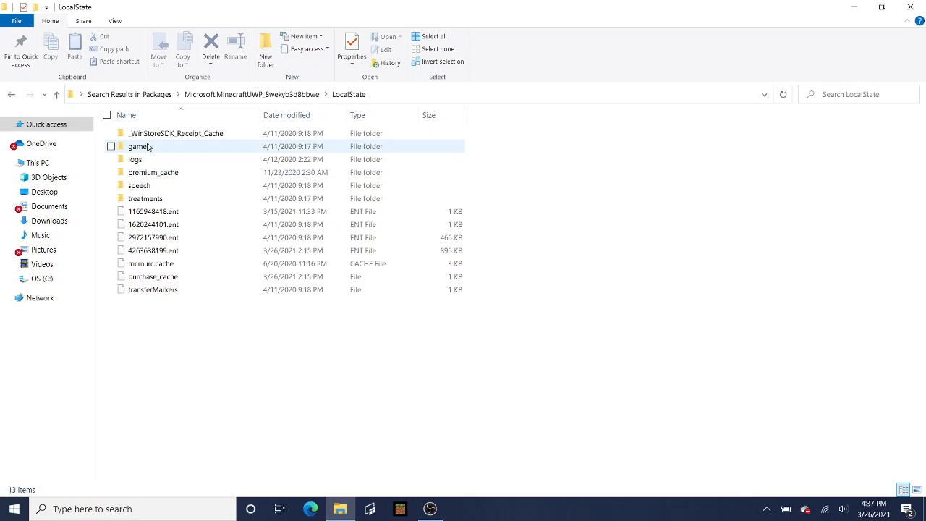
double_click(148, 147)
double_click(155, 133)
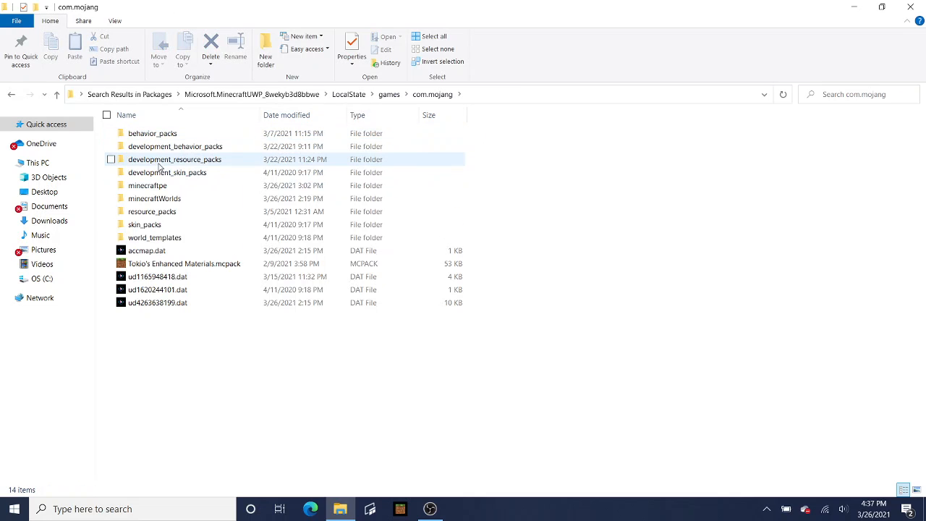
double_click(201, 160)
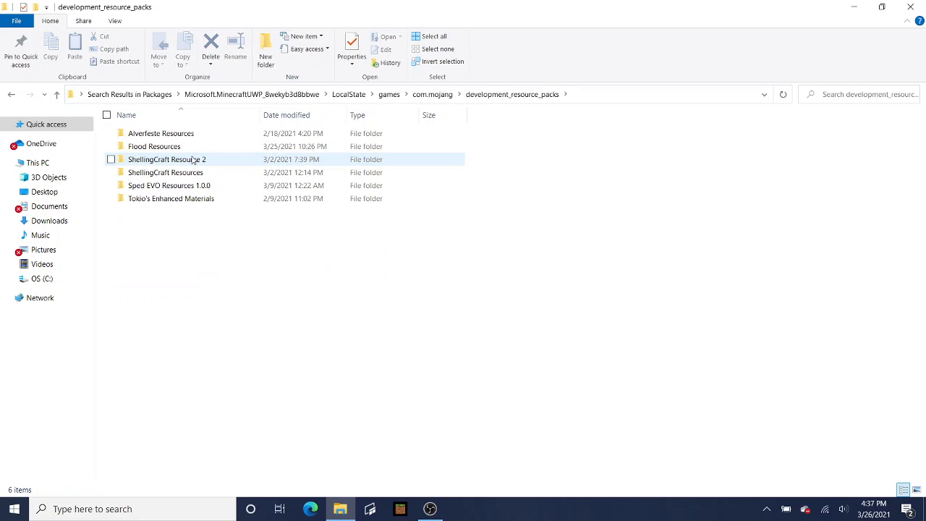
double_click(181, 148)
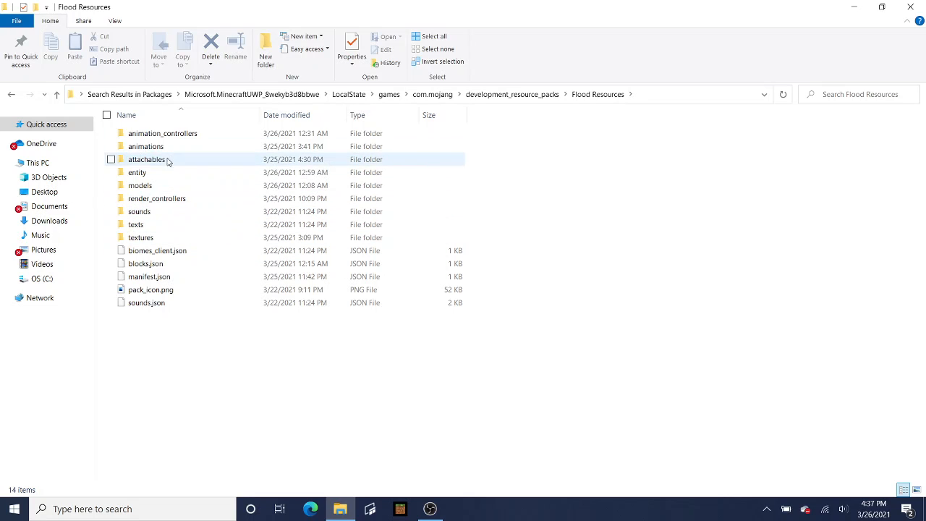
double_click(145, 186)
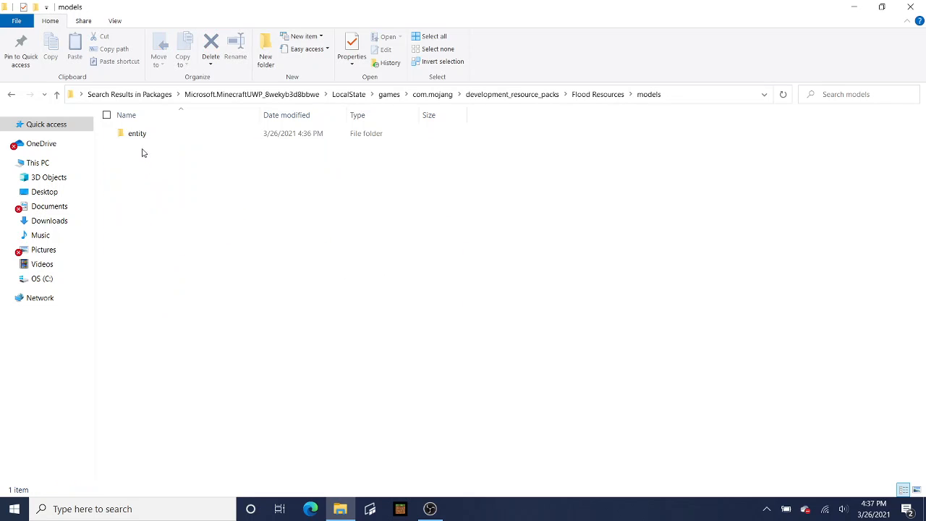
left_click(142, 135)
double_click(141, 134)
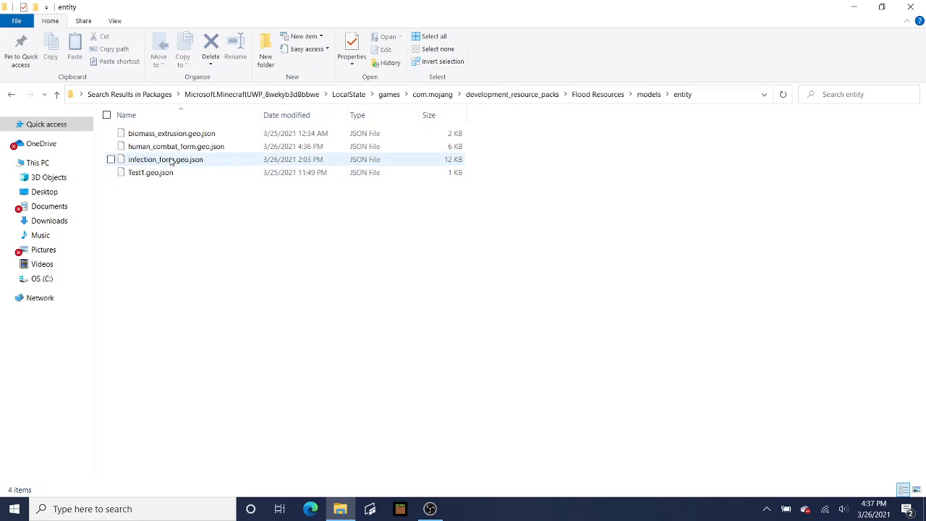
Step: Open human_combat_form.geo.json from the entity folder in Notepad++ for editing
left_click(171, 160)
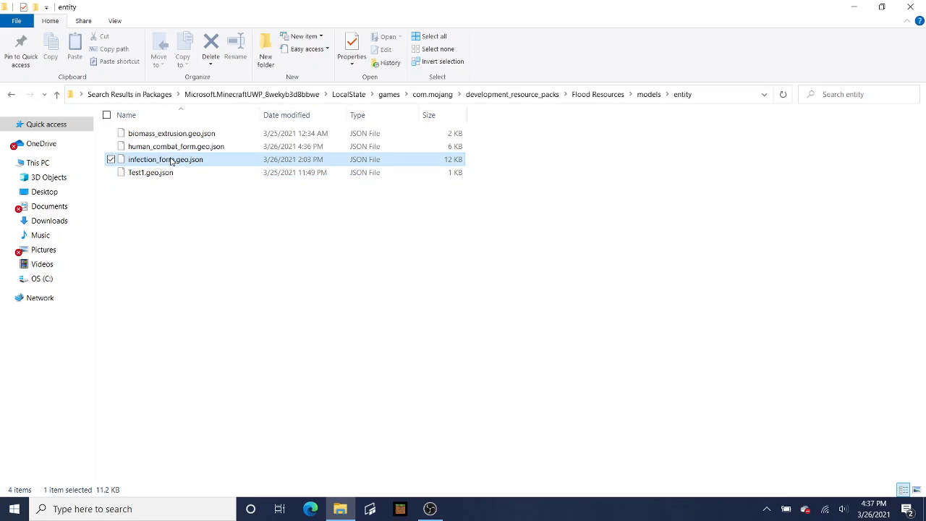
left_click(185, 233)
right_click(169, 149)
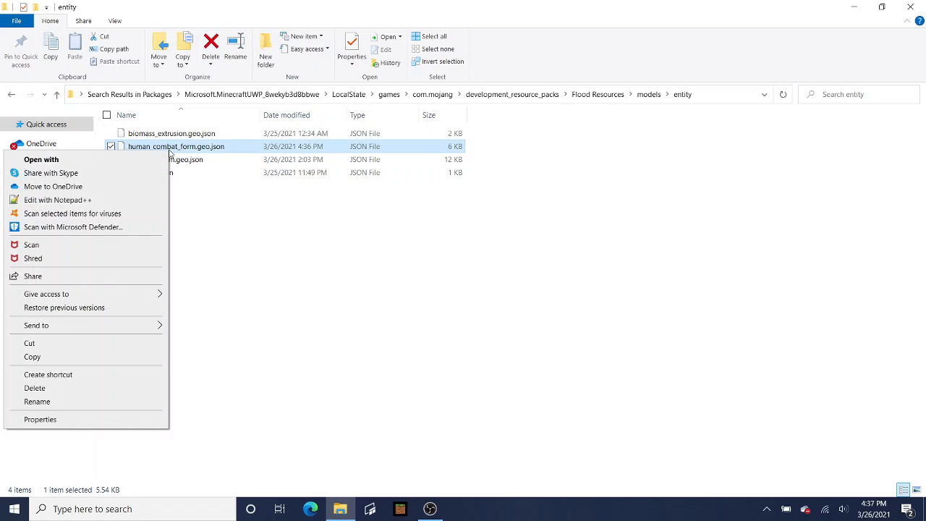
left_click(114, 200)
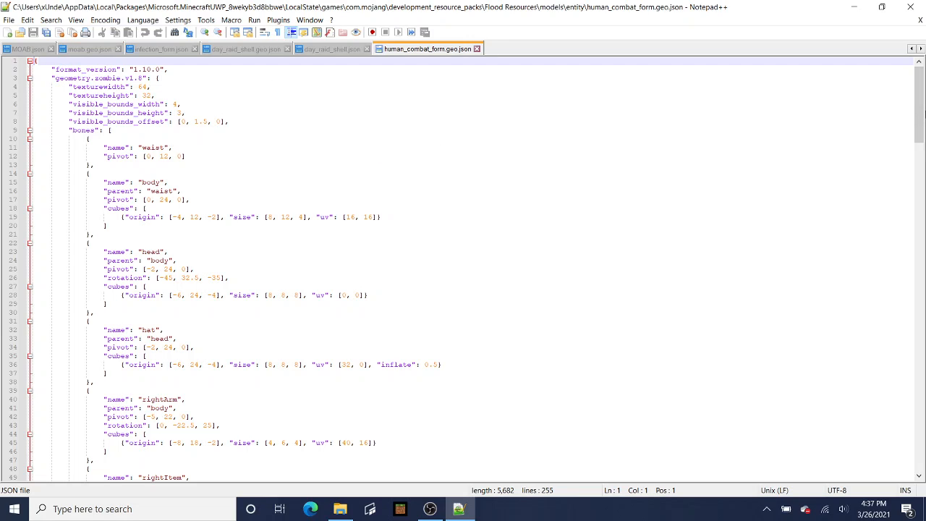
Step: Change the geometry identifier on line 3 to geometry.flood_human
mouse_move(922, 138)
left_mouse_down()
mouse_move(921, 459)
mouse_move(921, 128)
left_mouse_up()
left_click_drag(144, 77, 94, 78)
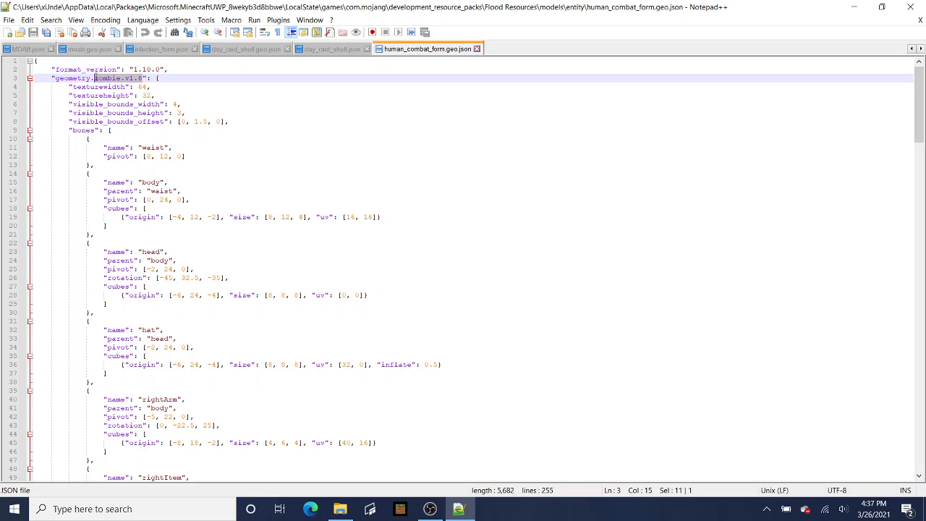
type("flood")
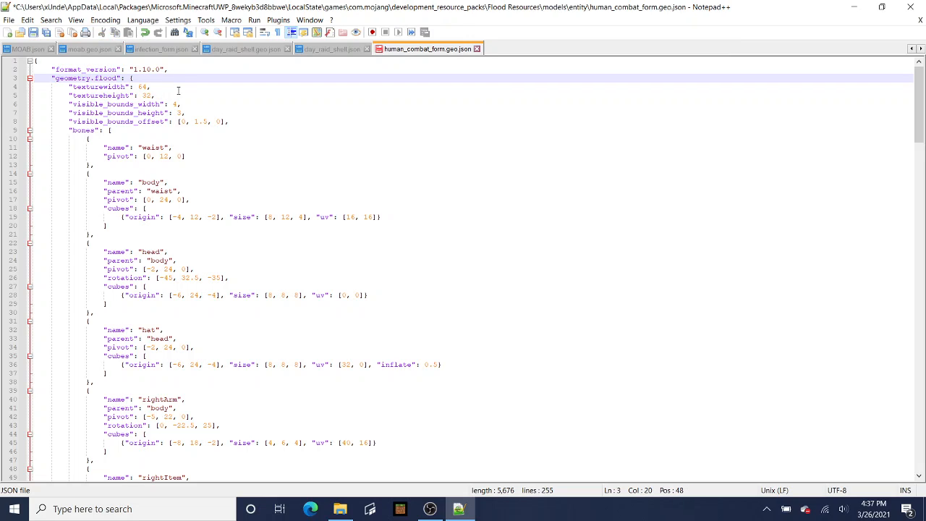
type("_human")
left_click(127, 103)
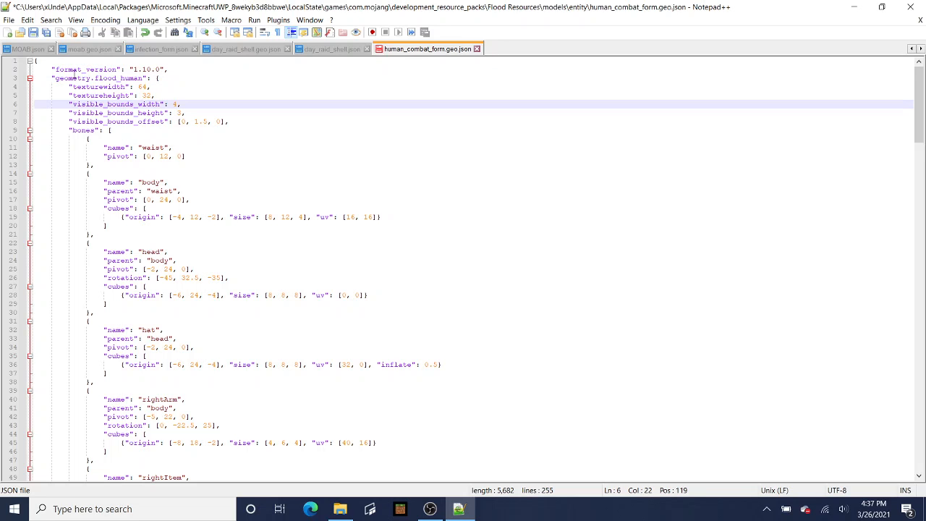
Step: Save human_combat_form.geo.json, and close the text editor and the entity folder window
left_click(9, 19)
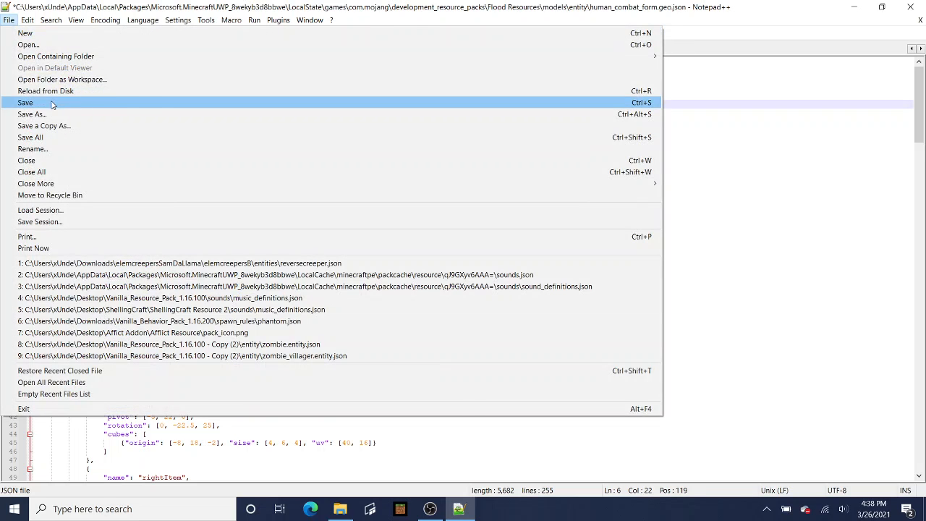
left_click(26, 102)
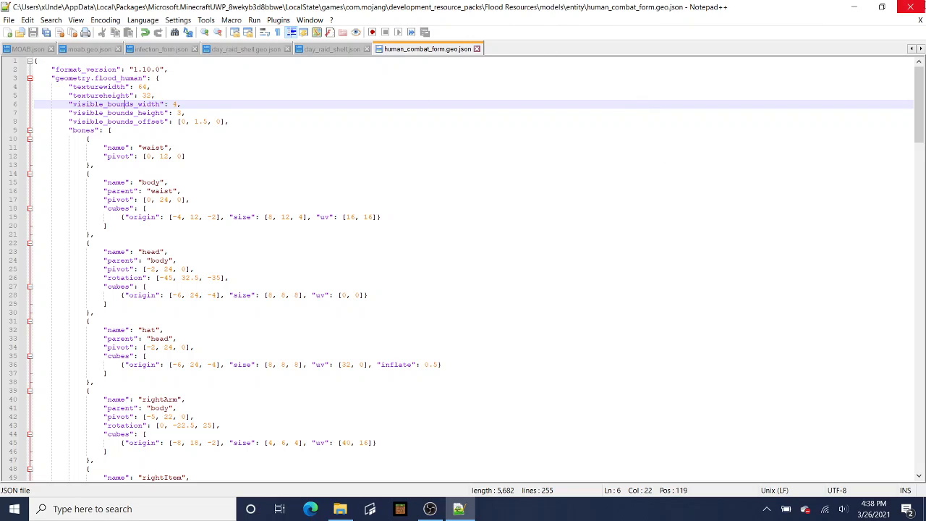
left_click(921, 5)
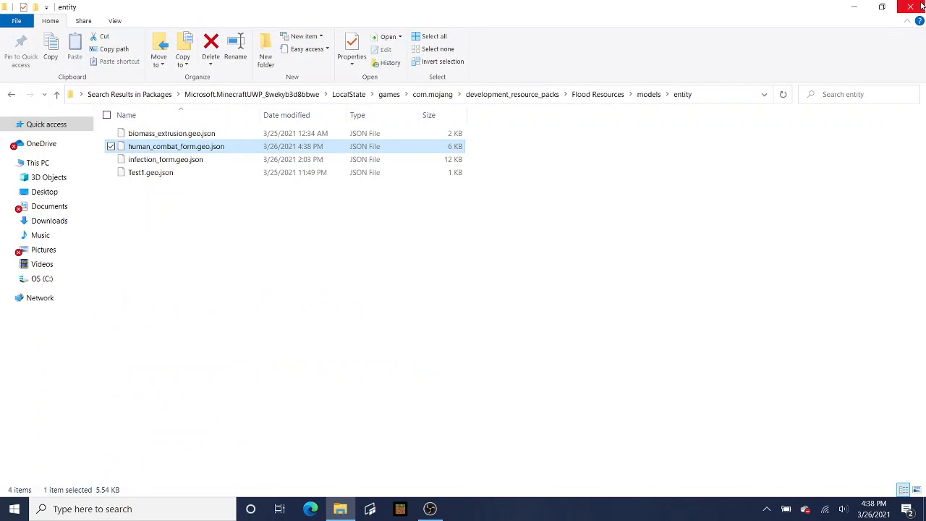
left_click(913, 7)
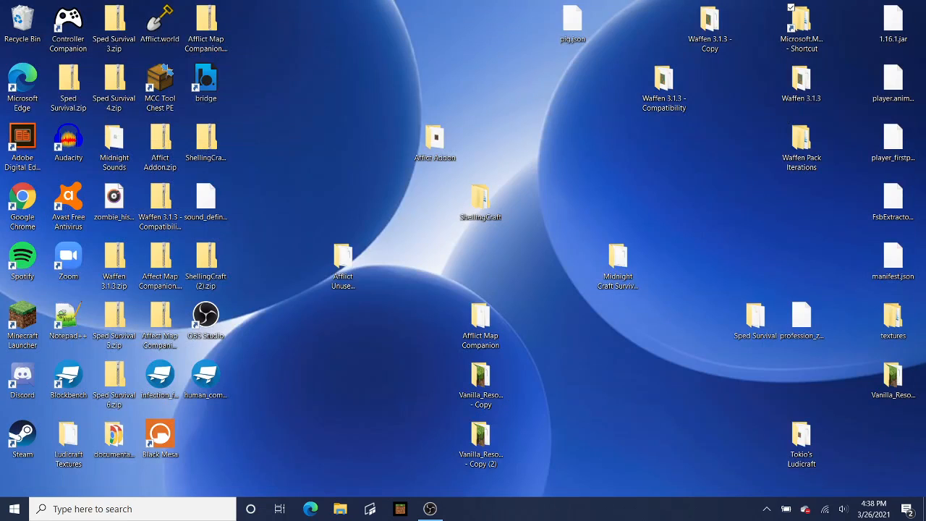
left_click(430, 508)
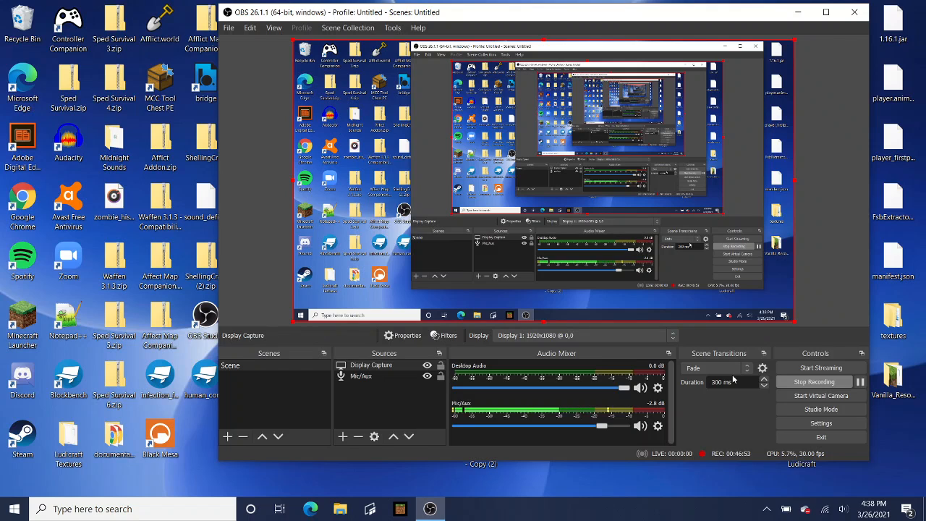